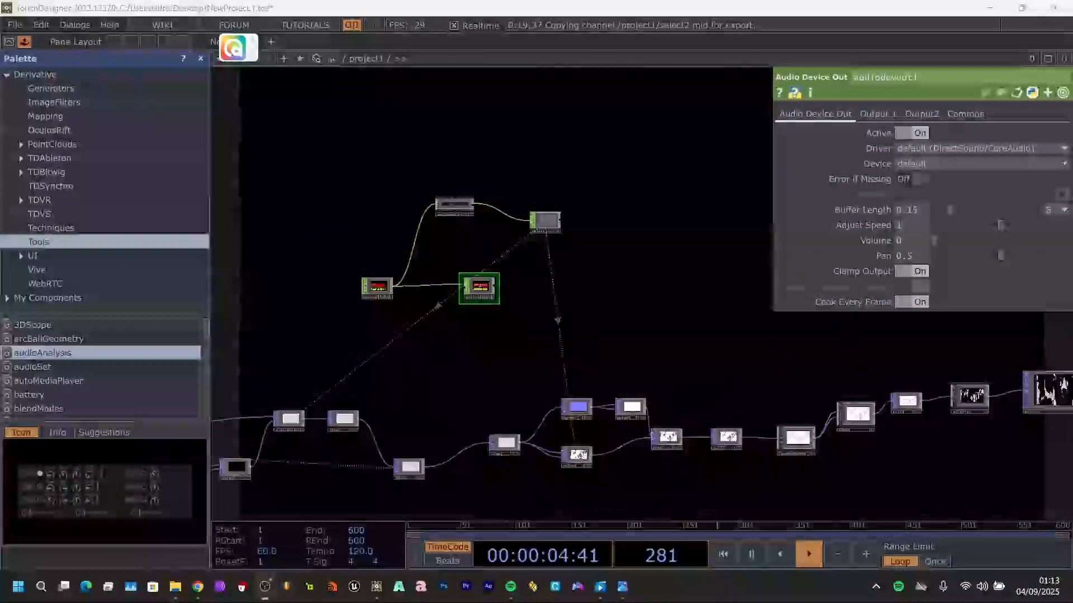
- Raise the Audio Device Out's volume to preview the sound, and return it to 0
{"action": "scroll", "coordinate": [503, 339], "scroll_direction": "up", "scroll_amount": 4}
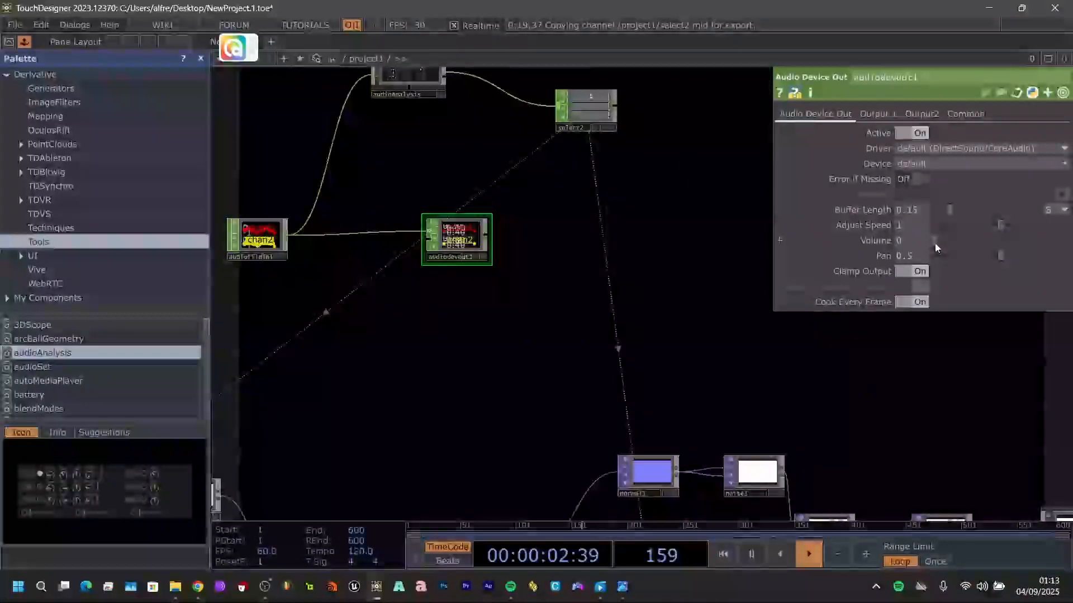
{"action": "left_click_drag", "start_coordinate": [934, 243], "coordinate": [946, 238]}
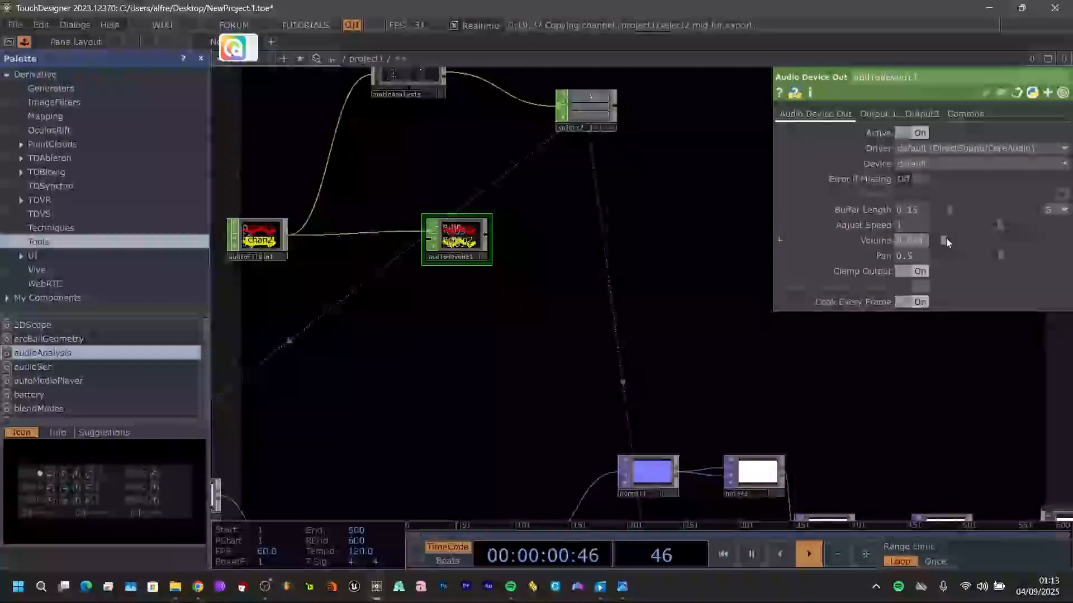
{"action": "left_click_drag", "start_coordinate": [946, 239], "coordinate": [929, 243]}
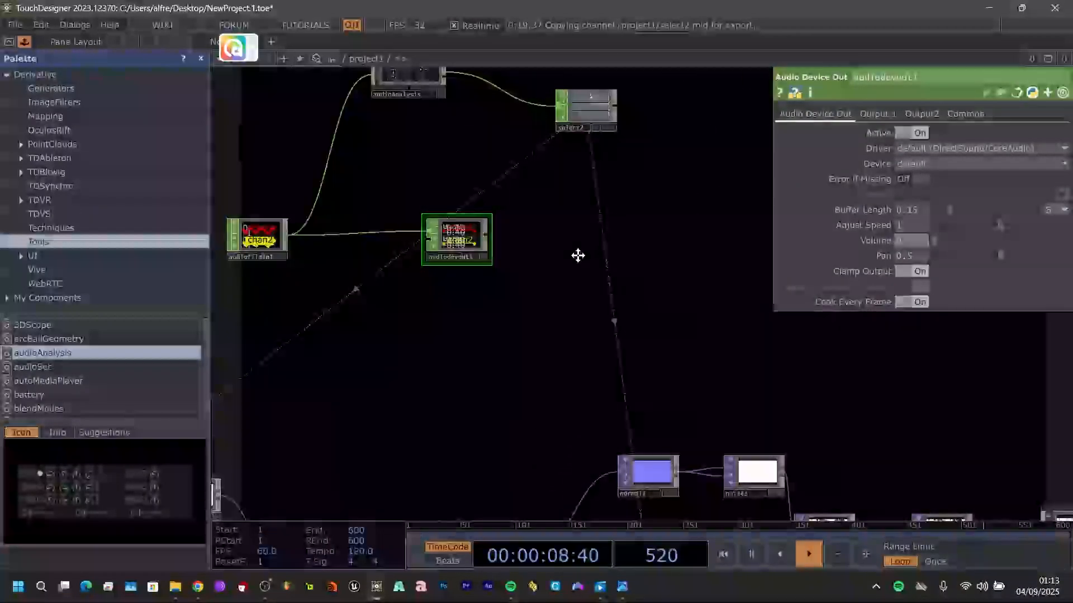
- Examine the existing operator network, from the audio analysis operators along the main chain to the lower branch
{"action": "left_click_drag", "start_coordinate": [577, 254], "coordinate": [686, 134]}
{"action": "scroll", "coordinate": [502, 285], "scroll_direction": "down", "scroll_amount": 6}
{"action": "left_click_drag", "start_coordinate": [477, 404], "coordinate": [661, 363]}
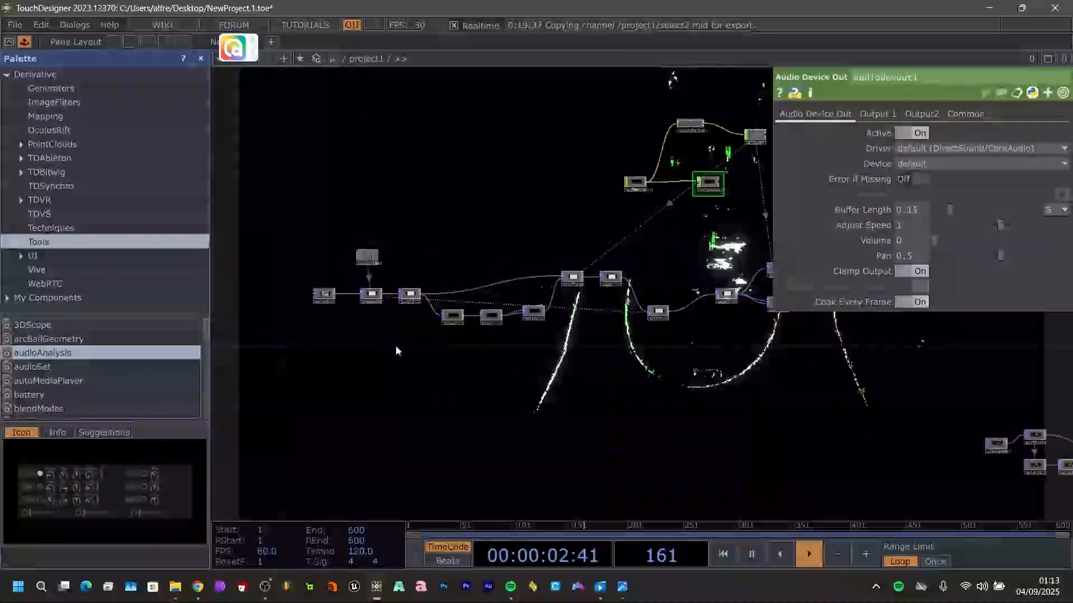
{"action": "left_click_drag", "start_coordinate": [662, 400], "coordinate": [568, 408]}
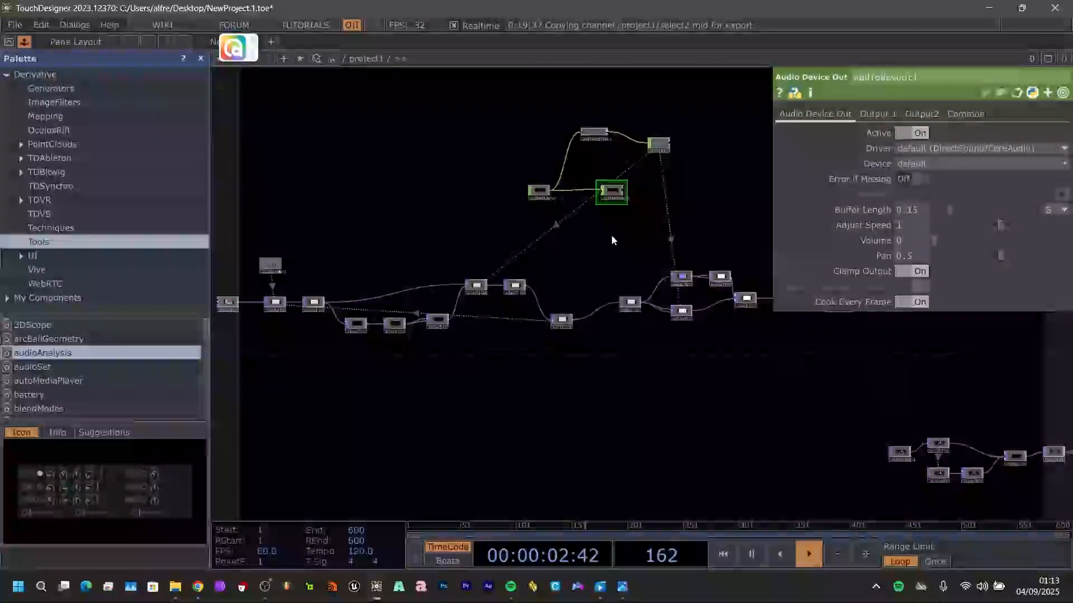
{"action": "left_click_drag", "start_coordinate": [445, 383], "coordinate": [543, 371]}
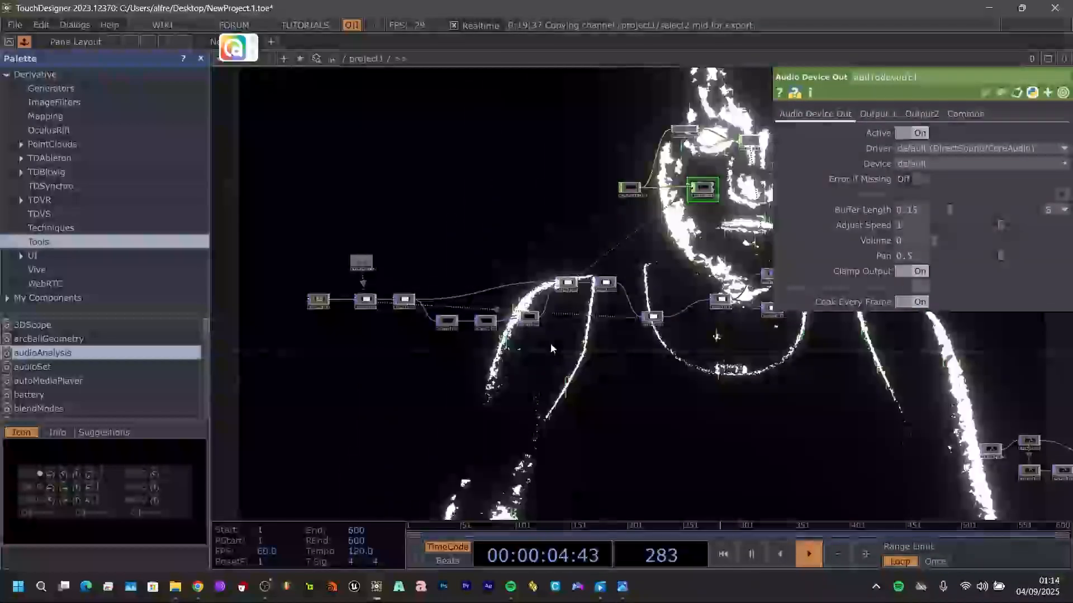
{"action": "left_click_drag", "start_coordinate": [541, 364], "coordinate": [498, 366]}
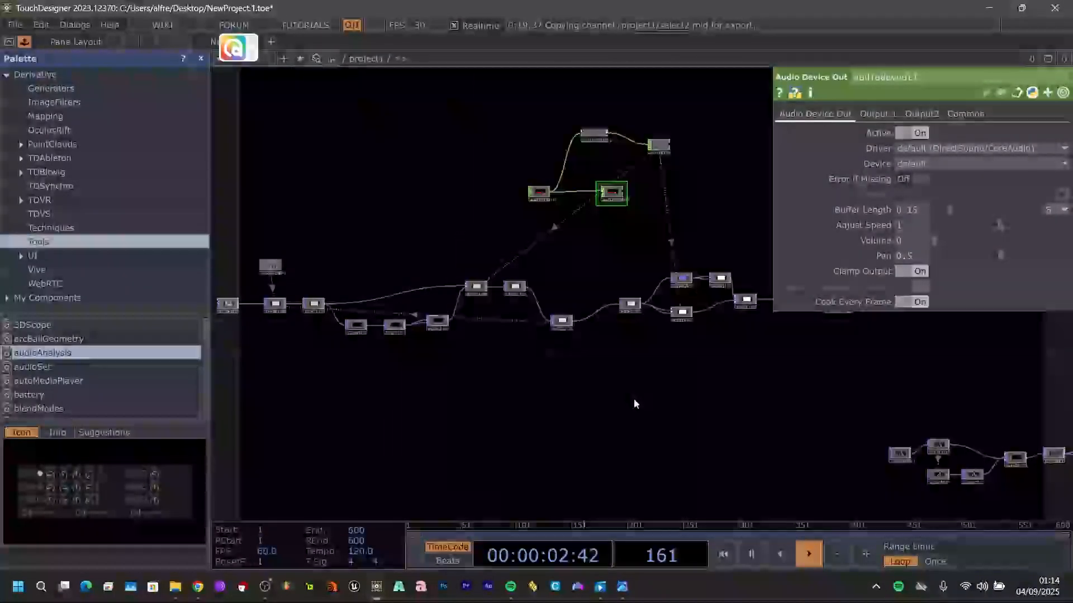
{"action": "left_click_drag", "start_coordinate": [636, 403], "coordinate": [440, 368]}
{"action": "scroll", "coordinate": [525, 348], "scroll_direction": "down", "scroll_amount": 3}
{"action": "left_click_drag", "start_coordinate": [715, 342], "coordinate": [622, 337]}
{"action": "scroll", "coordinate": [458, 371], "scroll_direction": "down", "scroll_amount": 2}
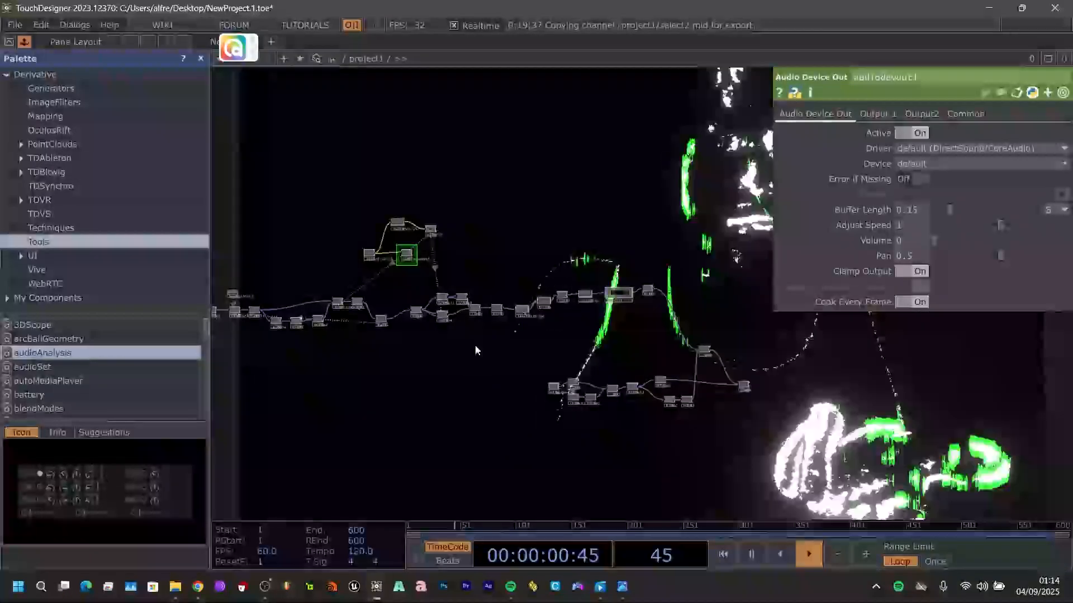
- Select all operators in the project1 network and delete them
{"action": "scroll", "coordinate": [454, 361], "scroll_direction": "down", "scroll_amount": 2}
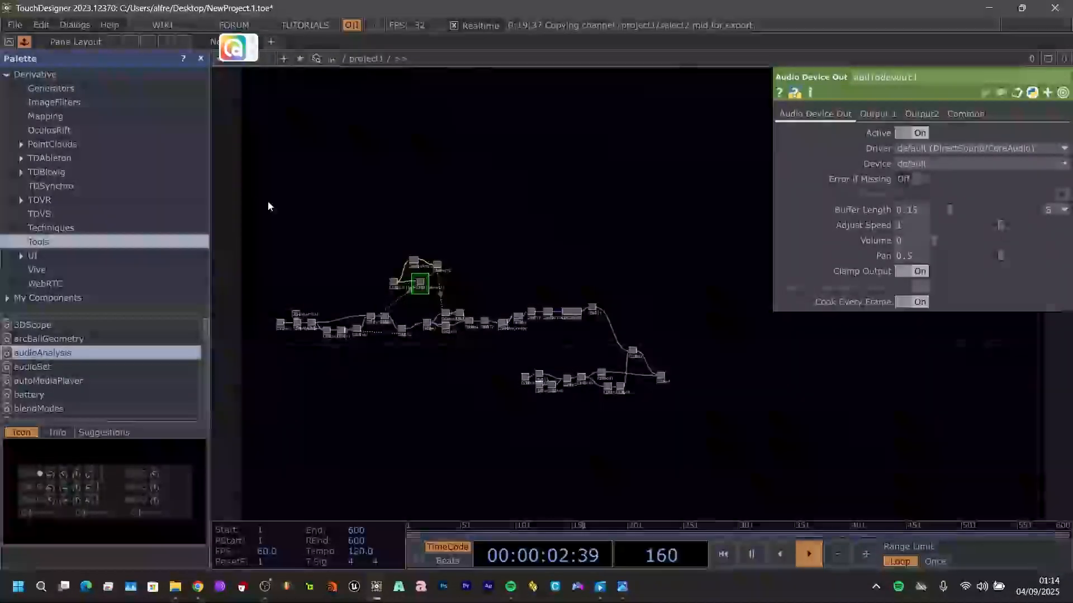
{"action": "left_click_drag", "start_coordinate": [262, 197], "coordinate": [703, 476]}
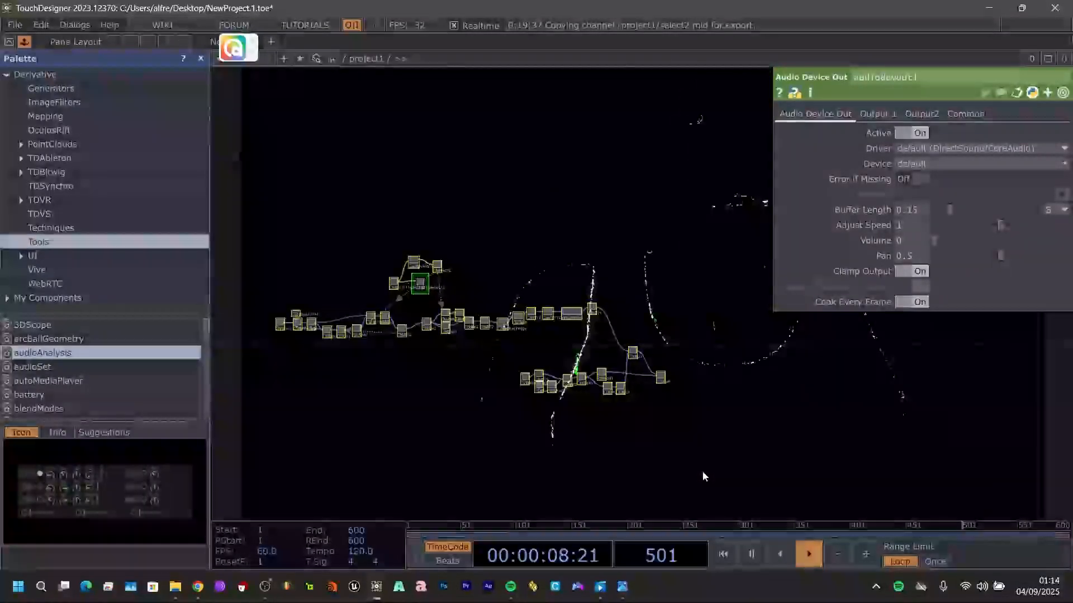
{"action": "key", "text": "Delete"}
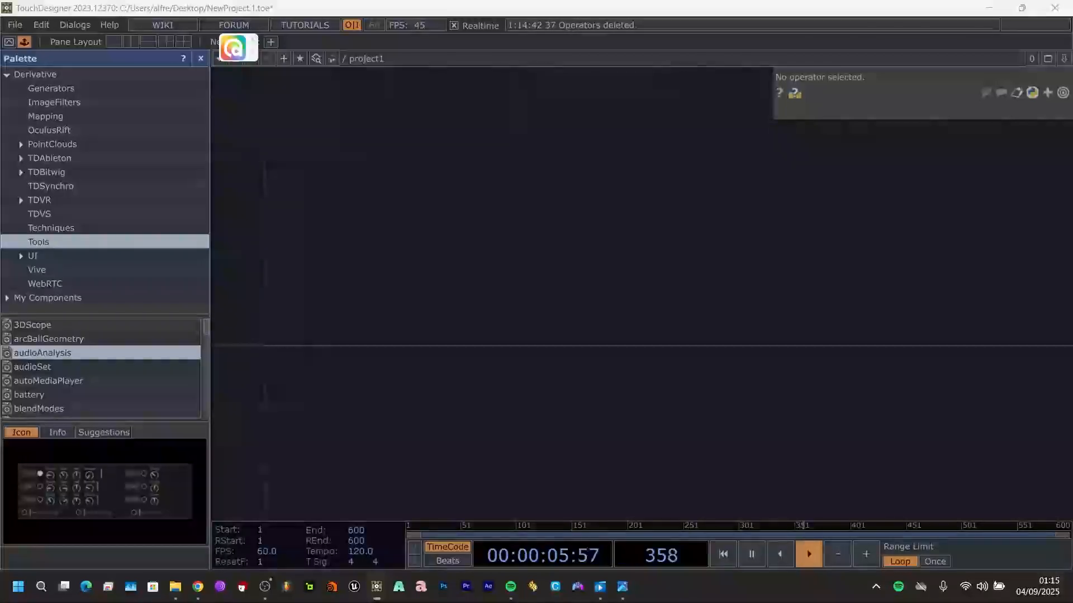
- Add a Noise TOP to the empty network
{"action": "key", "text": "Tab"}
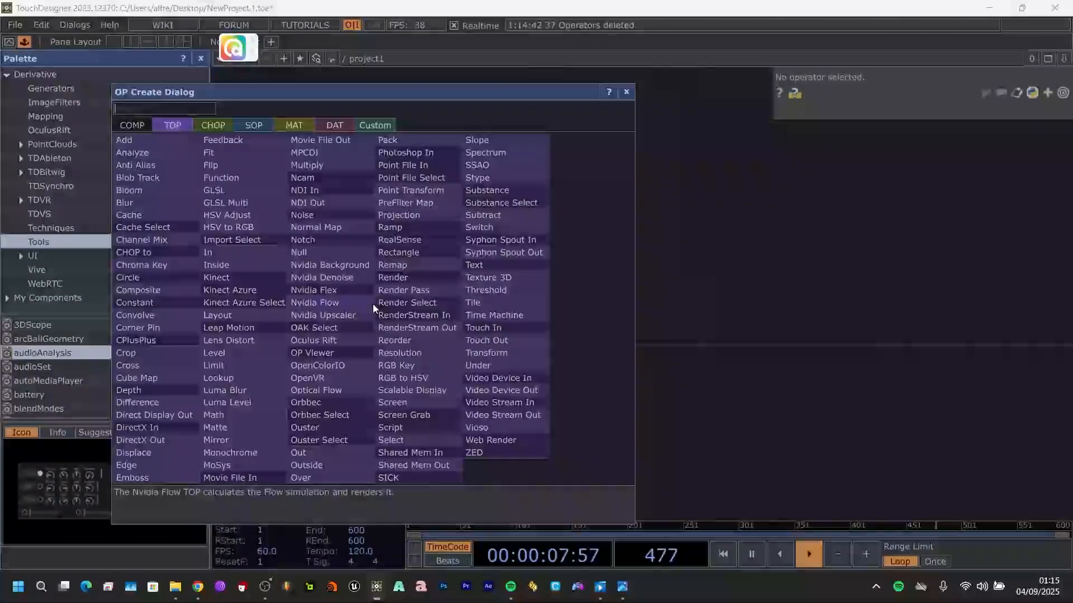
{"action": "type", "text": "noise"}
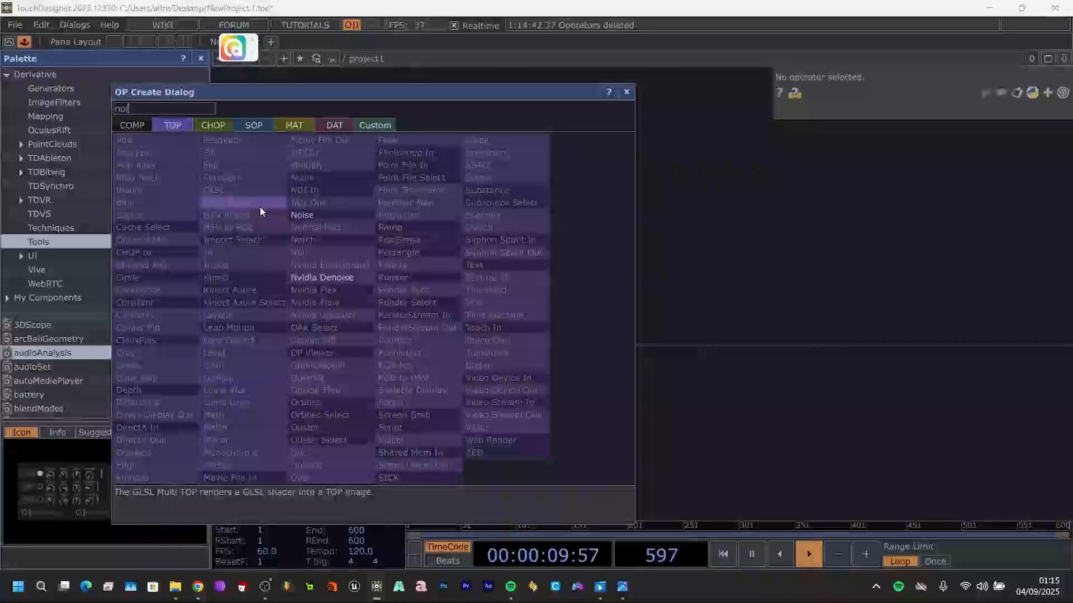
{"action": "left_click", "coordinate": [302, 215]}
{"action": "left_click", "coordinate": [330, 274]}
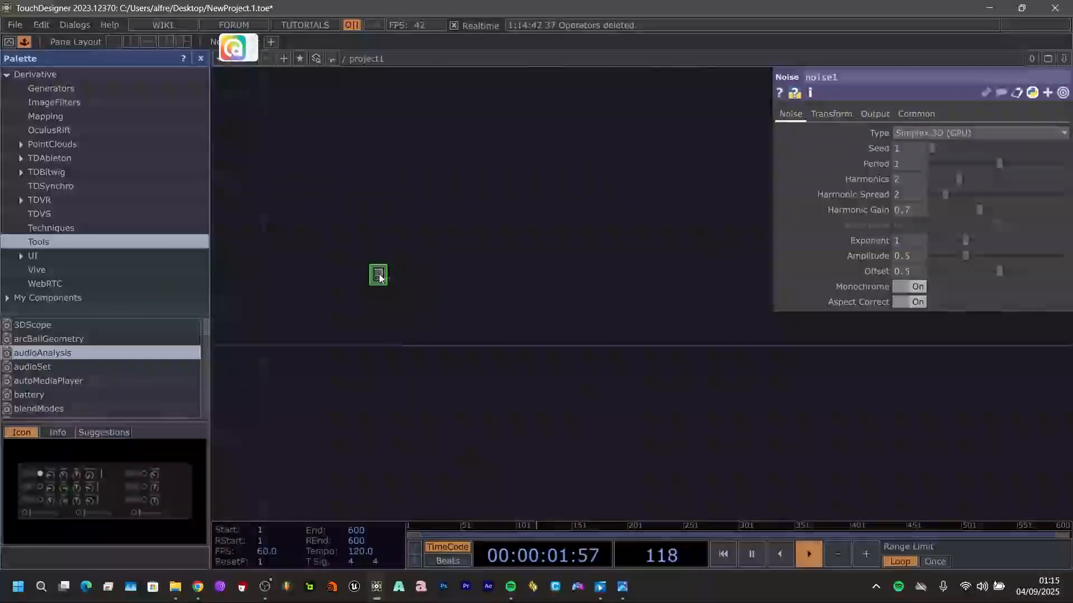
{"action": "scroll", "coordinate": [384, 277], "scroll_direction": "up", "scroll_amount": 3}
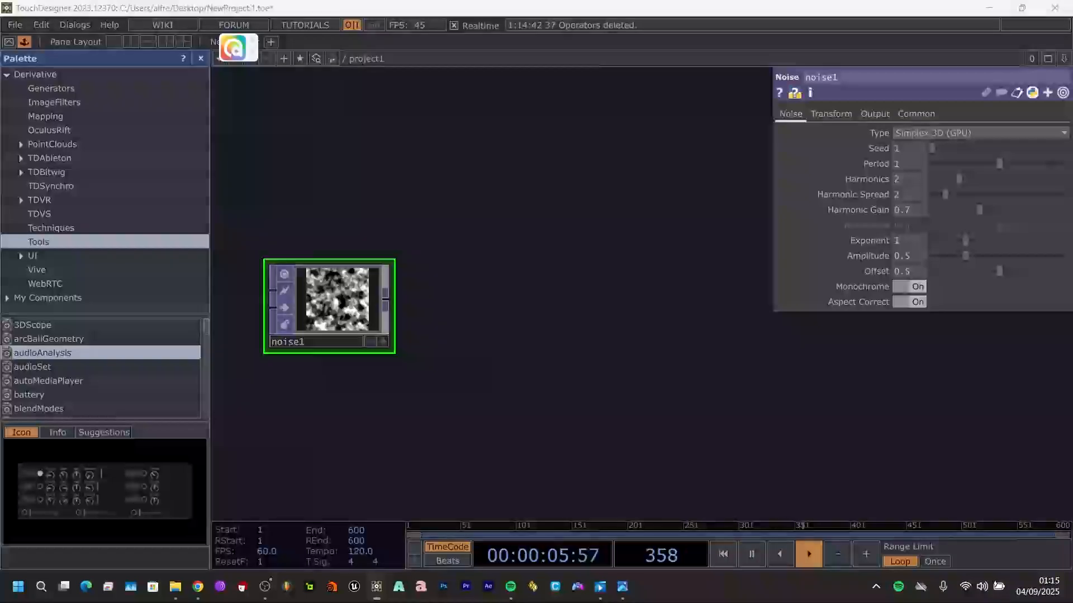
- Set the Noise TOP's type to Perlin 3D (GPU) and its period to 1.64, with Monochrome off
{"action": "left_click", "coordinate": [931, 132]}
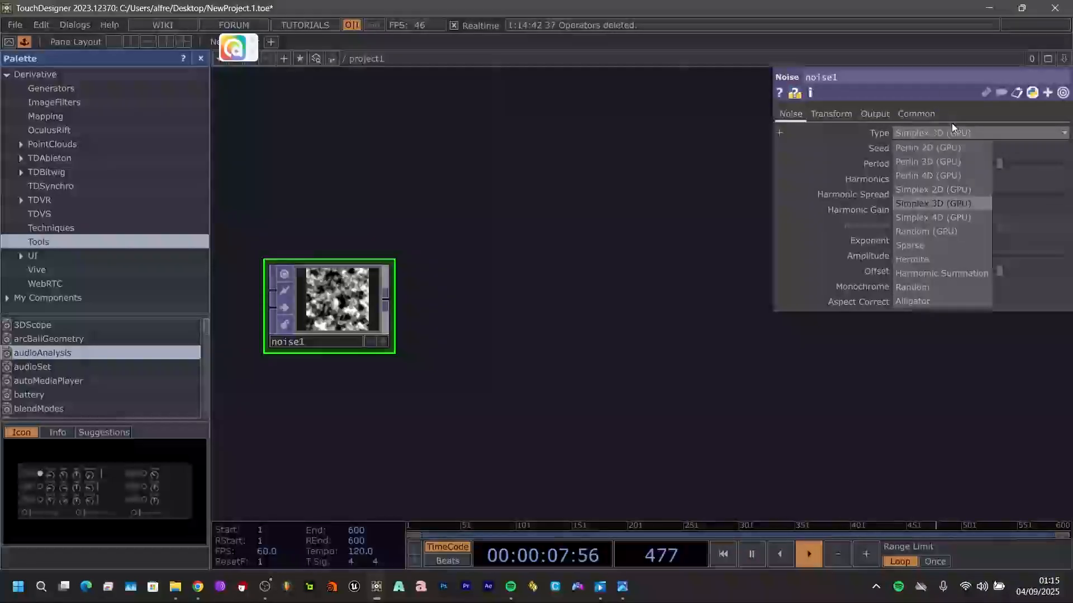
{"action": "left_click", "coordinate": [950, 162]}
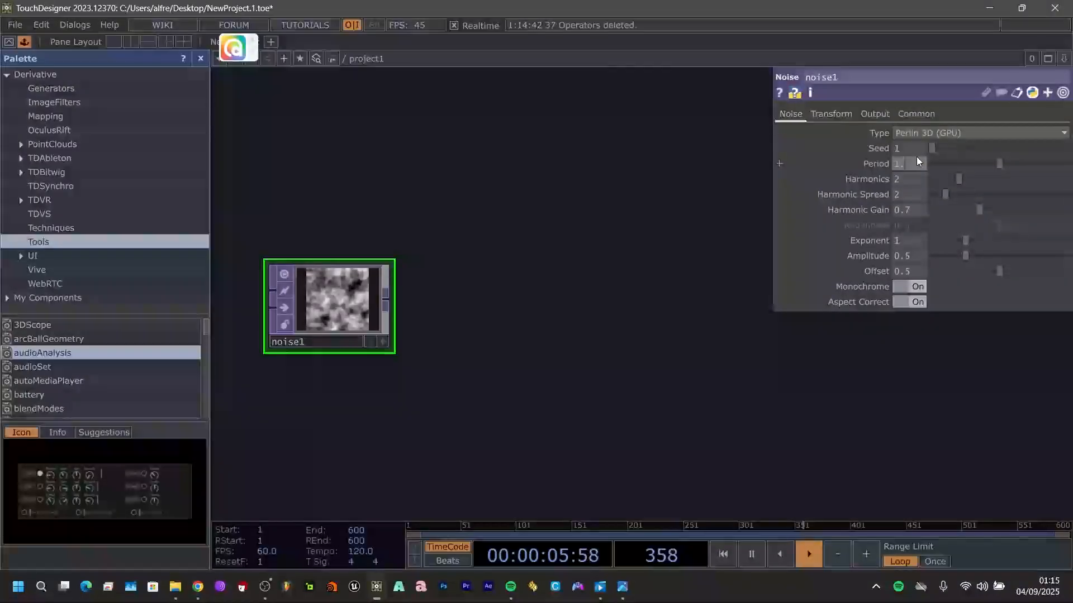
{"action": "left_click", "coordinate": [917, 287]}
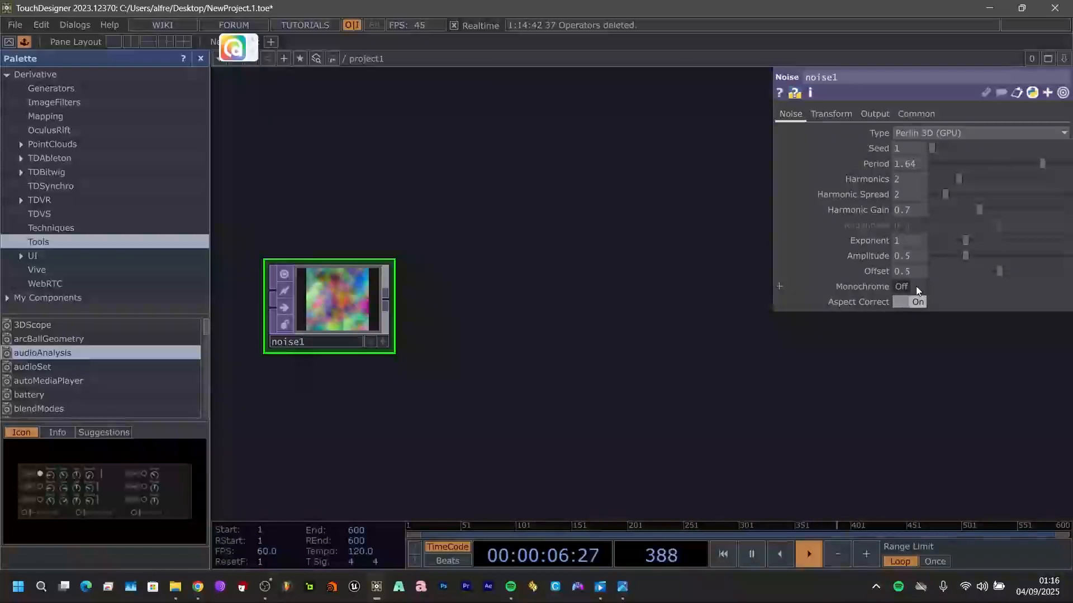
- Set the Noise TOP's resolution to 1280 by 720 and its pixel format to 32-bit float (RGBA)
{"action": "left_click", "coordinate": [837, 115]}
{"action": "left_click", "coordinate": [877, 117]}
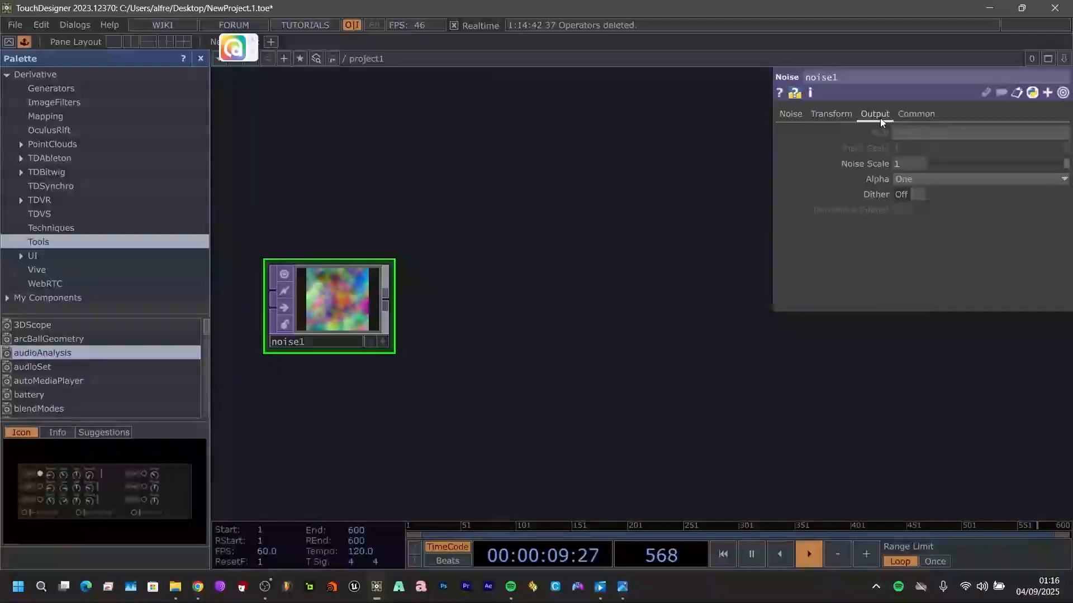
{"action": "left_click", "coordinate": [922, 116]}
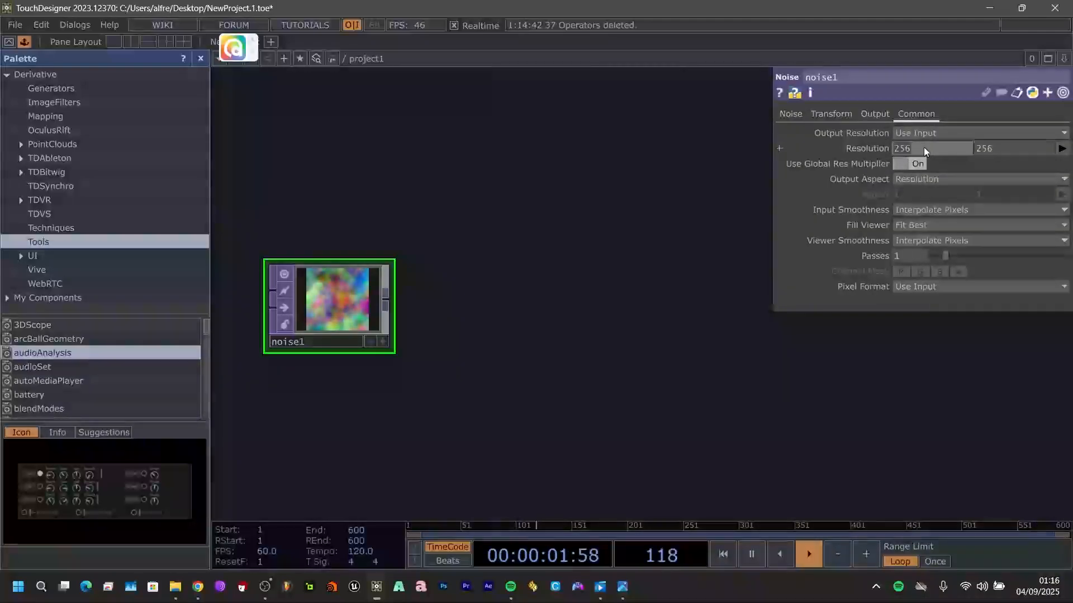
{"action": "type", "text": "2"}
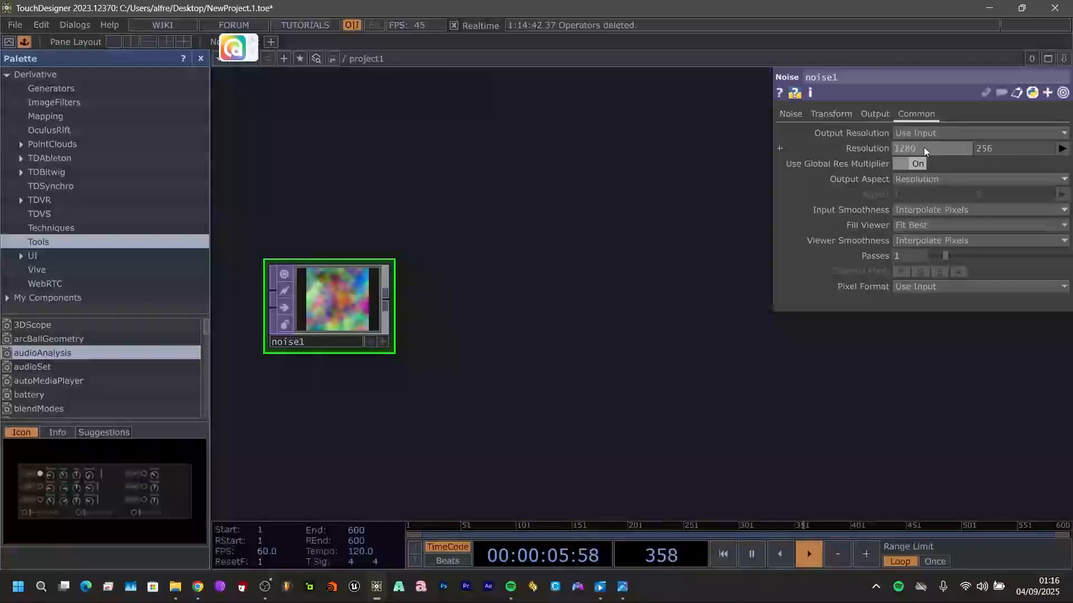
{"action": "type", "text": "80"}
{"action": "left_click", "coordinate": [1004, 147]}
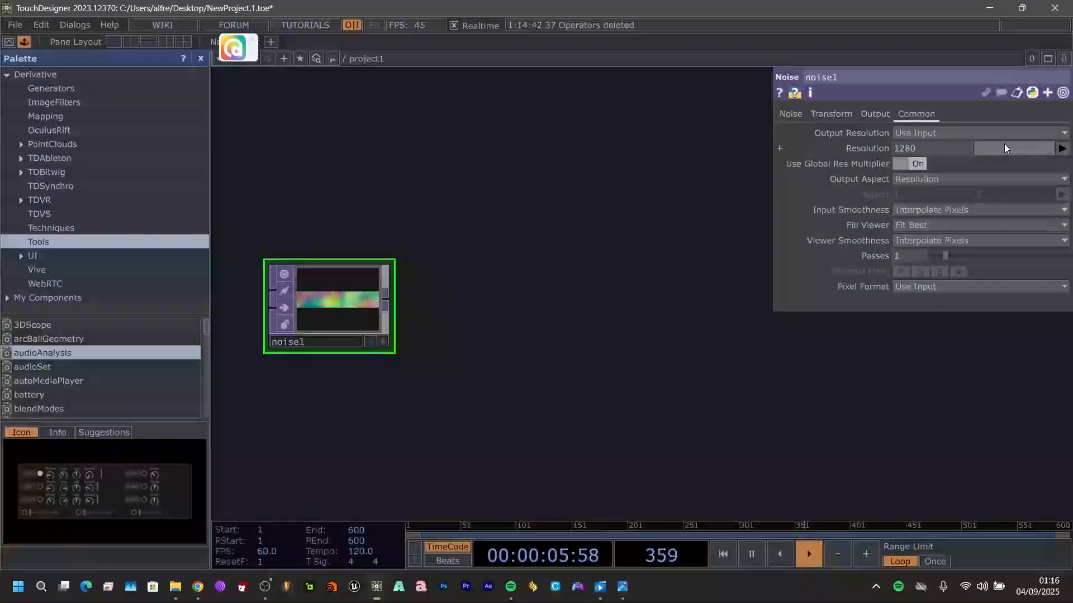
{"action": "type", "text": "7"}
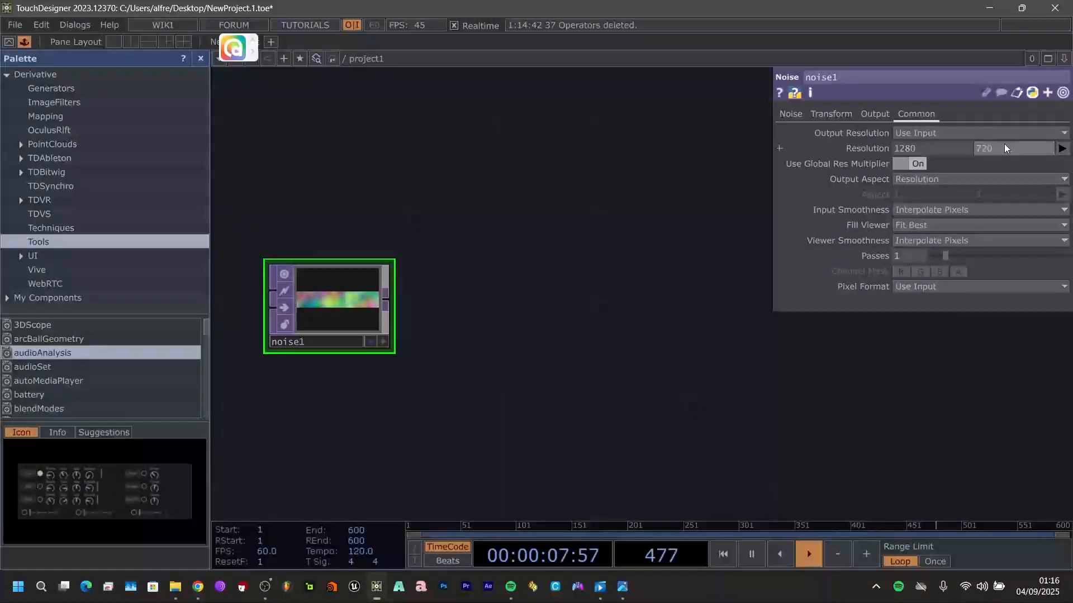
{"action": "type", "text": "20"}
{"action": "key", "text": "Return"}
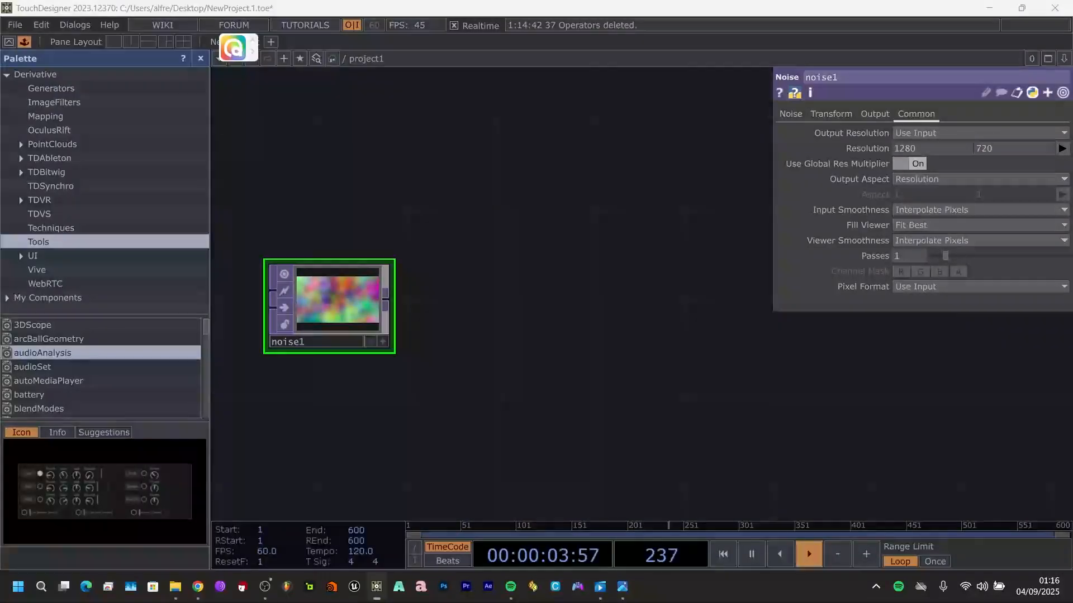
{"action": "left_click", "coordinate": [927, 286]}
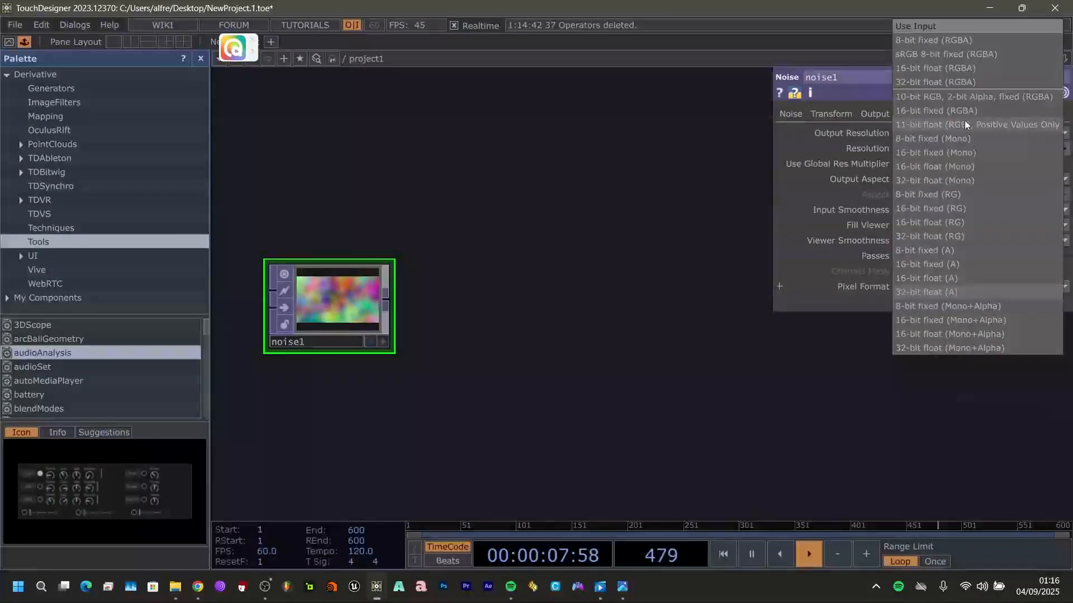
{"action": "left_click", "coordinate": [964, 81]}
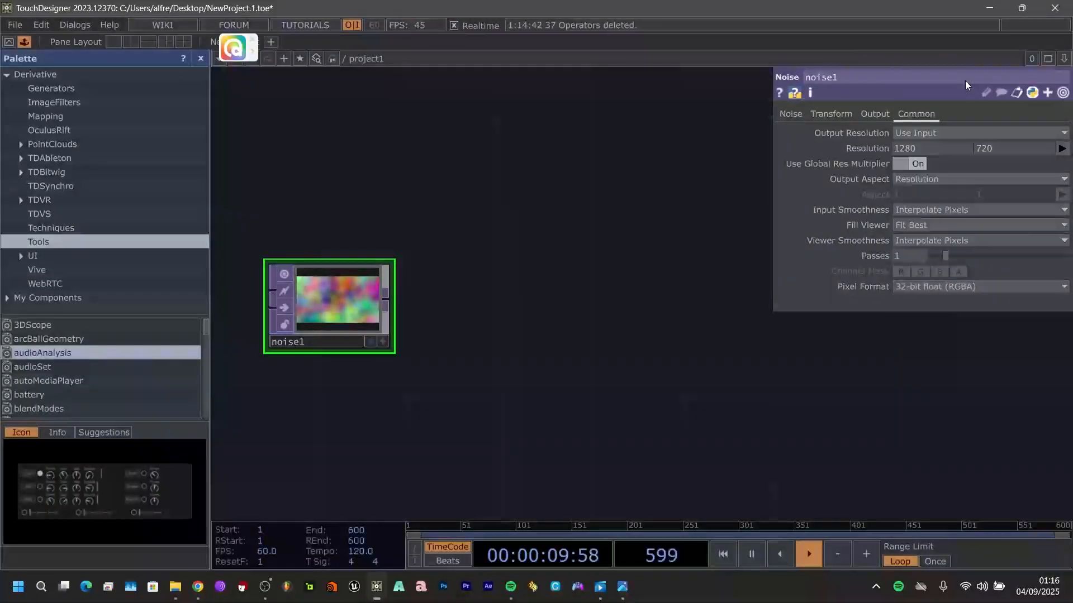
- Add a Feedback TOP fed by the output of the Noise TOP
{"action": "left_click_drag", "start_coordinate": [391, 302], "coordinate": [512, 291]}
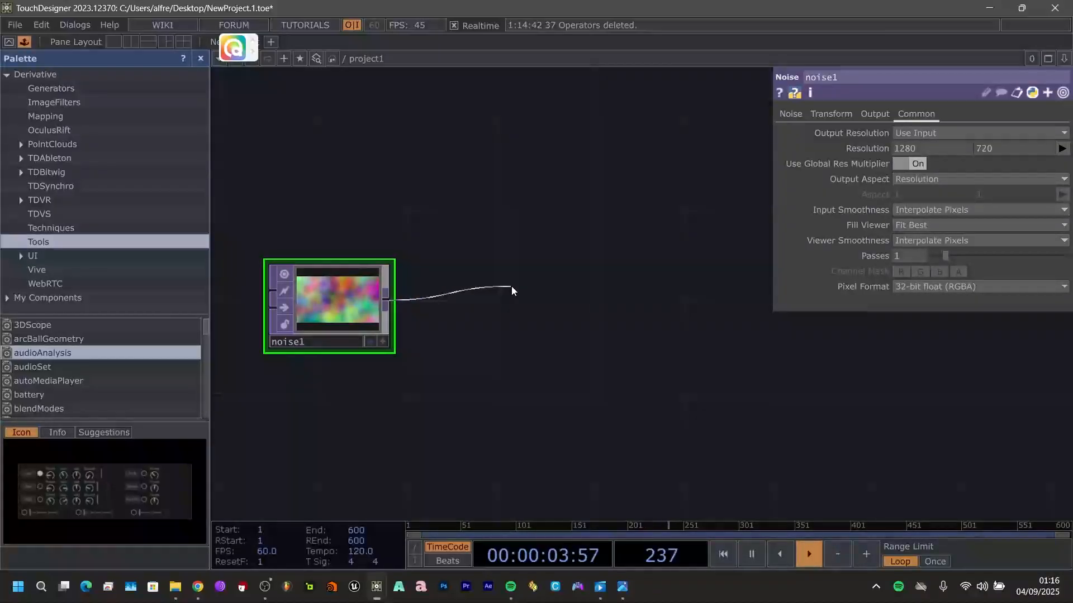
{"action": "left_click", "coordinate": [511, 286]}
{"action": "type", "text": "f"}
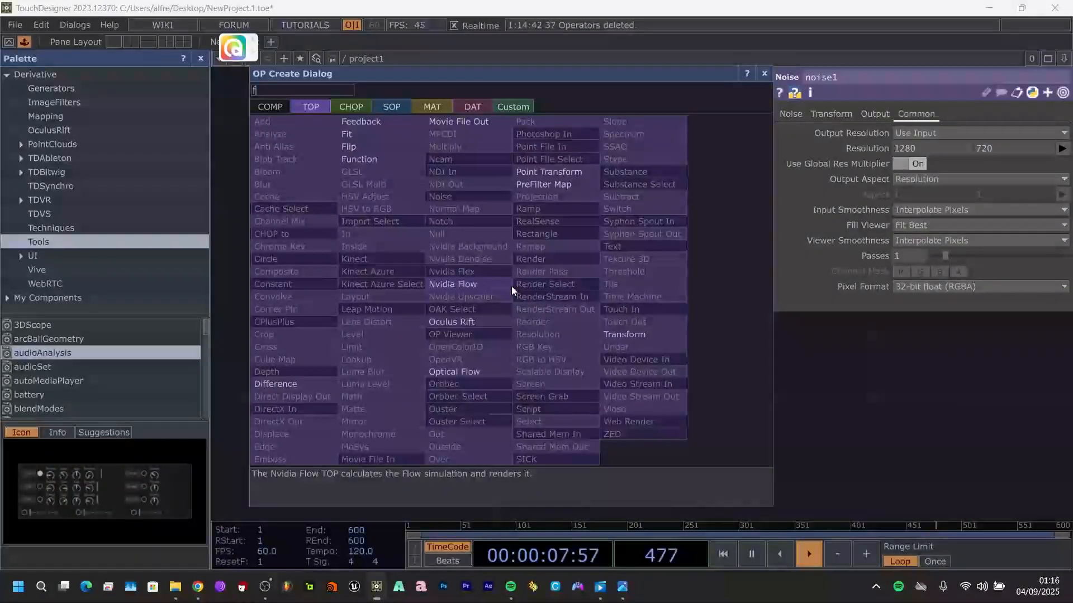
{"action": "type", "text": "ee"}
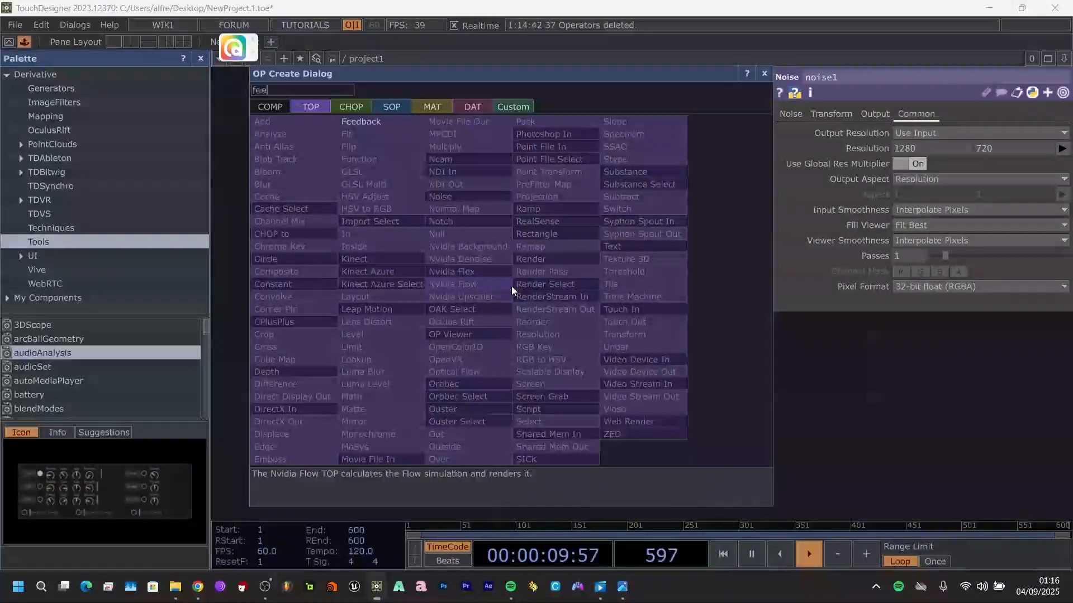
{"action": "type", "text": "dback"}
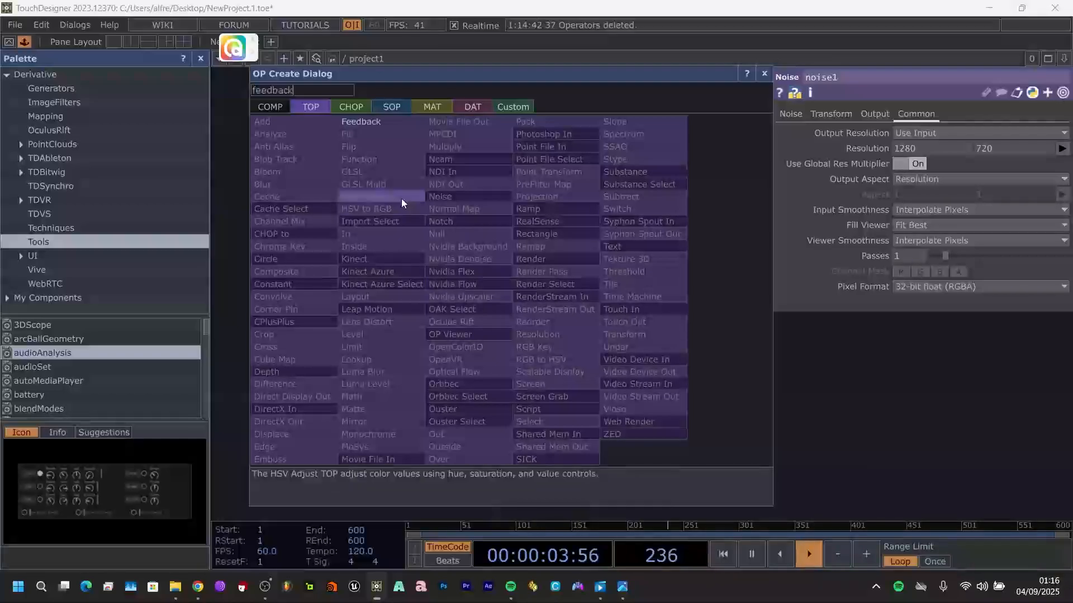
{"action": "left_click", "coordinate": [394, 125]}
{"action": "left_click", "coordinate": [513, 310]}
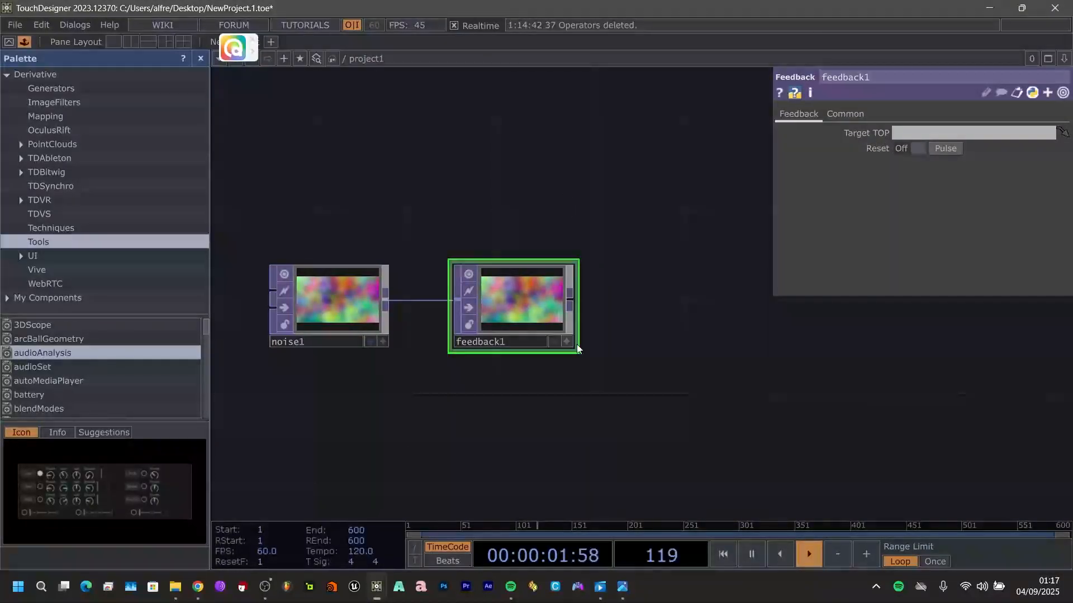
- Add a Level TOP fed by the output of the Feedback TOP
{"action": "left_click_drag", "start_coordinate": [577, 354], "coordinate": [223, 276]}
{"action": "scroll", "coordinate": [406, 279], "scroll_direction": "down", "scroll_amount": 3}
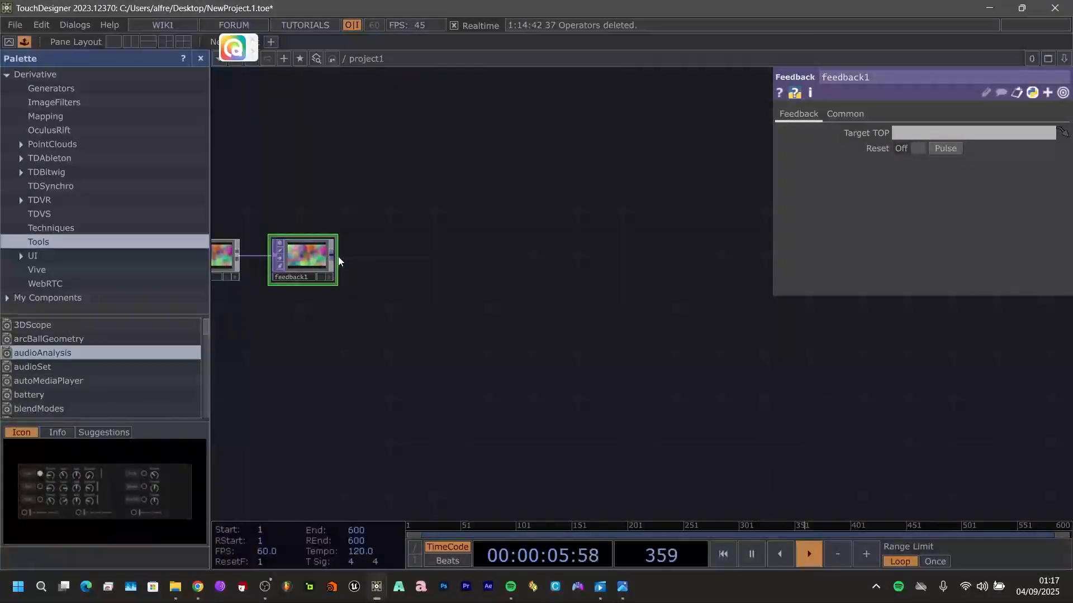
{"action": "left_click", "coordinate": [338, 259]}
{"action": "left_click", "coordinate": [373, 263]}
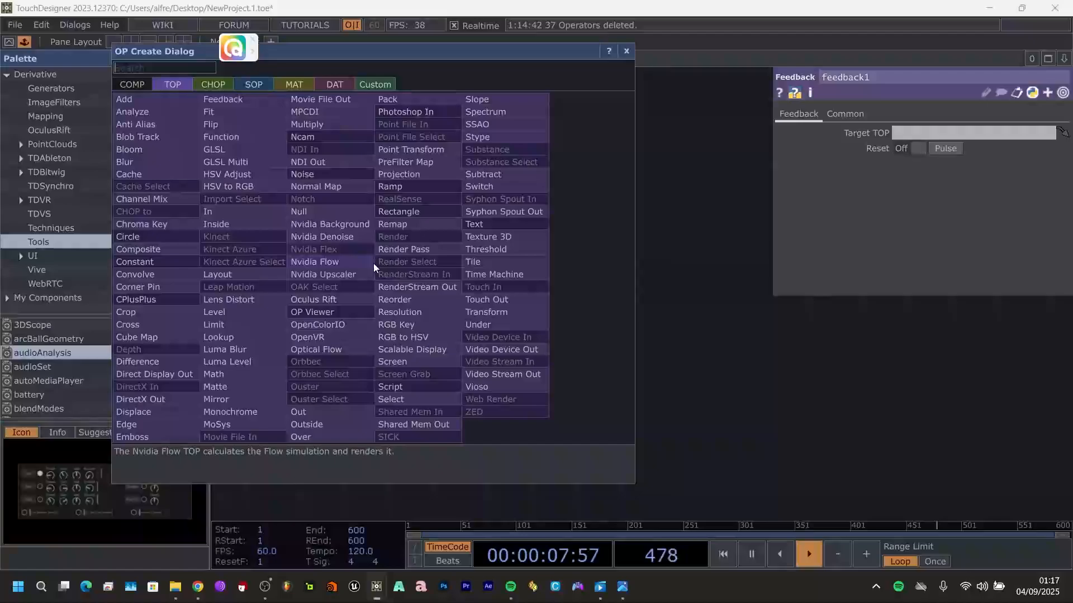
{"action": "type", "text": "level"}
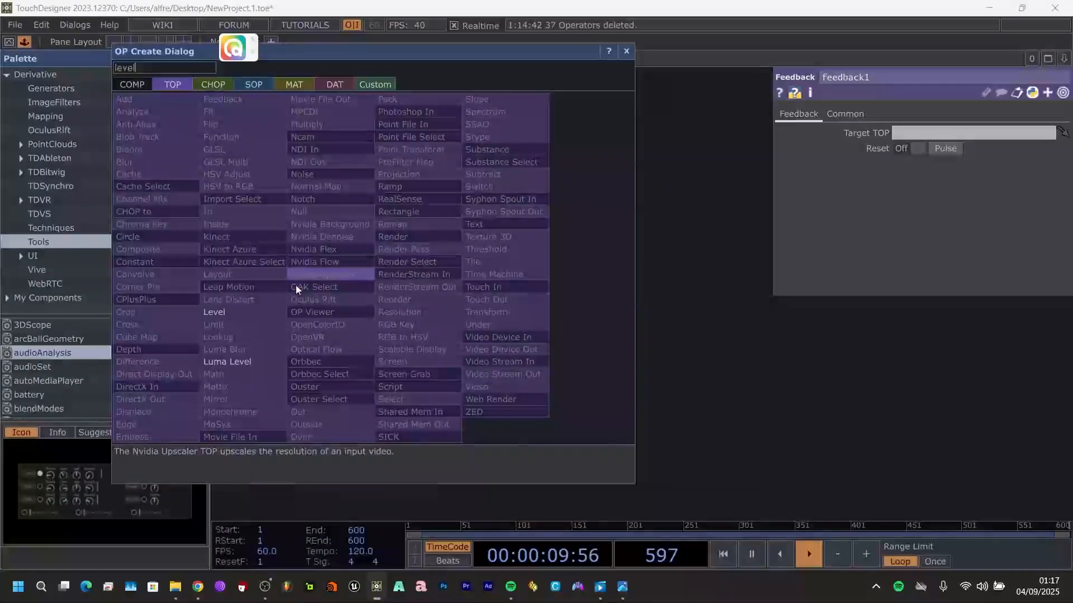
{"action": "left_click", "coordinate": [256, 312]}
{"action": "left_click", "coordinate": [428, 262]}
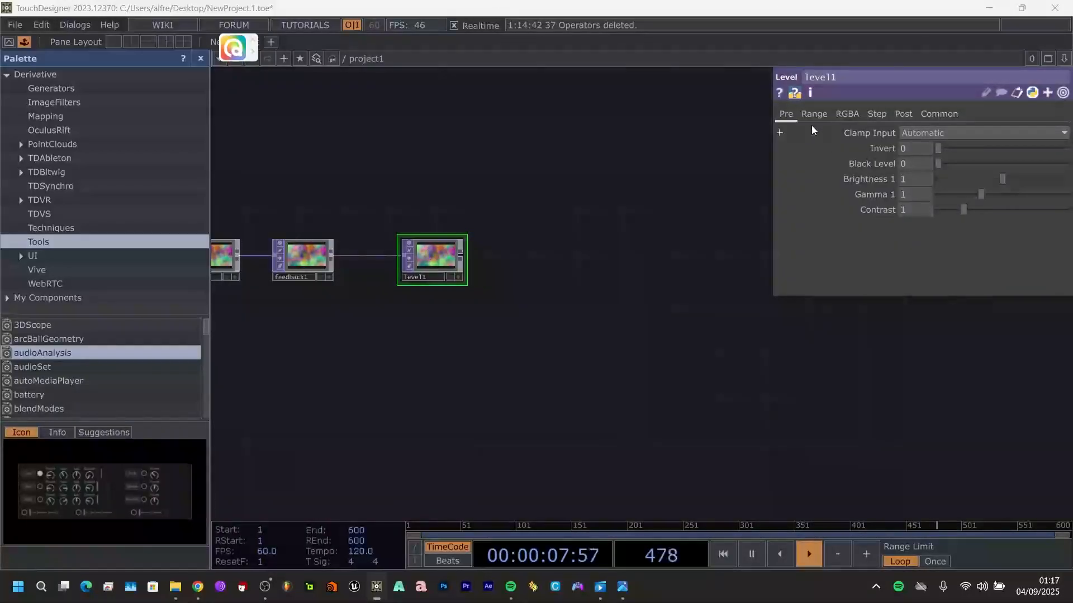
- Set the Level TOP's clamp input to Unclamped and its post opacity to 0.999
{"action": "left_click", "coordinate": [930, 133]}
{"action": "left_click", "coordinate": [924, 173]}
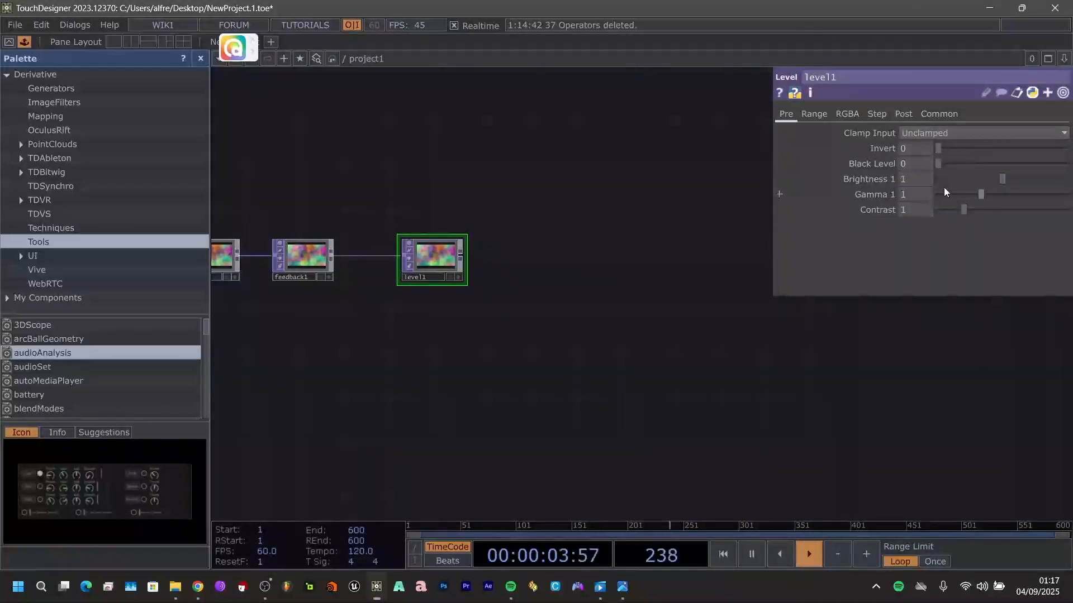
{"action": "left_click", "coordinate": [827, 116]}
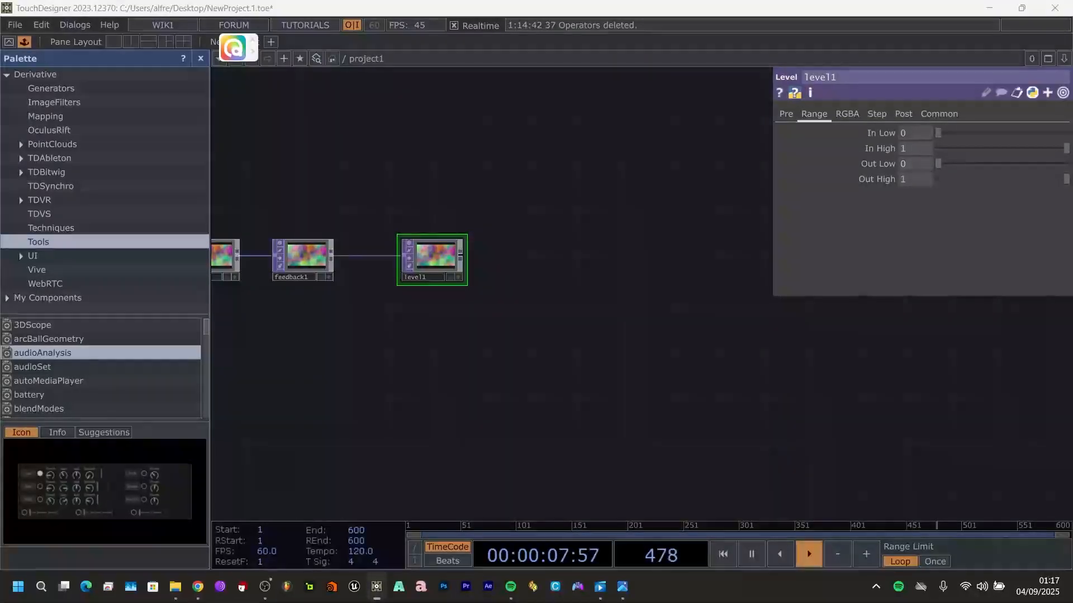
{"action": "left_click", "coordinate": [847, 114]}
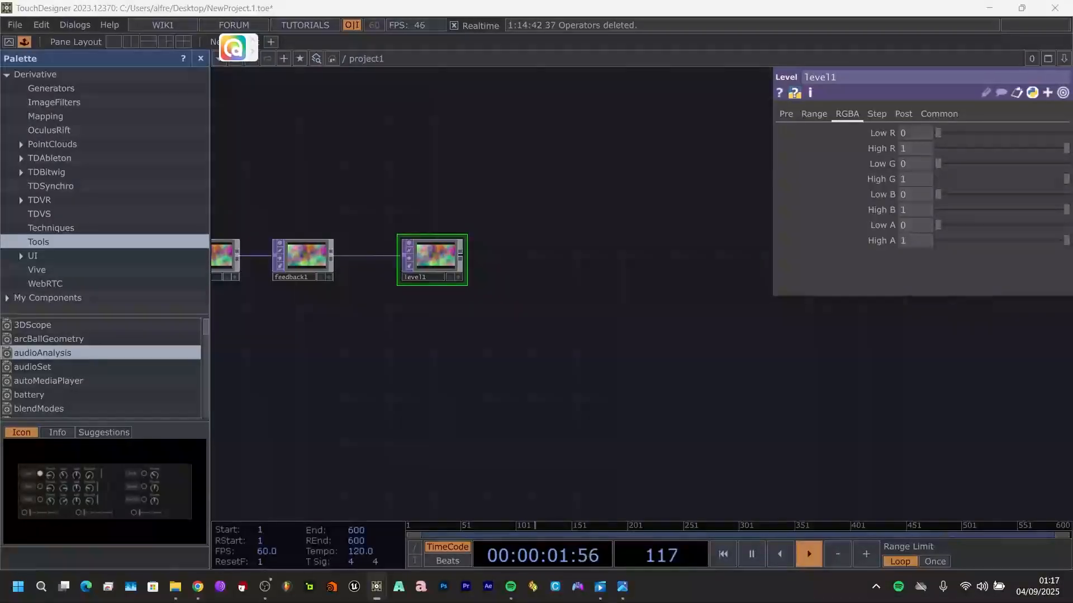
{"action": "left_click", "coordinate": [877, 114]}
{"action": "left_click", "coordinate": [903, 114]}
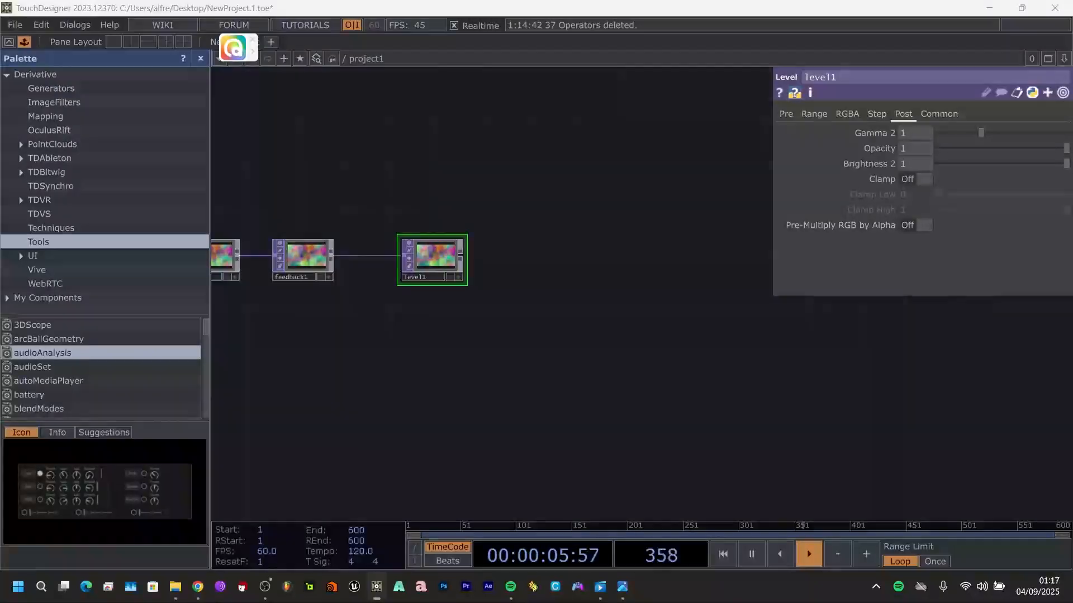
{"action": "left_click", "coordinate": [911, 149]}
{"action": "key", "text": "BackSpace"}
{"action": "type", "text": "0"}
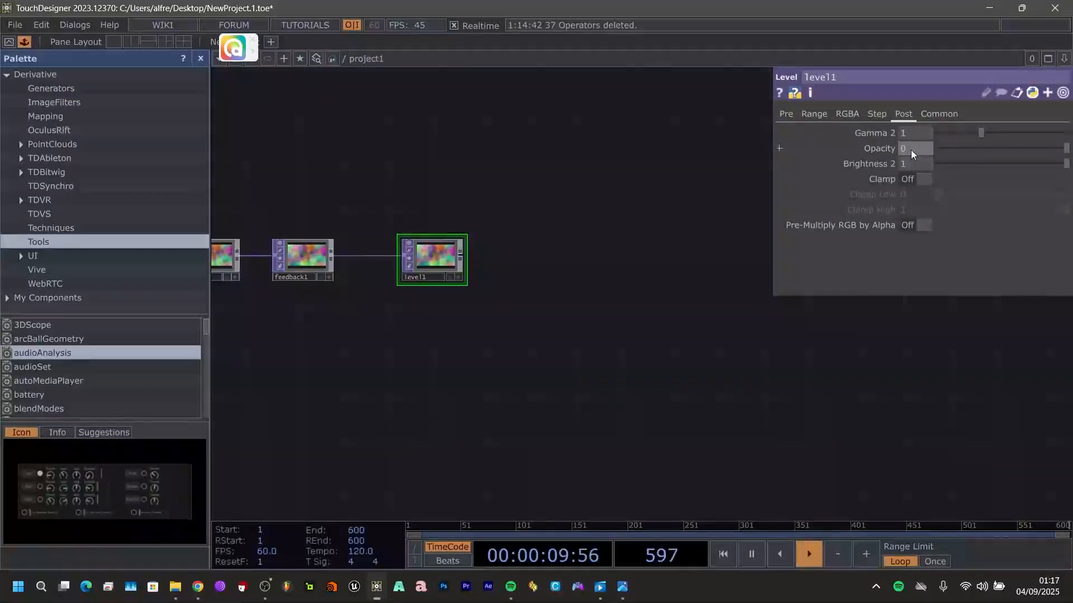
{"action": "type", "text": "."}
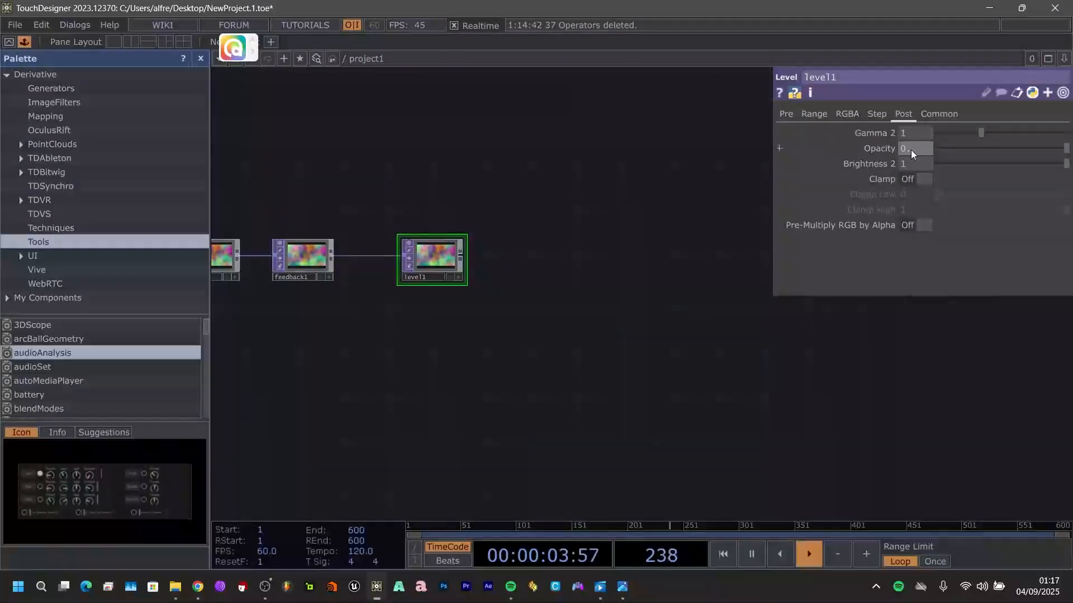
{"action": "type", "text": "999"}
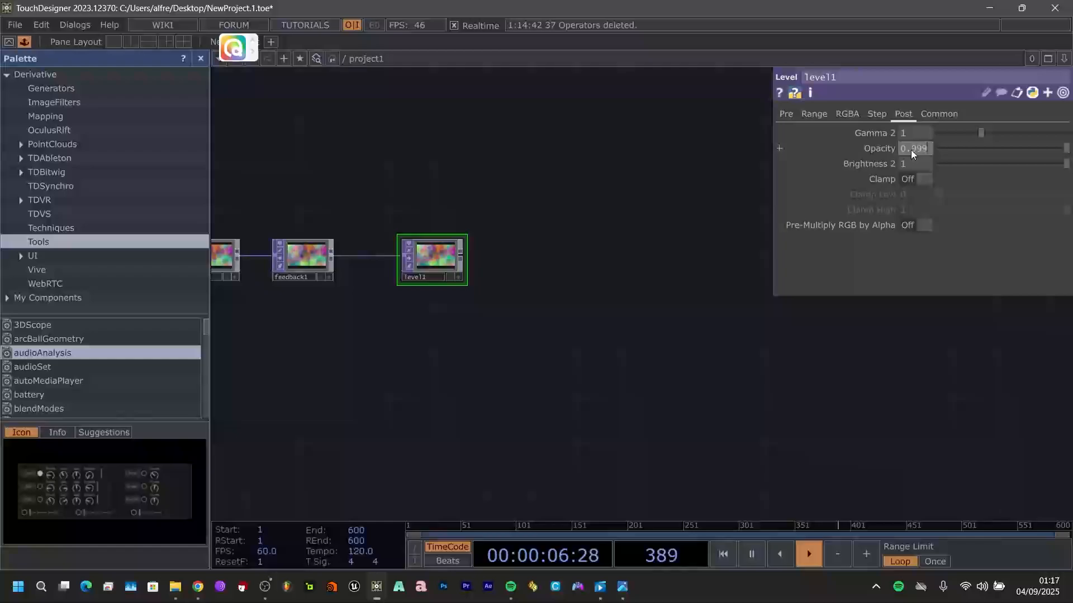
{"action": "key", "text": "Return"}
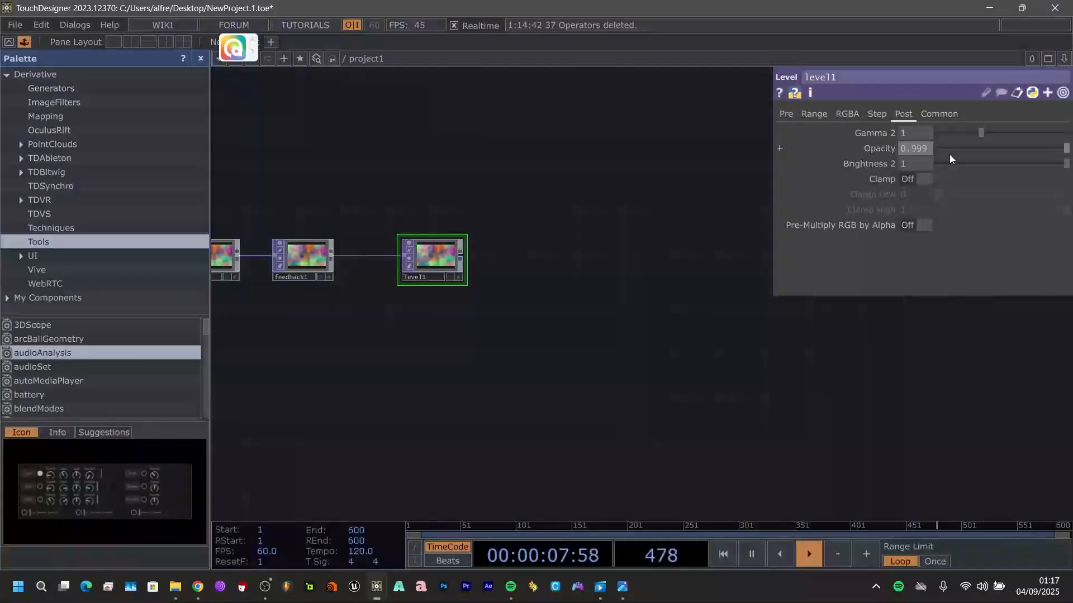
{"action": "left_click", "coordinate": [948, 117]}
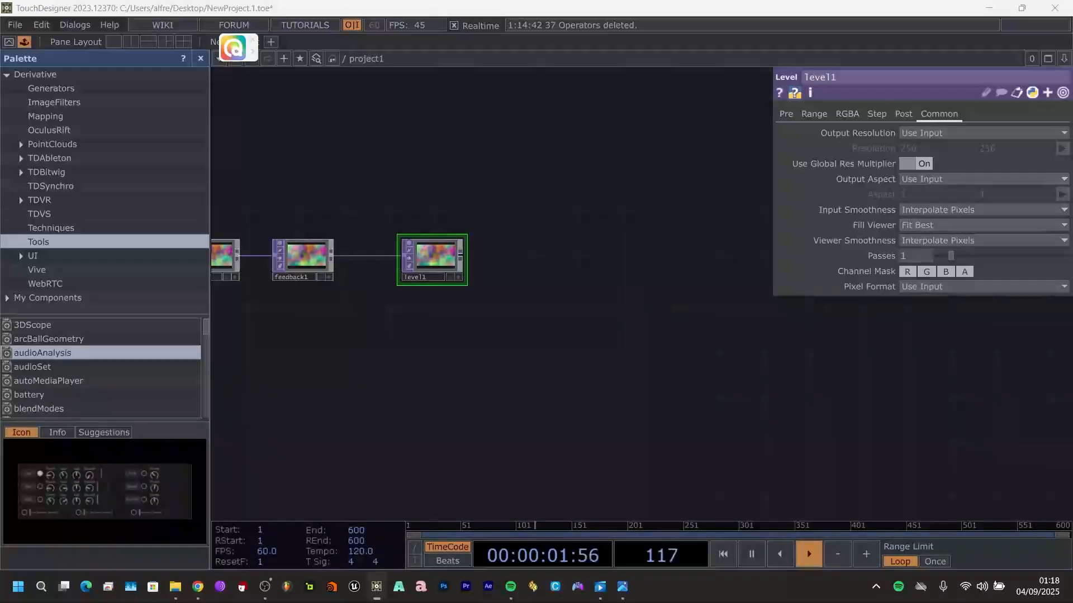
- Add a Displace TOP fed by the output of the Level TOP
{"action": "left_click_drag", "start_coordinate": [589, 256], "coordinate": [496, 242]}
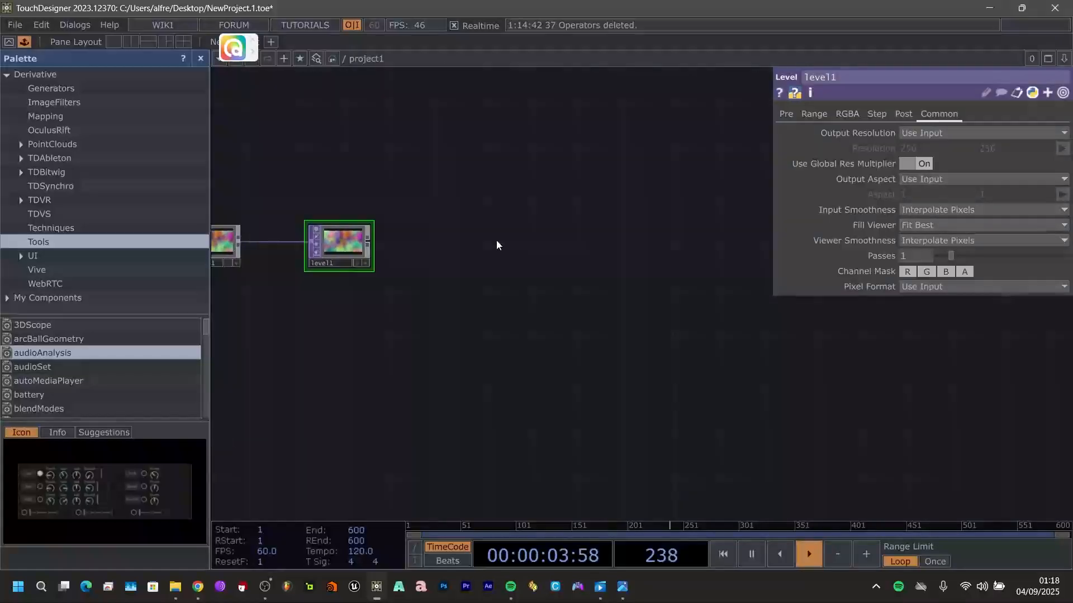
{"action": "left_click", "coordinate": [371, 244]}
{"action": "left_click", "coordinate": [589, 188]}
{"action": "type", "text": "displa"}
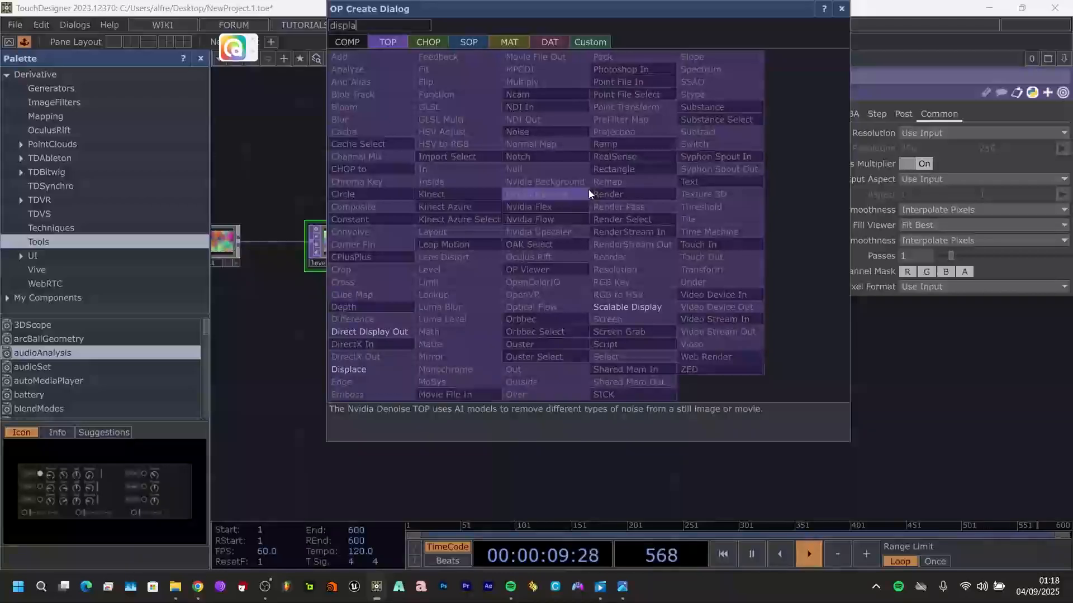
{"action": "left_click", "coordinate": [347, 368]}
{"action": "left_click", "coordinate": [695, 155]}
{"action": "left_click_drag", "start_coordinate": [582, 285], "coordinate": [355, 324]}
{"action": "left_click_drag", "start_coordinate": [416, 284], "coordinate": [557, 319]}
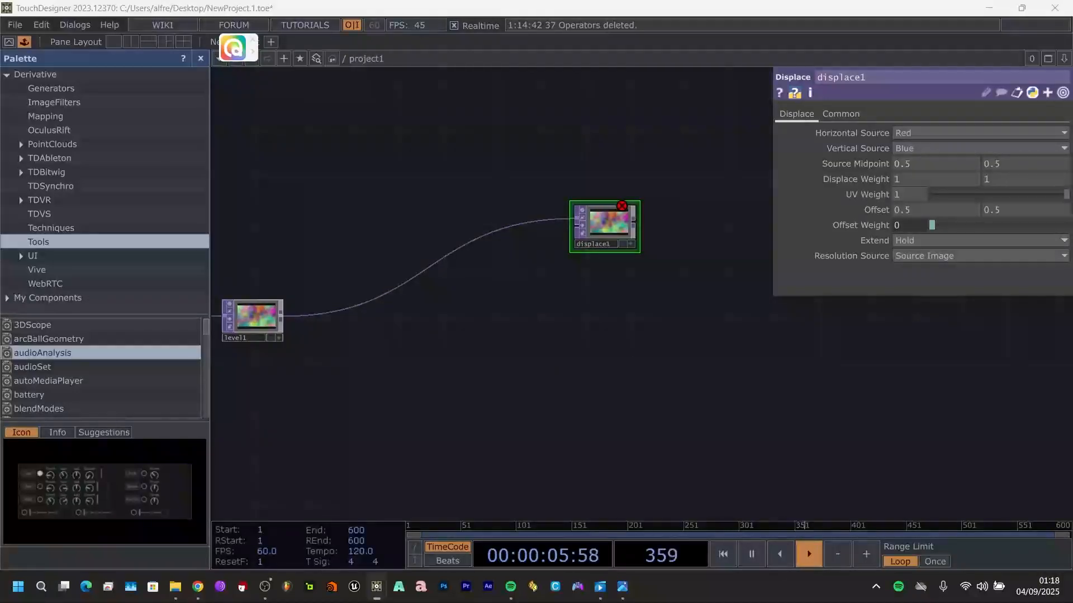
- Set the Displace TOP's vertical source to Green, both source midpoint values to 0 and its extend mode to Mirror
{"action": "left_click", "coordinate": [963, 151]}
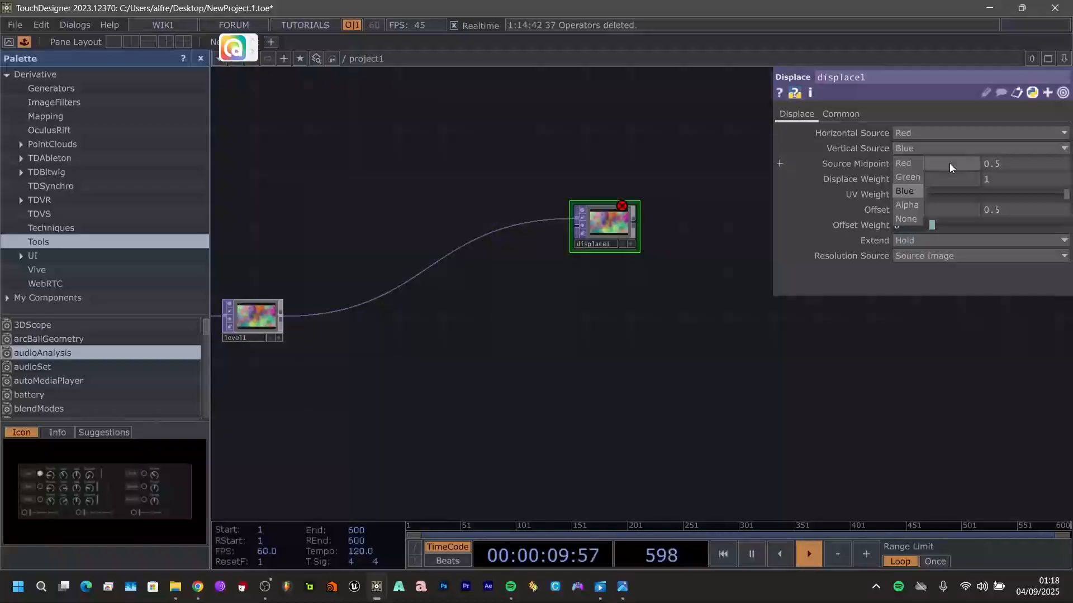
{"action": "left_click", "coordinate": [921, 177]}
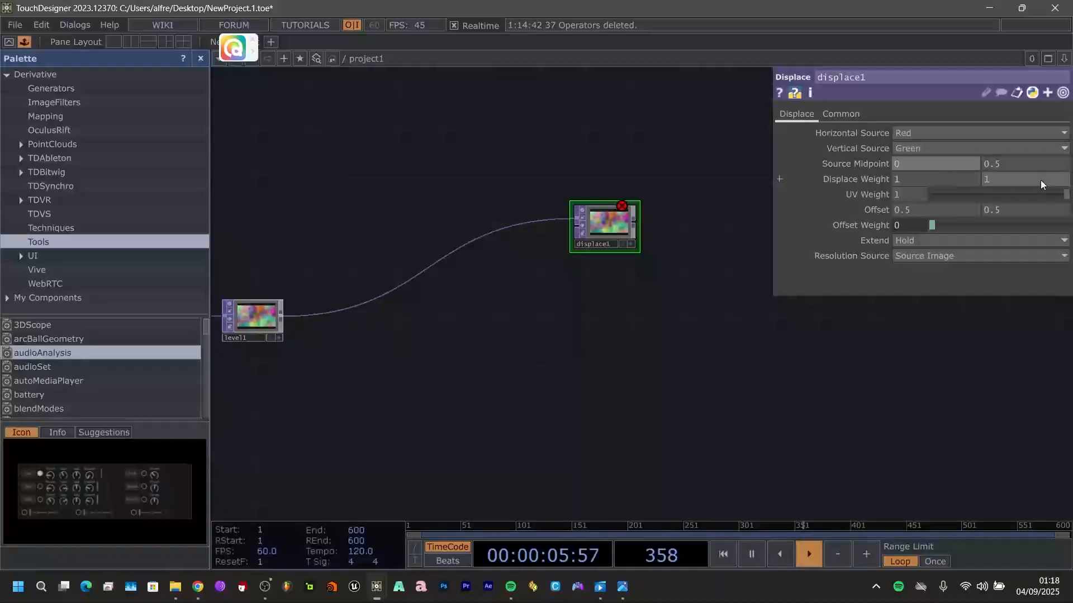
{"action": "key", "text": "BackSpace"}
{"action": "key", "text": "BackSpace"}
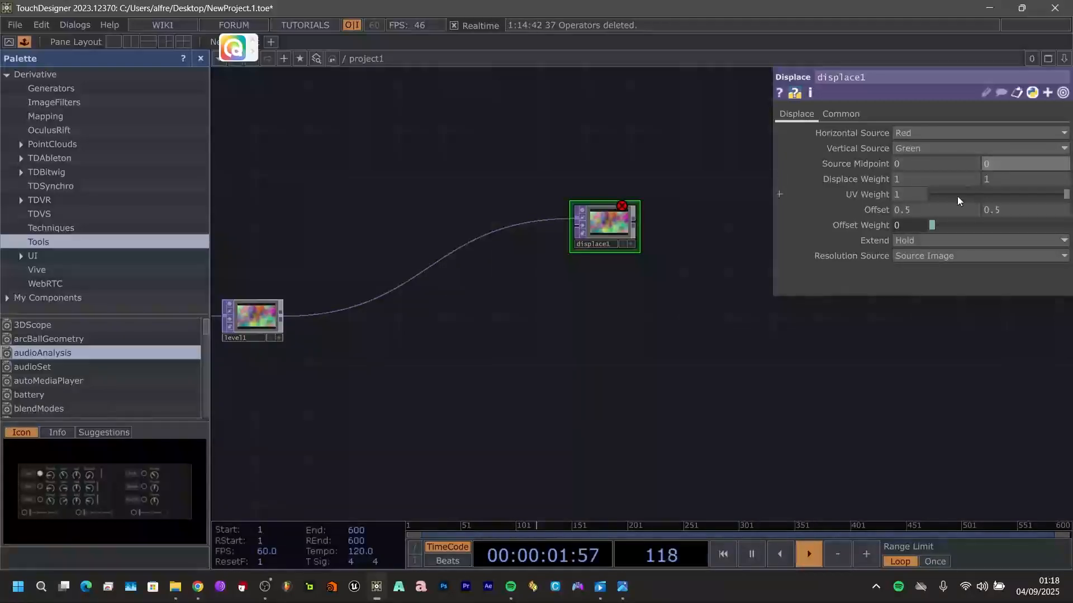
{"action": "left_click", "coordinate": [954, 242]}
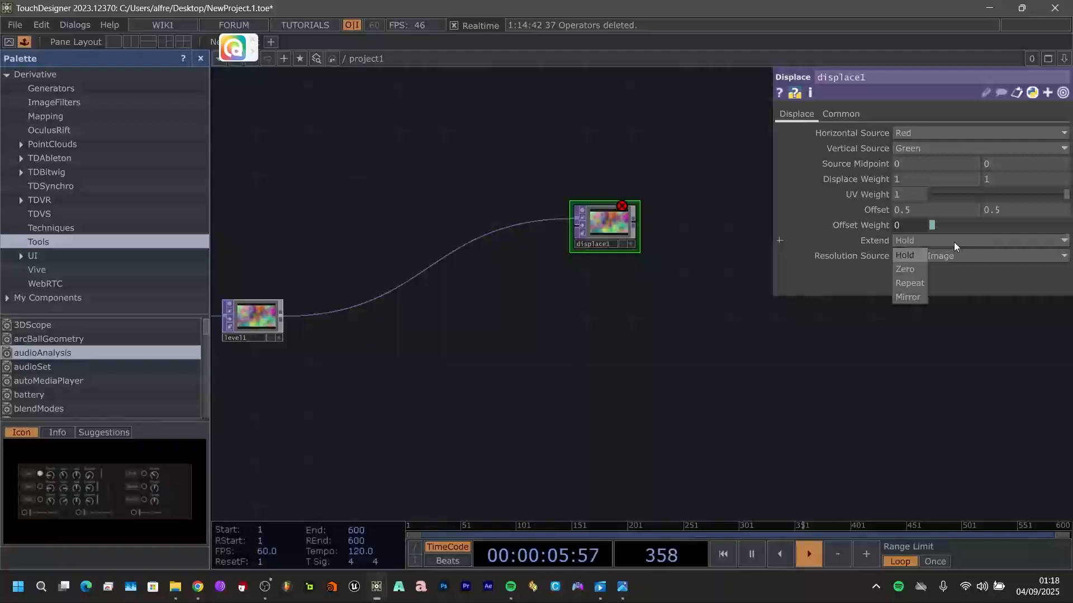
{"action": "left_click", "coordinate": [914, 295]}
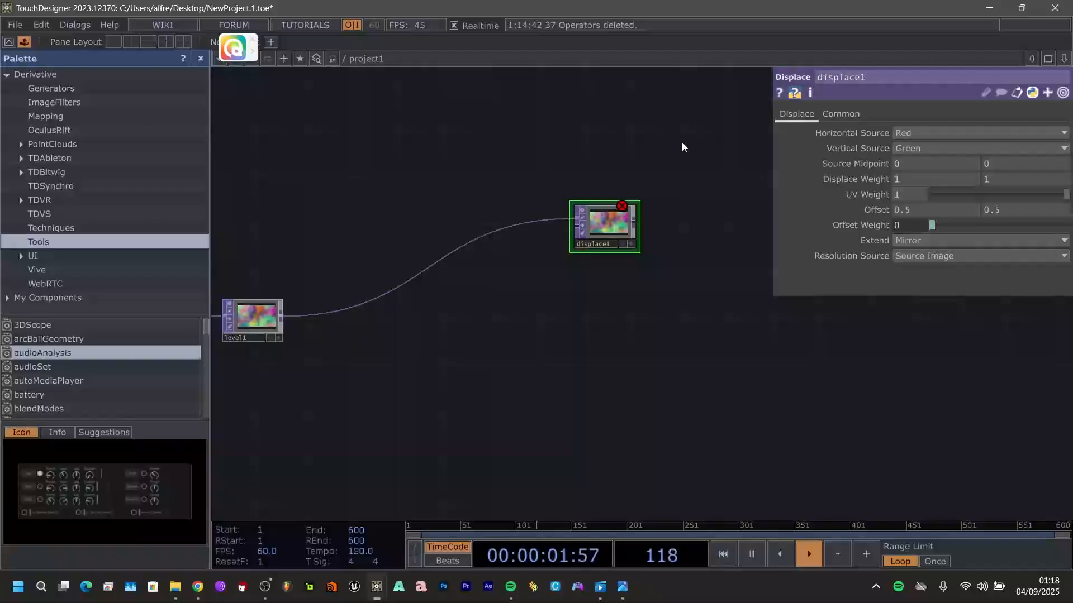
- Move the Displace TOP farther from the Level TOP and add a Slope TOP below, fed by the Level TOP's output
{"action": "left_click_drag", "start_coordinate": [617, 233], "coordinate": [721, 246]}
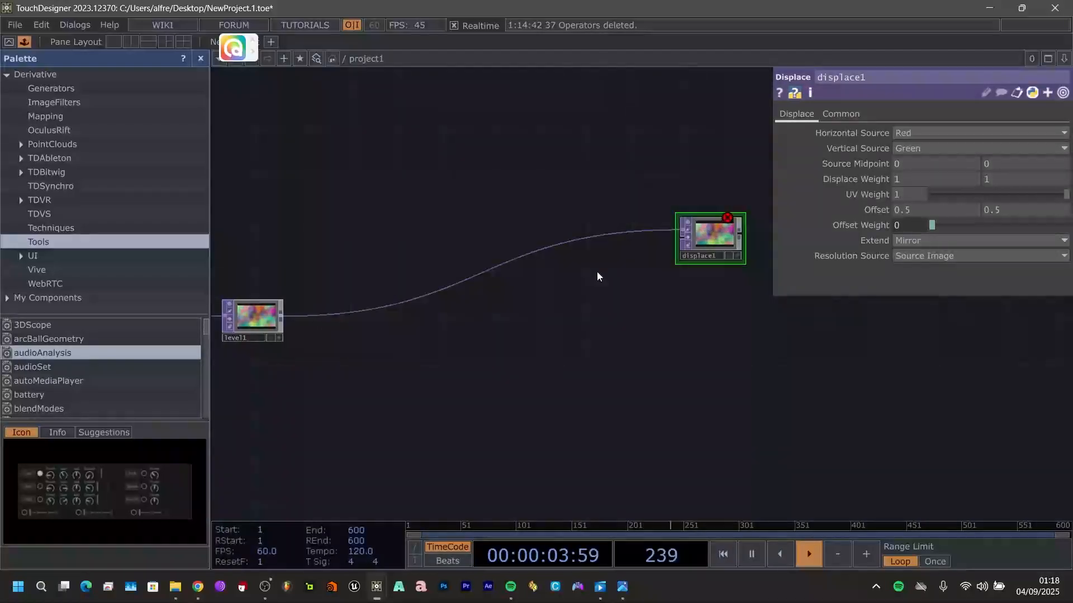
{"action": "left_click_drag", "start_coordinate": [544, 309], "coordinate": [651, 212]}
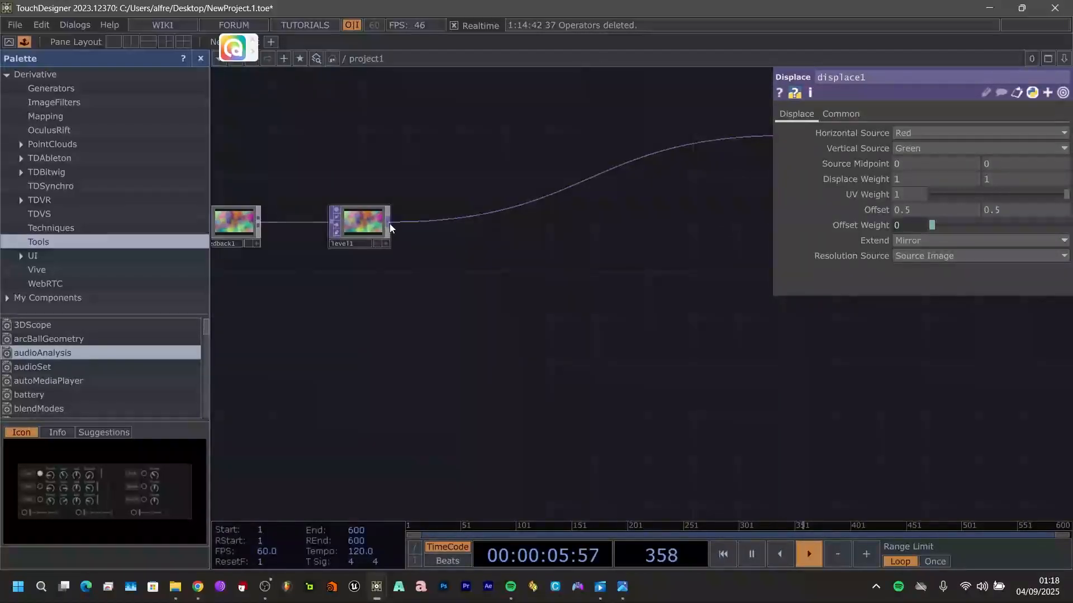
{"action": "left_click", "coordinate": [388, 223]}
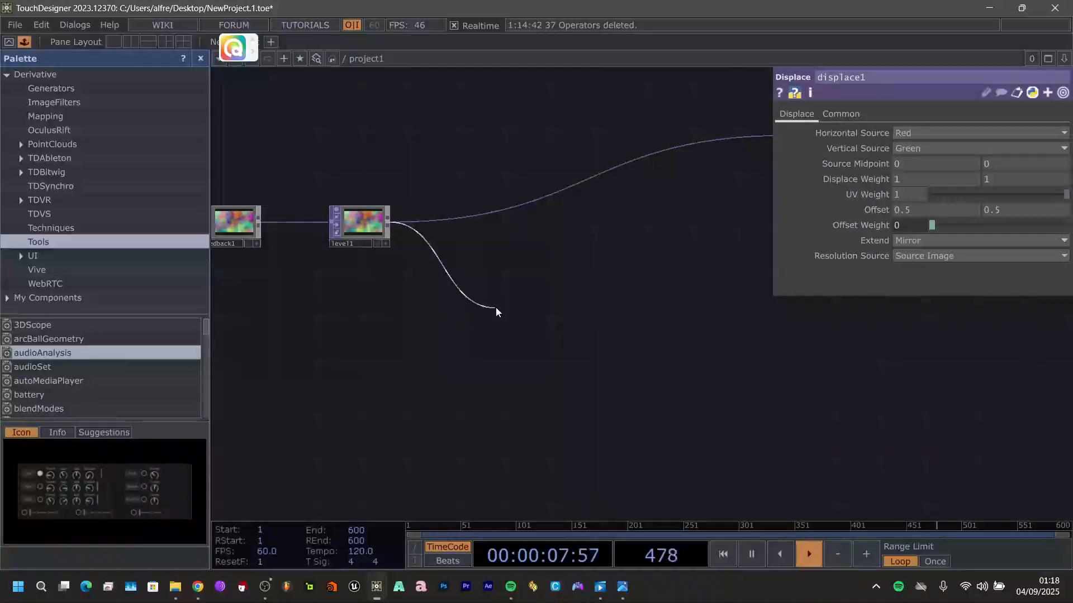
{"action": "left_click", "coordinate": [496, 311]}
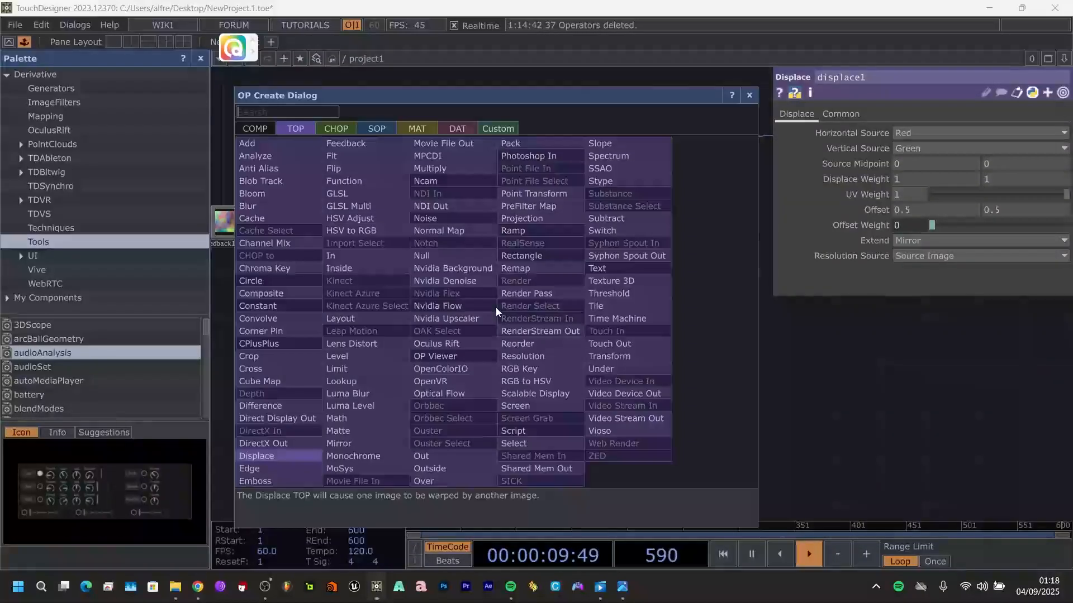
{"action": "type", "text": "slope"}
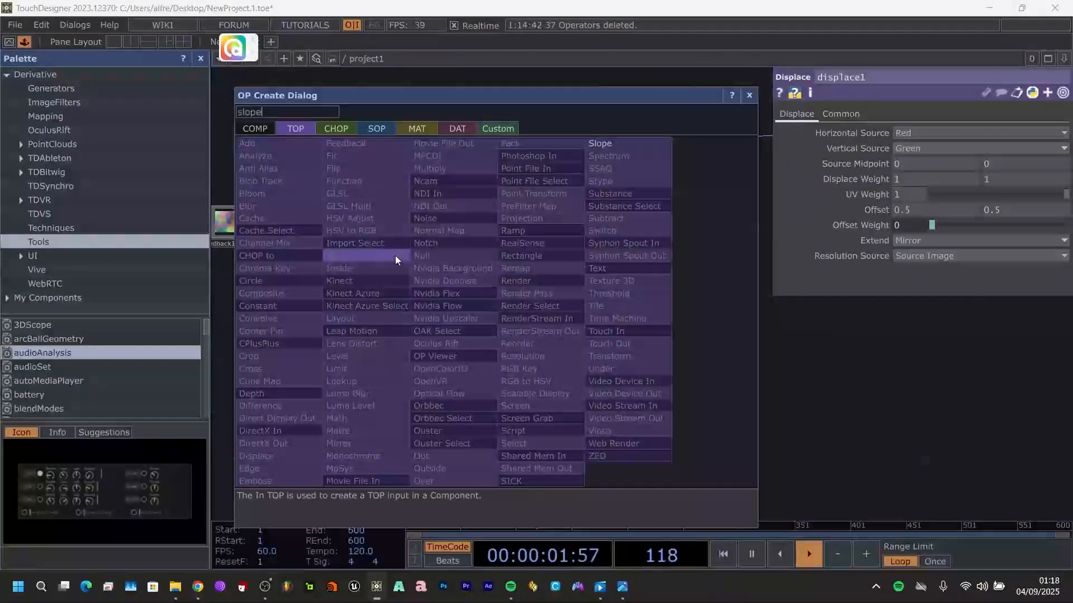
{"action": "left_click", "coordinate": [614, 144]}
{"action": "left_click", "coordinate": [538, 289]}
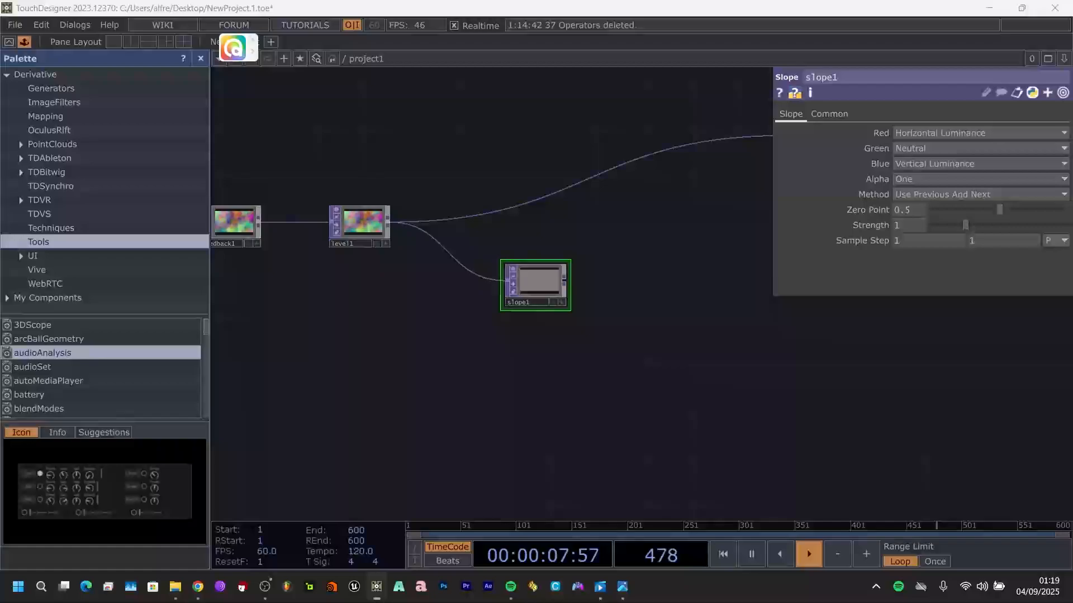
- Set the Slope TOP's green to Vertical Luminance, blue to Zero, zero point to 0 and strength to 4
{"action": "left_click", "coordinate": [923, 149]}
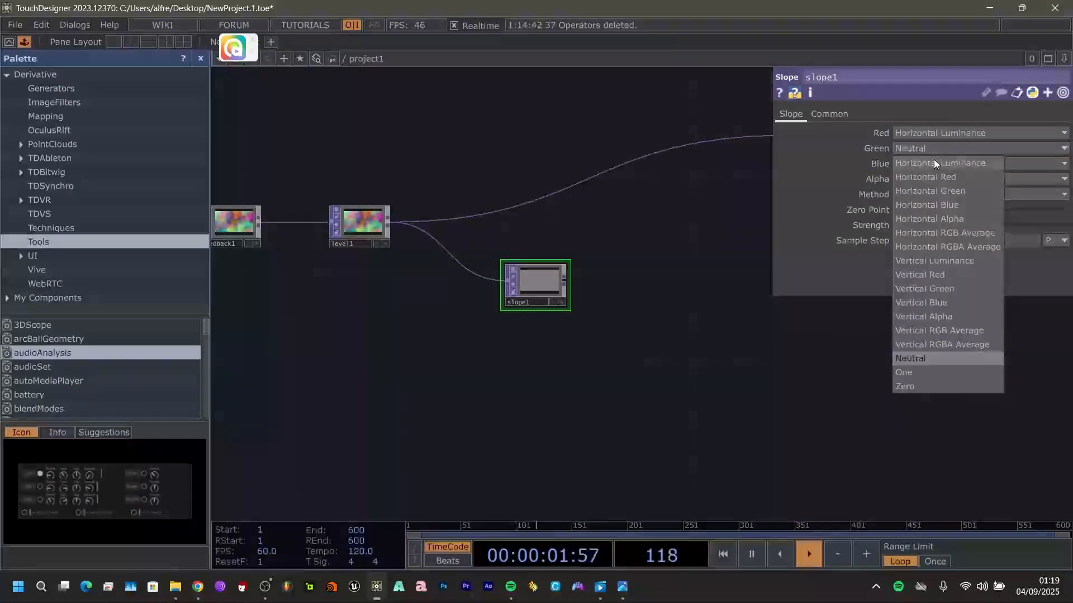
{"action": "left_click", "coordinate": [943, 259]}
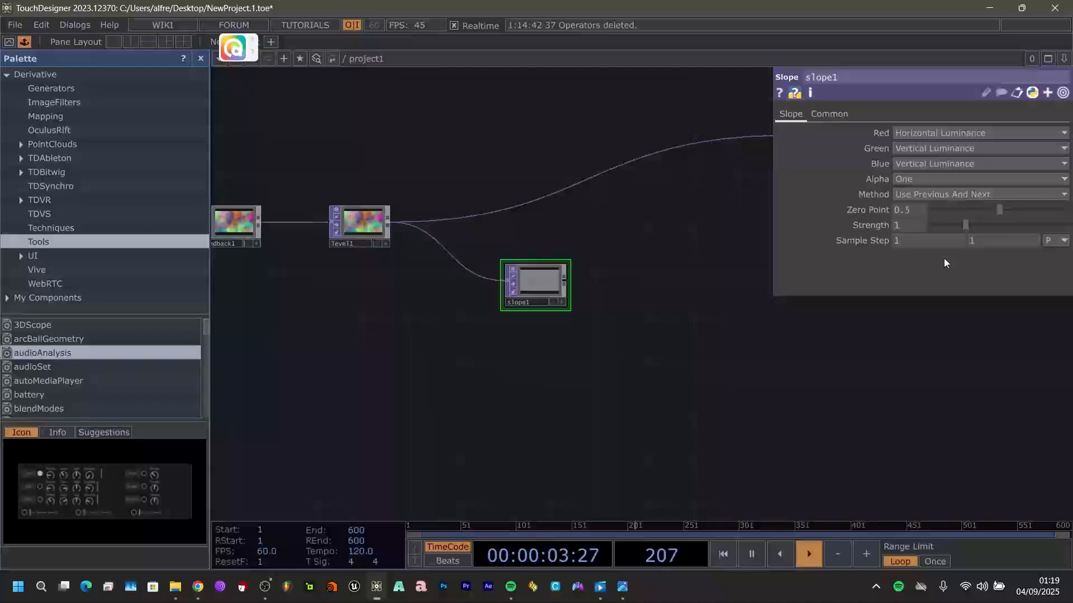
{"action": "left_click", "coordinate": [946, 167]}
{"action": "left_click", "coordinate": [920, 400]}
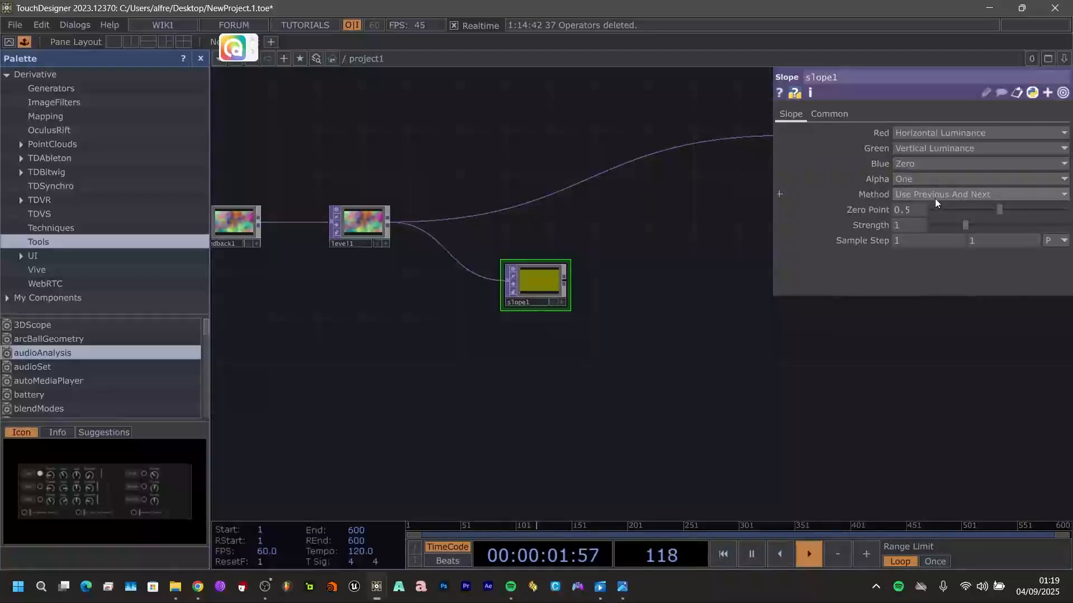
{"action": "left_click_drag", "start_coordinate": [994, 213], "coordinate": [846, 214]}
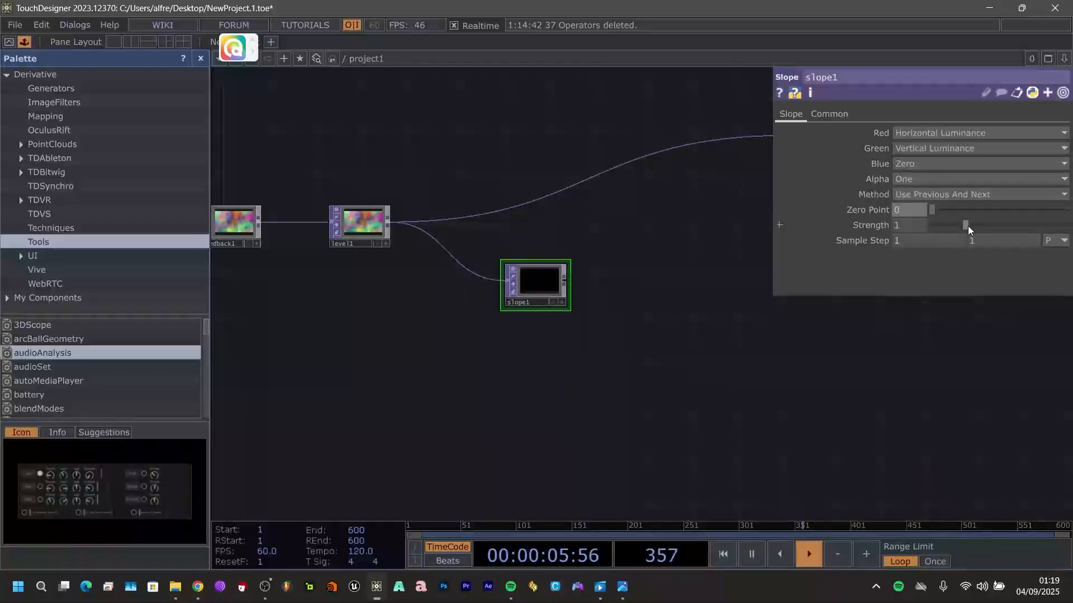
{"action": "left_click_drag", "start_coordinate": [968, 225], "coordinate": [1068, 223]}
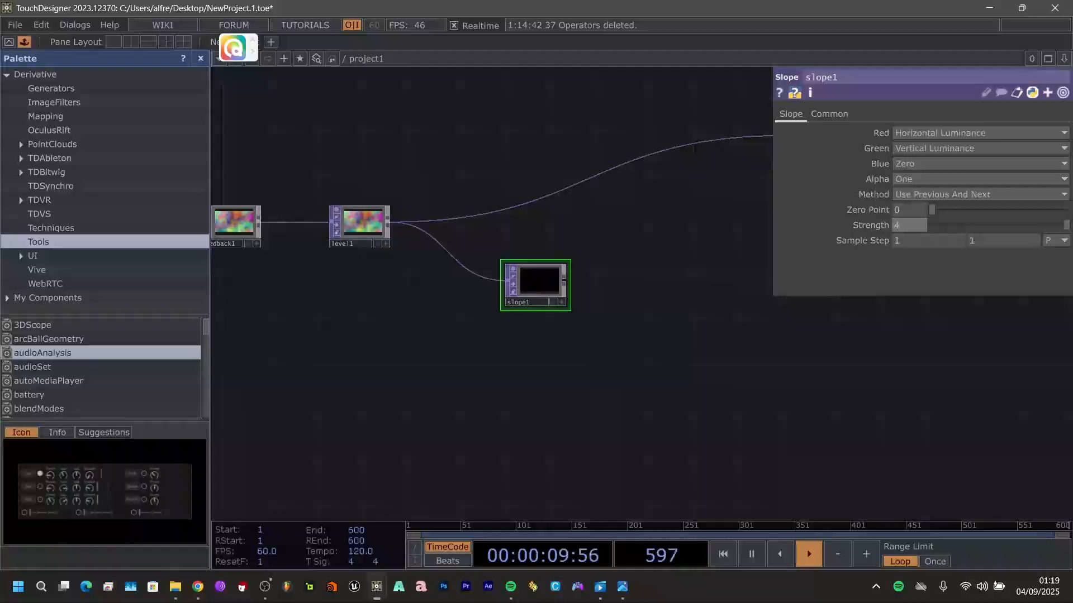
- Add a Blur TOP fed by the output of the Slope TOP, with pre-shrink 2 and filter size 32
{"action": "left_click_drag", "start_coordinate": [634, 394], "coordinate": [510, 385]}
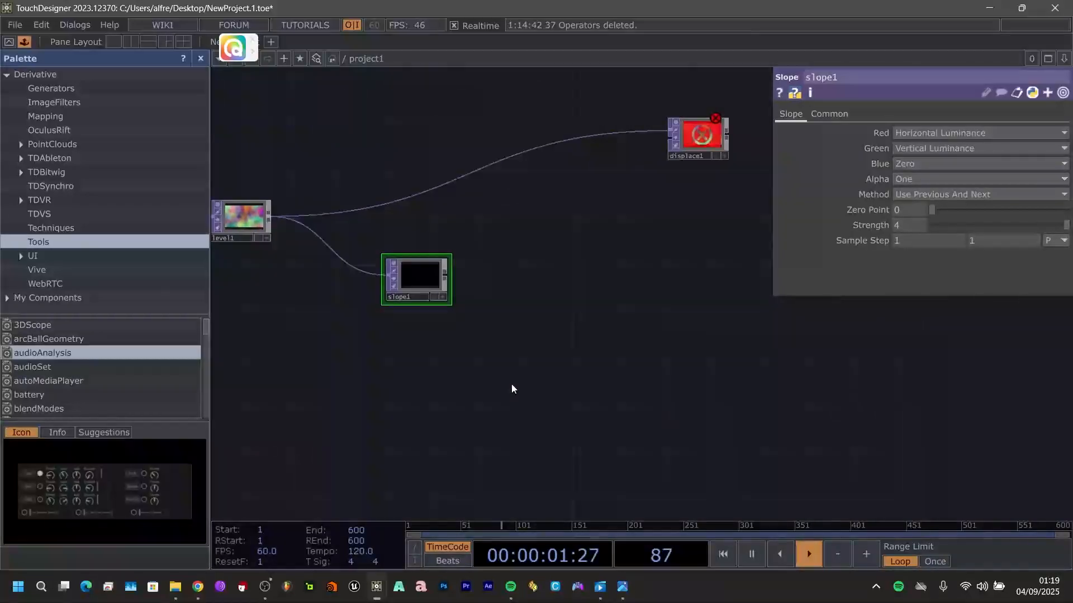
{"action": "left_click", "coordinate": [442, 274]}
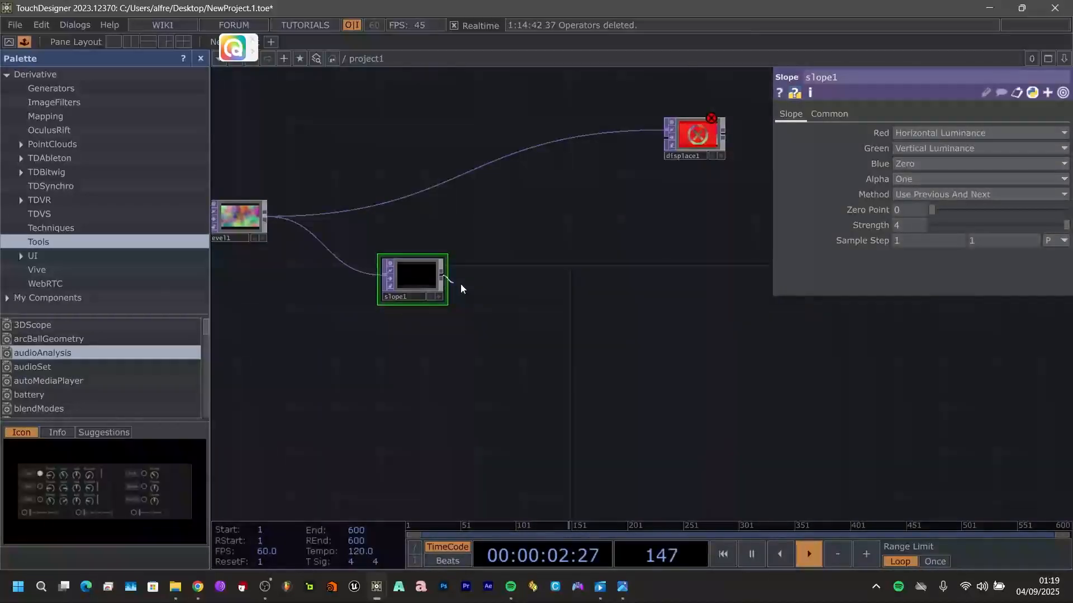
{"action": "left_click", "coordinate": [513, 275]}
{"action": "type", "text": "blur"}
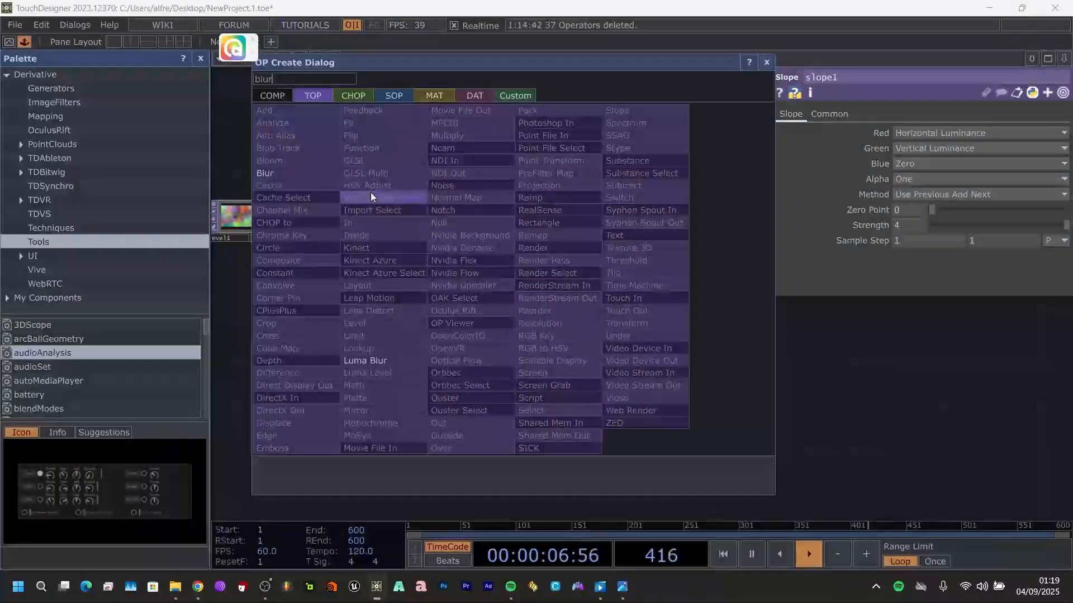
{"action": "left_click", "coordinate": [284, 170]}
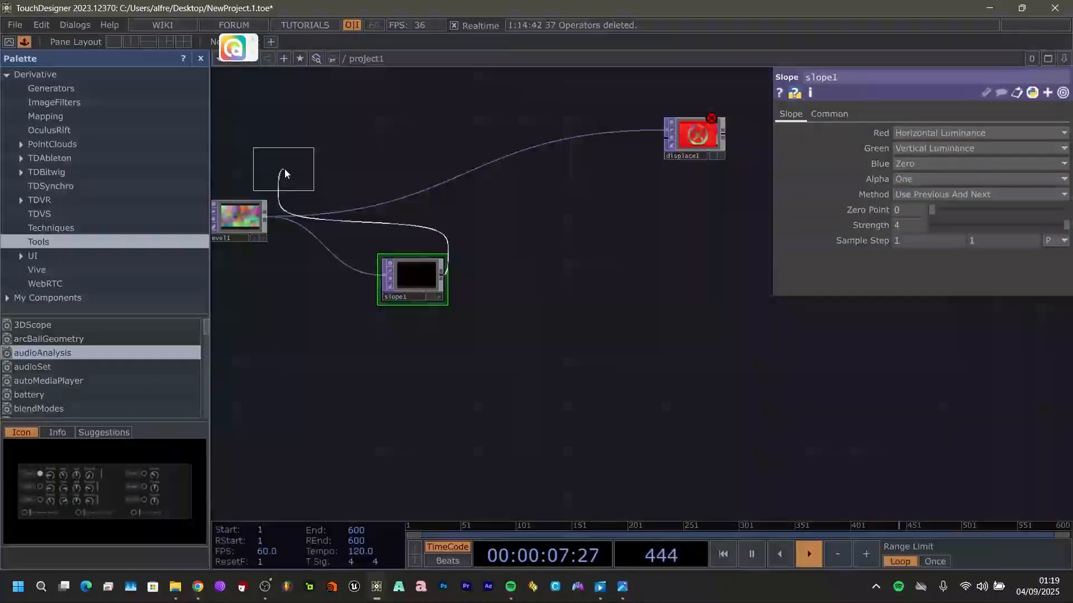
{"action": "left_click", "coordinate": [525, 269]}
{"action": "left_click_drag", "start_coordinate": [525, 270], "coordinate": [525, 281]}
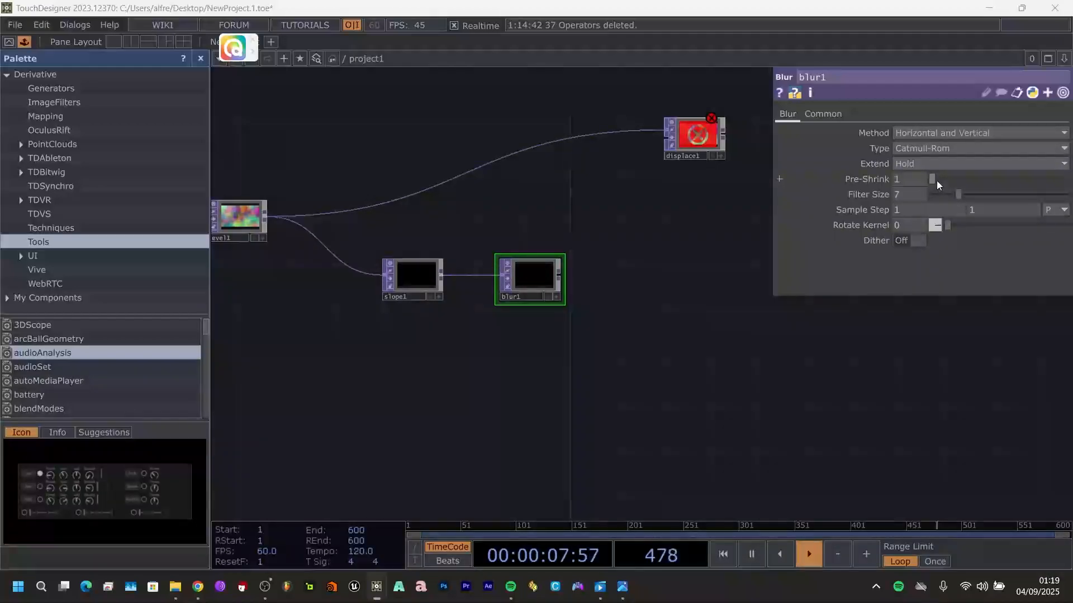
{"action": "left_click_drag", "start_coordinate": [936, 179], "coordinate": [1069, 195]}
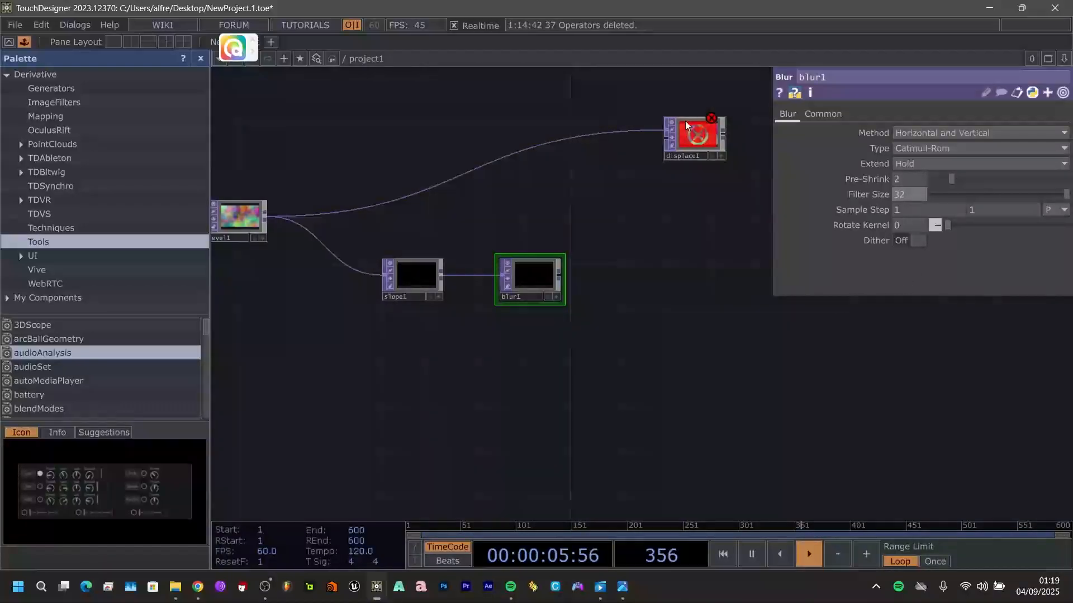
- Add a Noise TOP fed by the output of the Blur TOP
{"action": "left_click_drag", "start_coordinate": [614, 355], "coordinate": [496, 387]}
{"action": "left_click", "coordinate": [440, 307]}
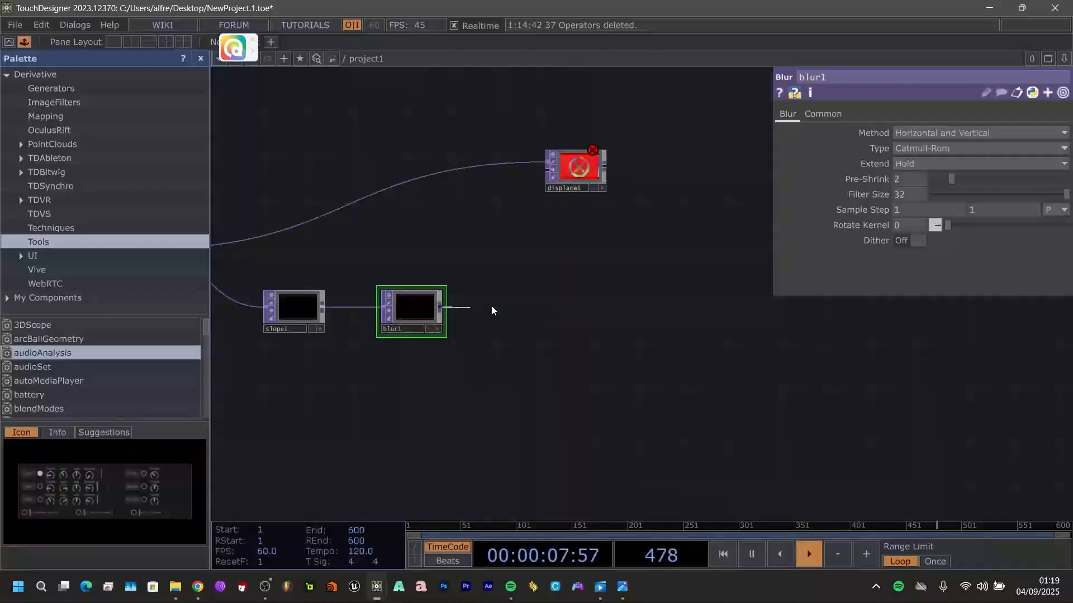
{"action": "left_click", "coordinate": [531, 300]}
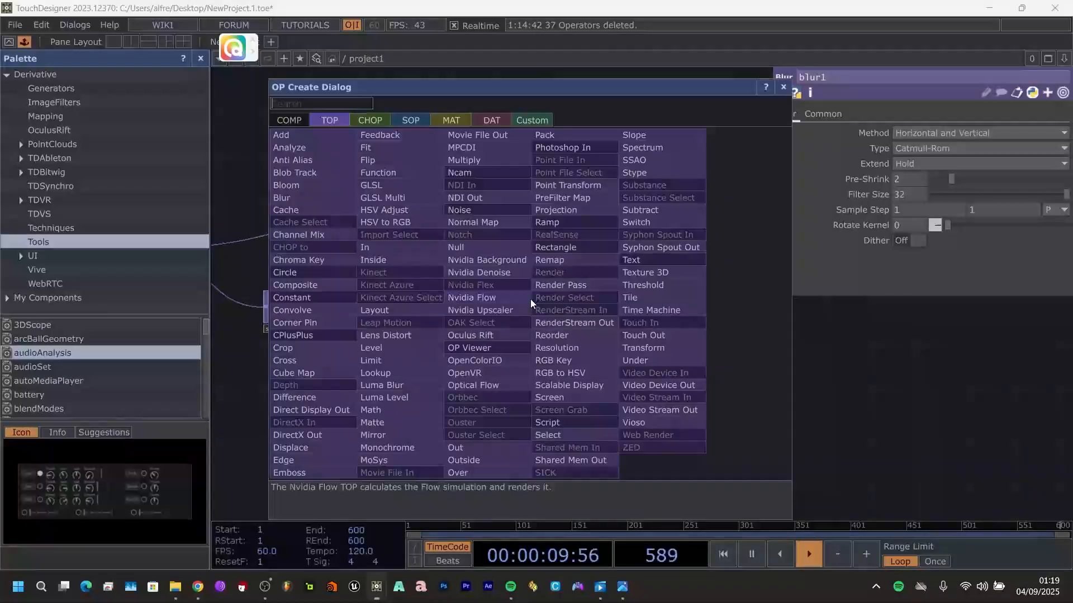
{"action": "type", "text": "noise"}
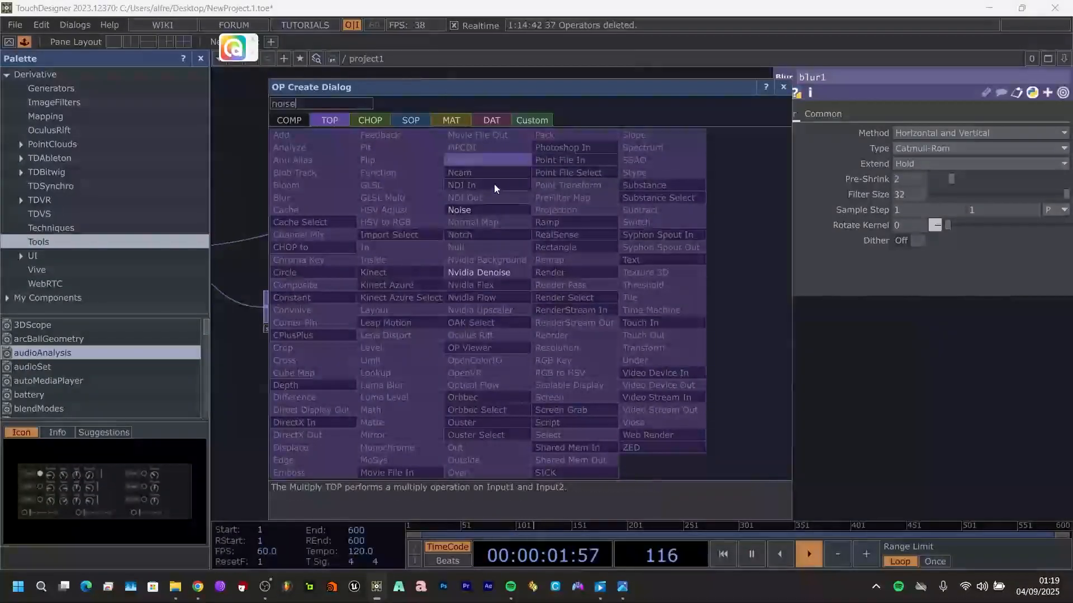
{"action": "left_click", "coordinate": [483, 211]}
{"action": "left_click", "coordinate": [531, 310]}
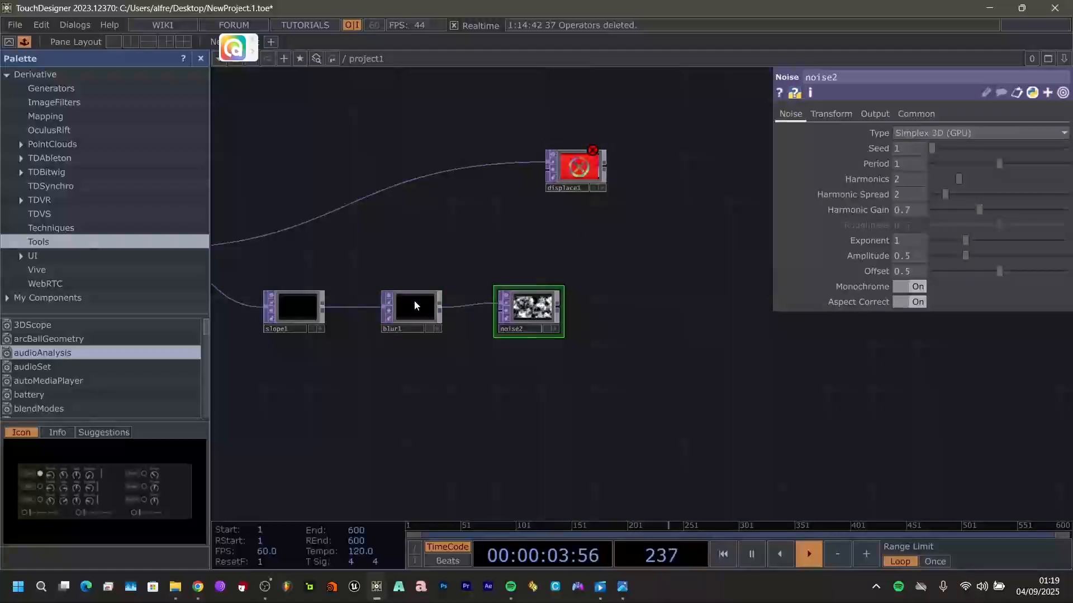
- Adjust the spacing between the Blur and new Noise TOPs, and also wire the Blur output into the Noise TOP's second input
{"action": "left_click_drag", "start_coordinate": [414, 302], "coordinate": [390, 302]}
{"action": "left_click_drag", "start_coordinate": [524, 306], "coordinate": [504, 305]}
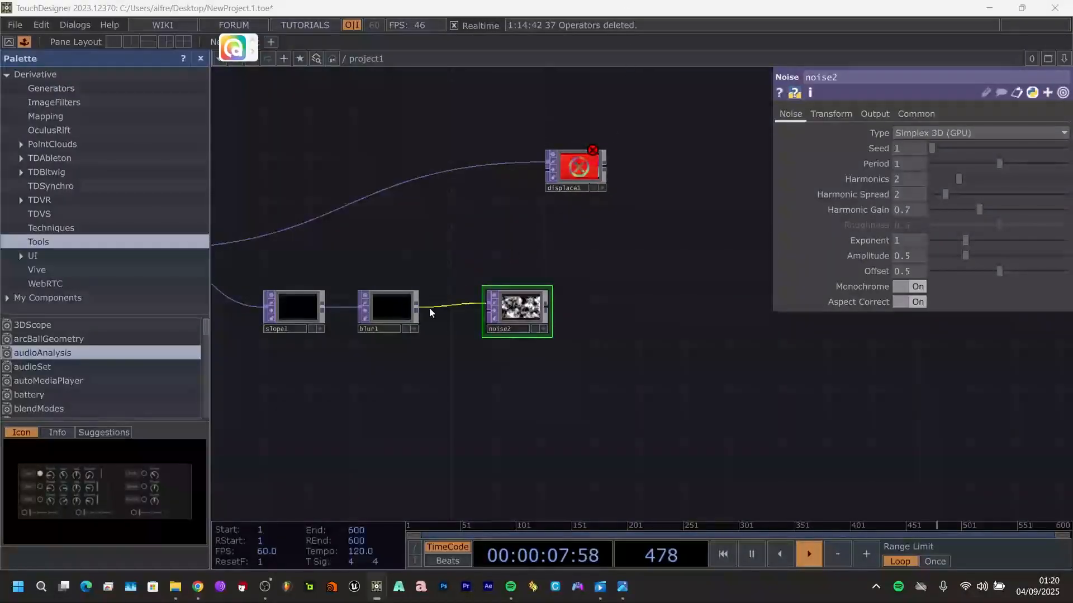
{"action": "left_click_drag", "start_coordinate": [418, 307], "coordinate": [486, 312]}
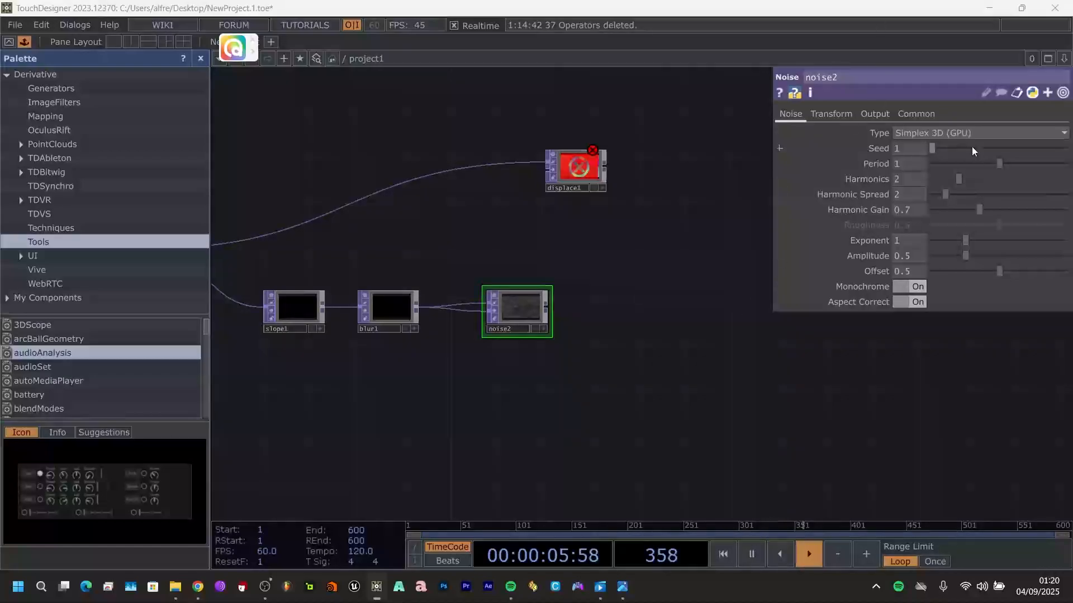
- Set the second Noise TOP's type to Perlin 3D (GPU) and its period to 0.0001
{"action": "left_click", "coordinate": [926, 134]}
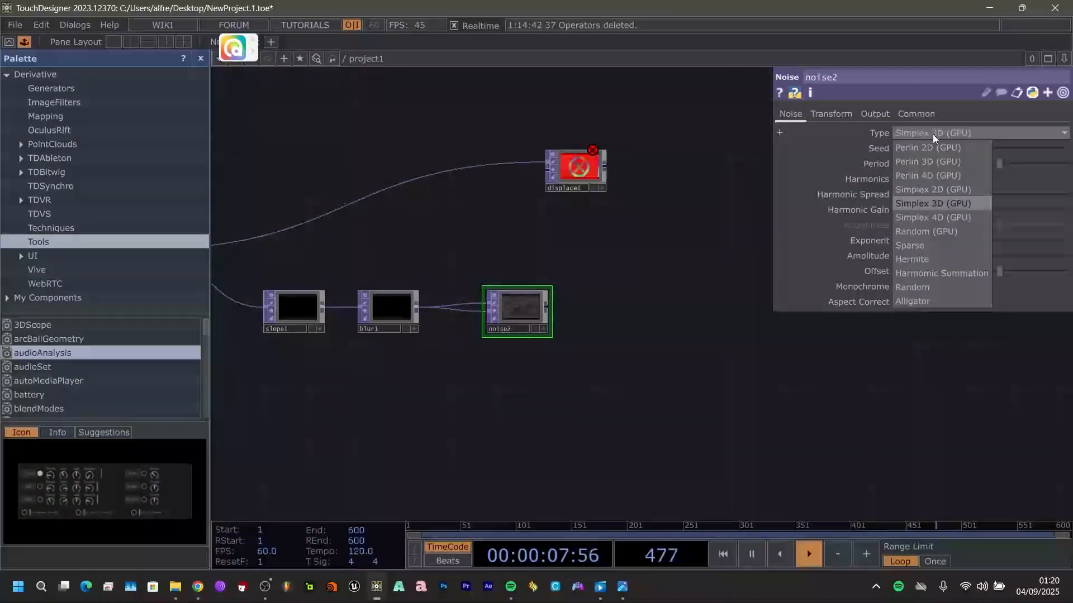
{"action": "left_click", "coordinate": [947, 166]}
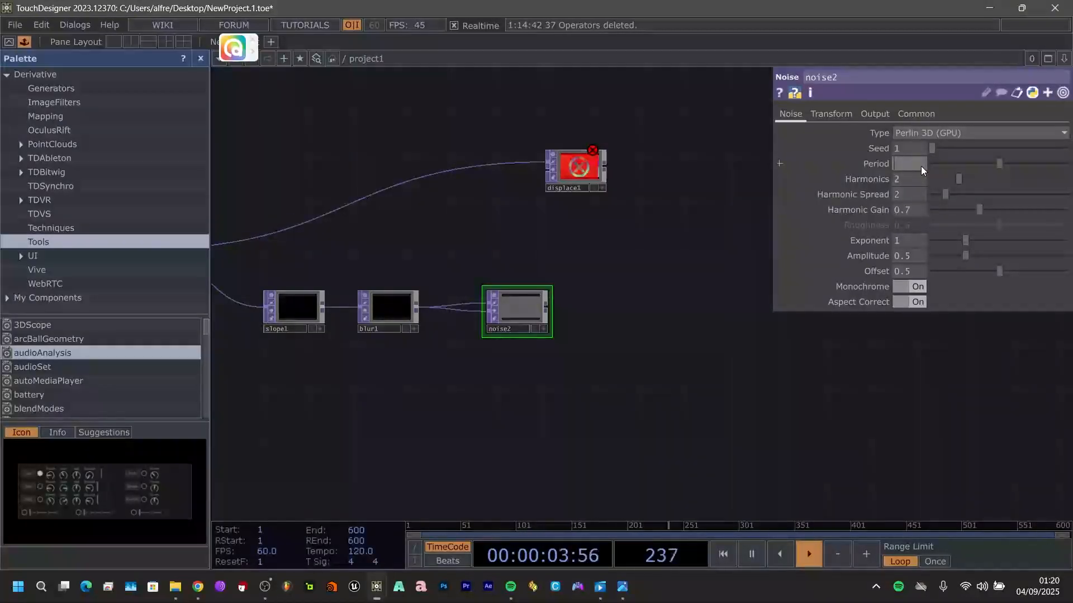
{"action": "left_click", "coordinate": [920, 166]}
{"action": "type", "text": "0.00"}
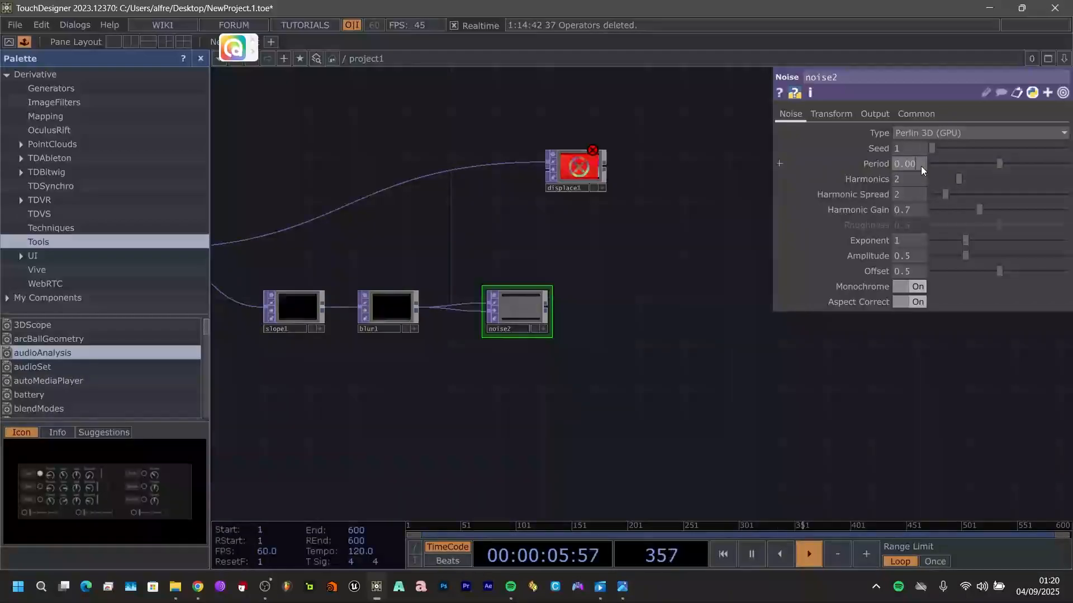
{"action": "type", "text": "01"}
{"action": "key", "text": "Return"}
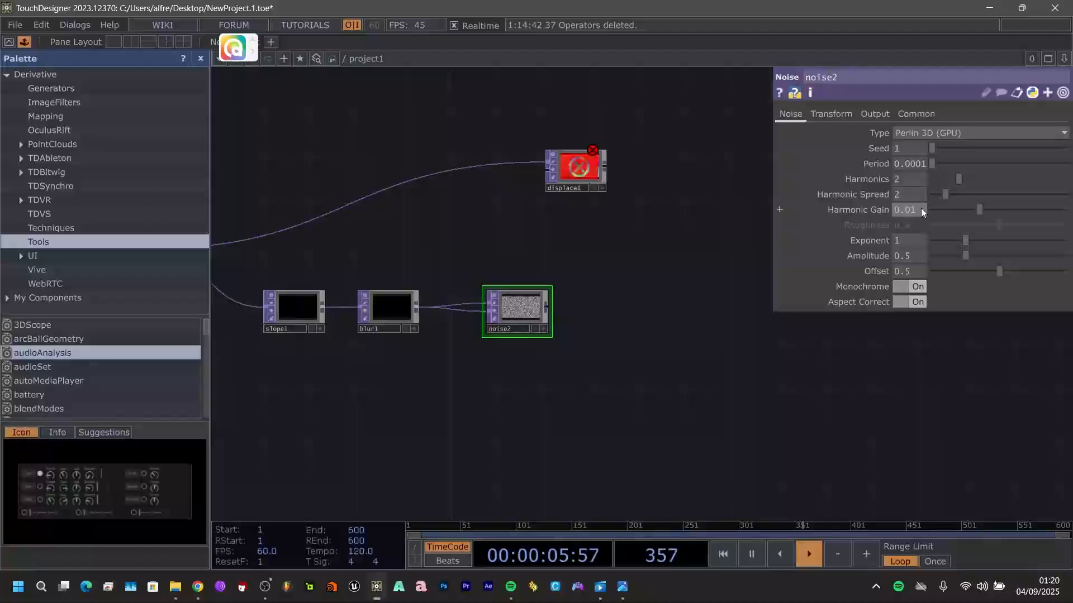
- Set the second Noise TOP's harmonic gain to 0.01, amplitude to 0.0001 and offset to 0, and turn Monochrome off
{"action": "key", "text": "Return"}
{"action": "left_click", "coordinate": [917, 262]}
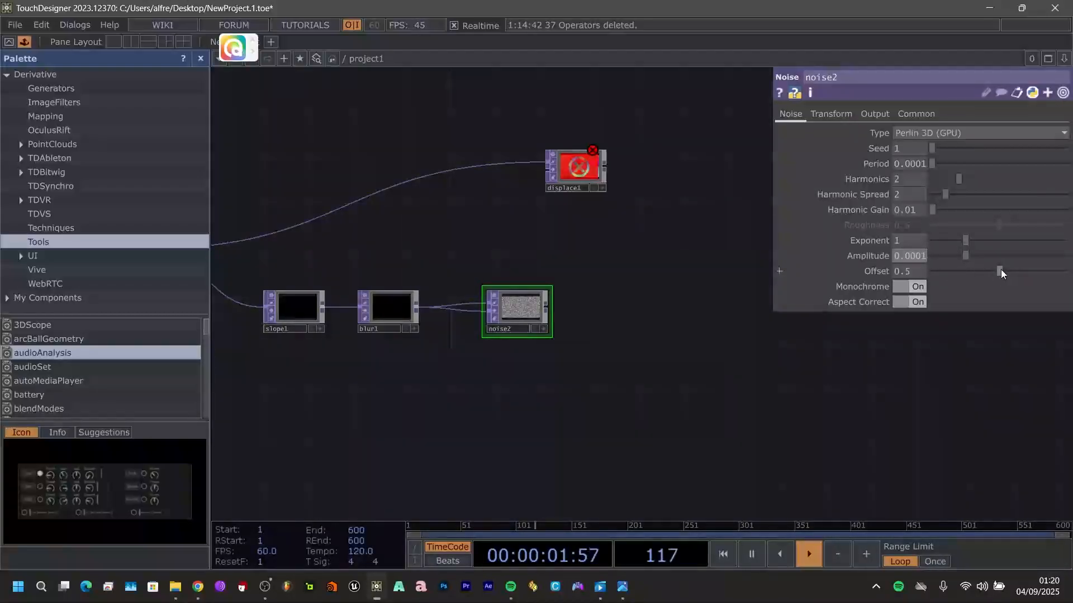
{"action": "left_click_drag", "start_coordinate": [1000, 269], "coordinate": [906, 266]}
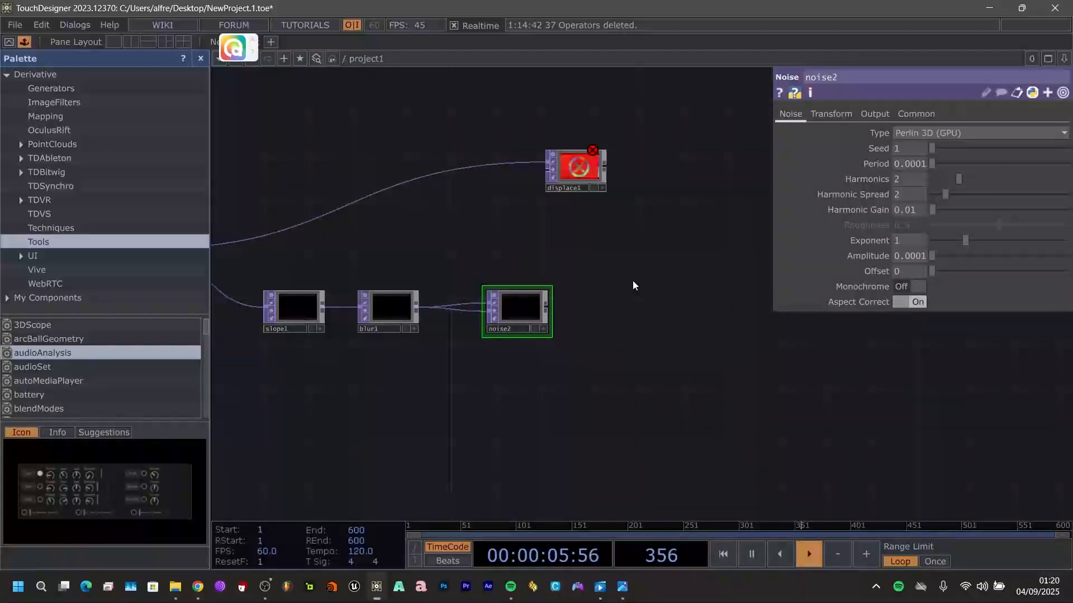
- Move the Displace TOP farther along the network and wire the second Noise TOP's output into its second input
{"action": "left_click_drag", "start_coordinate": [578, 167], "coordinate": [661, 167]}
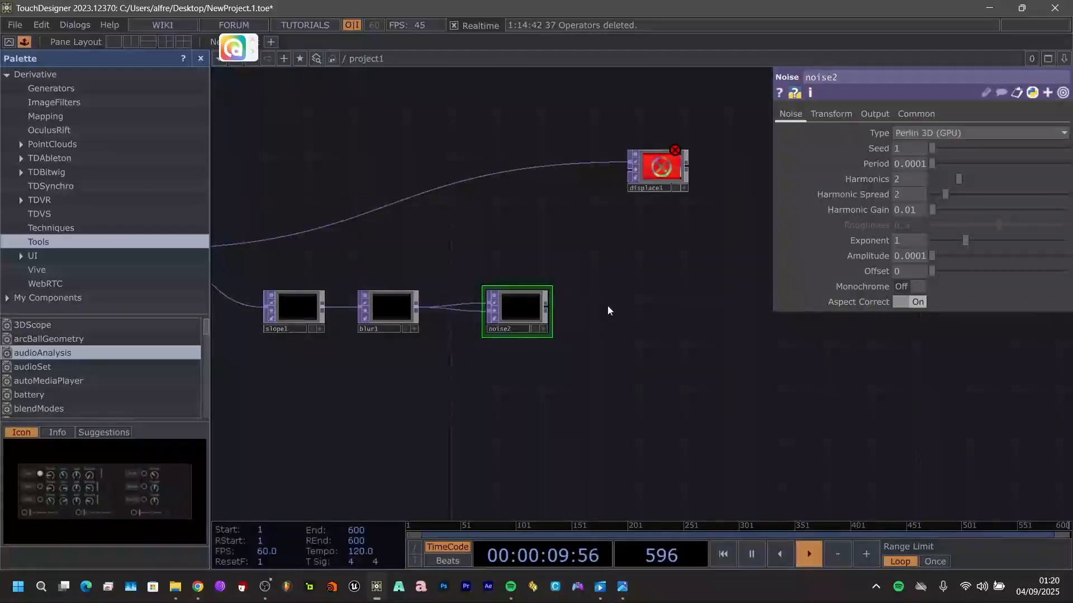
{"action": "left_click", "coordinate": [546, 306]}
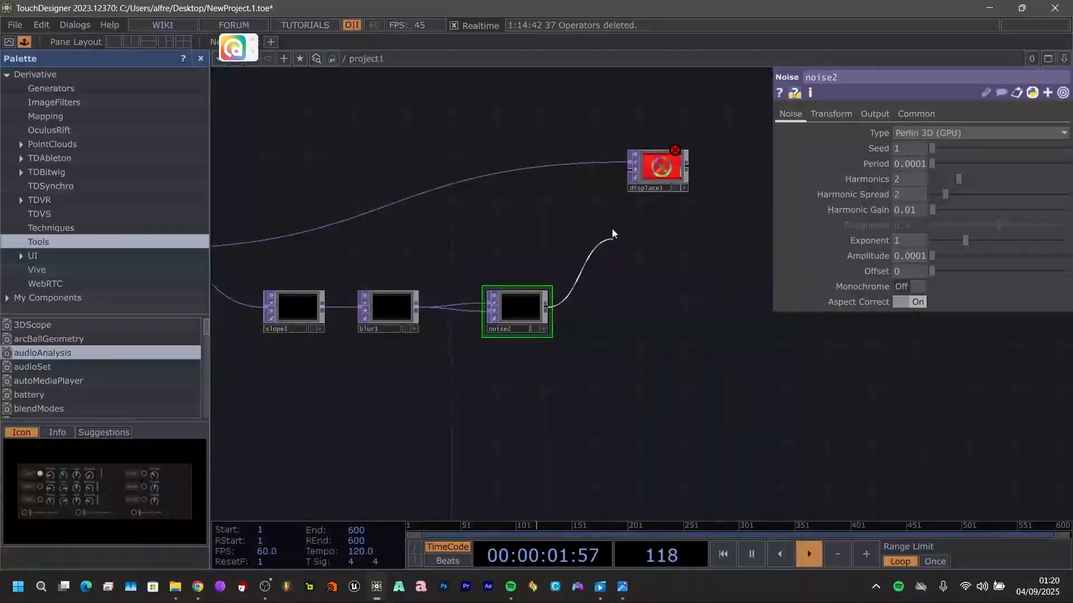
{"action": "left_click", "coordinate": [624, 176]}
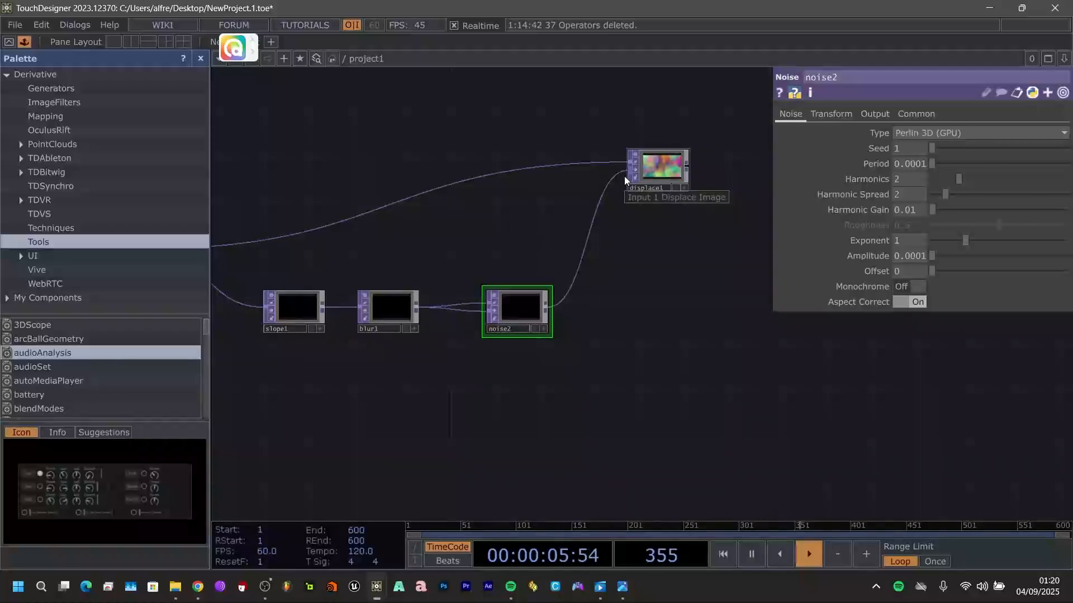
{"action": "left_click", "coordinate": [651, 172]}
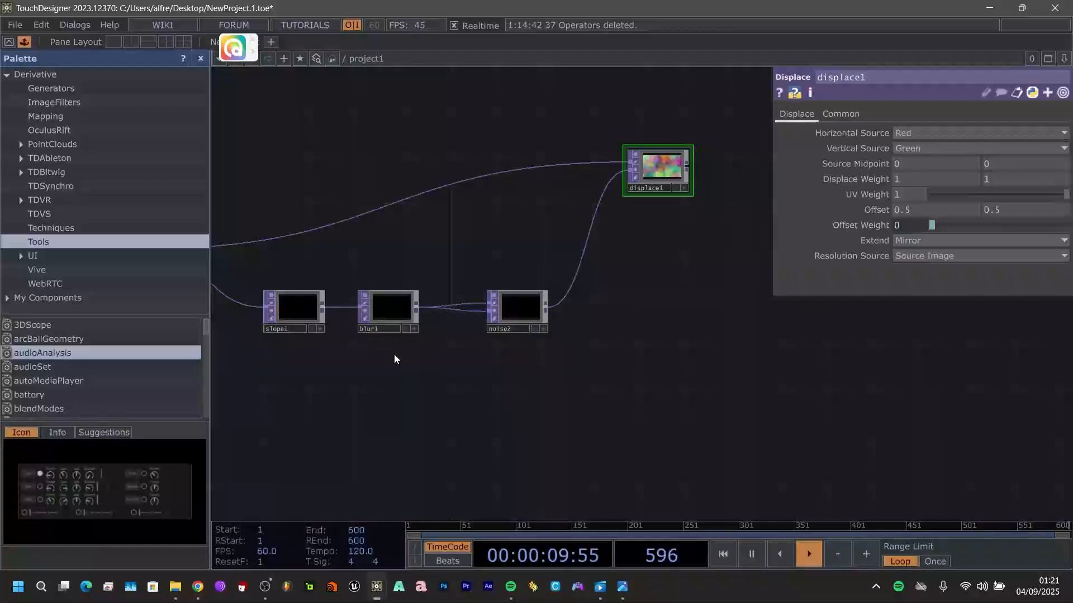
- Animate the second Noise TOP by setting its Z translate to the expression absTime.seconds
{"action": "left_click_drag", "start_coordinate": [419, 357], "coordinate": [433, 377]}
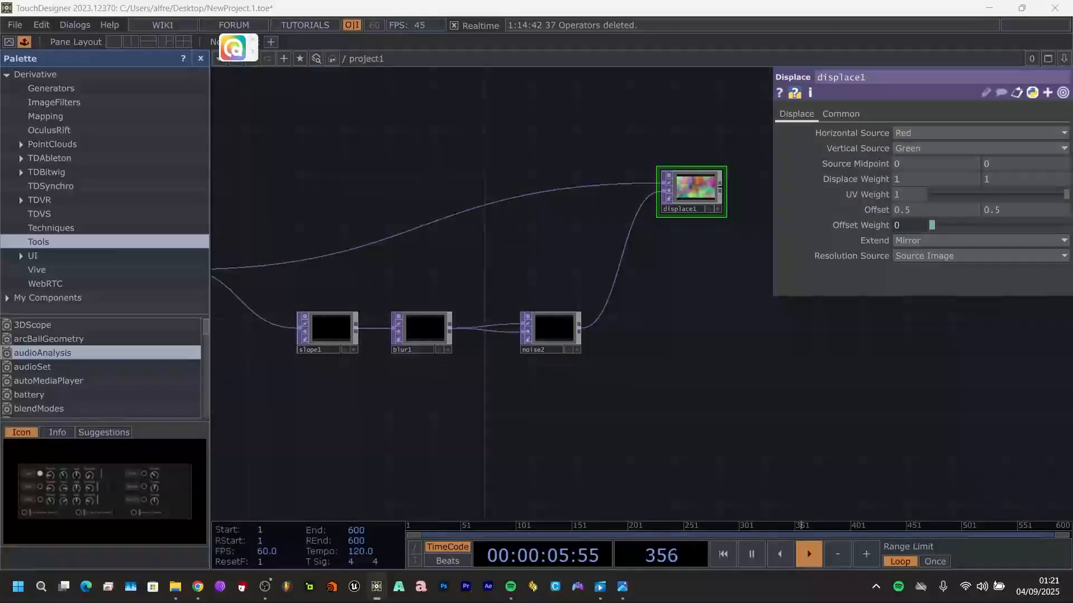
{"action": "scroll", "coordinate": [568, 414], "scroll_direction": "up", "scroll_amount": 3}
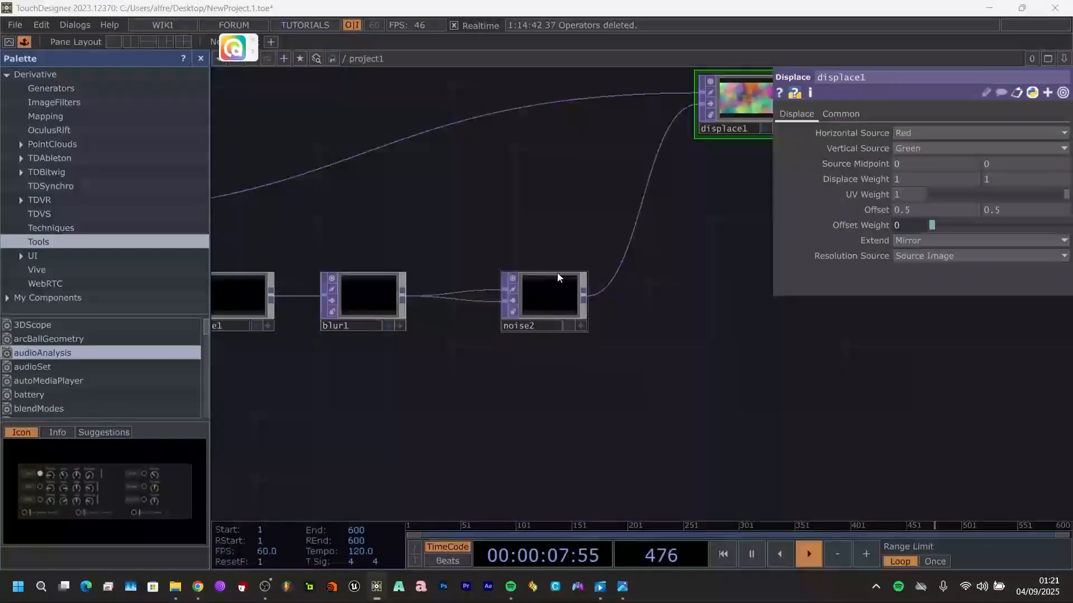
{"action": "left_click", "coordinate": [556, 276]}
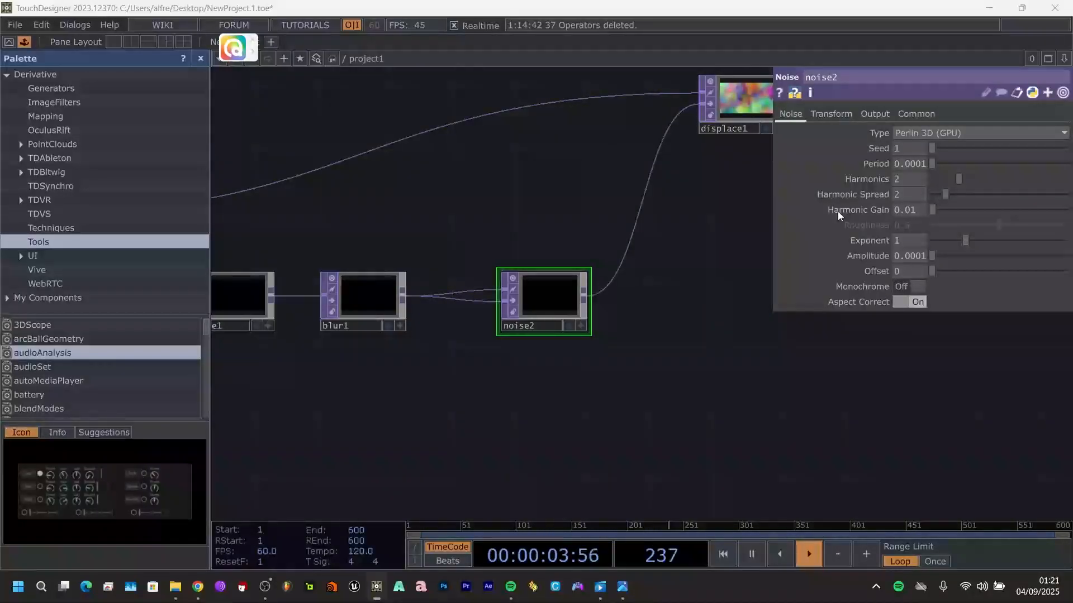
{"action": "left_click", "coordinate": [831, 113]}
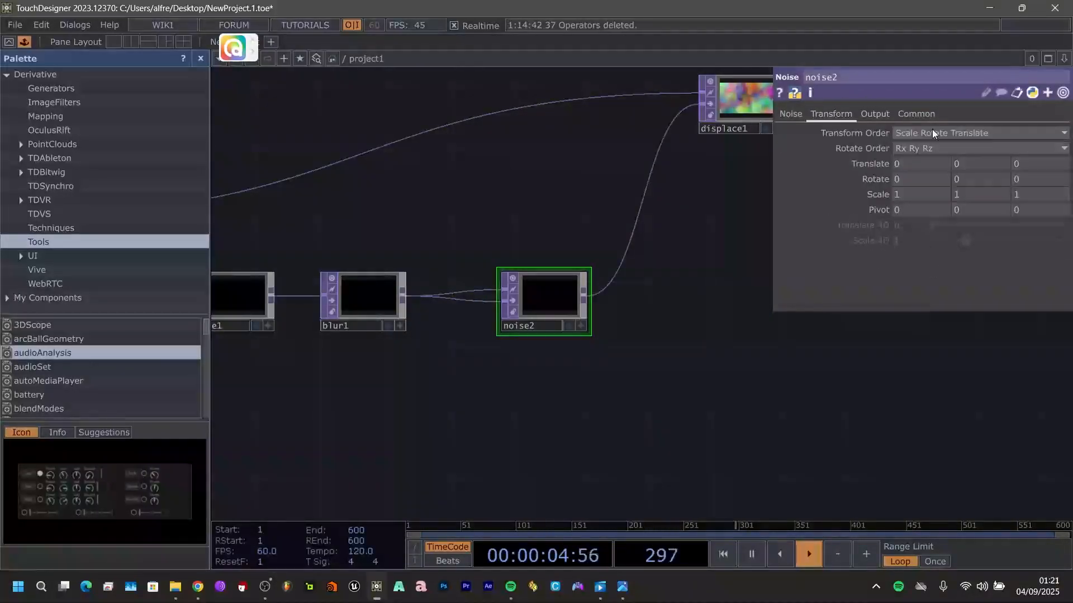
{"action": "left_click", "coordinate": [1033, 164]}
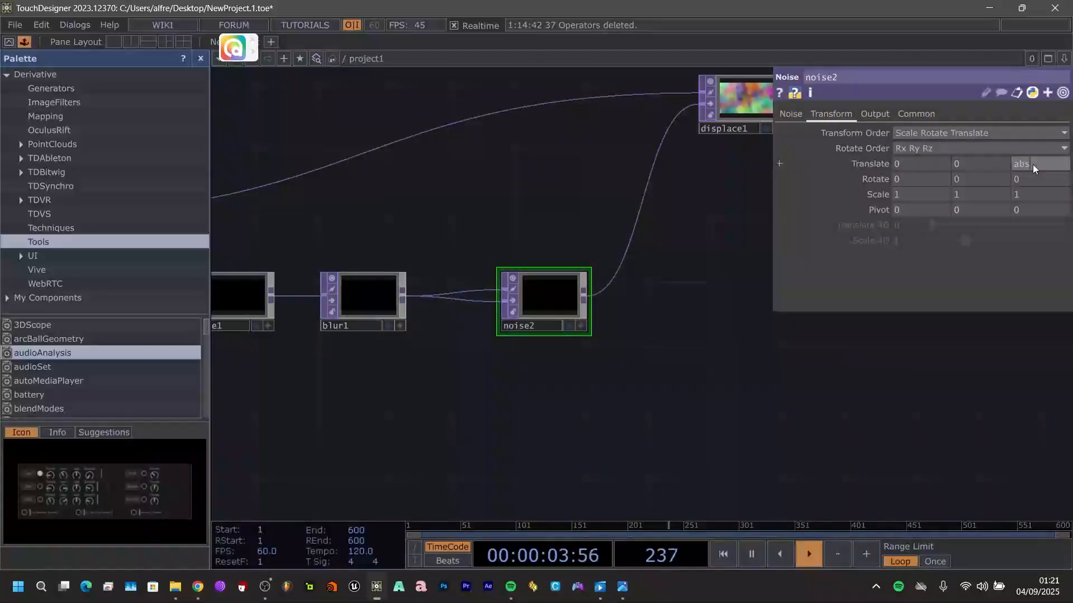
{"action": "type", "text": "i"}
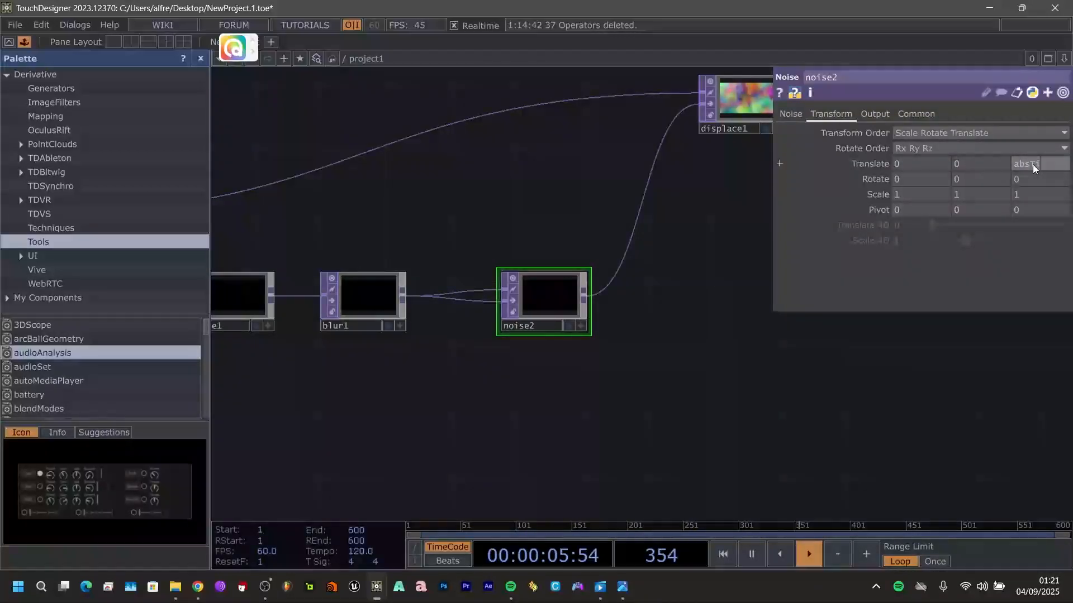
{"action": "type", "text": "me.se"}
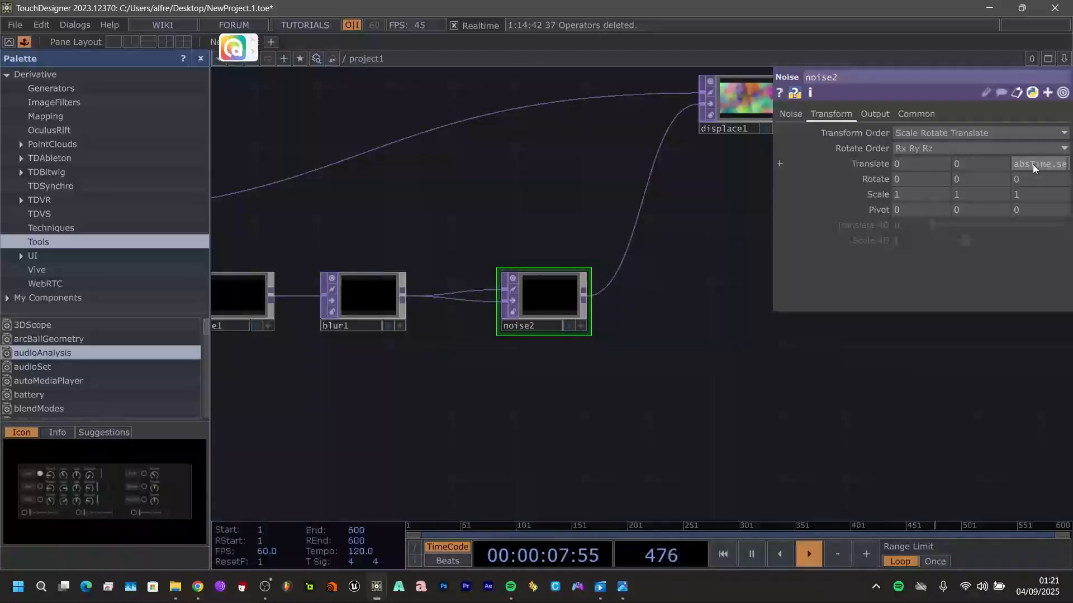
{"action": "type", "text": "conds"}
{"action": "key", "text": "Return"}
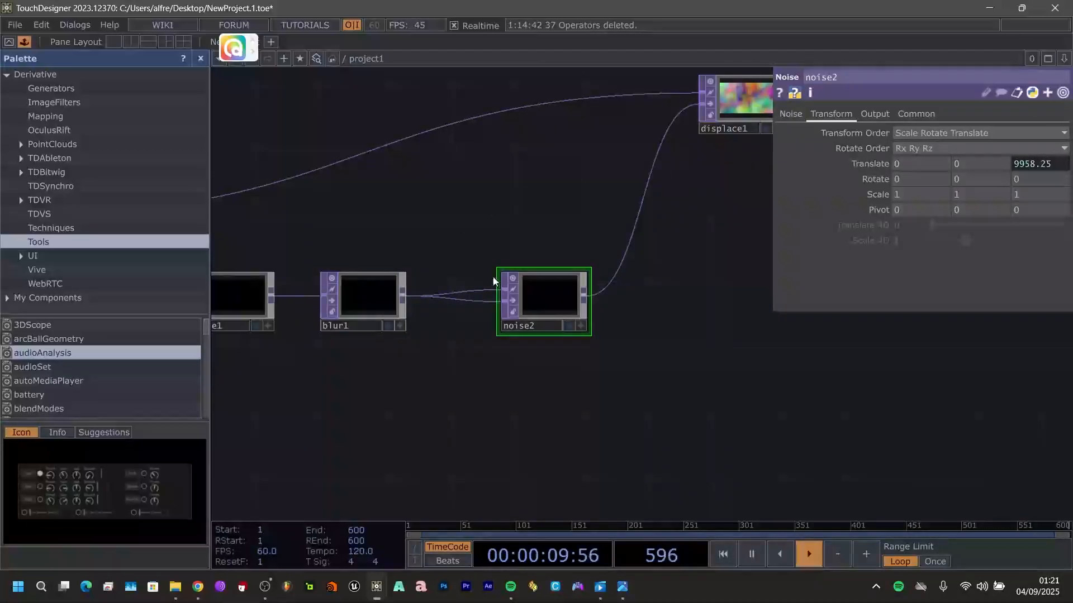
{"action": "left_click_drag", "start_coordinate": [596, 387], "coordinate": [478, 430]}
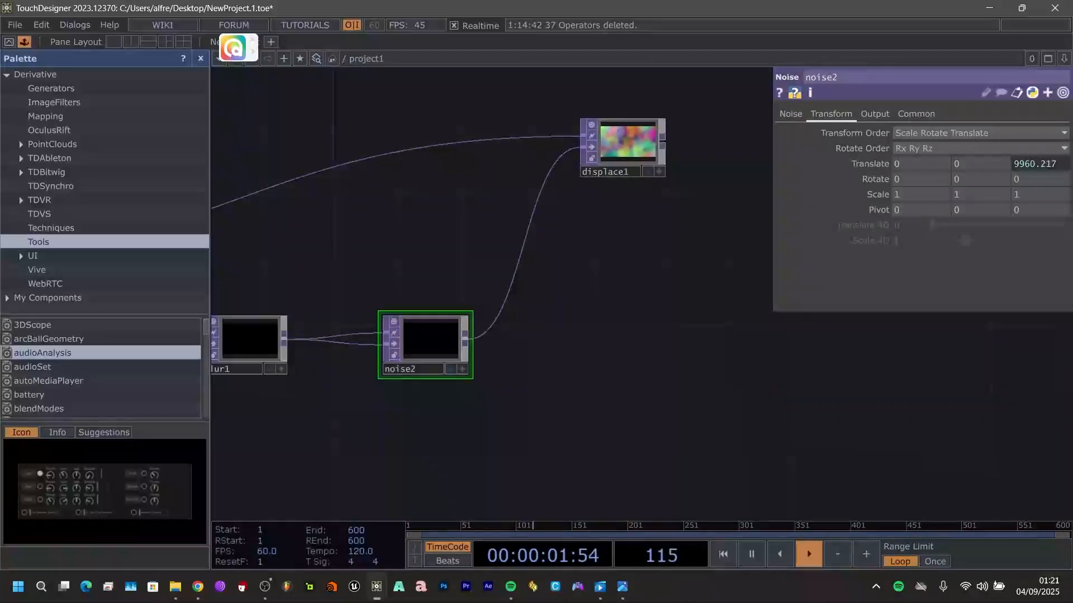
{"action": "left_click", "coordinate": [868, 115]}
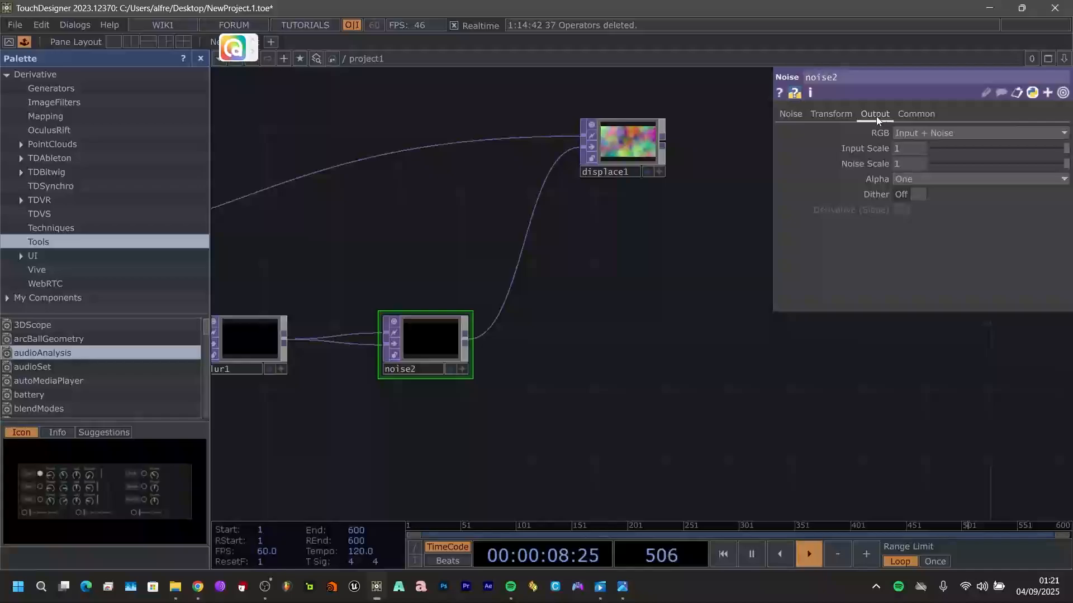
{"action": "left_click", "coordinate": [916, 116]}
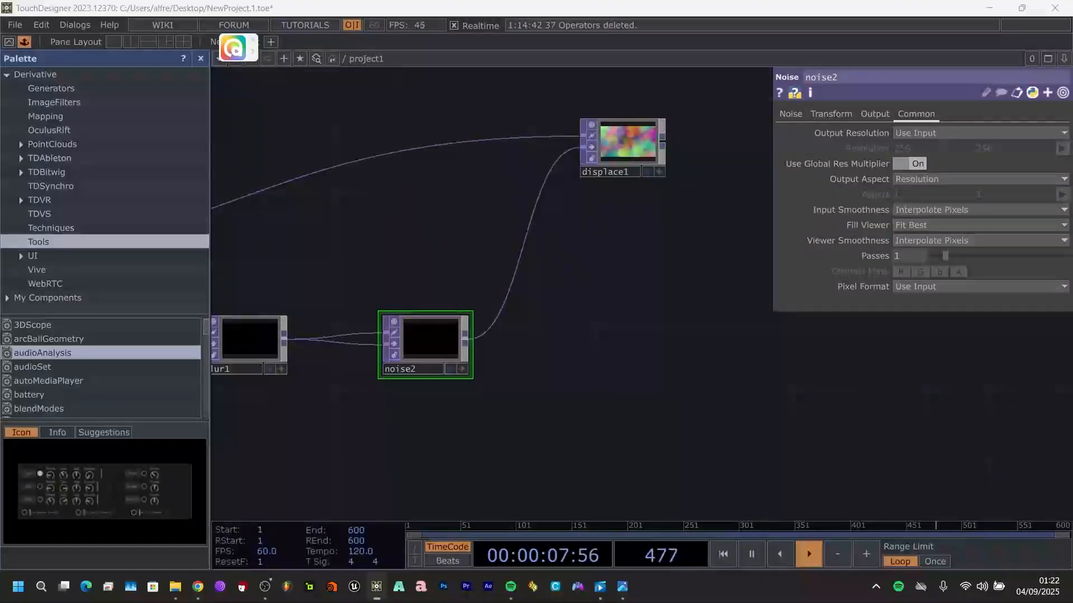
- Lower the Displace TOP slightly in the network and add an Edge TOP fed by its output
{"action": "left_click_drag", "start_coordinate": [616, 314], "coordinate": [532, 368]}
{"action": "left_click_drag", "start_coordinate": [543, 200], "coordinate": [543, 232]}
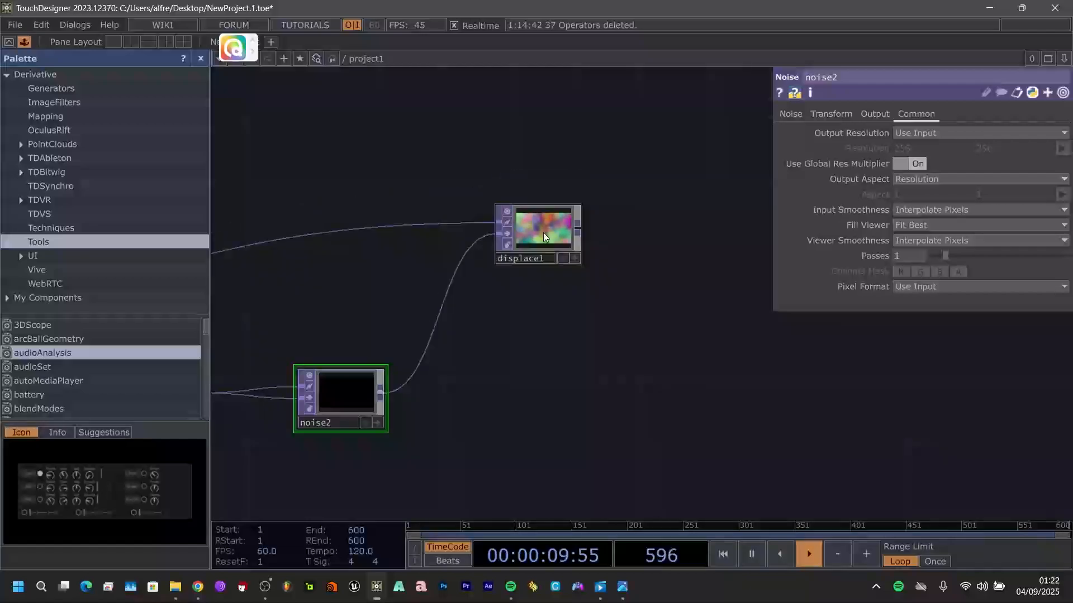
{"action": "left_click", "coordinate": [581, 232]}
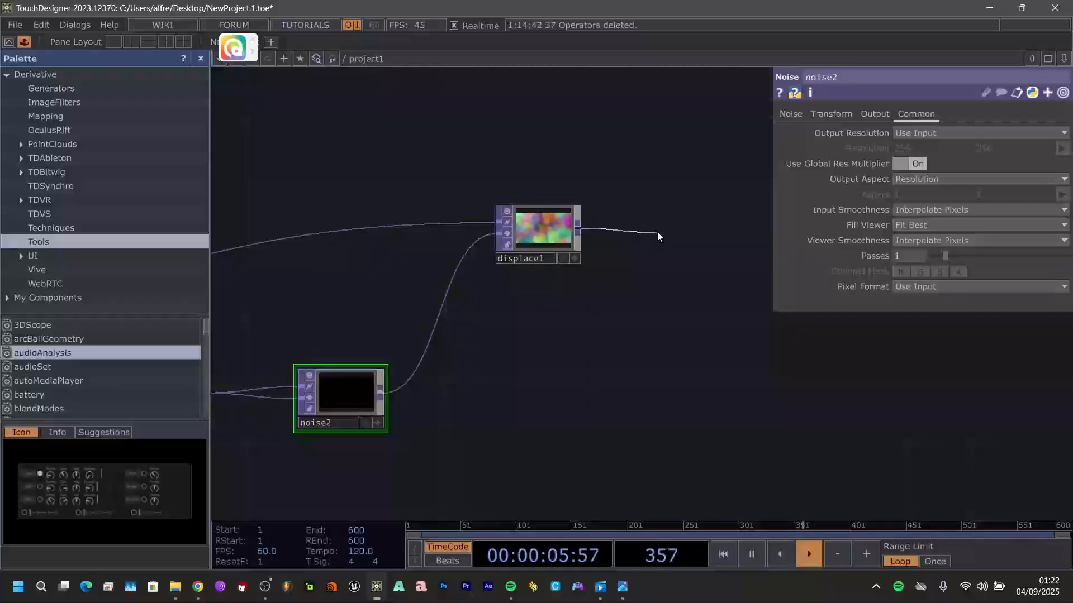
{"action": "key", "text": "Tab"}
{"action": "type", "text": "edge"}
{"action": "key", "text": "Return"}
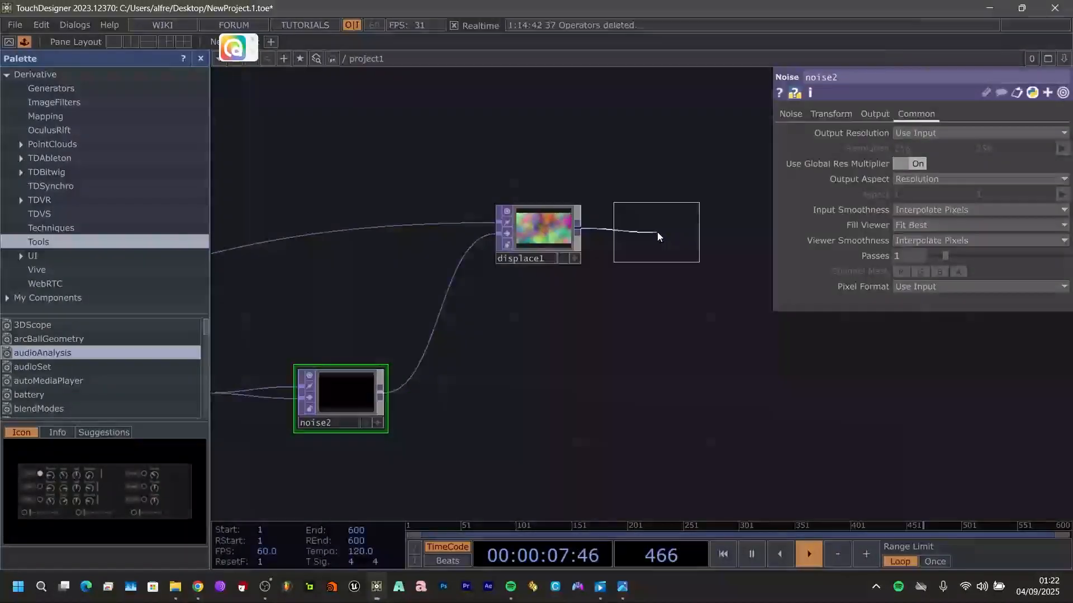
{"action": "left_click", "coordinate": [657, 233]}
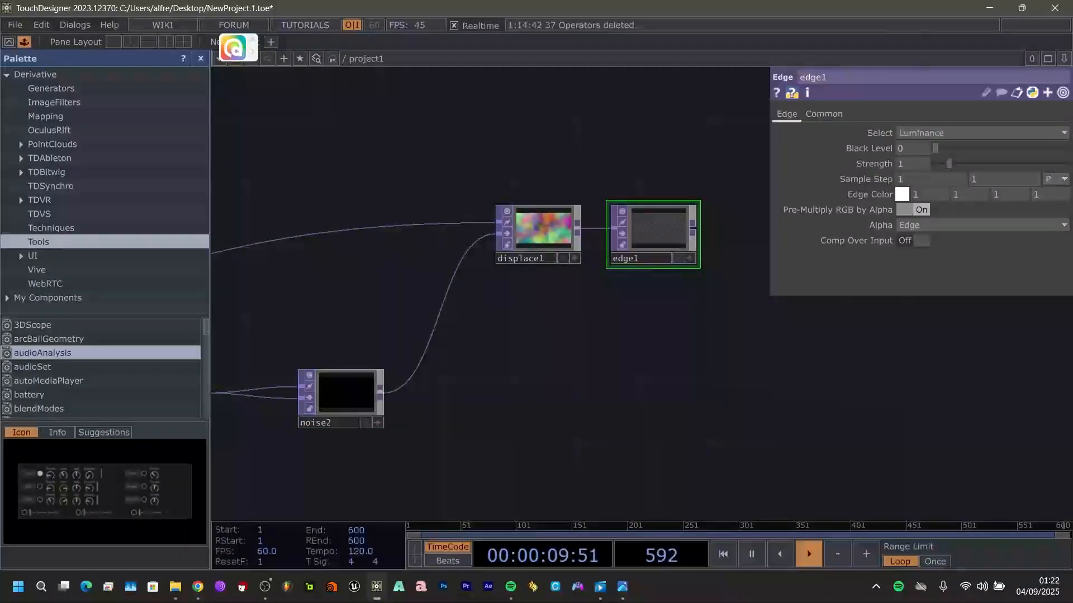
{"action": "left_click_drag", "start_coordinate": [548, 338], "coordinate": [645, 328]}
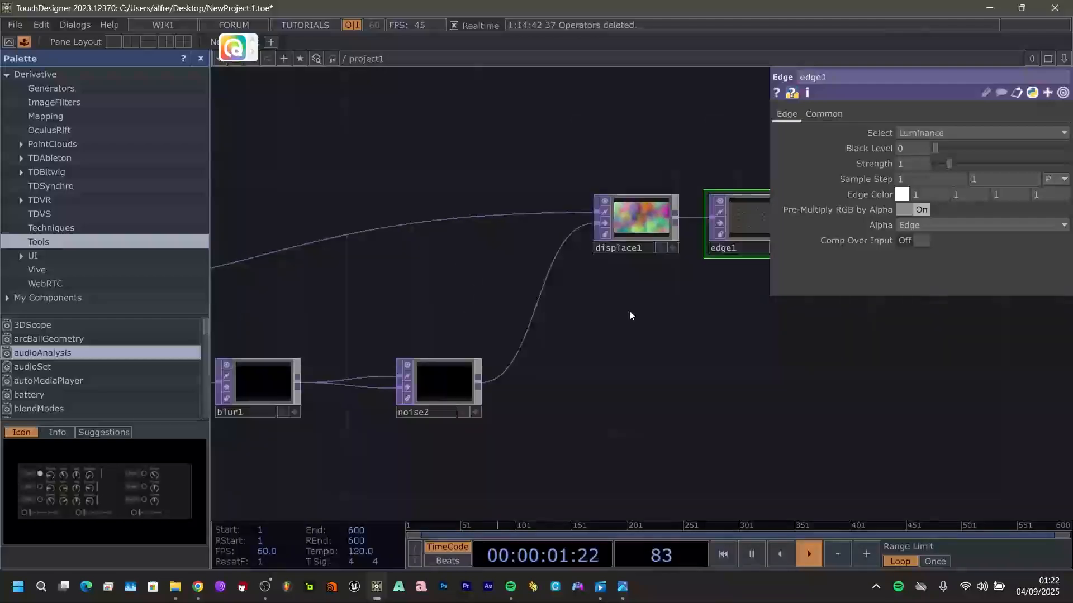
{"action": "left_click", "coordinate": [638, 231]}
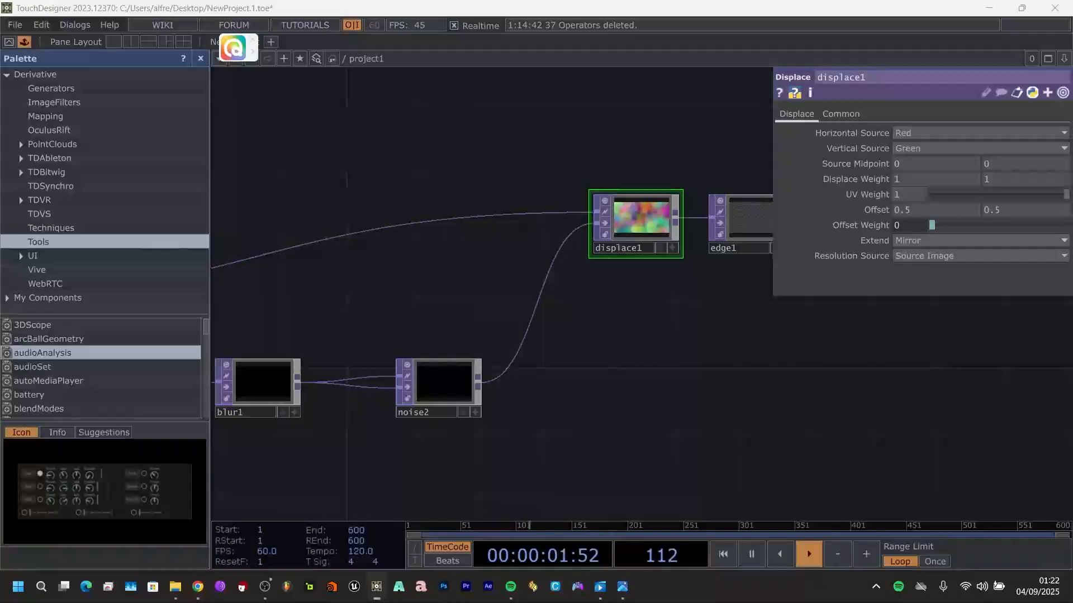
{"action": "left_click", "coordinate": [841, 114]}
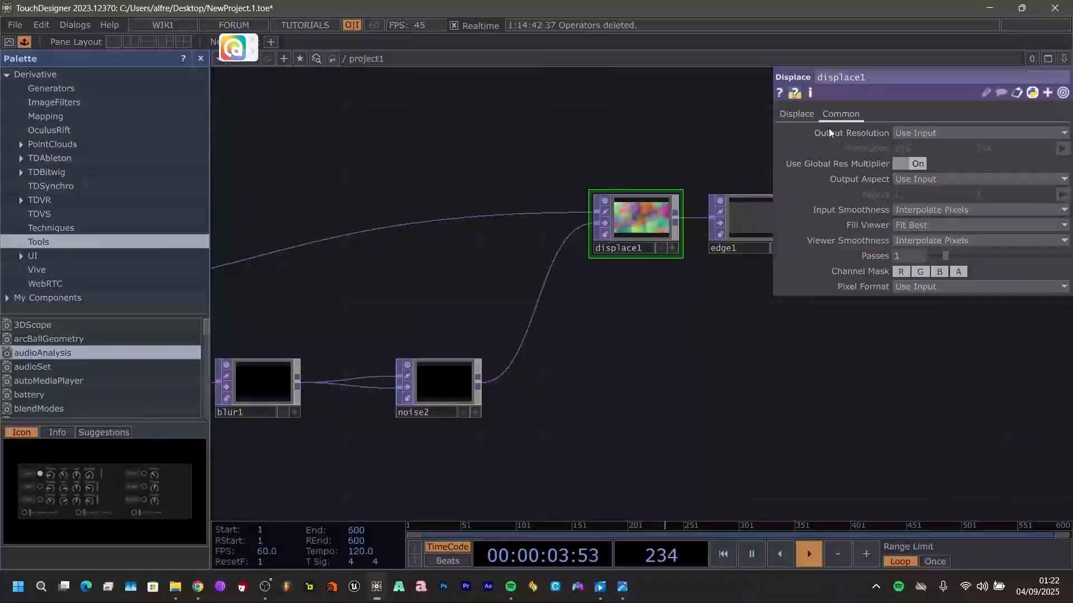
{"action": "left_click", "coordinate": [798, 114]}
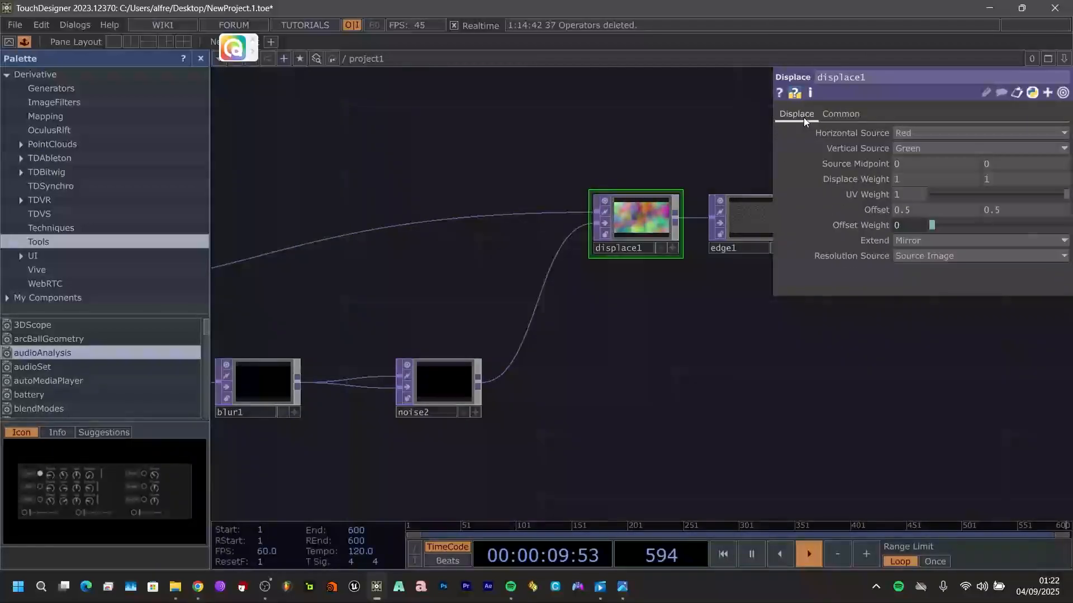
- Review the parameter settings of the Blur TOP and the Displace TOP
{"action": "left_click_drag", "start_coordinate": [600, 349], "coordinate": [737, 339]}
{"action": "left_click", "coordinate": [396, 380]}
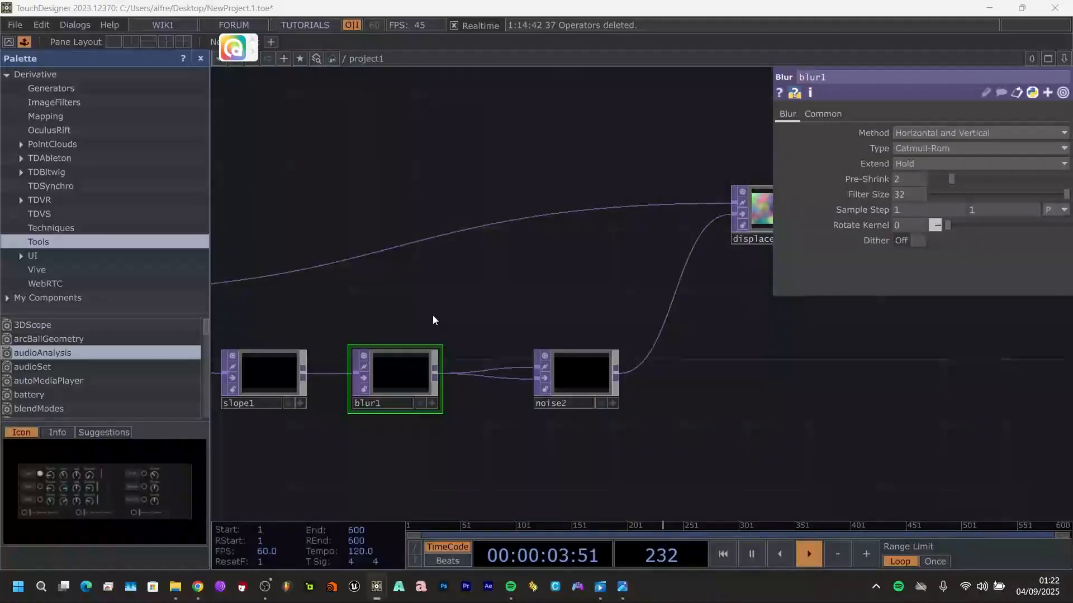
{"action": "left_click_drag", "start_coordinate": [488, 316], "coordinate": [466, 290]}
{"action": "left_click", "coordinate": [719, 210]}
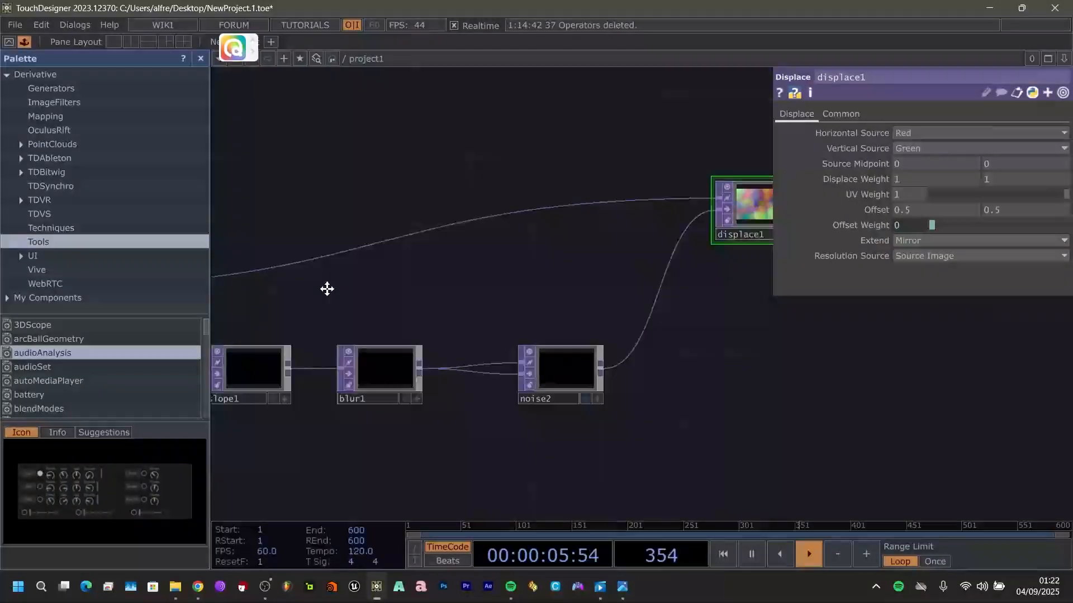
{"action": "left_click_drag", "start_coordinate": [327, 288], "coordinate": [219, 279]}
{"action": "left_click_drag", "start_coordinate": [639, 350], "coordinate": [444, 339]}
- Space the Edge TOP slightly farther from the Displace TOP, set its strength to 0.01 and turn on Comp Over Input
{"action": "left_click", "coordinate": [584, 190]}
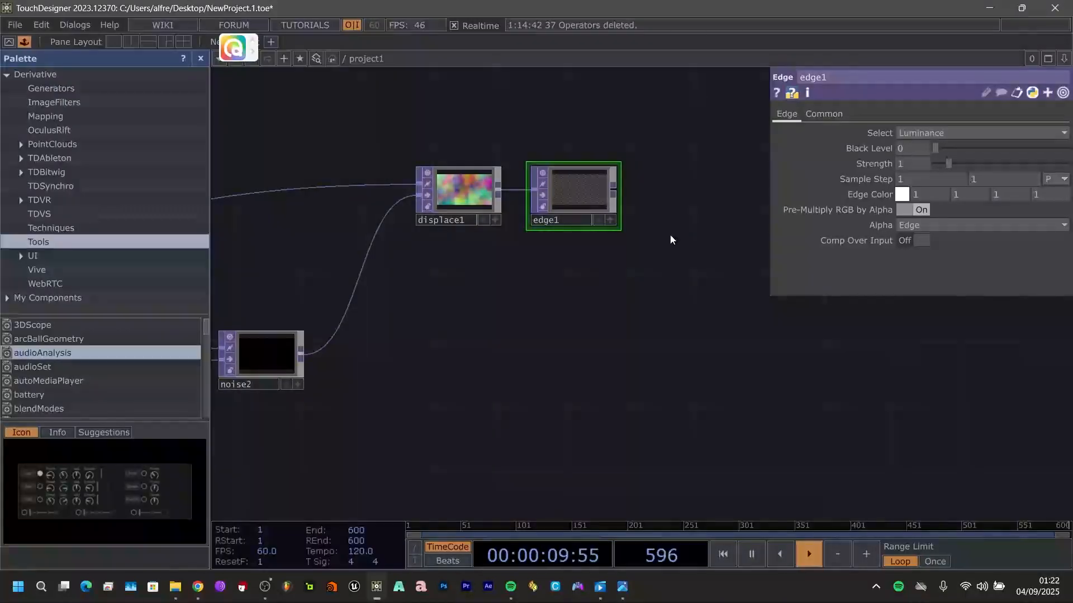
{"action": "left_click_drag", "start_coordinate": [561, 195], "coordinate": [594, 196]}
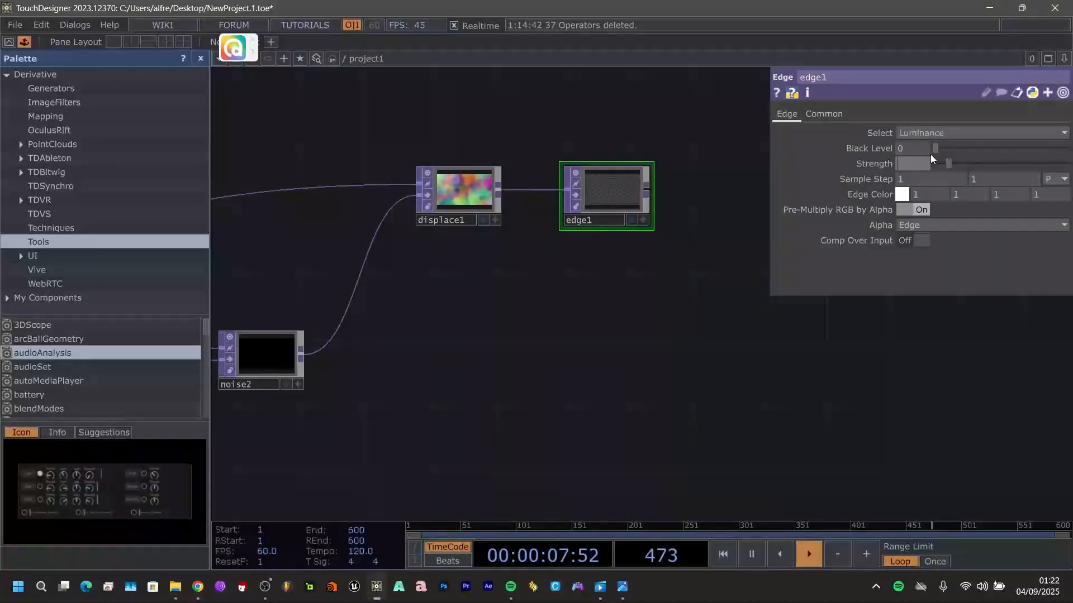
{"action": "type", "text": "0"}
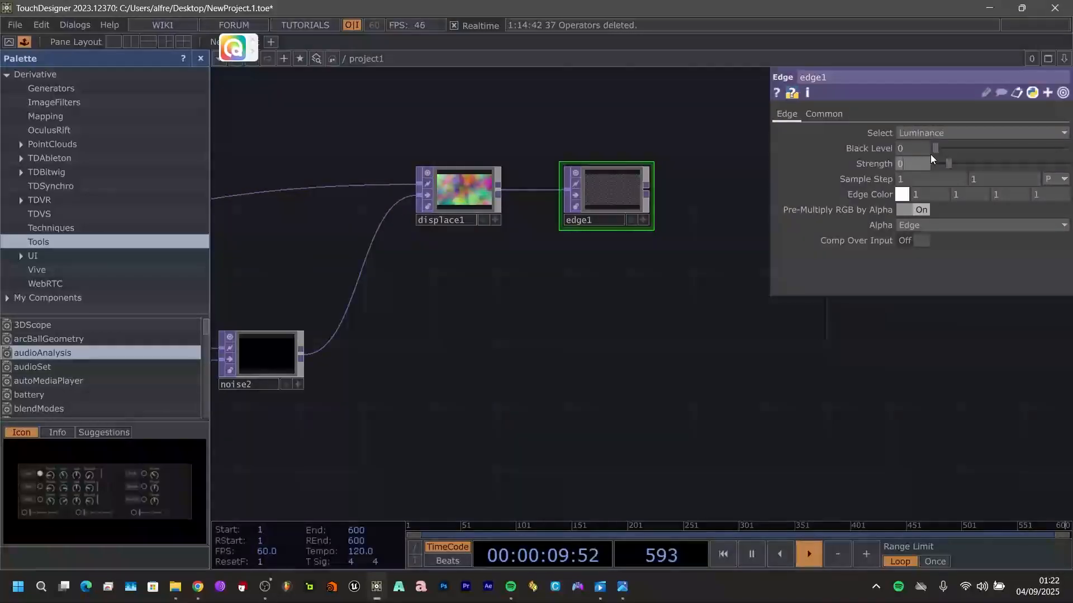
{"action": "key", "text": "Return"}
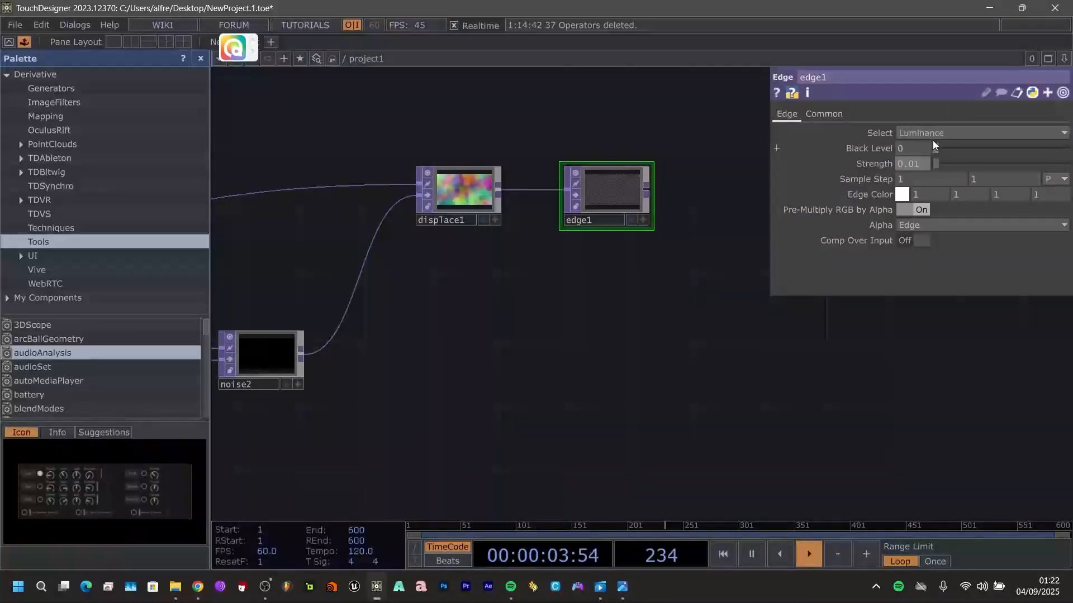
{"action": "left_click", "coordinate": [913, 240]}
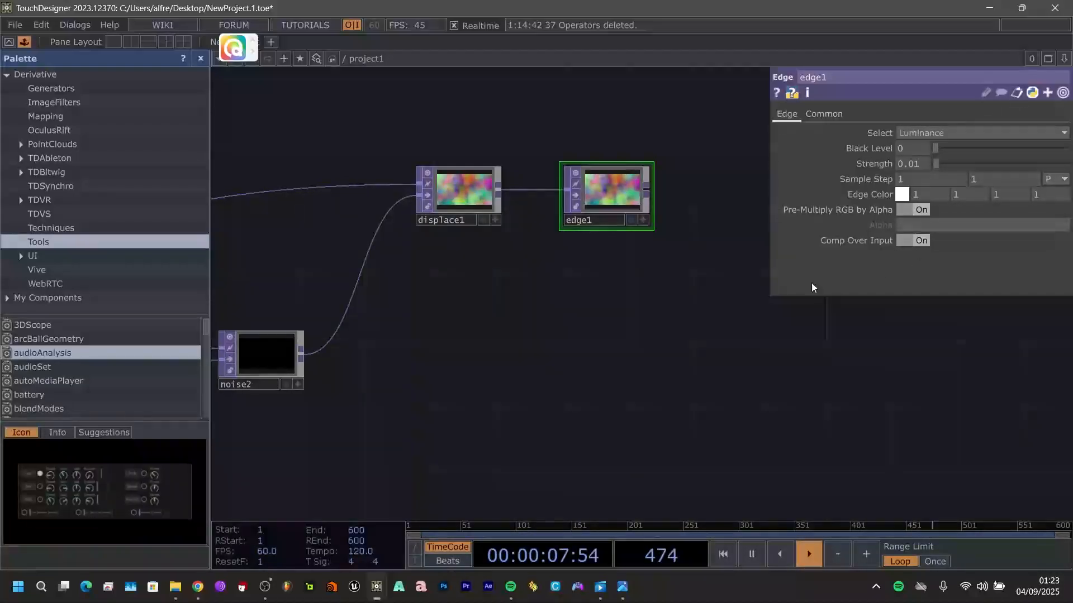
- Add a Null TOP below and beyond the Edge TOP, fed by the Edge TOP's output
{"action": "left_click_drag", "start_coordinate": [512, 336], "coordinate": [370, 366]}
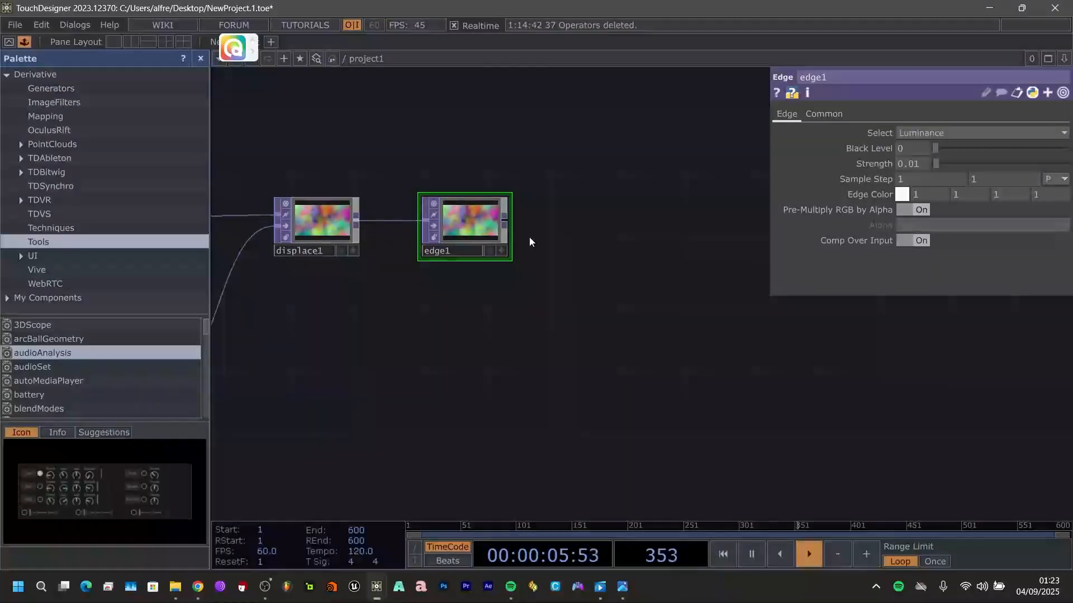
{"action": "left_click", "coordinate": [506, 223]}
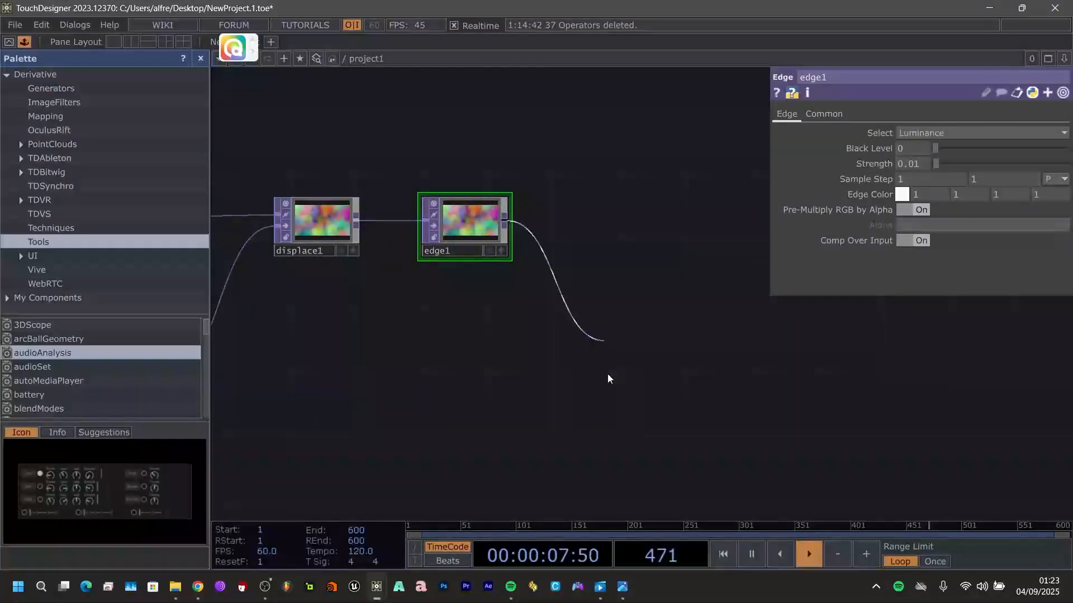
{"action": "left_click", "coordinate": [608, 391]}
{"action": "type", "text": "null"}
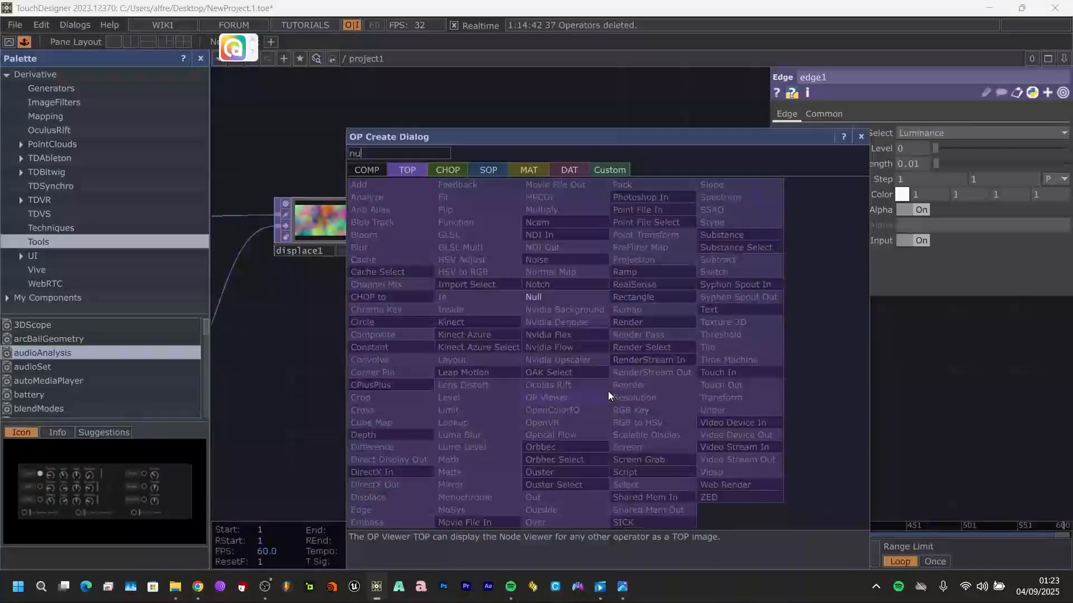
{"action": "left_click", "coordinate": [571, 299]}
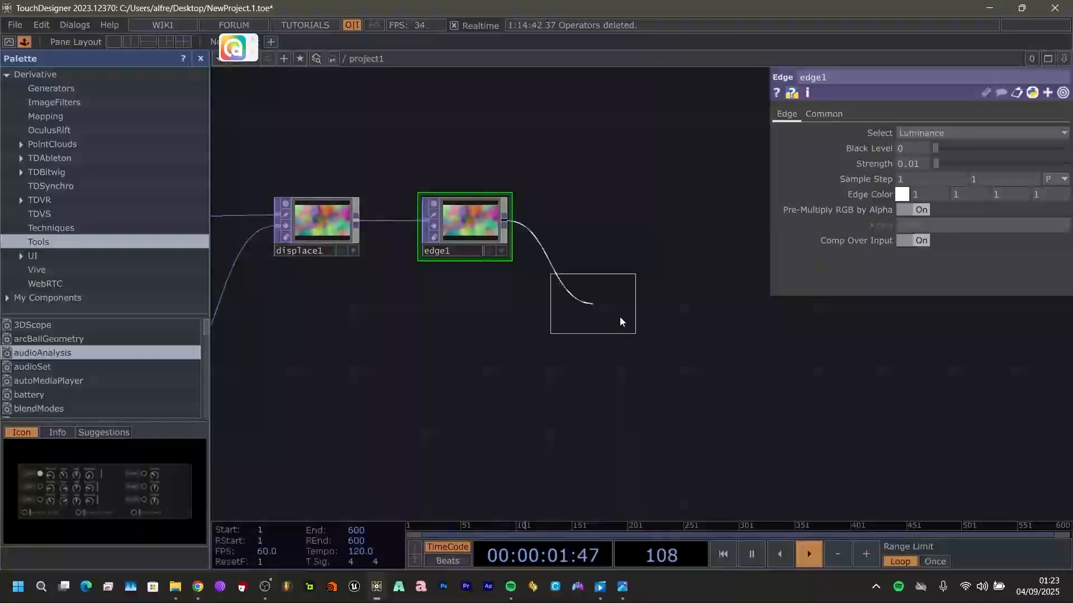
{"action": "left_click", "coordinate": [642, 318]}
- Close the feedback loop by assigning the Null TOP as the Feedback TOP's Target TOP
{"action": "scroll", "coordinate": [641, 367], "scroll_direction": "down", "scroll_amount": 4}
{"action": "scroll", "coordinate": [640, 367], "scroll_direction": "down", "scroll_amount": 2}
{"action": "left_click_drag", "start_coordinate": [483, 379], "coordinate": [544, 376]}
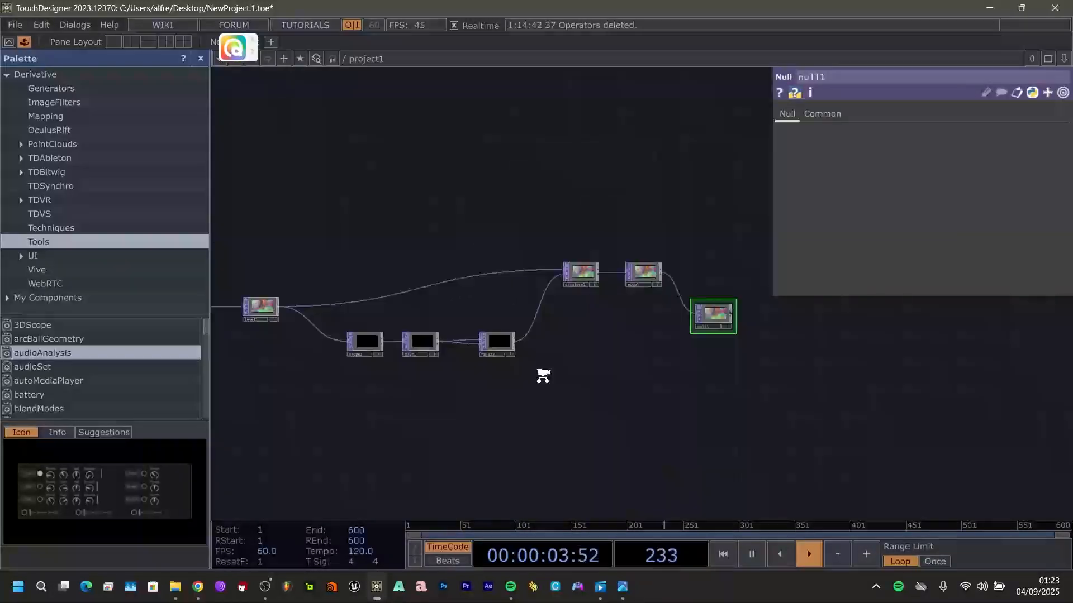
{"action": "scroll", "coordinate": [543, 376], "scroll_direction": "down", "scroll_amount": 2}
{"action": "left_click_drag", "start_coordinate": [456, 445], "coordinate": [493, 432]}
{"action": "scroll", "coordinate": [350, 349], "scroll_direction": "up", "scroll_amount": 3}
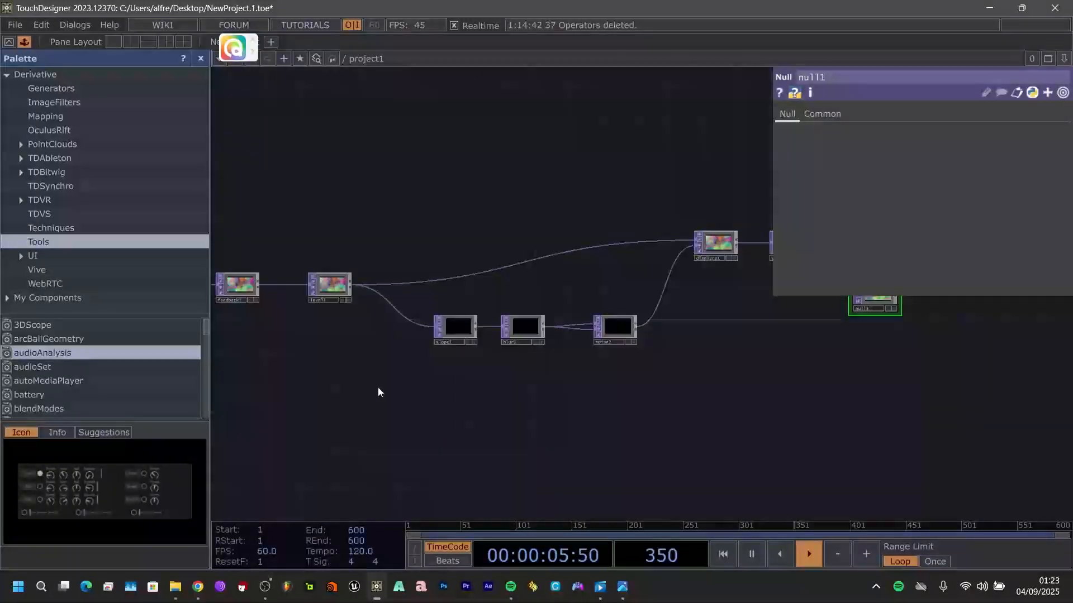
{"action": "left_click_drag", "start_coordinate": [381, 388], "coordinate": [458, 456]}
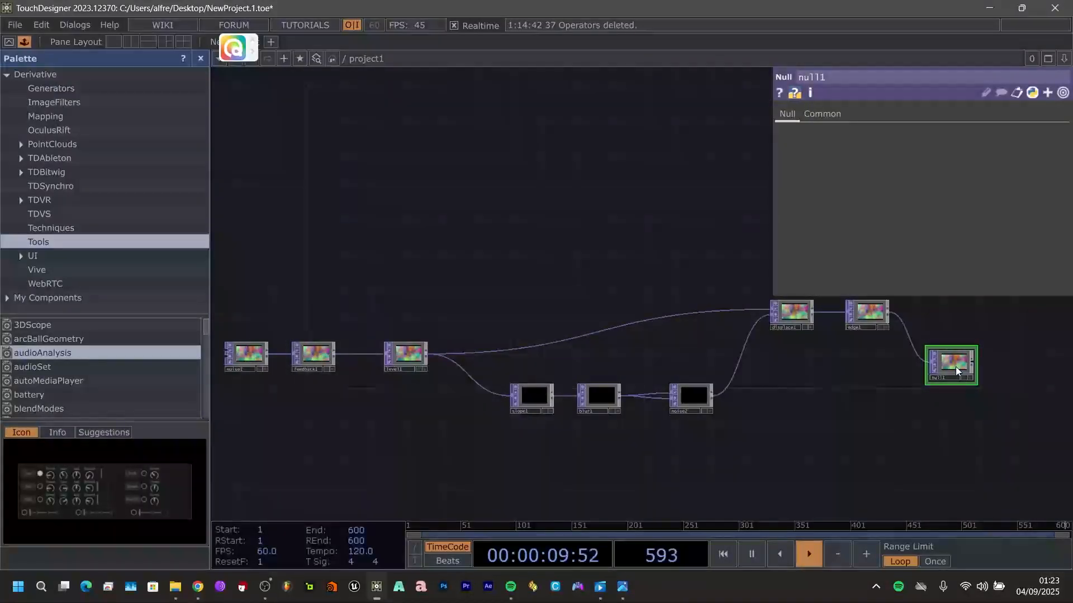
{"action": "left_click_drag", "start_coordinate": [955, 366], "coordinate": [314, 361]}
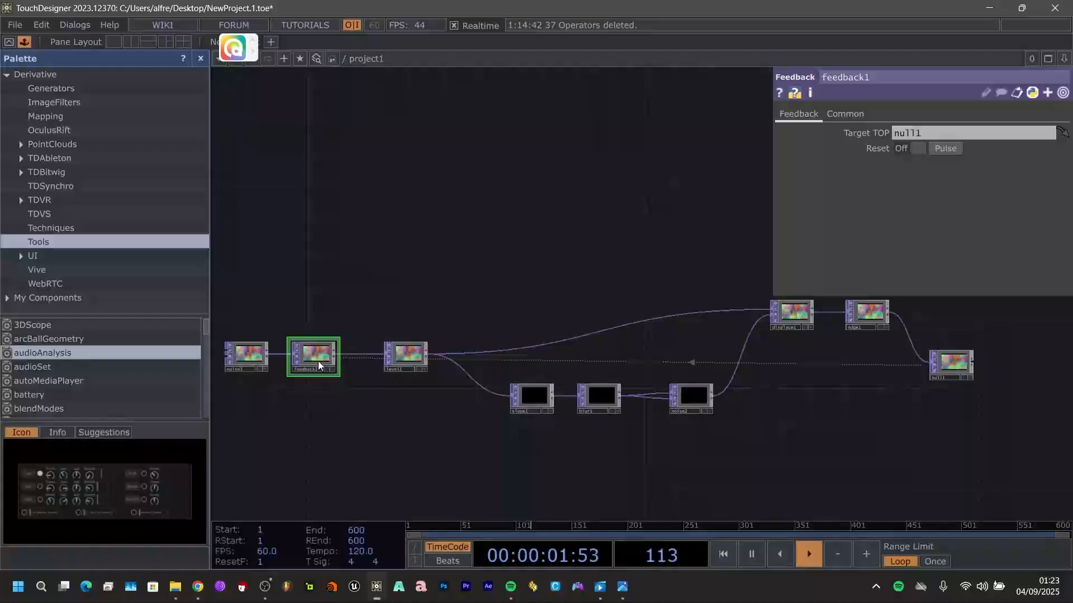
- Display the Null TOP's image as the network background and pulse the Feedback TOP's reset
{"action": "left_click_drag", "start_coordinate": [845, 438], "coordinate": [665, 433]}
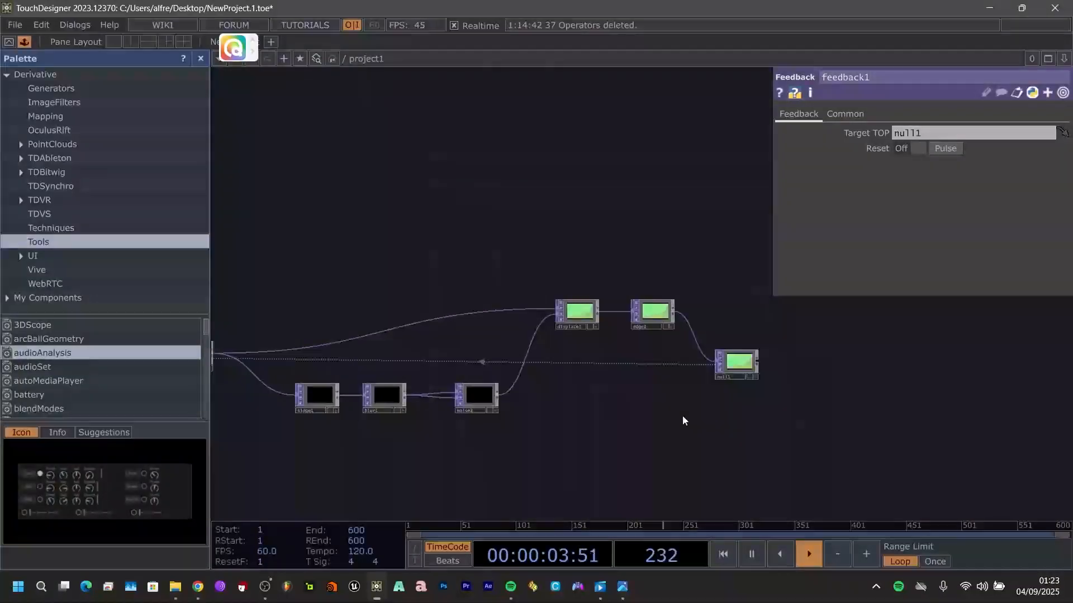
{"action": "scroll", "coordinate": [684, 414], "scroll_direction": "up", "scroll_amount": 4}
{"action": "left_click_drag", "start_coordinate": [745, 350], "coordinate": [710, 380]}
{"action": "left_click", "coordinate": [665, 355]}
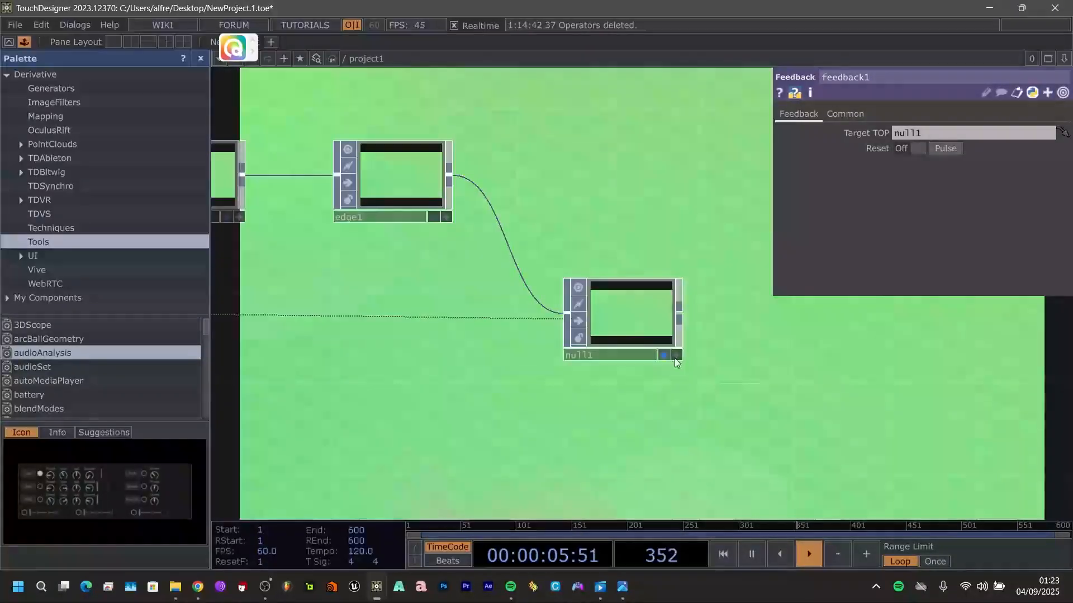
{"action": "scroll", "coordinate": [391, 358], "scroll_direction": "down", "scroll_amount": 4}
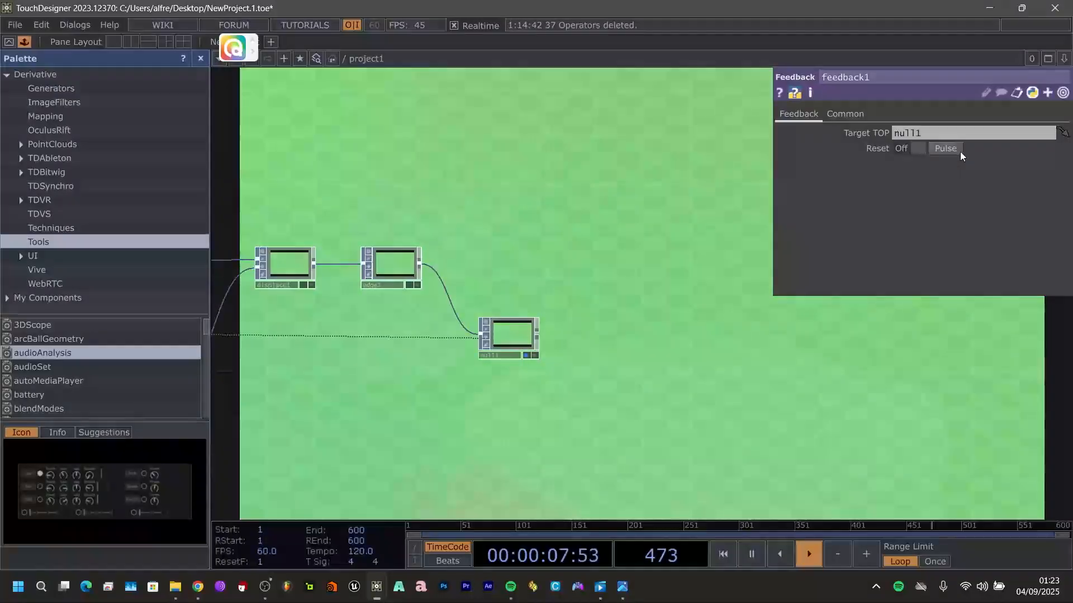
{"action": "left_click", "coordinate": [952, 147]}
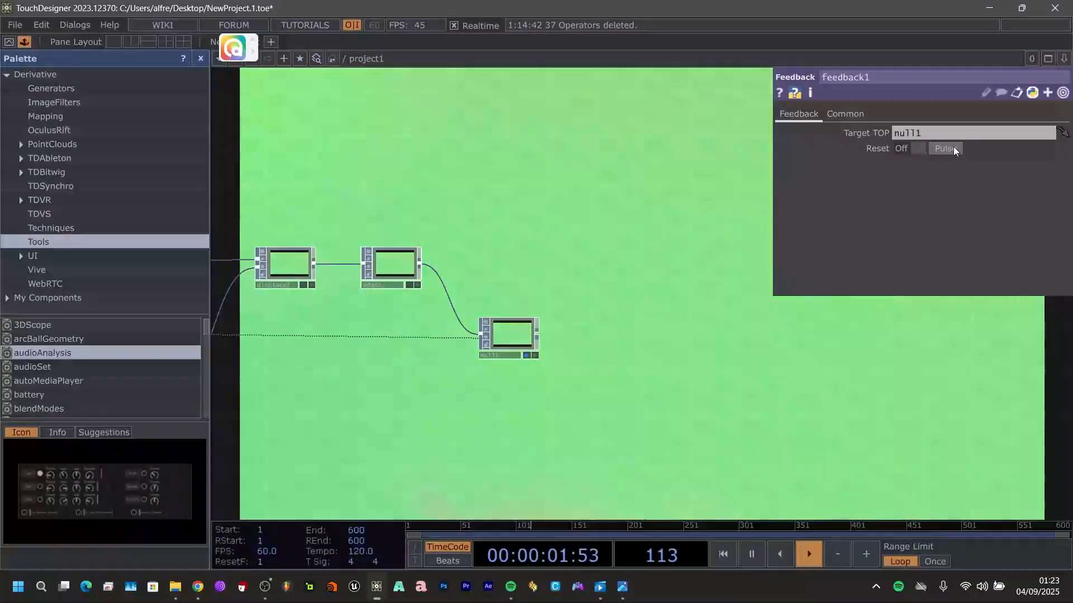
{"action": "left_click", "coordinate": [953, 147]}
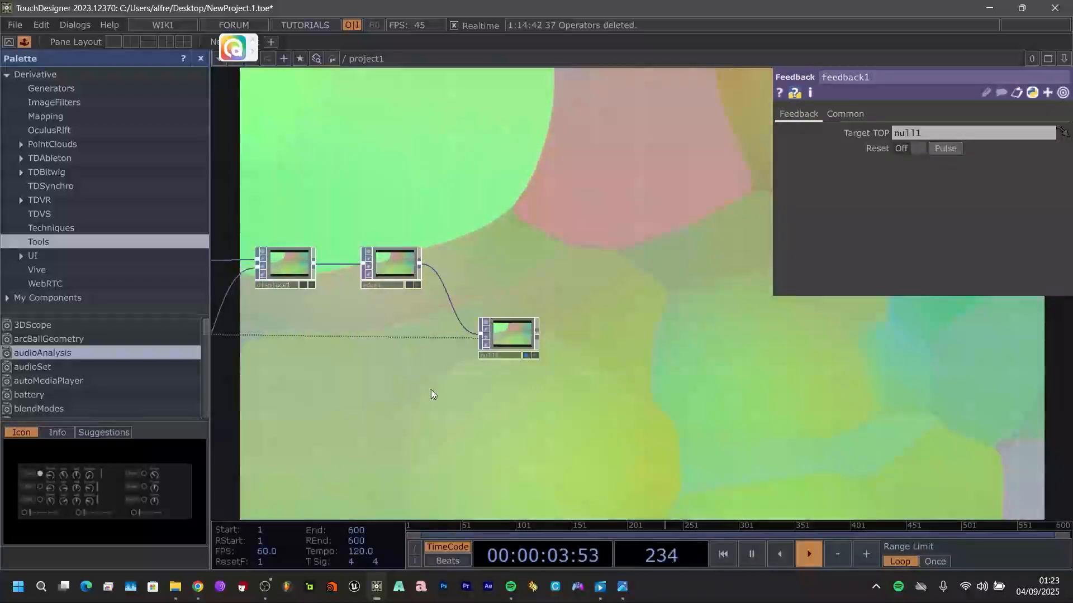
- Add a Keyboard In CHOP in the empty network area above the Feedback TOP
{"action": "middle_click_drag", "start_coordinate": [431, 390], "coordinate": [524, 347]}
{"action": "scroll", "coordinate": [524, 347], "scroll_direction": "down", "scroll_amount": 4}
{"action": "left_click_drag", "start_coordinate": [385, 408], "coordinate": [559, 402]}
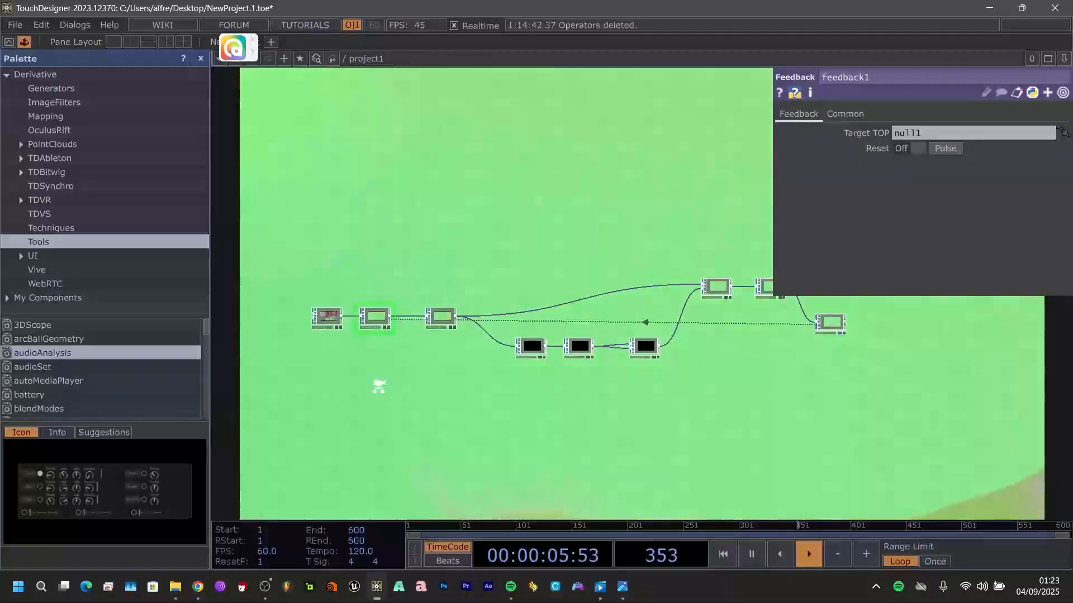
{"action": "scroll", "coordinate": [379, 385], "scroll_direction": "up", "scroll_amount": 3}
{"action": "left_click_drag", "start_coordinate": [411, 390], "coordinate": [489, 423]}
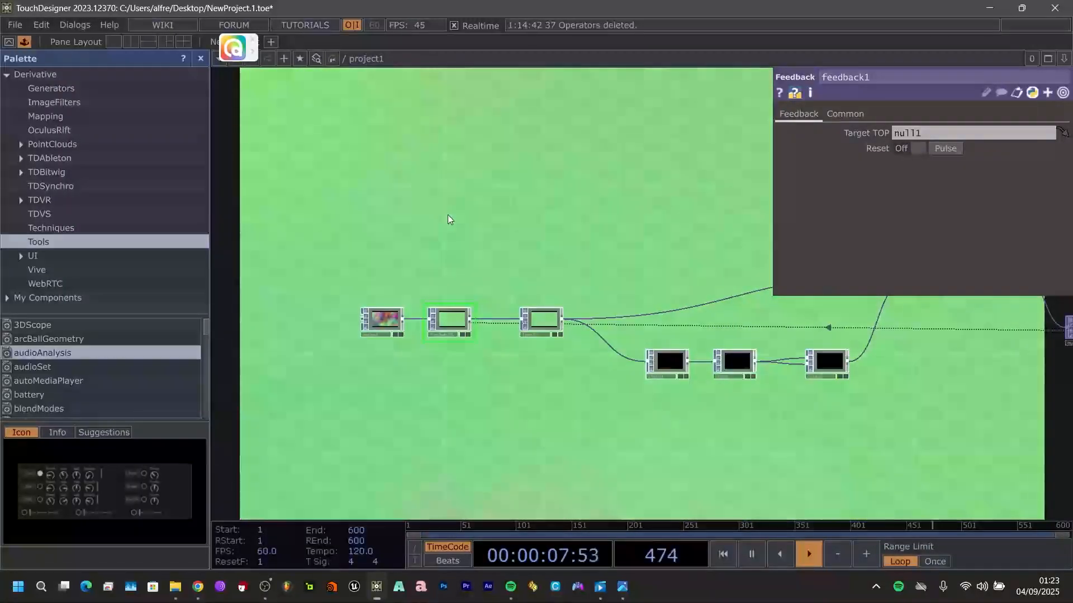
{"action": "right_click", "coordinate": [447, 220]}
{"action": "left_click", "coordinate": [424, 233]}
{"action": "key", "text": "Tab"}
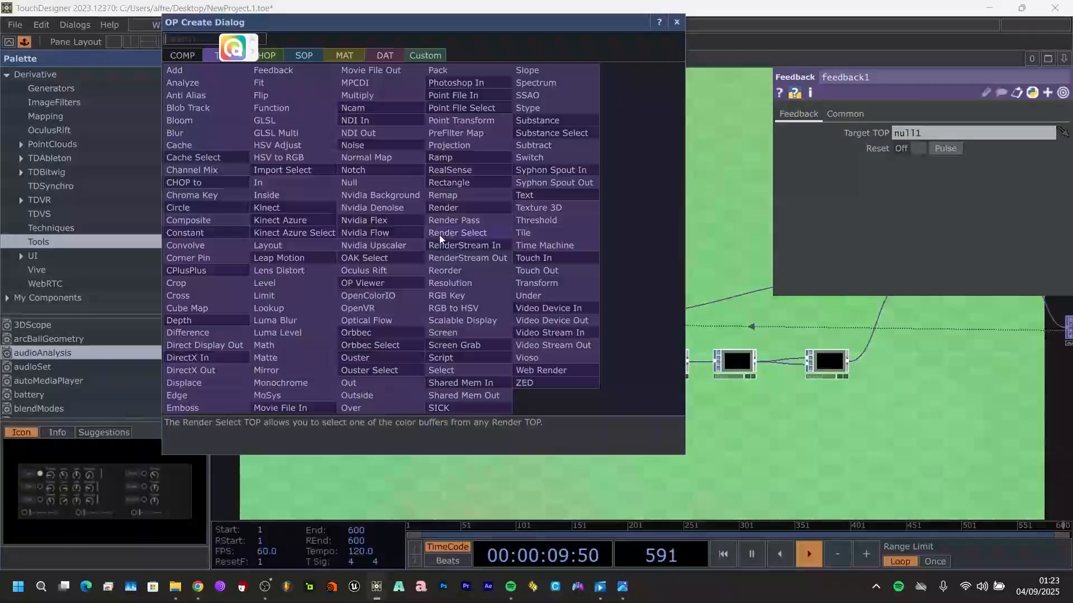
{"action": "left_click", "coordinate": [272, 55]}
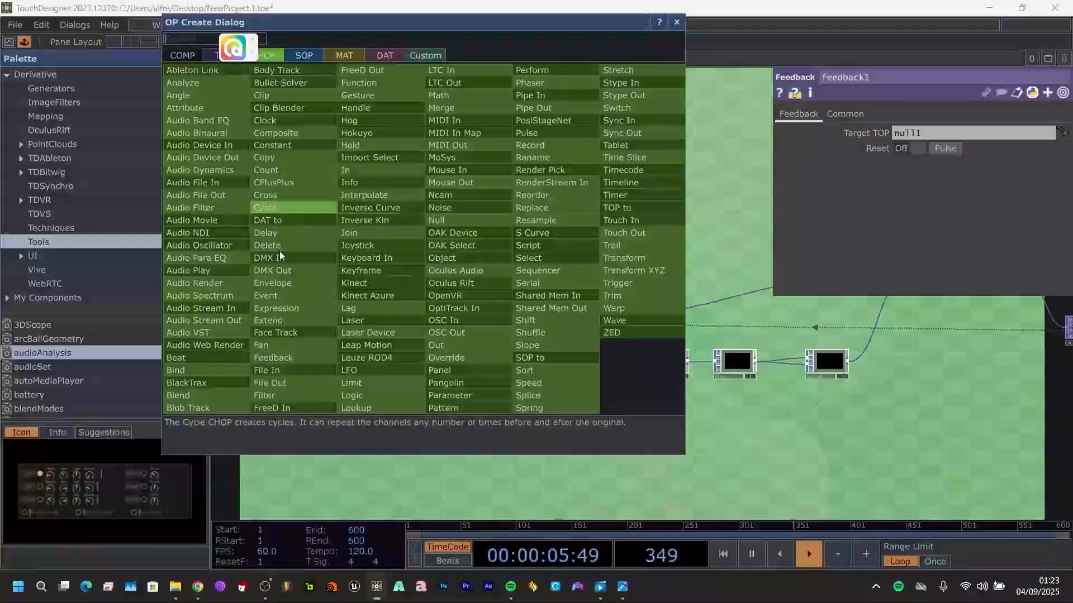
{"action": "left_click", "coordinate": [373, 262]}
{"action": "left_click", "coordinate": [443, 237]}
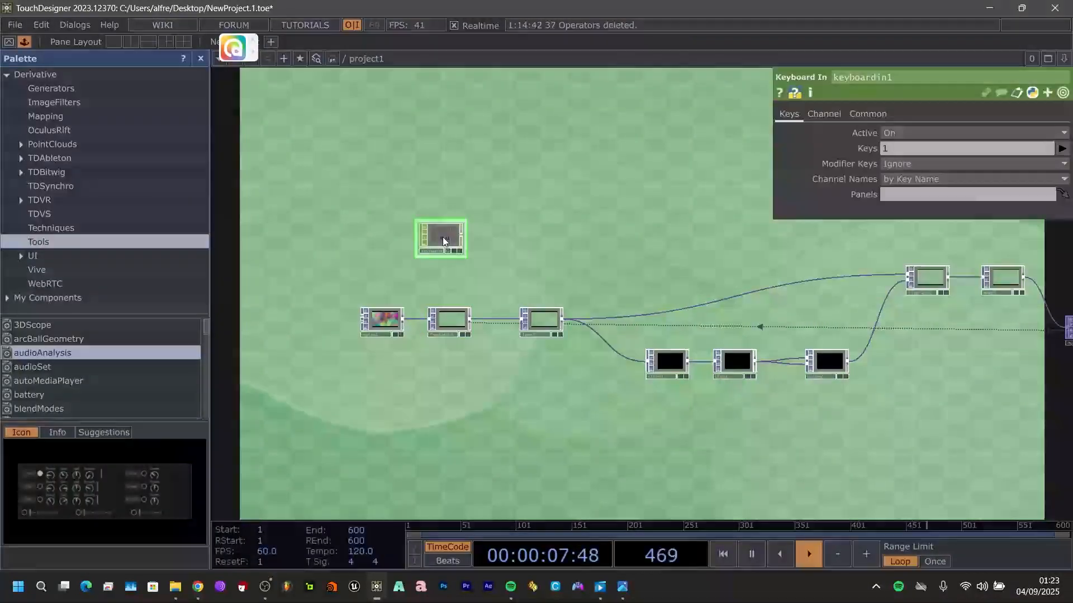
- Make the Keyboard In CHOP's viewer active and link its k1 channel to the Feedback TOP's reset pulse as a CHOP reference
{"action": "scroll", "coordinate": [472, 251], "scroll_direction": "up", "scroll_amount": 5}
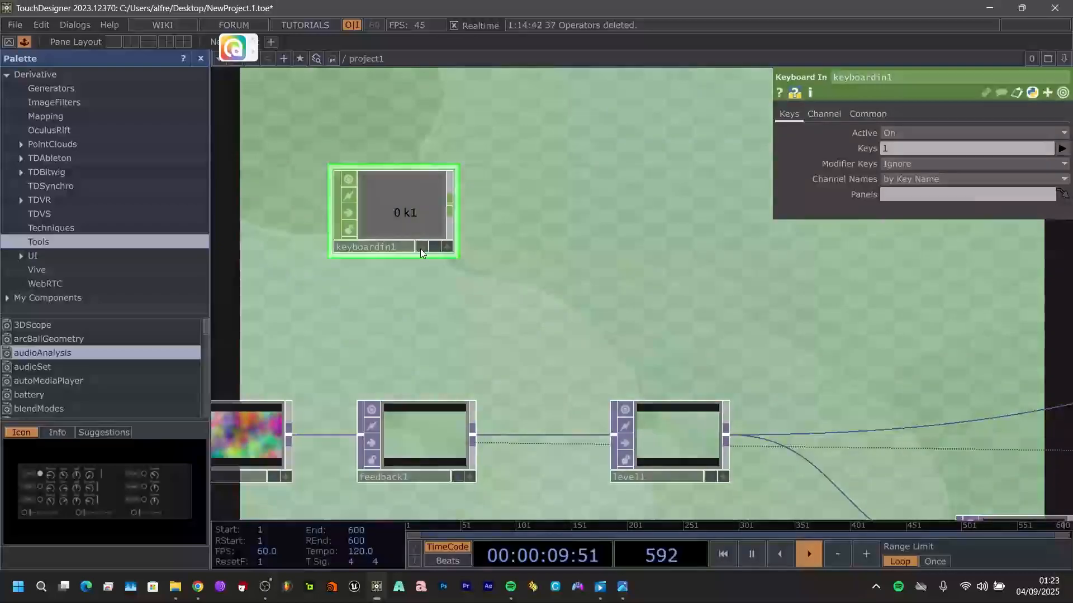
{"action": "left_click", "coordinate": [425, 445]}
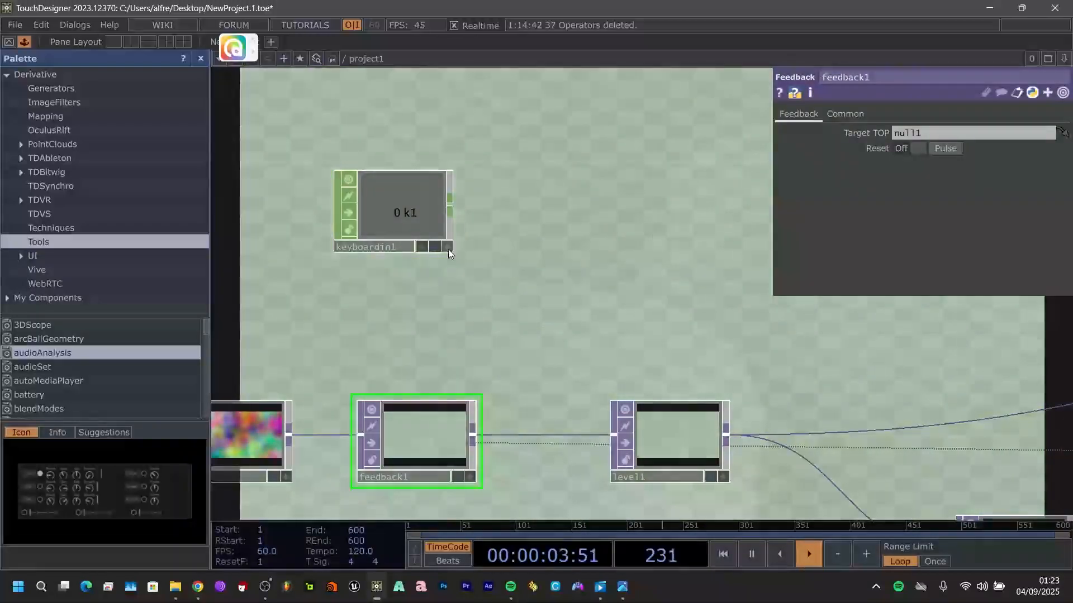
{"action": "scroll", "coordinate": [453, 252], "scroll_direction": "up", "scroll_amount": 5}
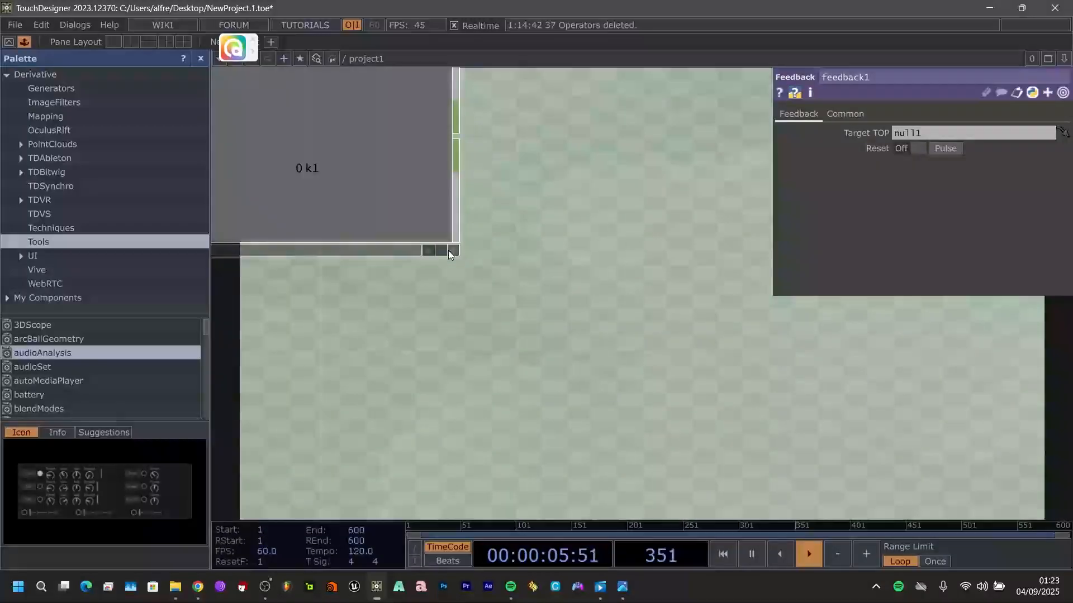
{"action": "scroll", "coordinate": [451, 250], "scroll_direction": "down", "scroll_amount": 5}
{"action": "left_click", "coordinate": [451, 249]}
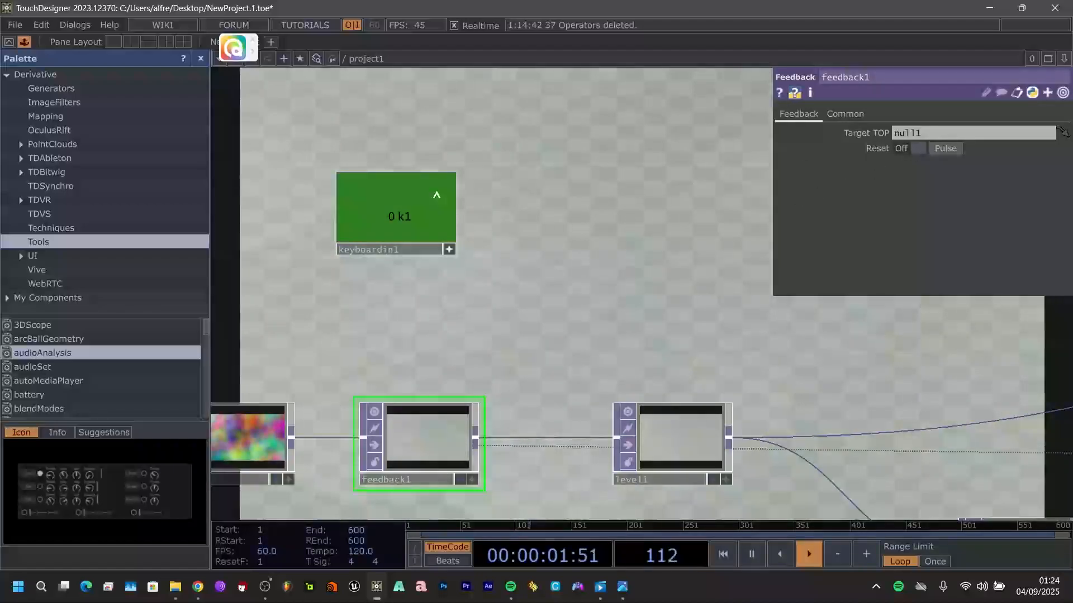
{"action": "left_click_drag", "start_coordinate": [720, 206], "coordinate": [918, 148]}
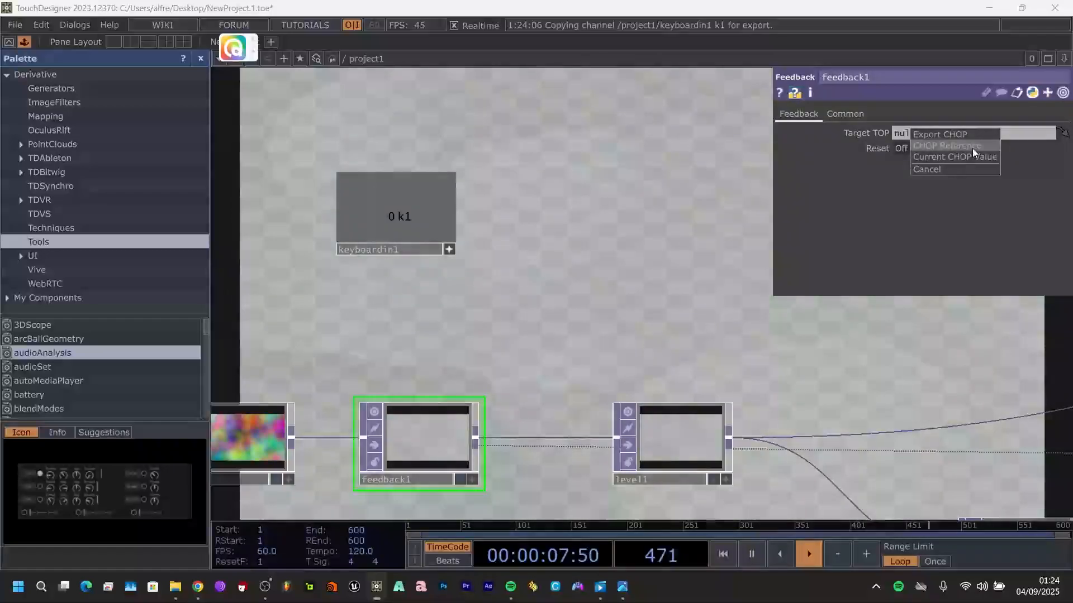
{"action": "left_click", "coordinate": [972, 148]}
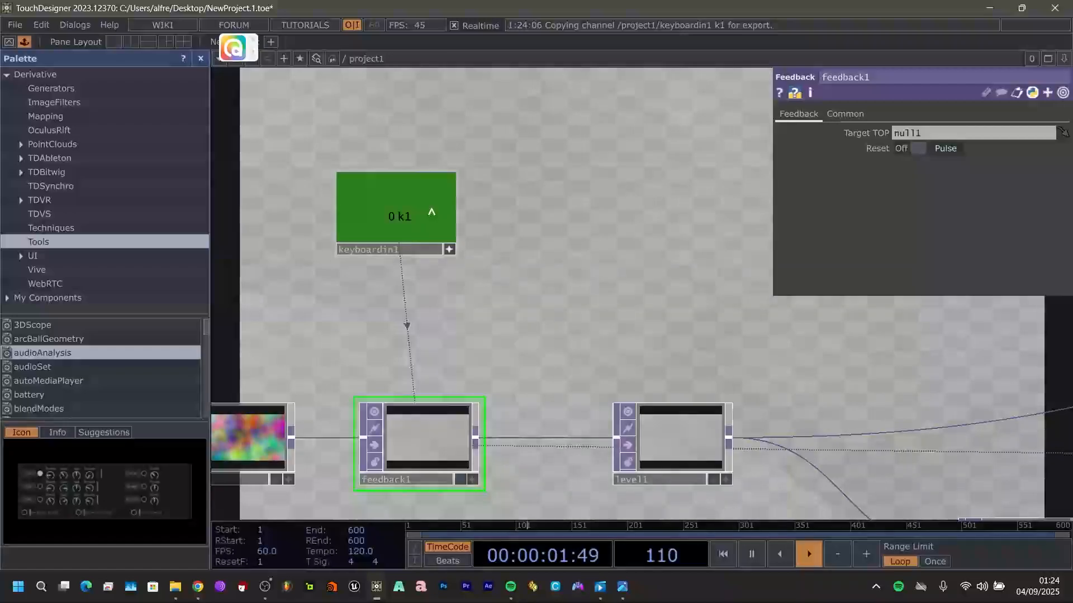
- Test the keyboard-driven feedback reset with the number 1 key, then inspect the Feedback TOP's parameters
{"action": "left_click", "coordinate": [423, 217]}
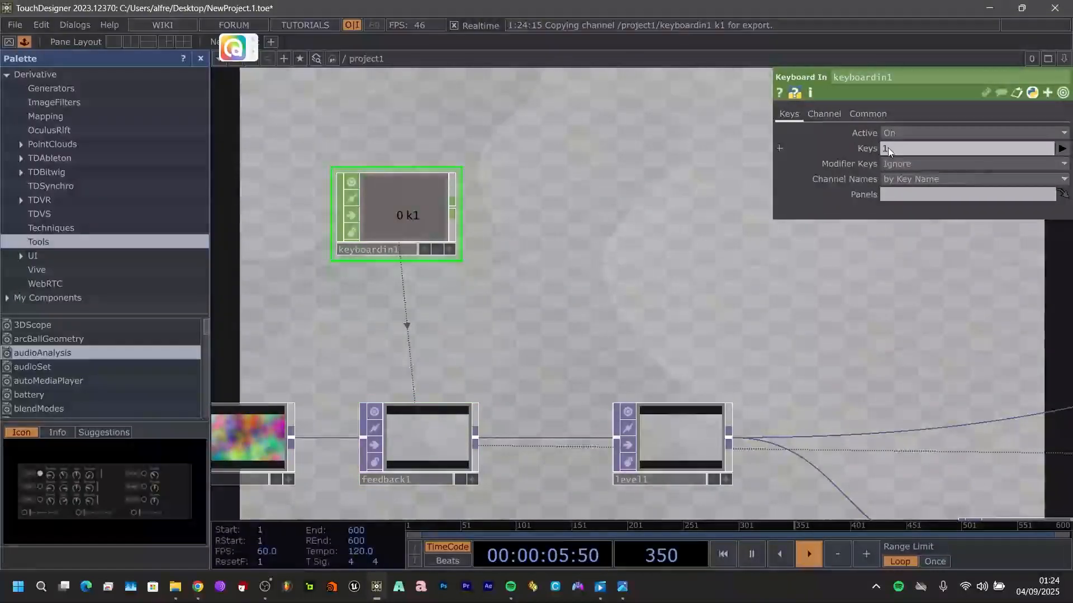
{"action": "key", "text": "1"}
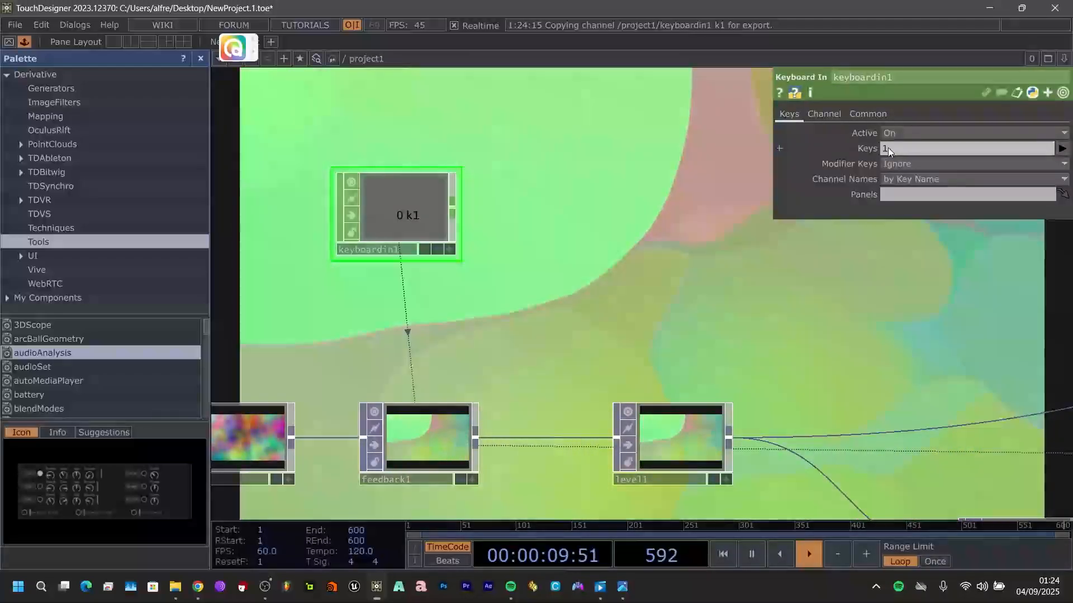
{"action": "left_click_drag", "start_coordinate": [689, 314], "coordinate": [548, 266]}
{"action": "scroll", "coordinate": [698, 274], "scroll_direction": "down", "scroll_amount": 3}
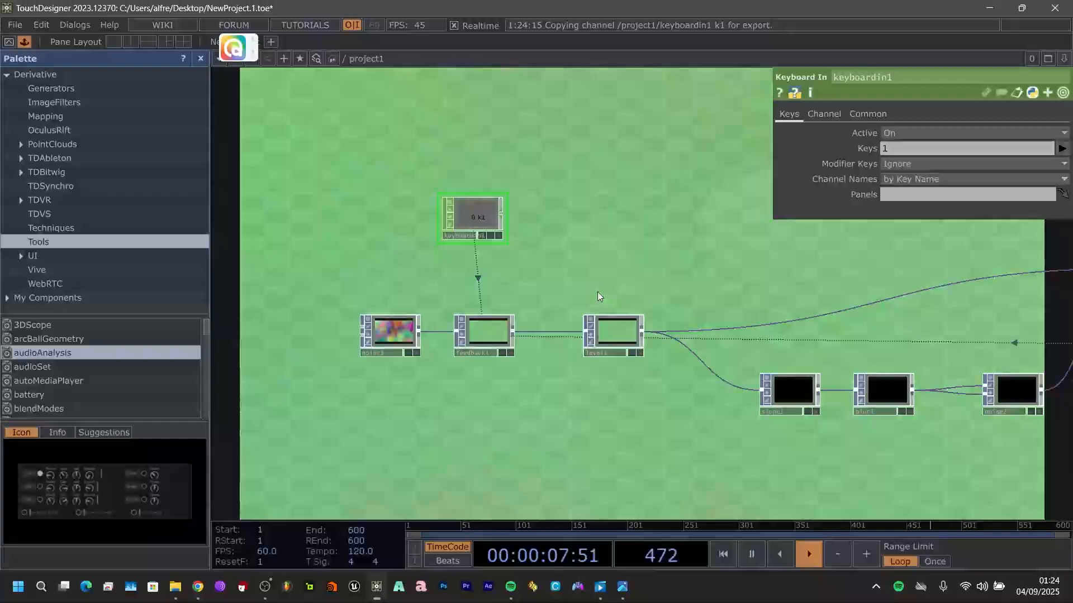
{"action": "left_click", "coordinate": [484, 332]}
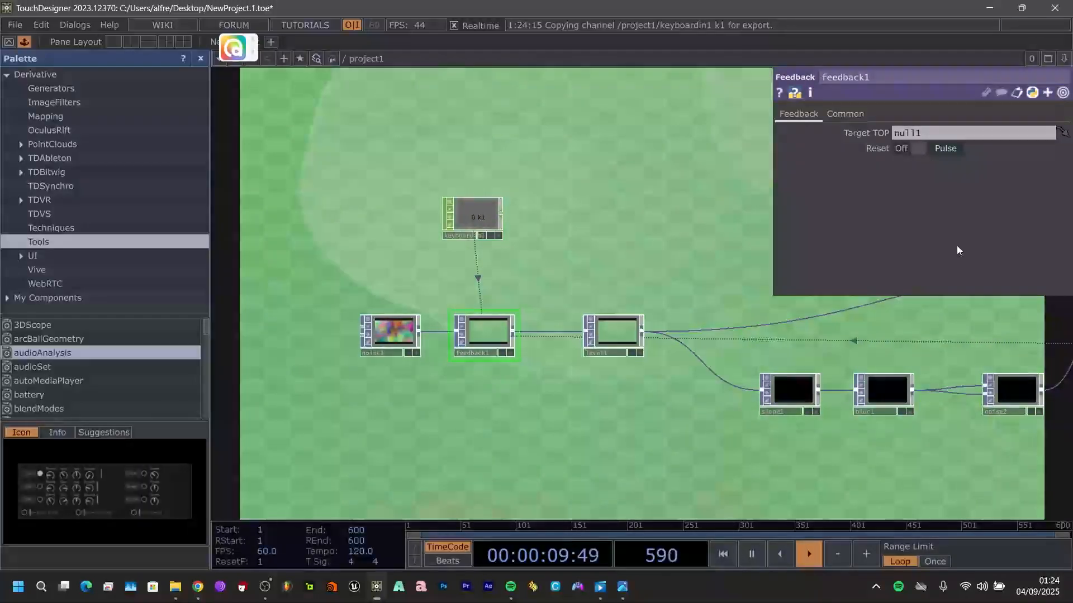
- Move the Null TOP a little lower in the network, below the Edge TOP that feeds it
{"action": "left_click_drag", "start_coordinate": [608, 422], "coordinate": [457, 421]}
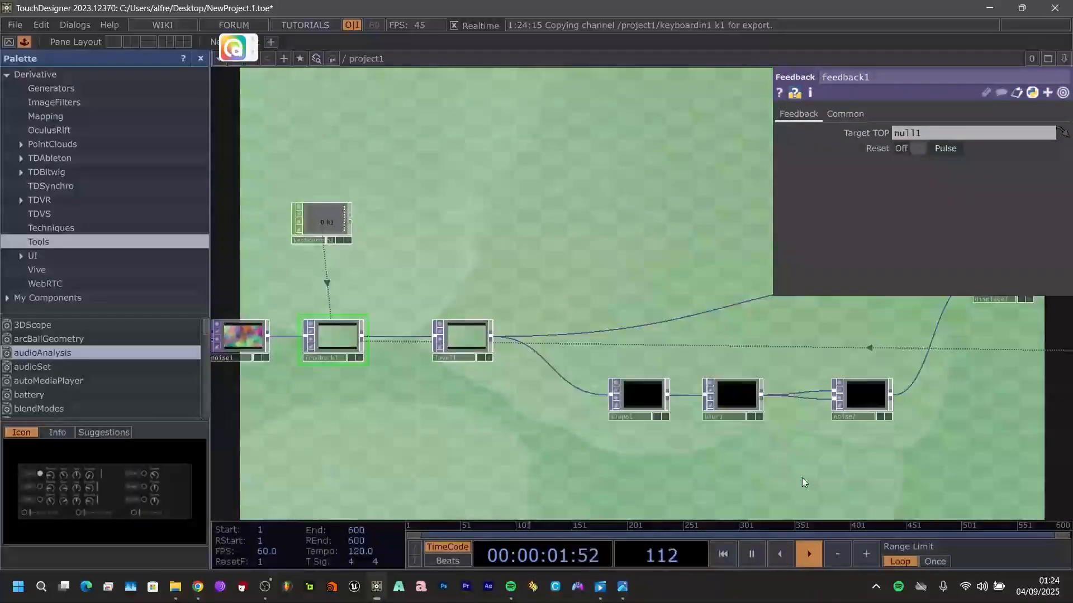
{"action": "left_click_drag", "start_coordinate": [871, 461], "coordinate": [515, 404]}
{"action": "left_click_drag", "start_coordinate": [649, 399], "coordinate": [503, 384]}
{"action": "left_click_drag", "start_coordinate": [752, 397], "coordinate": [496, 369]}
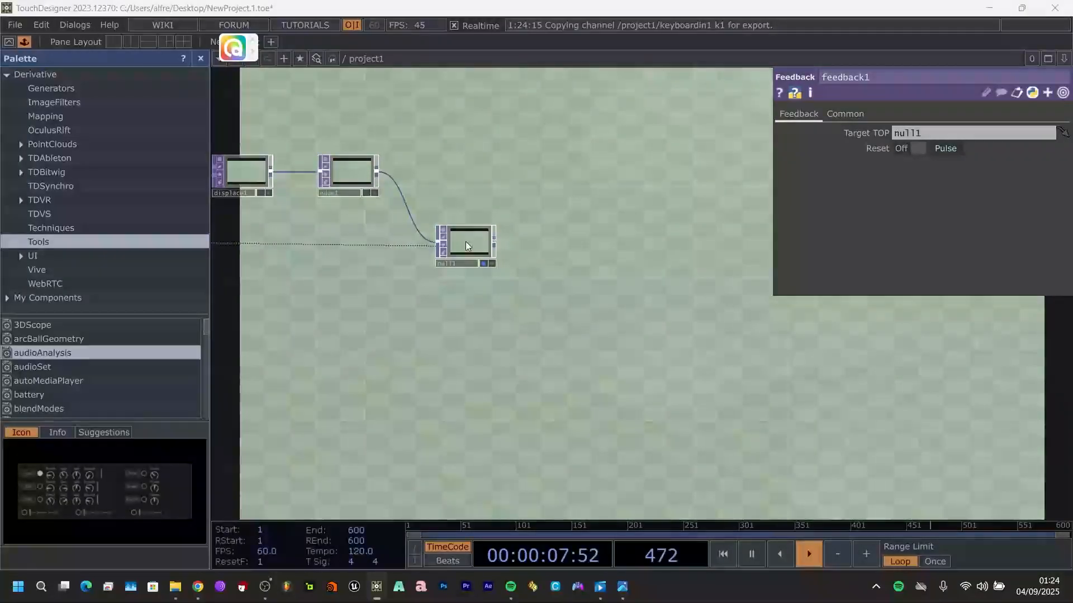
{"action": "left_click_drag", "start_coordinate": [467, 245], "coordinate": [443, 292]}
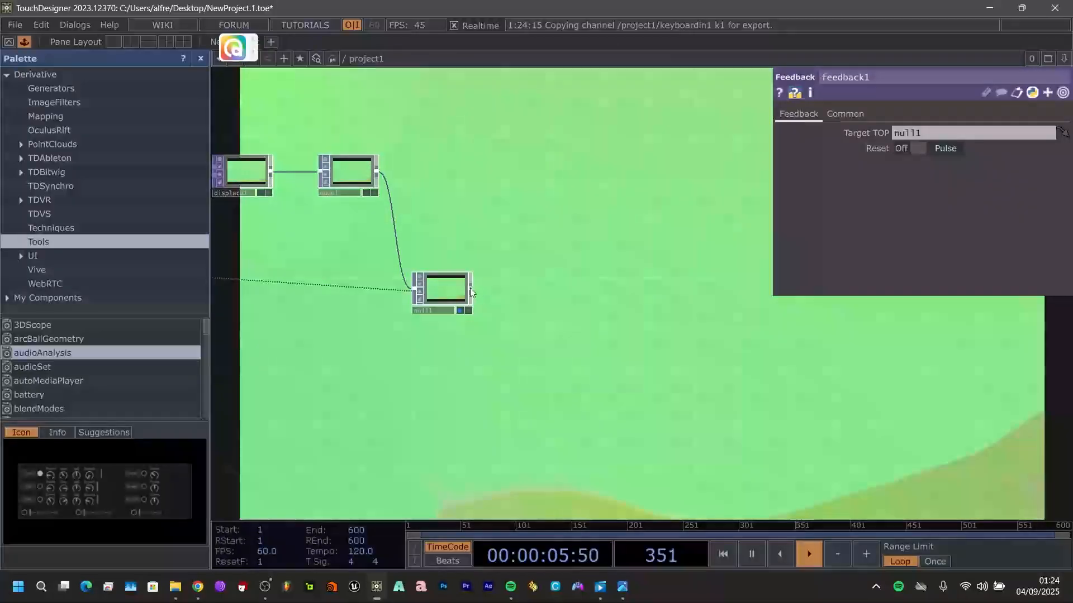
- Add an Edge TOP after the Null TOP, with its strength set to 10 and Comp Over Input on
{"action": "left_click", "coordinate": [470, 288]}
{"action": "left_click", "coordinate": [595, 180]}
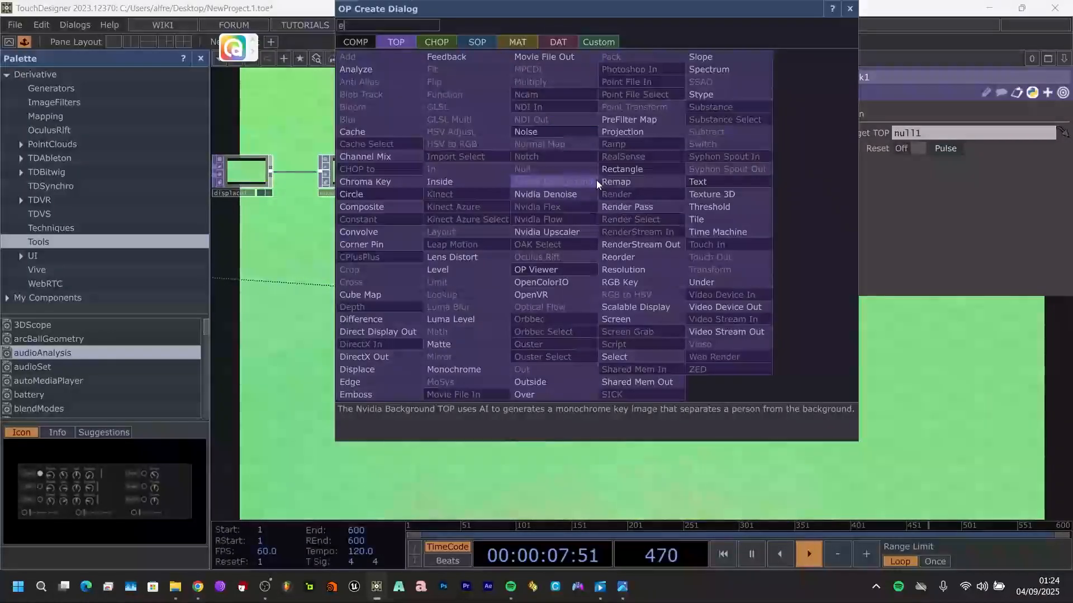
{"action": "type", "text": "edge"}
{"action": "left_click", "coordinate": [357, 382]}
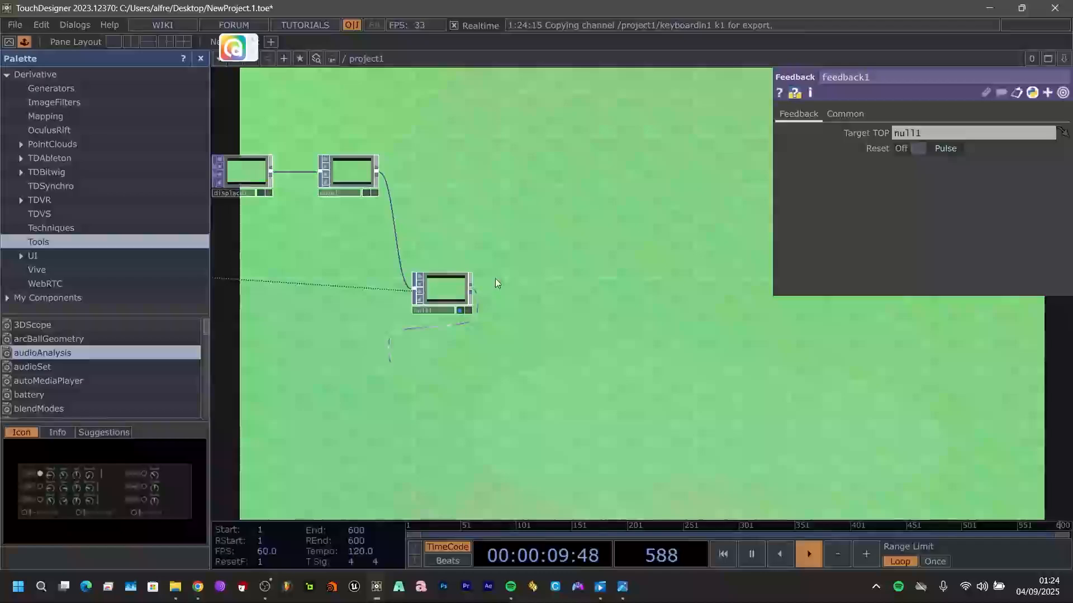
{"action": "left_click", "coordinate": [571, 196]}
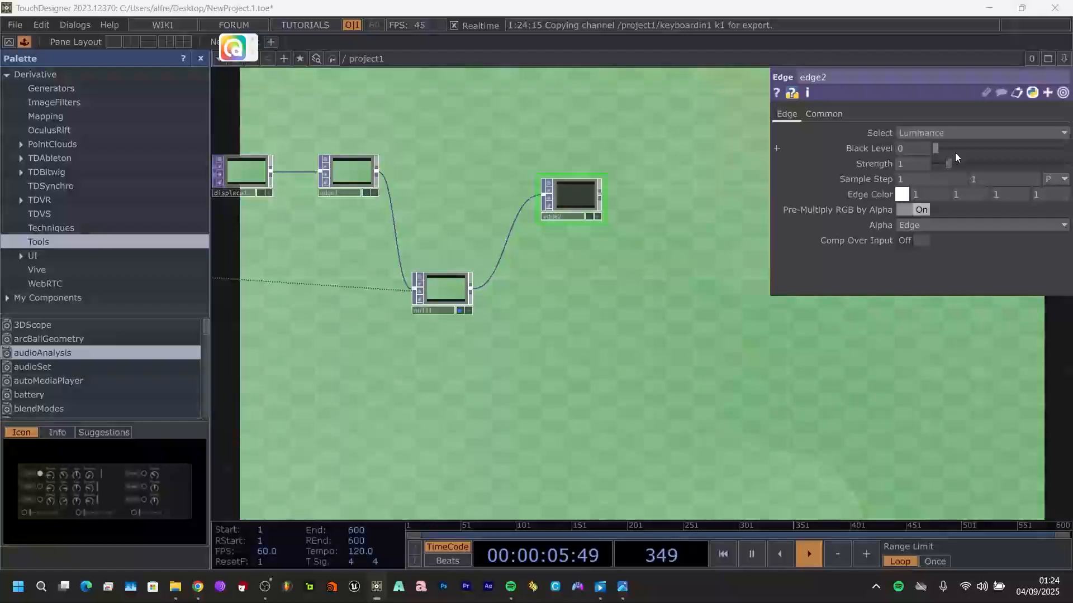
{"action": "left_click_drag", "start_coordinate": [948, 165], "coordinate": [1068, 153]}
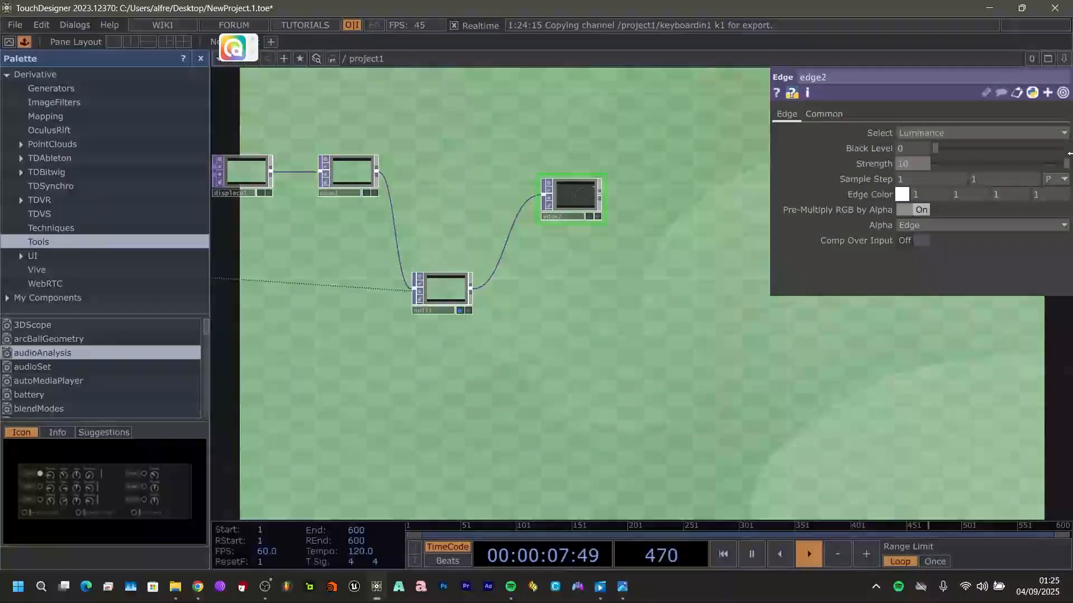
{"action": "left_click", "coordinate": [917, 240]}
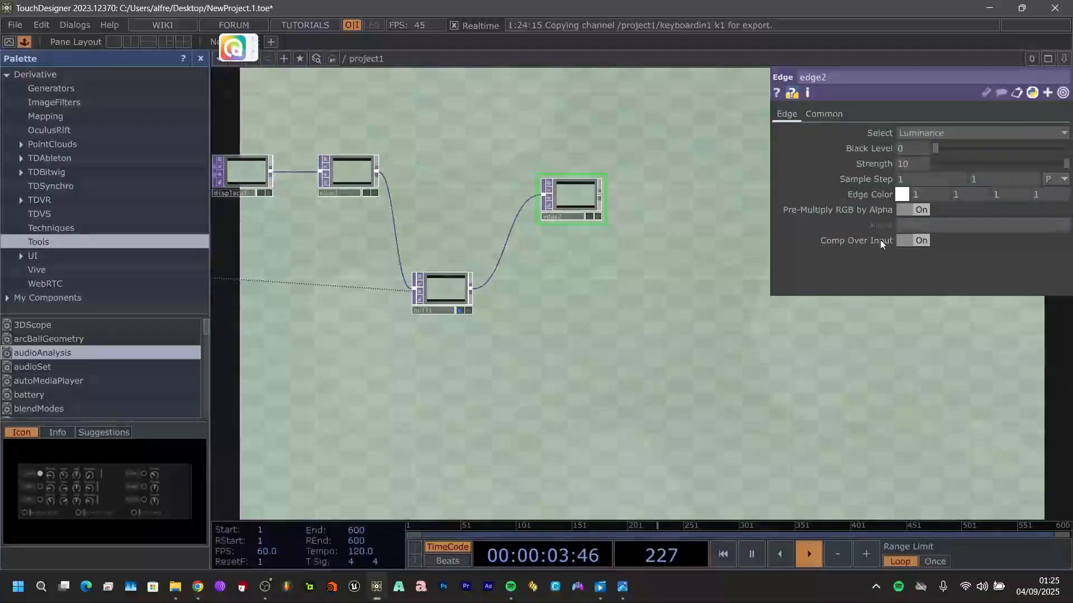
- Add a Normal Map TOP fed by the new Edge TOP and place it close beside it
{"action": "left_click_drag", "start_coordinate": [587, 276], "coordinate": [494, 310]}
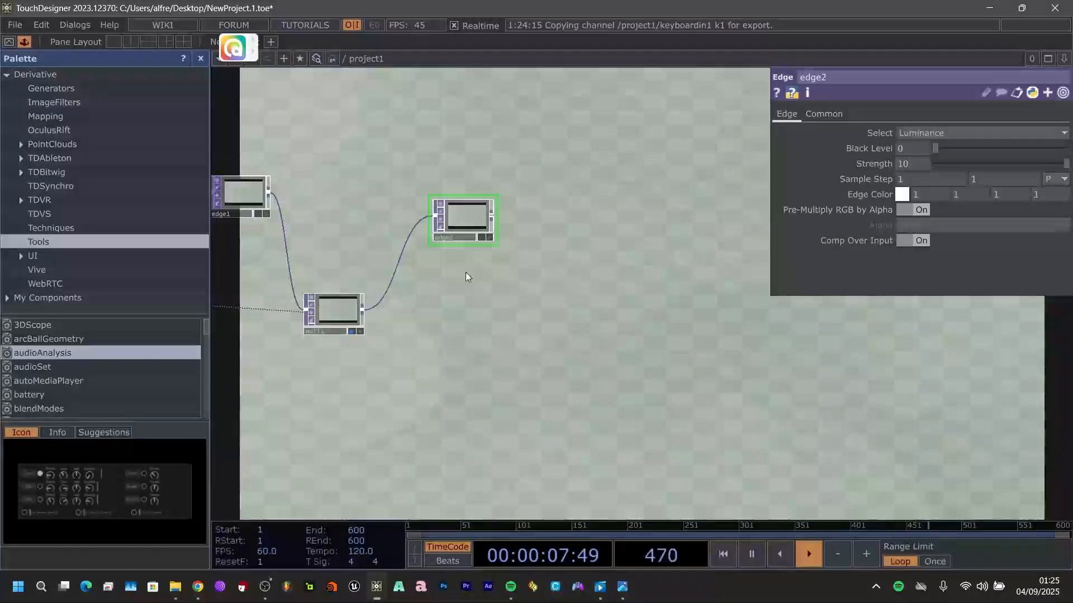
{"action": "left_click", "coordinate": [494, 215]}
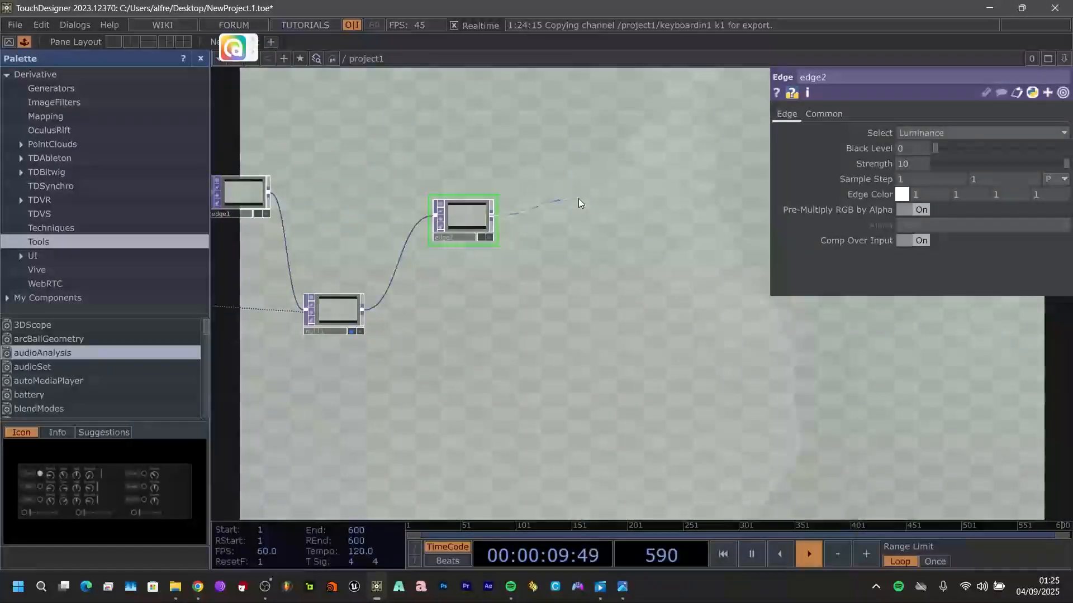
{"action": "left_click", "coordinate": [578, 199]}
{"action": "type", "text": "normal"}
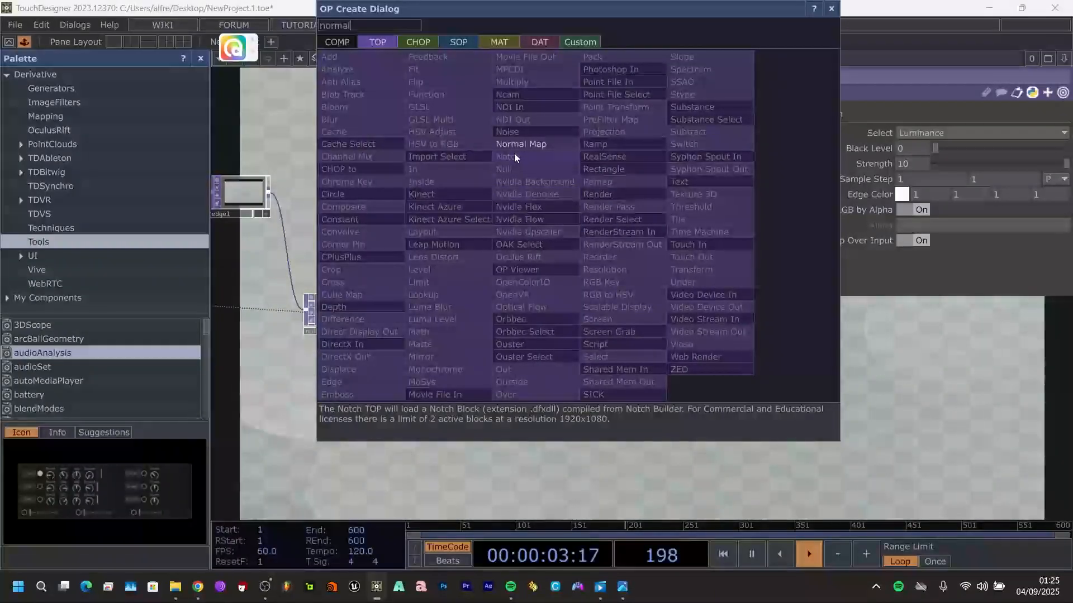
{"action": "key", "text": "Escape"}
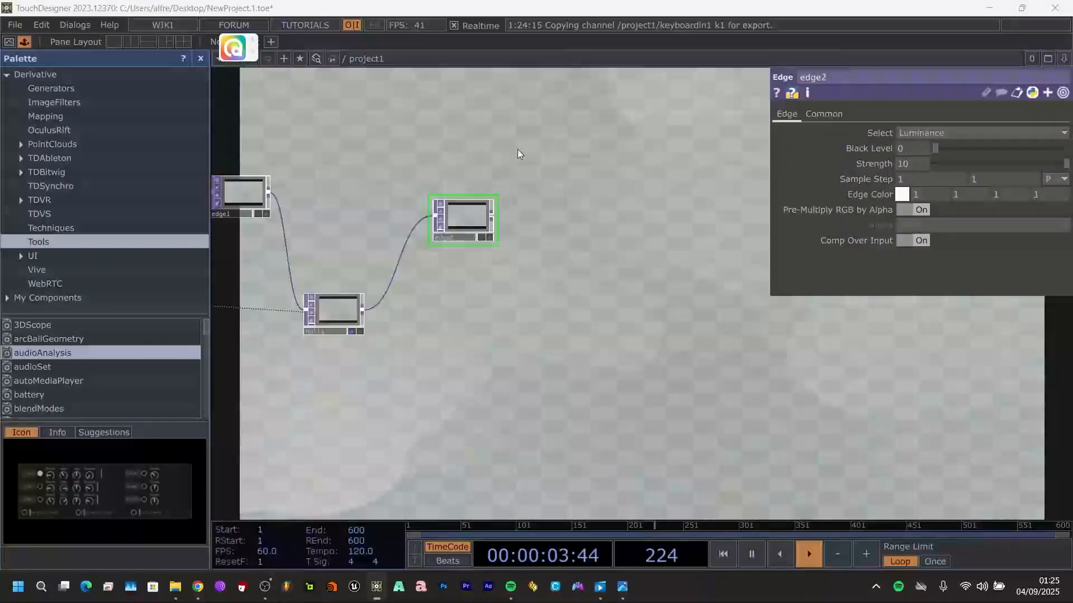
{"action": "left_click", "coordinate": [626, 194]}
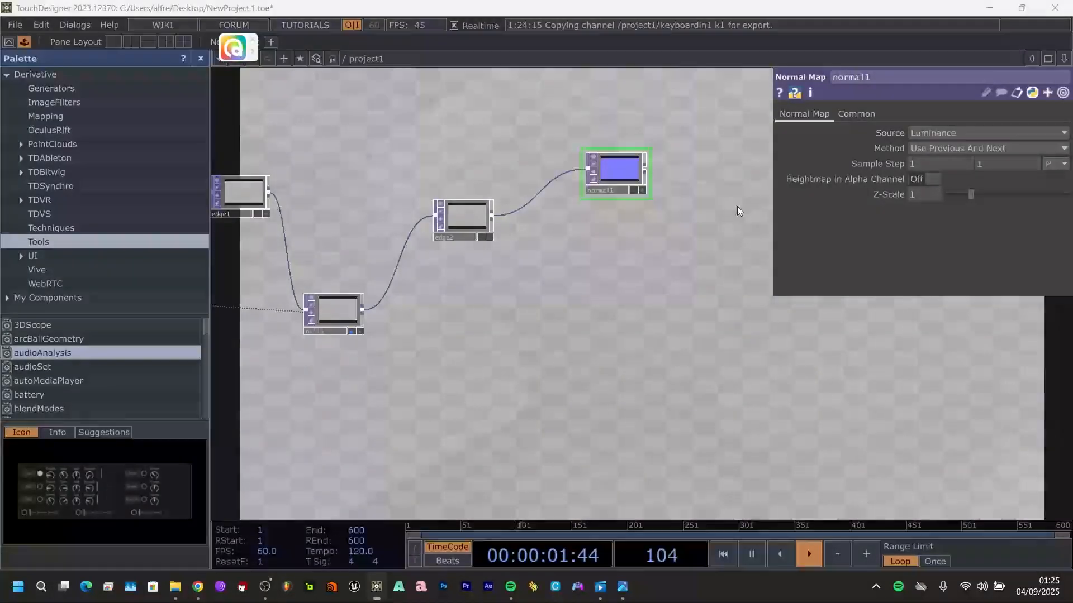
{"action": "left_click_drag", "start_coordinate": [615, 179], "coordinate": [591, 180]}
- Add a Noise TOP after the Normal Map TOP and wire the normal map into both of its inputs
{"action": "left_click", "coordinate": [622, 169]}
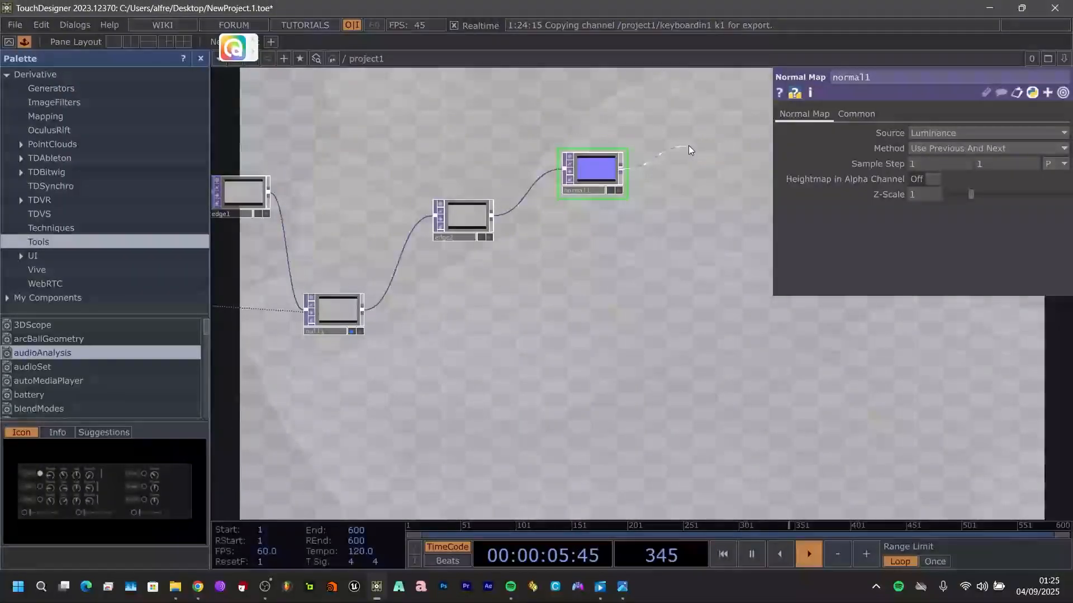
{"action": "key", "text": "Tab"}
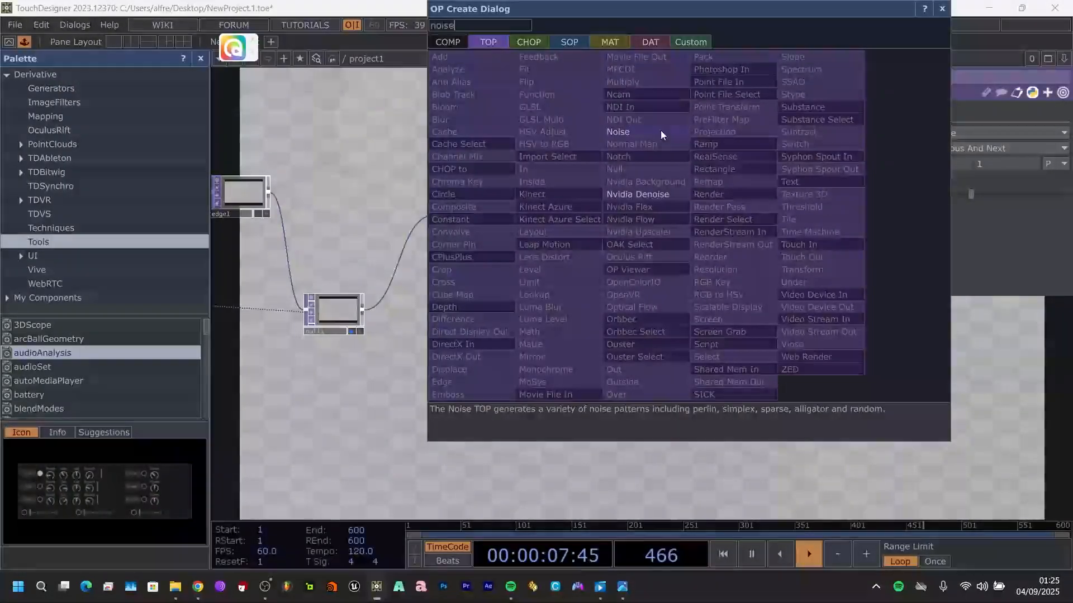
{"action": "left_click", "coordinate": [660, 129]}
{"action": "left_click", "coordinate": [705, 149]}
{"action": "left_click_drag", "start_coordinate": [675, 243], "coordinate": [507, 291]}
{"action": "scroll", "coordinate": [471, 253], "scroll_direction": "up", "scroll_amount": 4}
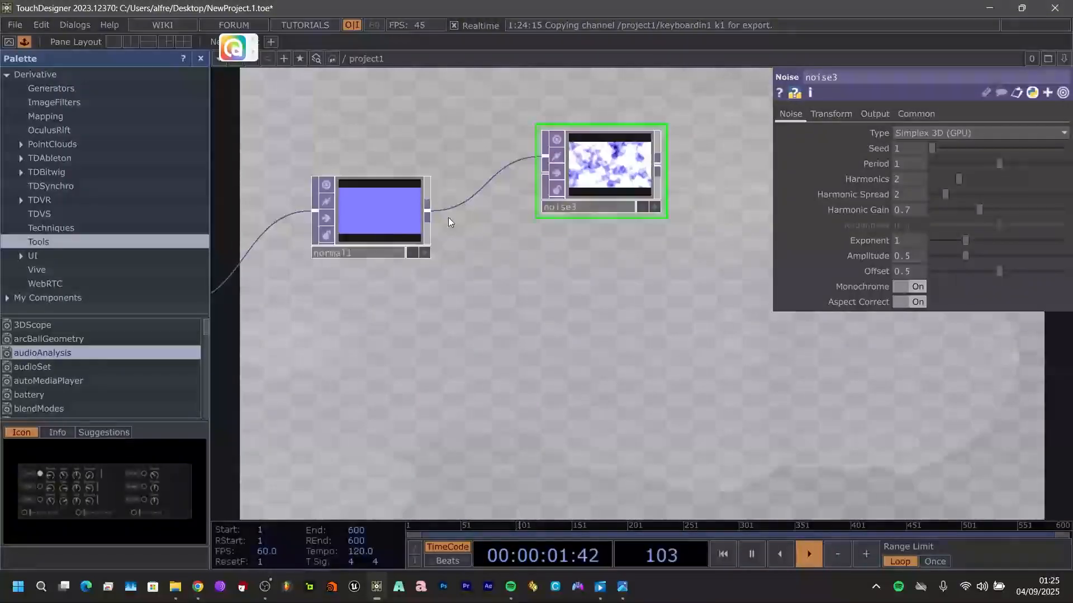
{"action": "left_click_drag", "start_coordinate": [429, 217], "coordinate": [533, 179]}
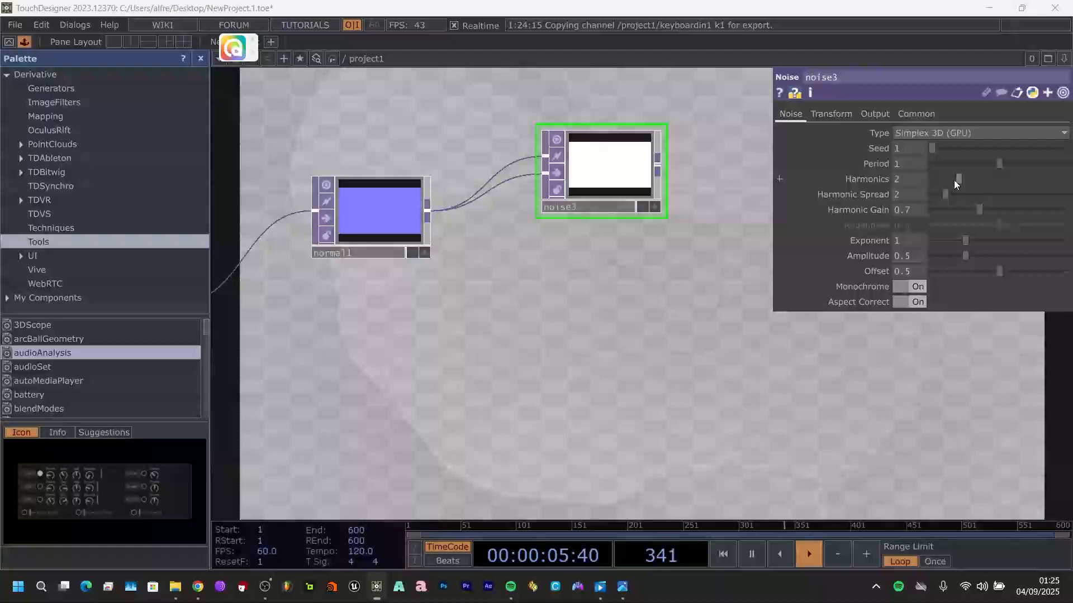
- Set the new Noise TOP's harmonics to 1, harmonic spread to 1 and harmonic gain to 0.32
{"action": "left_click_drag", "start_coordinate": [953, 178], "coordinate": [943, 179]}
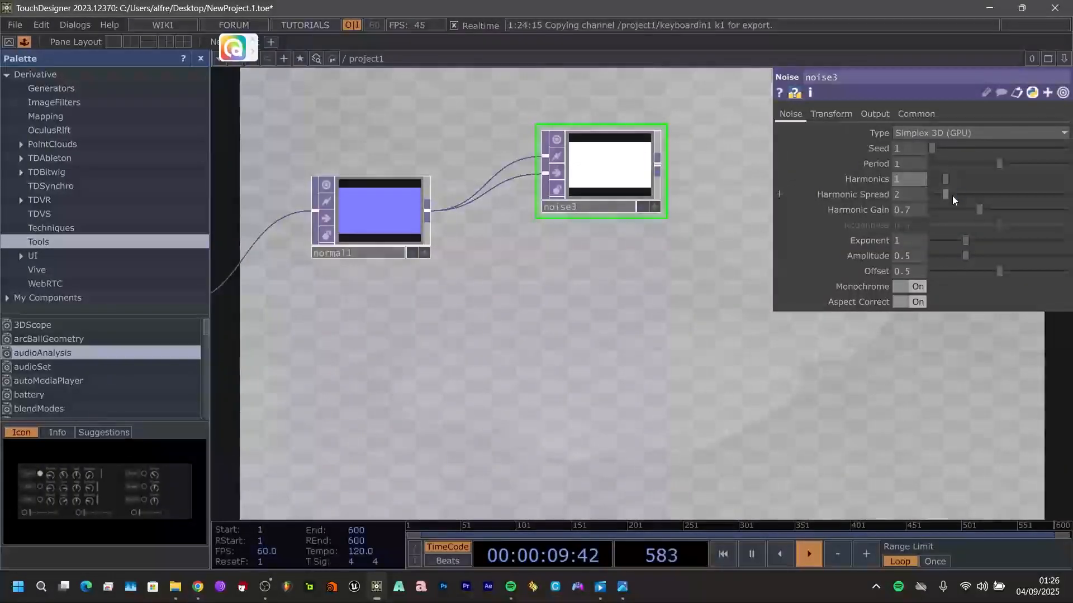
{"action": "left_click_drag", "start_coordinate": [949, 195], "coordinate": [914, 193]}
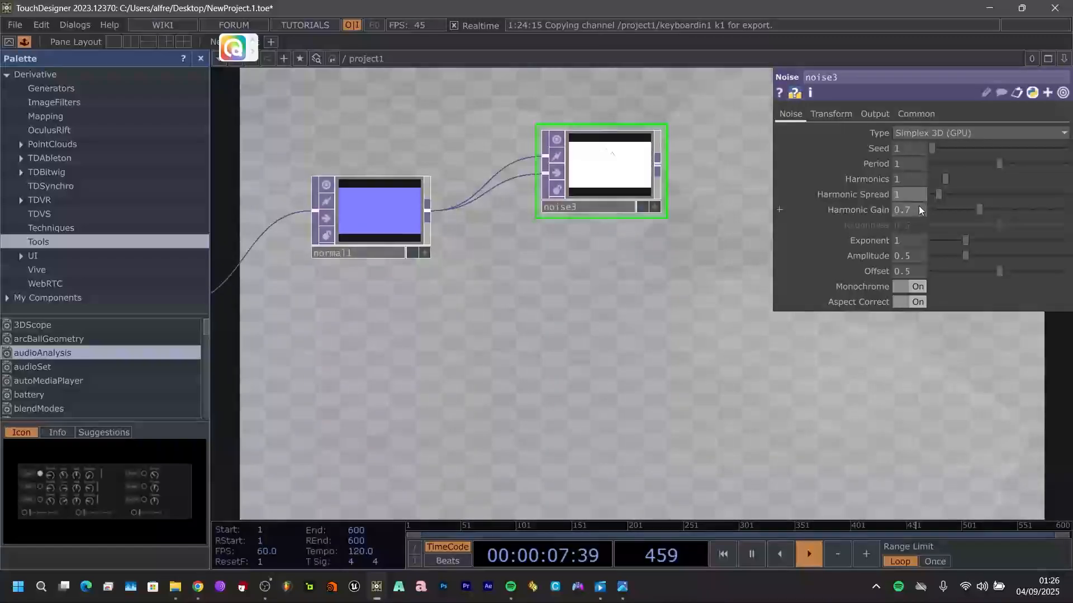
{"action": "left_click", "coordinate": [916, 209]}
{"action": "key", "text": "BackSpace"}
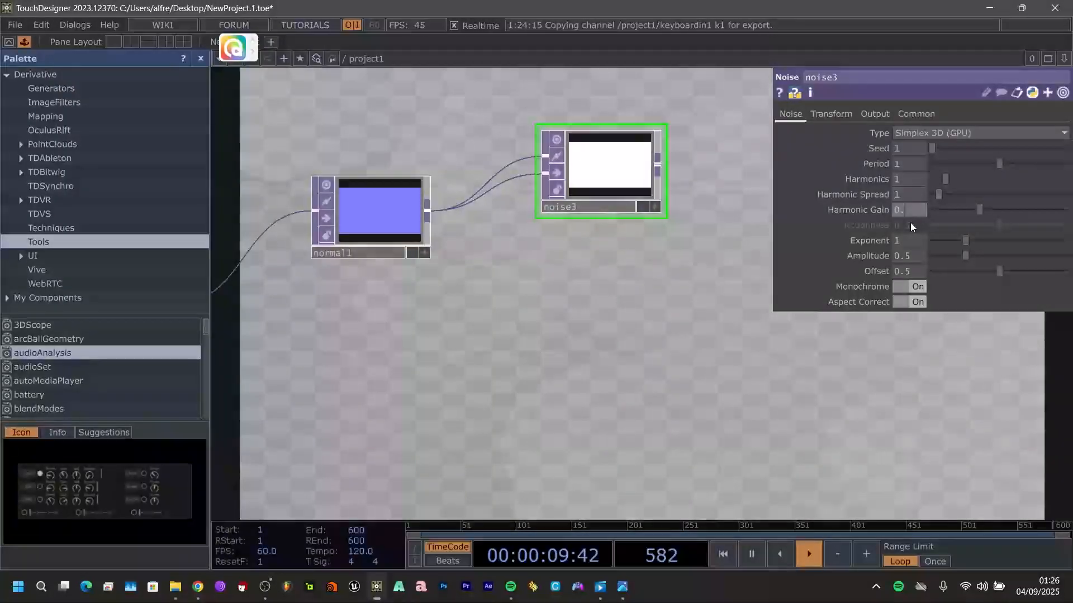
{"action": "type", "text": "32"}
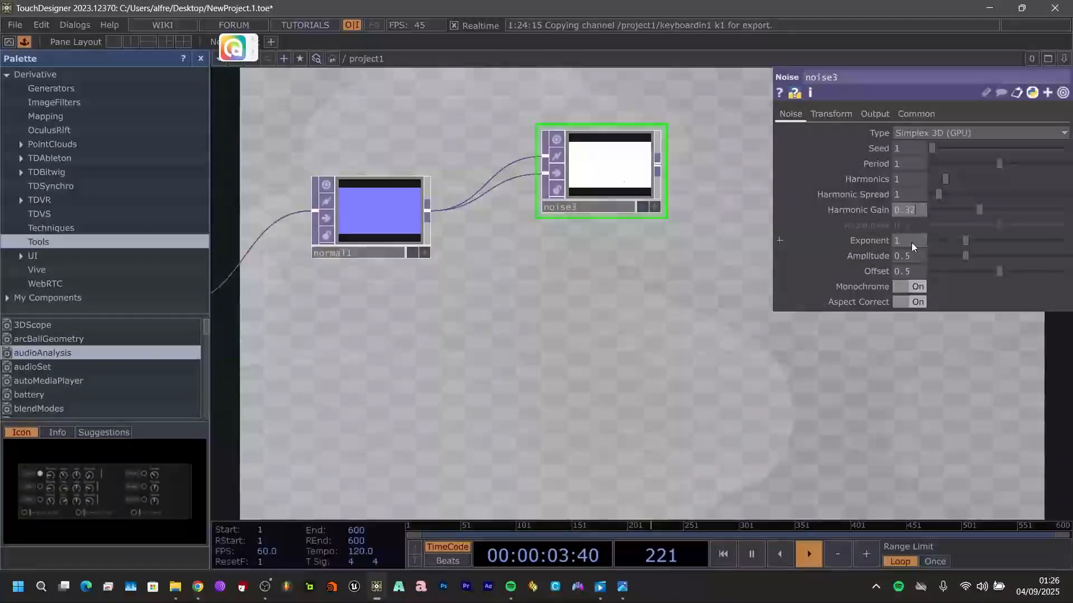
{"action": "key", "text": "Return"}
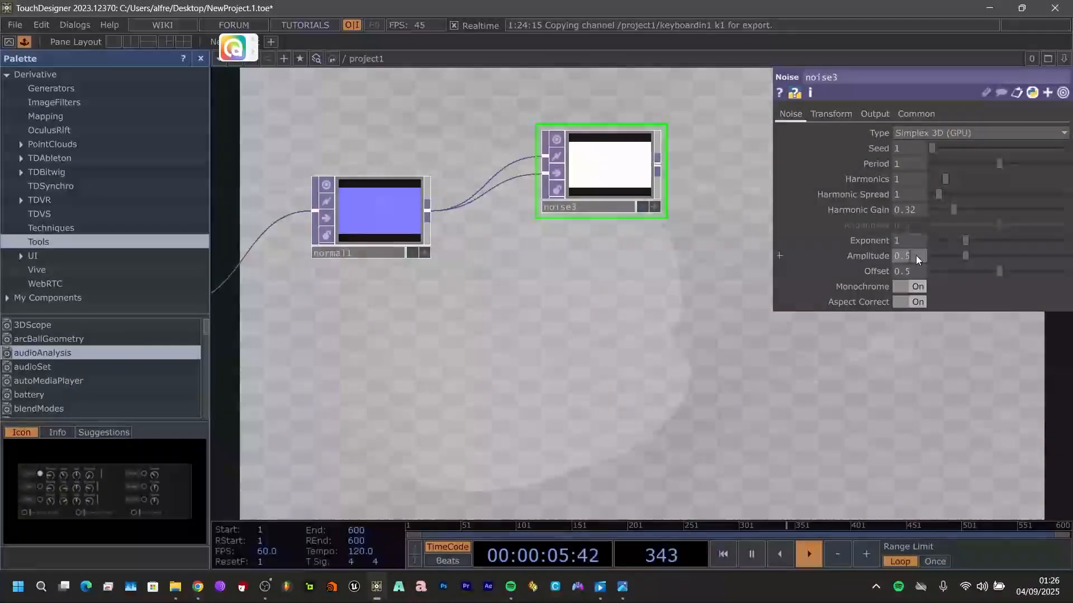
- Set the same Noise TOP's amplitude to 0.16 and its offset to 1
{"action": "left_click", "coordinate": [917, 256]}
{"action": "key", "text": "BackSpace"}
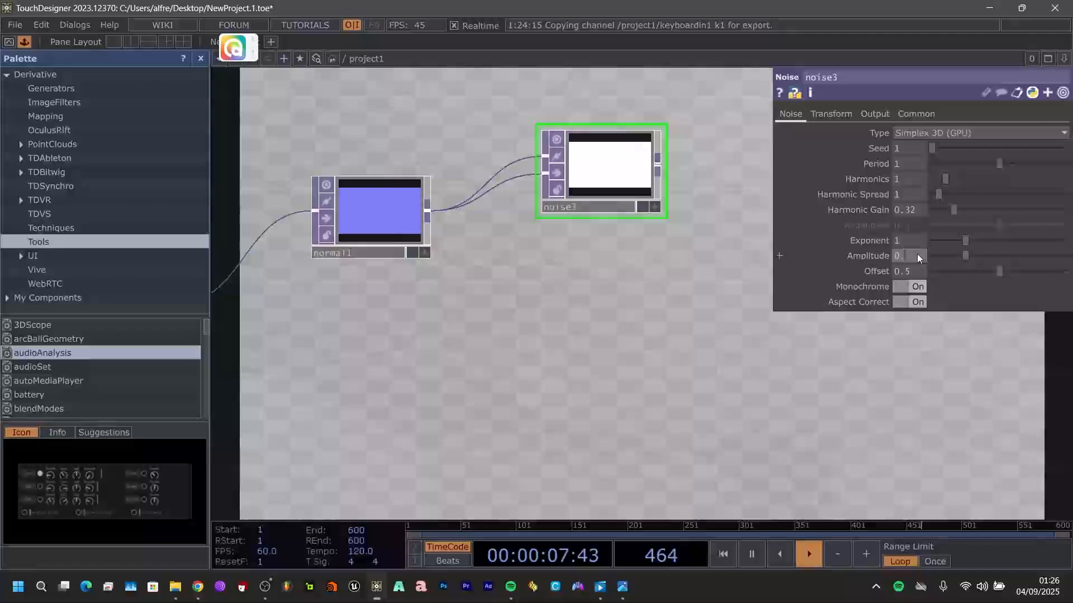
{"action": "type", "text": "16"}
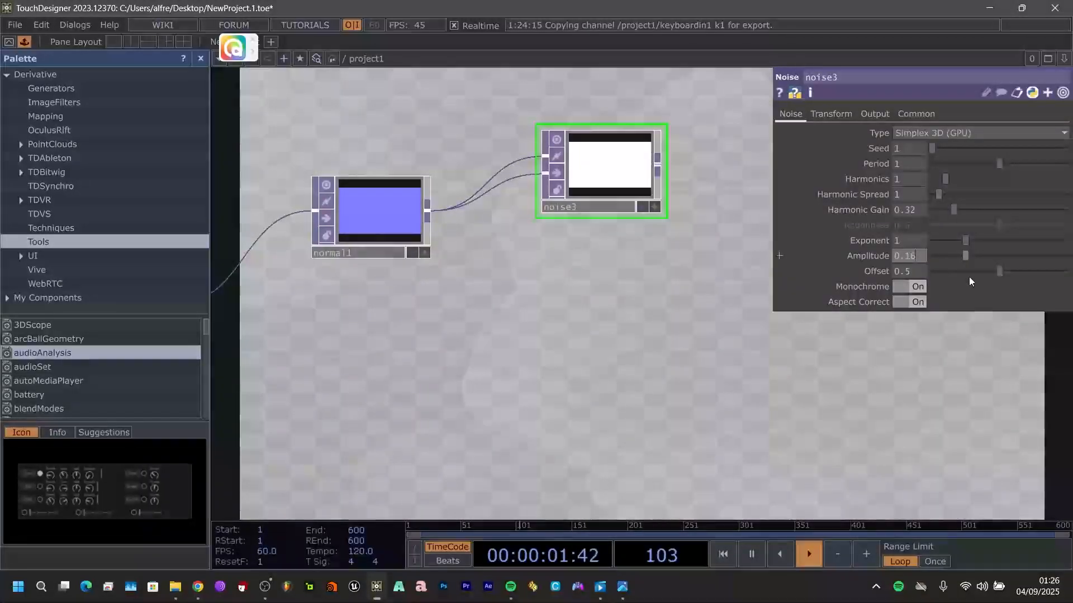
{"action": "left_click_drag", "start_coordinate": [1023, 273], "coordinate": [1067, 270]}
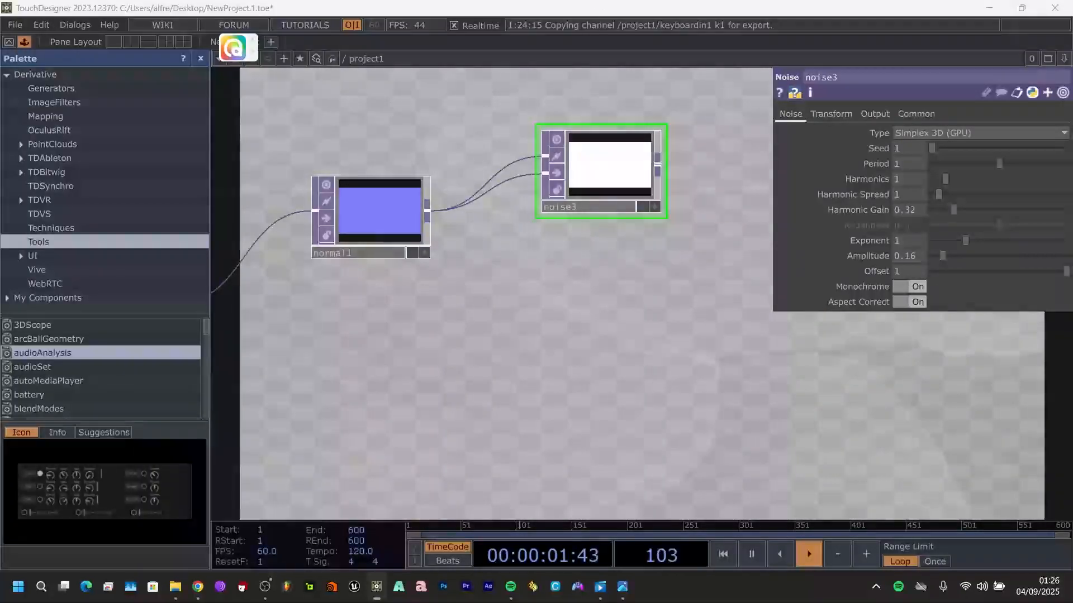
- Branch another Noise TOP off the edge2 output and place it below the Normal Map TOP
{"action": "left_click_drag", "start_coordinate": [477, 293], "coordinate": [517, 209]}
{"action": "scroll", "coordinate": [497, 199], "scroll_direction": "down", "scroll_amount": 4}
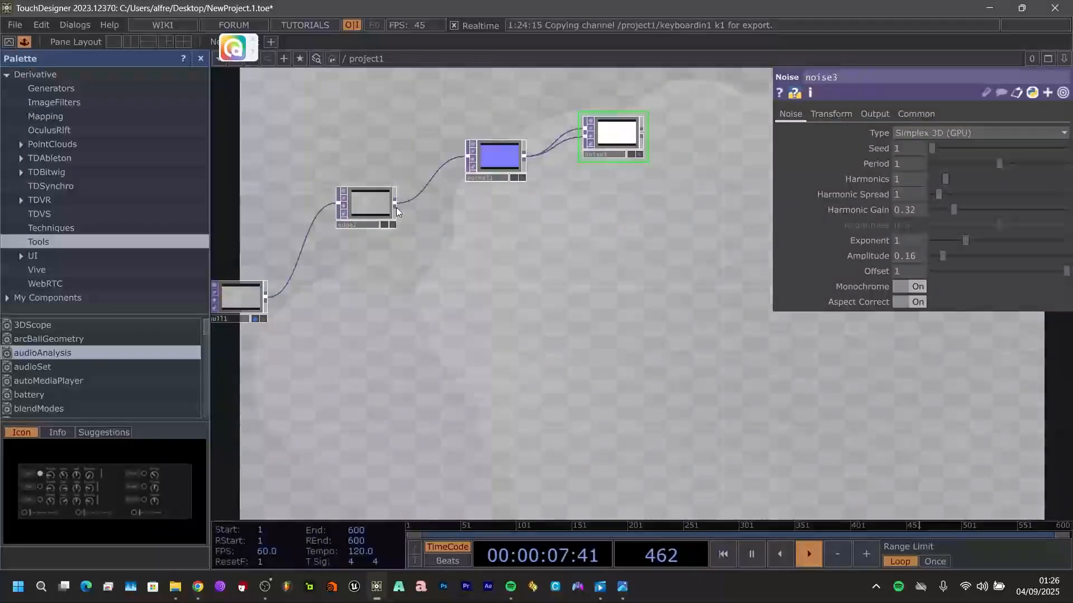
{"action": "left_click", "coordinate": [397, 206]}
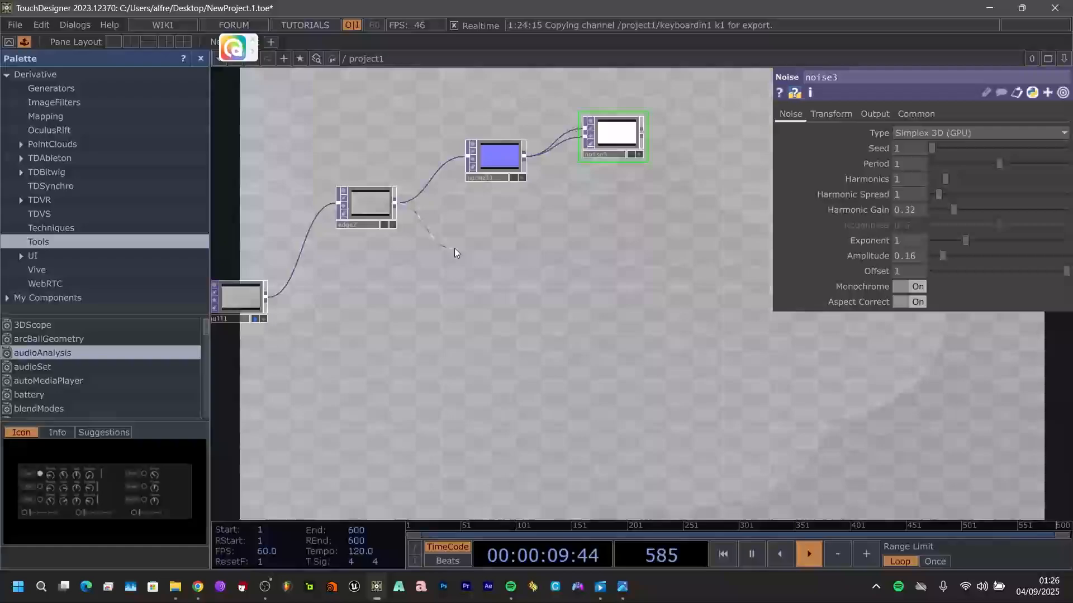
{"action": "left_click", "coordinate": [454, 249]}
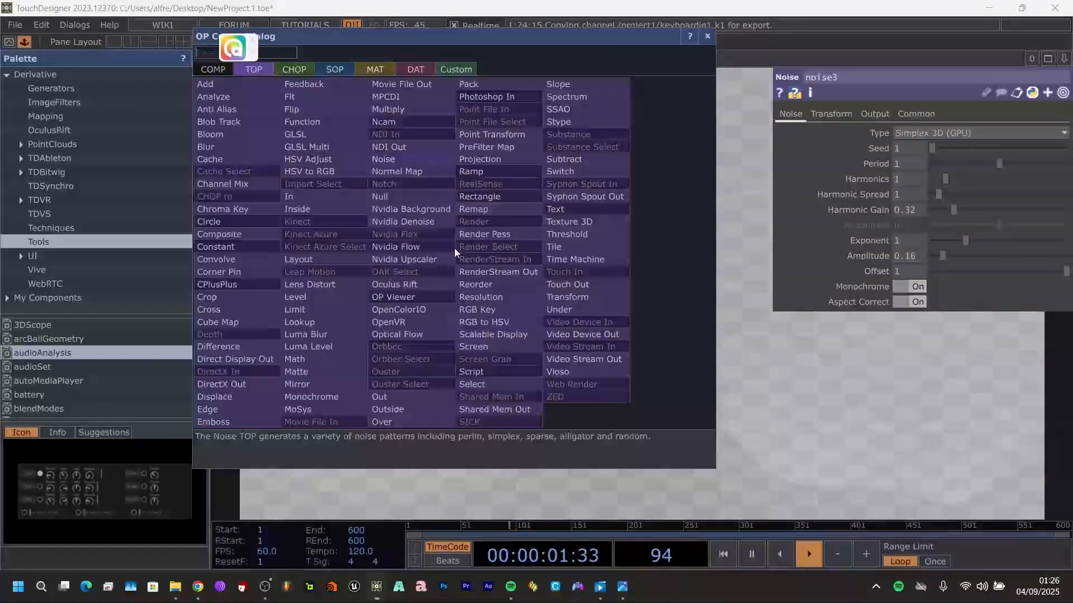
{"action": "type", "text": "noise"}
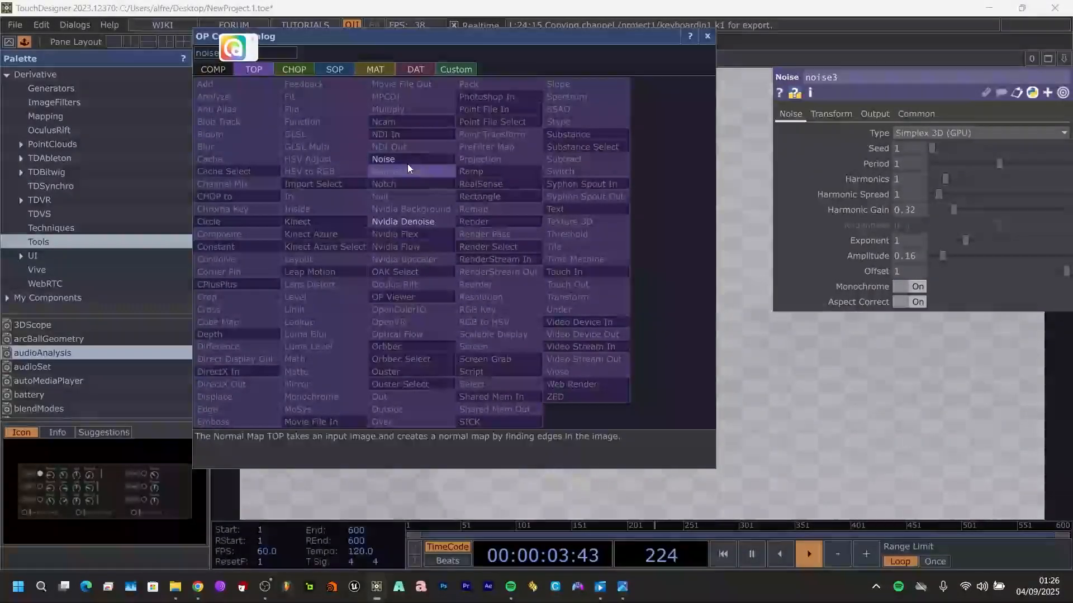
{"action": "left_click", "coordinate": [408, 159]}
{"action": "left_click", "coordinate": [495, 259]}
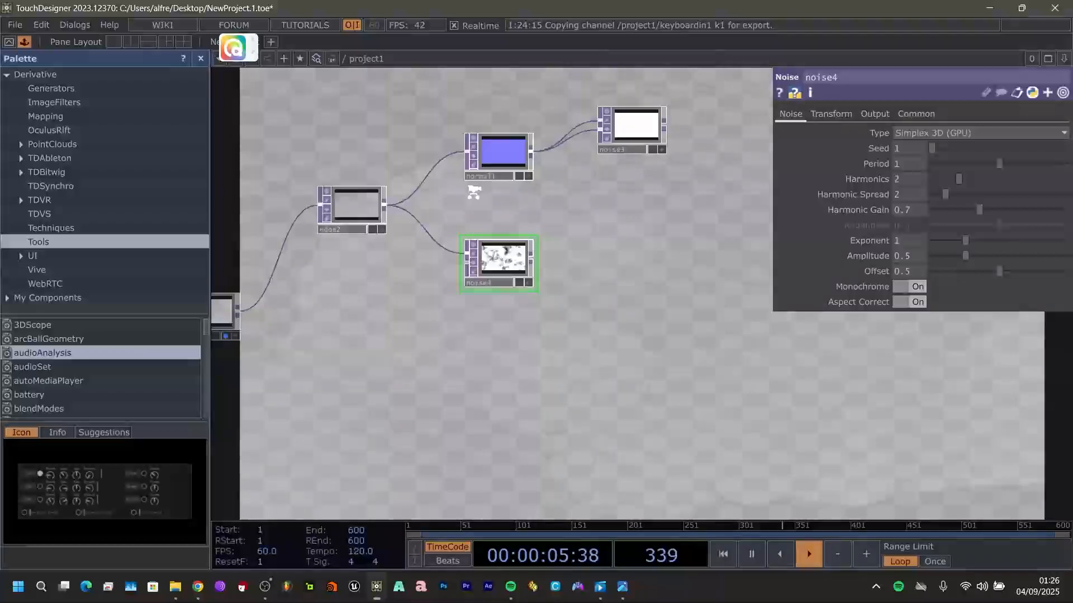
- Connect the edge2 output to the second input of the newly added Noise TOP as well
{"action": "scroll", "coordinate": [473, 192], "scroll_direction": "up", "scroll_amount": 3}
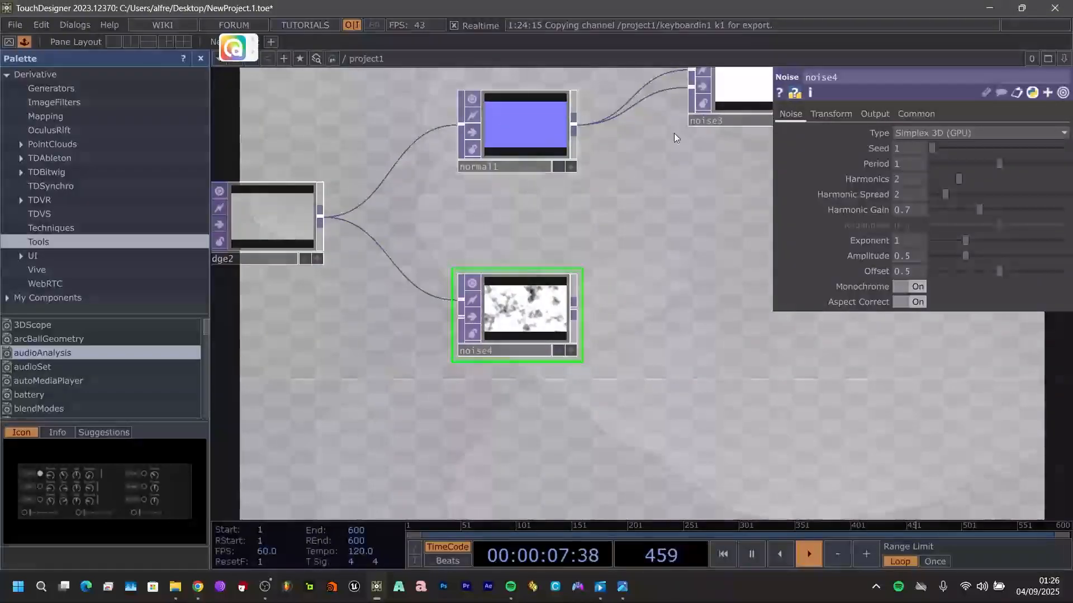
{"action": "left_click", "coordinate": [323, 219]}
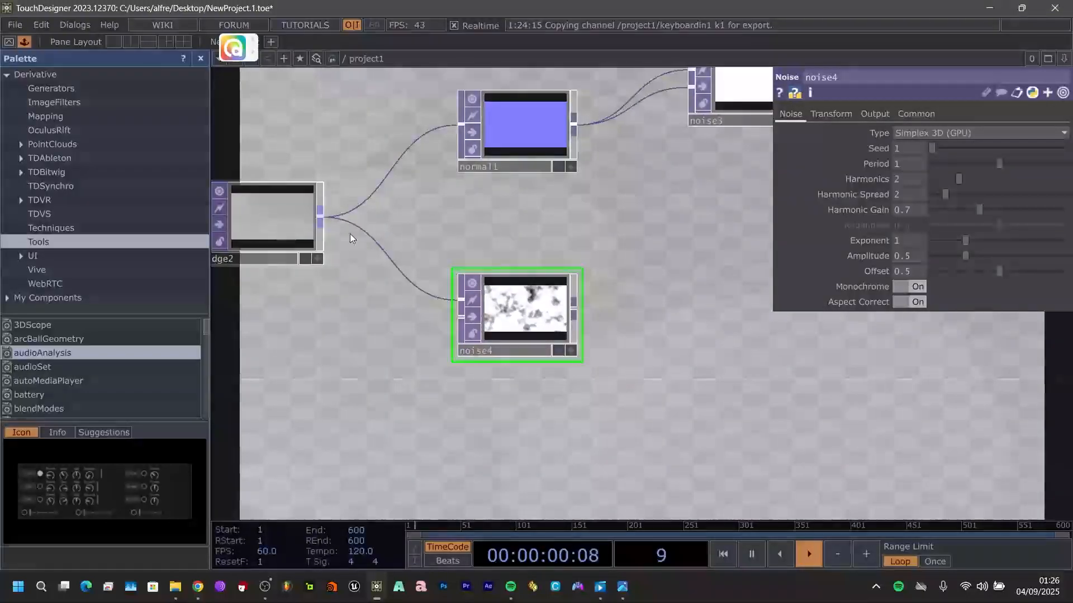
{"action": "left_click", "coordinate": [441, 330]}
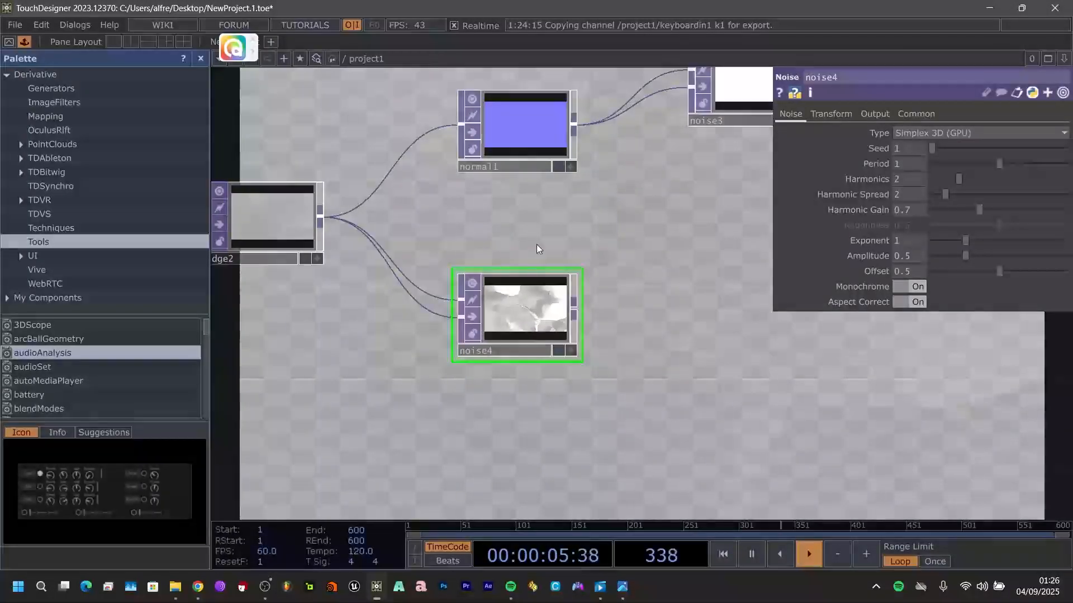
- Preview the noise4 image as the network background and switch that display off again
{"action": "left_click", "coordinate": [558, 351]}
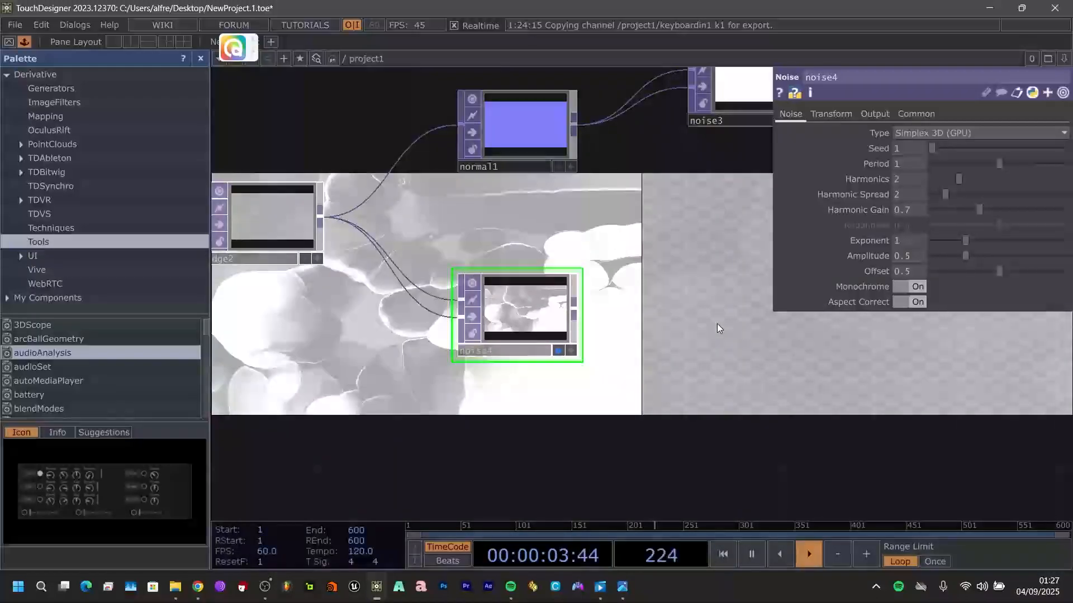
{"action": "left_click", "coordinate": [560, 350]}
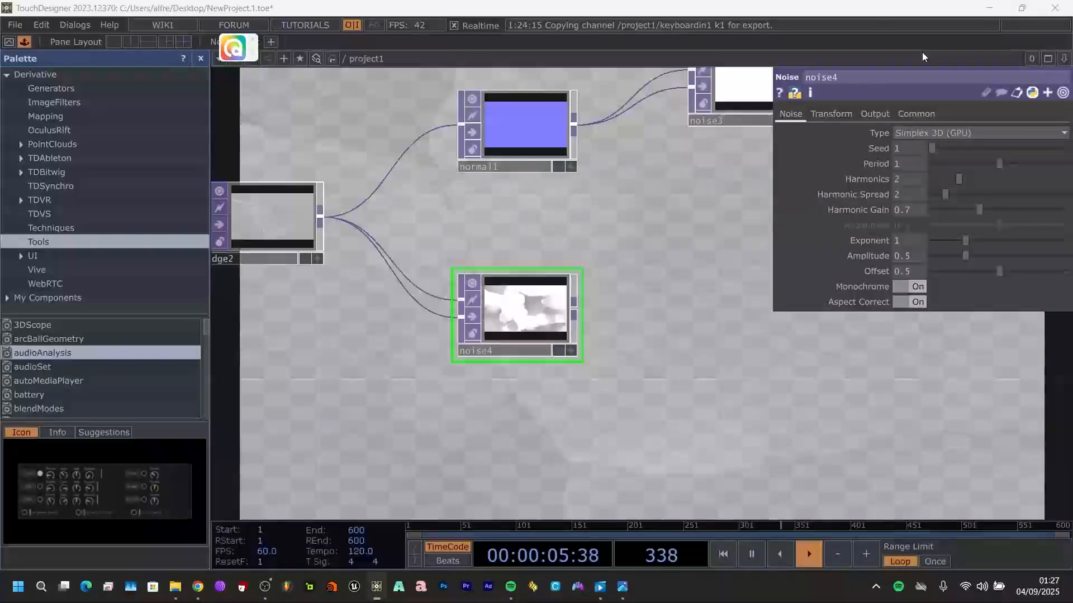
- Set the noise4 TOP's seed to 5699 and its period to 0.04
{"action": "left_click", "coordinate": [923, 149]}
{"action": "key", "text": "BackSpace"}
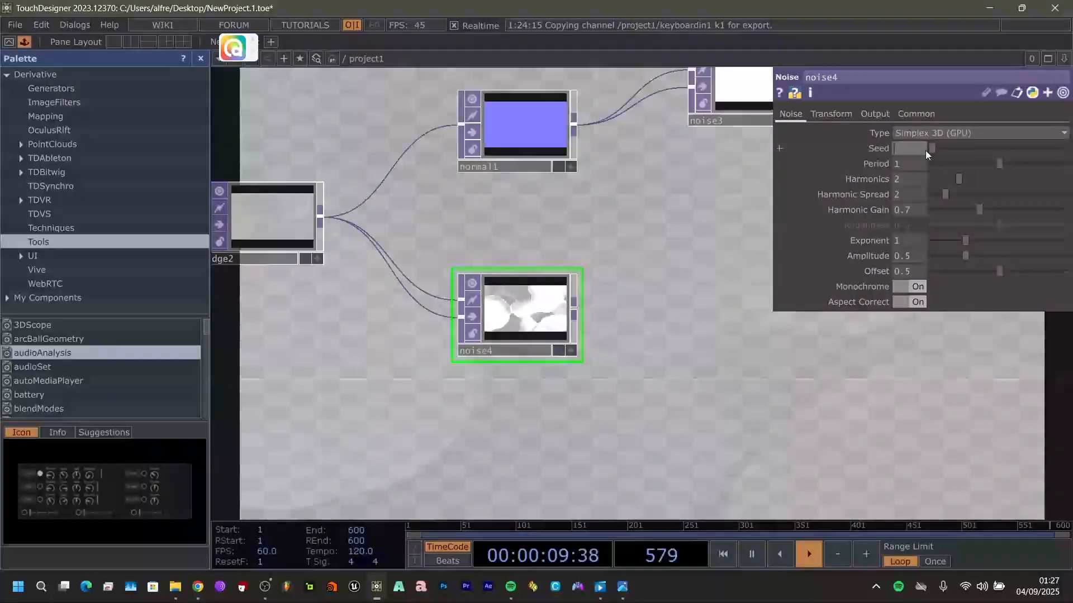
{"action": "type", "text": "5699"}
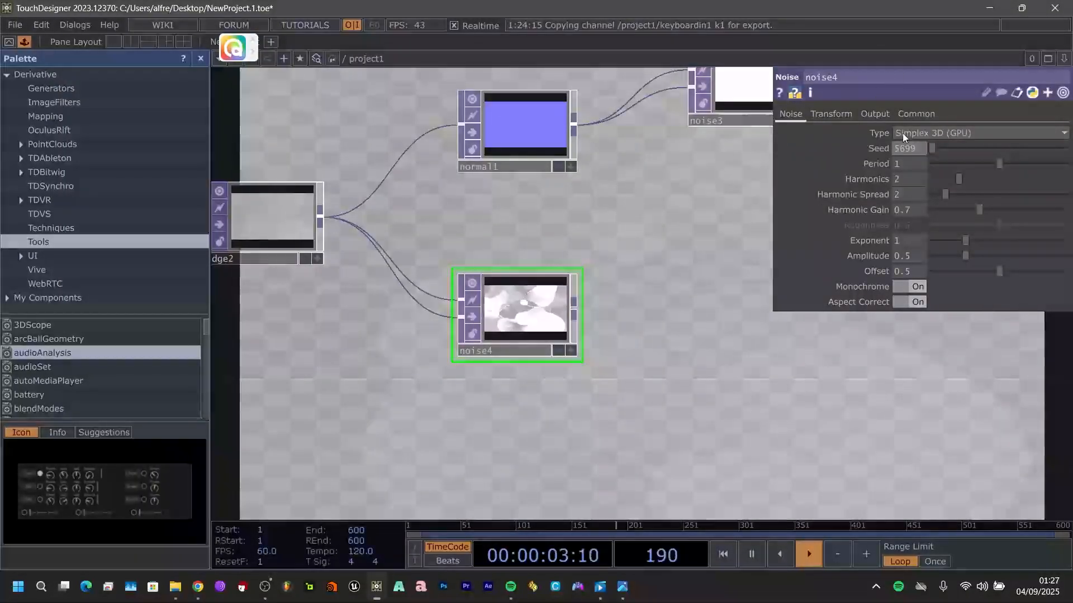
{"action": "left_click", "coordinate": [913, 163]}
{"action": "type", "text": "0"}
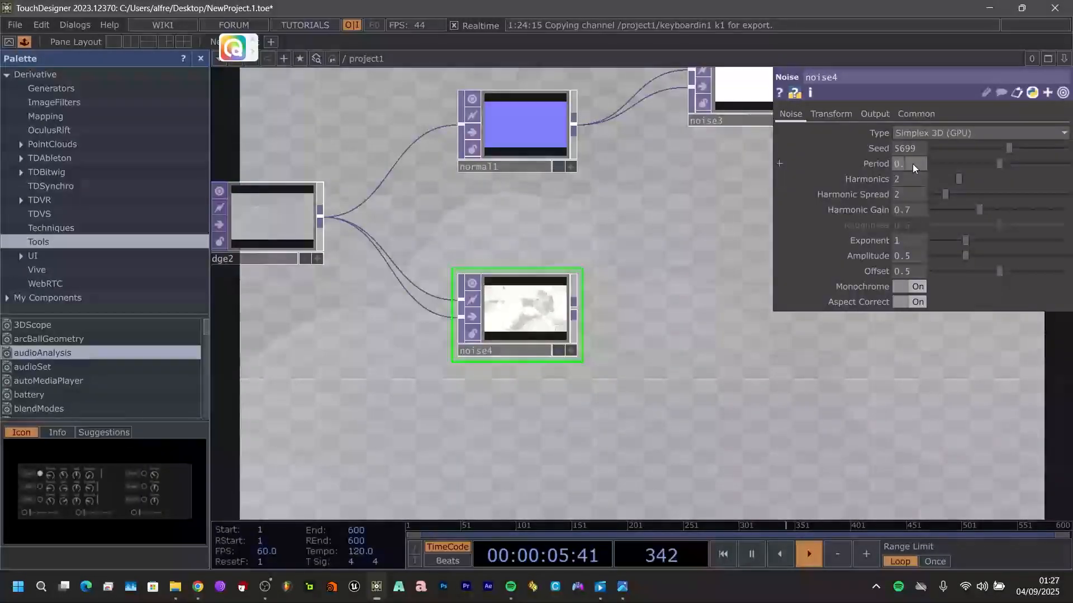
{"action": "type", "text": ".0"}
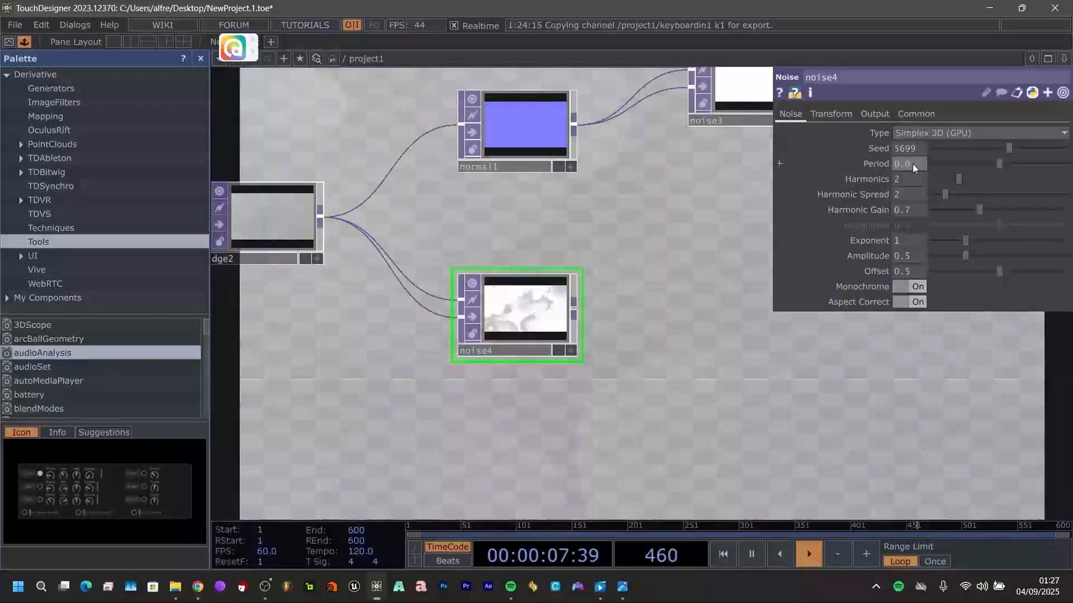
{"action": "type", "text": "4"}
{"action": "key", "text": "Return"}
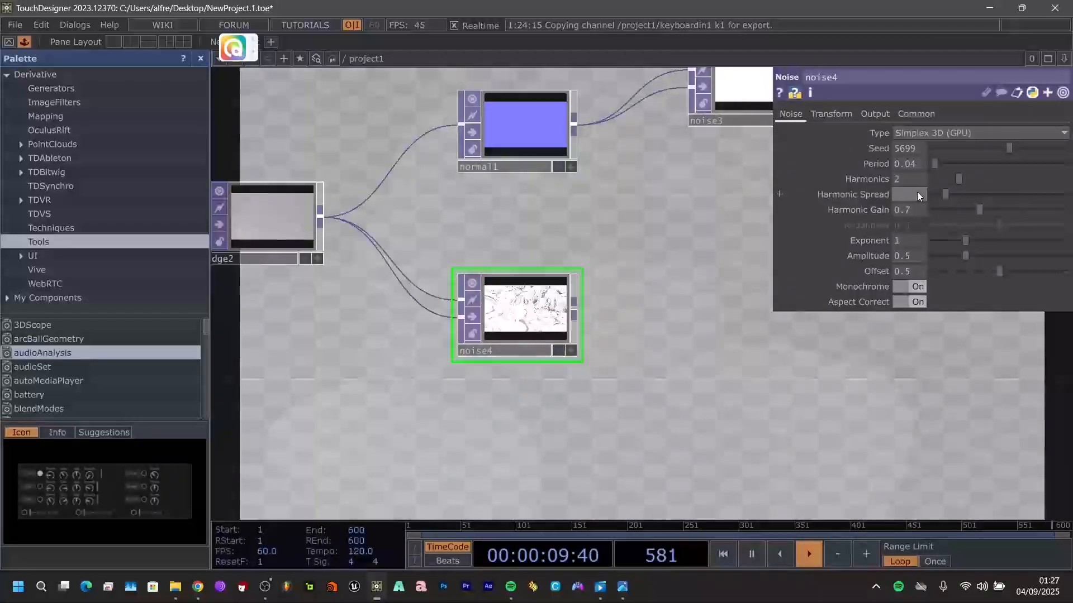
- Set noise4's harmonic spread to 0.9 and its exponent to 0.98
{"action": "type", "text": "0.9"}
{"action": "key", "text": "Return"}
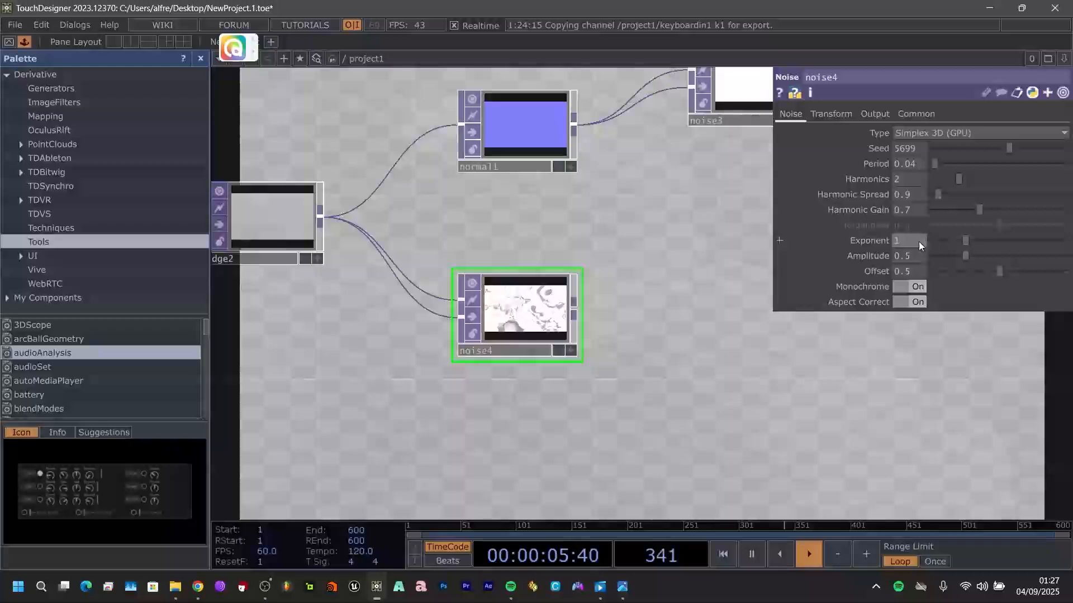
{"action": "type", "text": "0"}
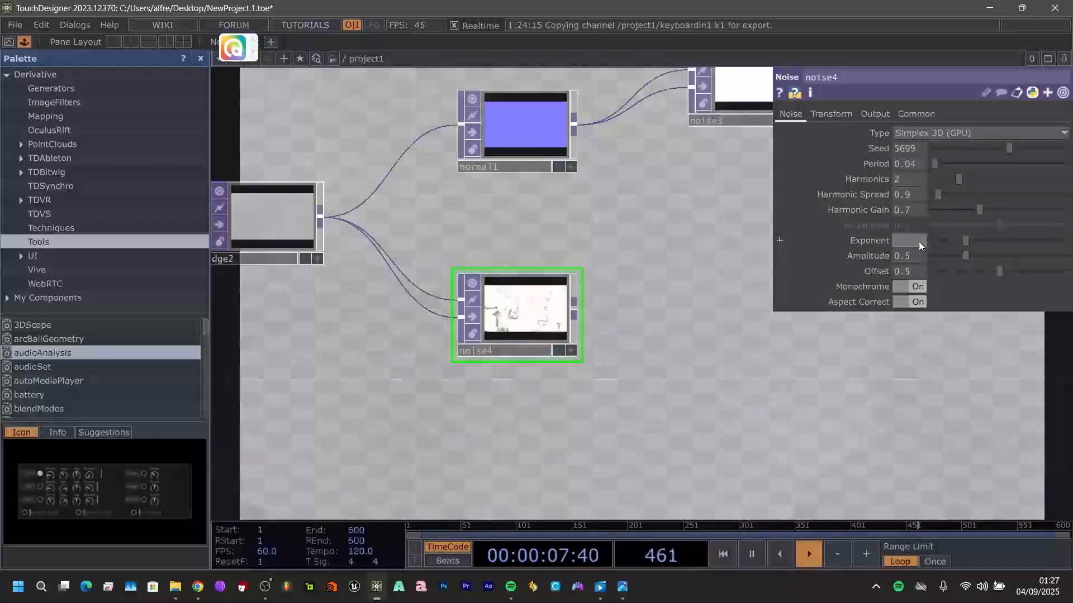
{"action": "type", "text": ".98"}
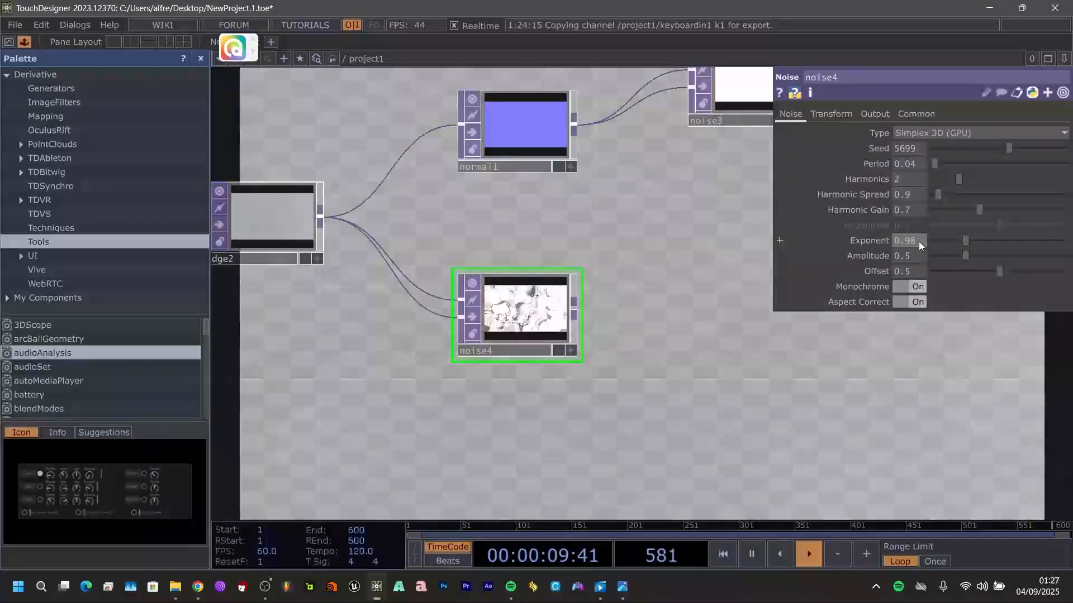
- Set noise4's amplitude to 1.39 and its offset to 0.588
{"action": "left_click", "coordinate": [919, 256]}
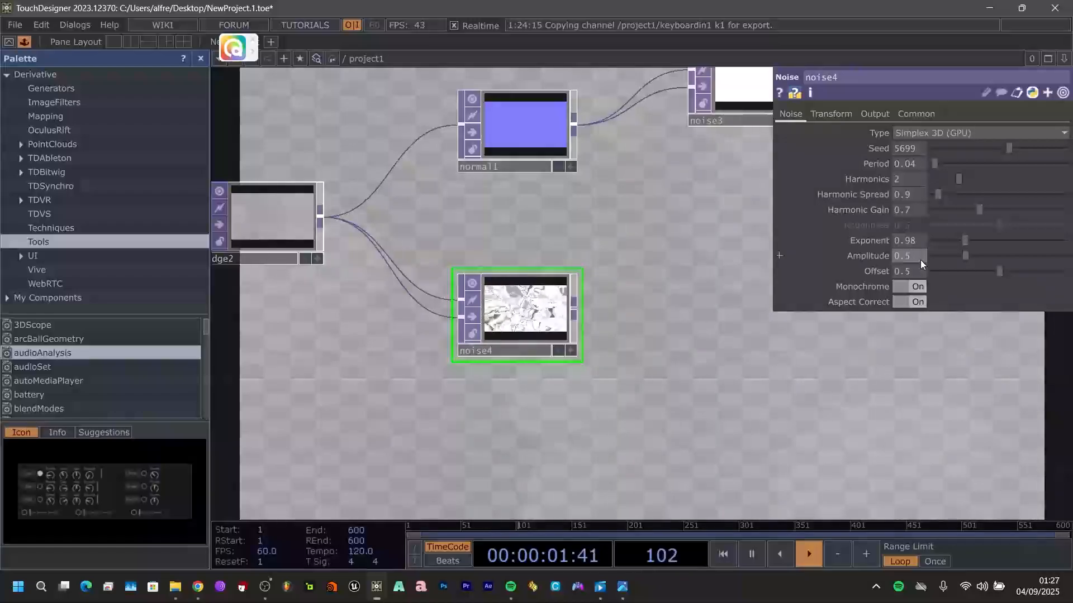
{"action": "key", "text": "BackSpace"}
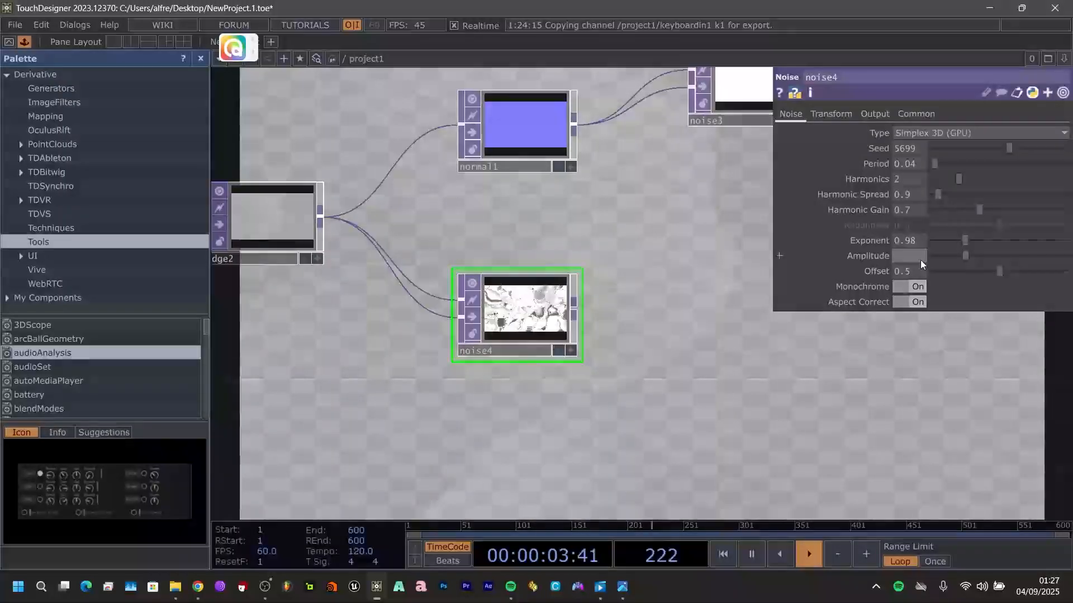
{"action": "type", "text": "1.3"}
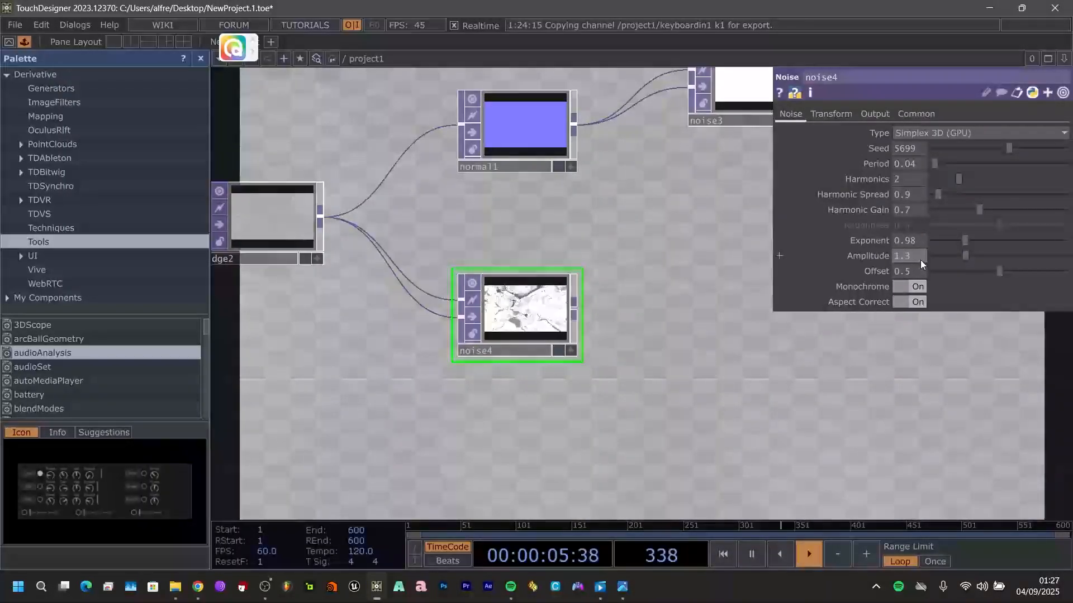
{"action": "type", "text": "9"}
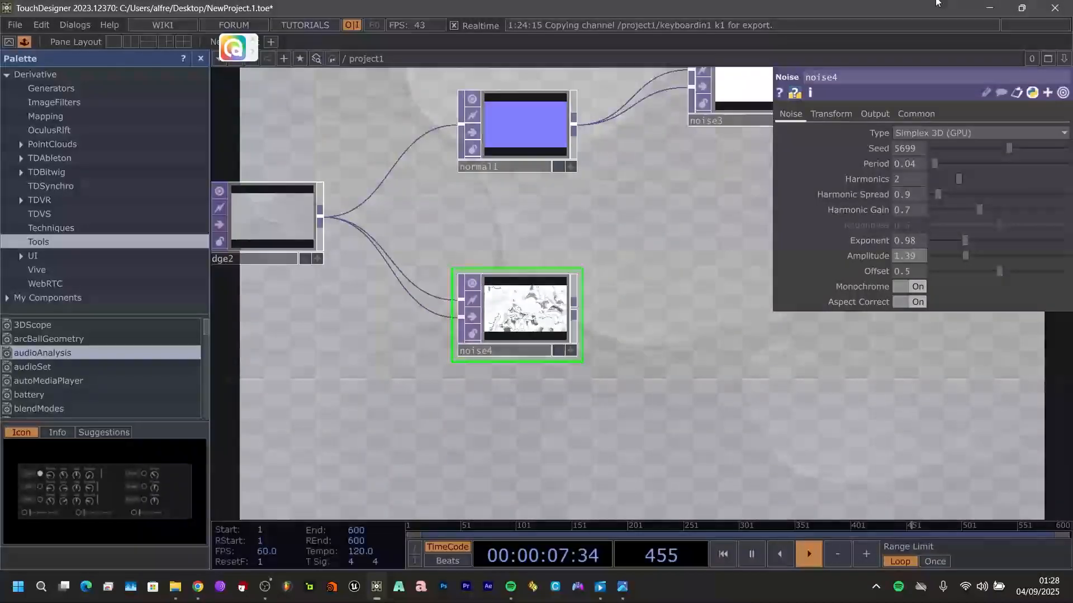
{"action": "key", "text": "Return"}
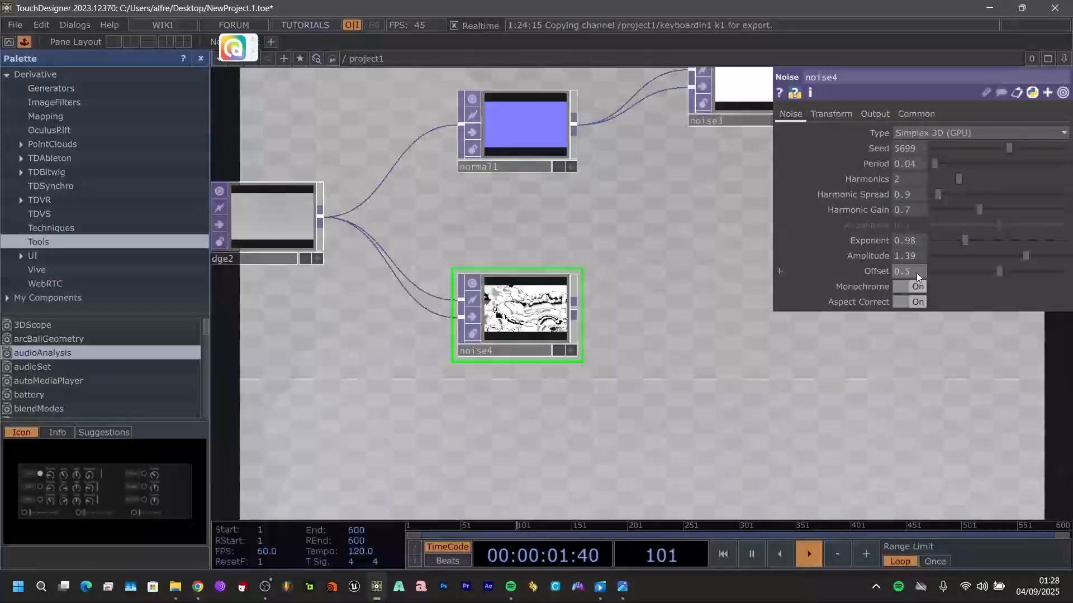
{"action": "type", "text": "88"}
{"action": "key", "text": "Return"}
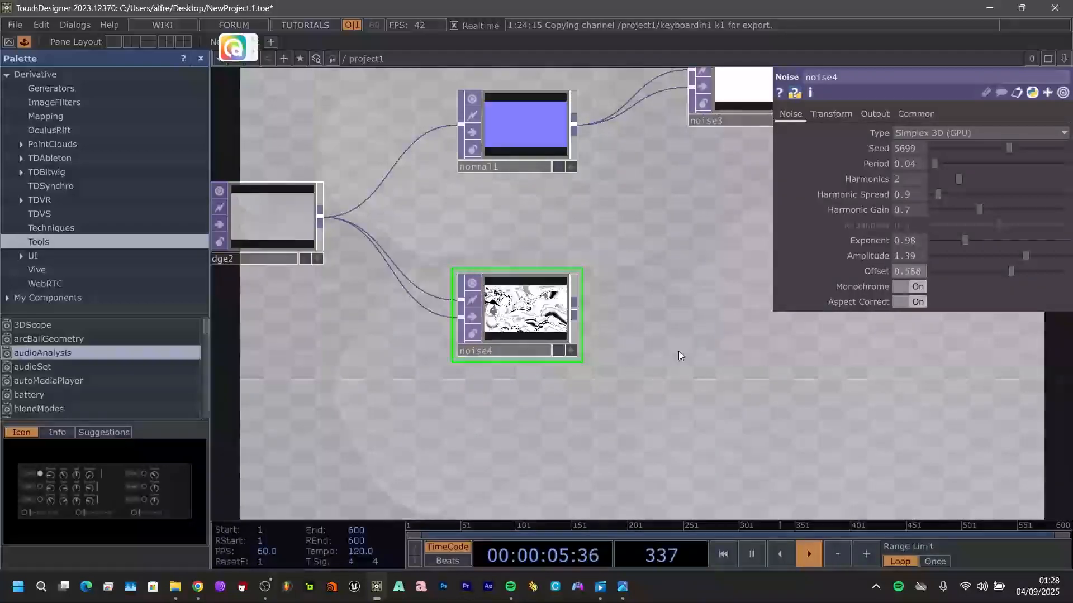
- Move the noise4 TOP slightly further right in the network, away from the edge2 TOP
{"action": "left_click_drag", "start_coordinate": [702, 303], "coordinate": [521, 317]}
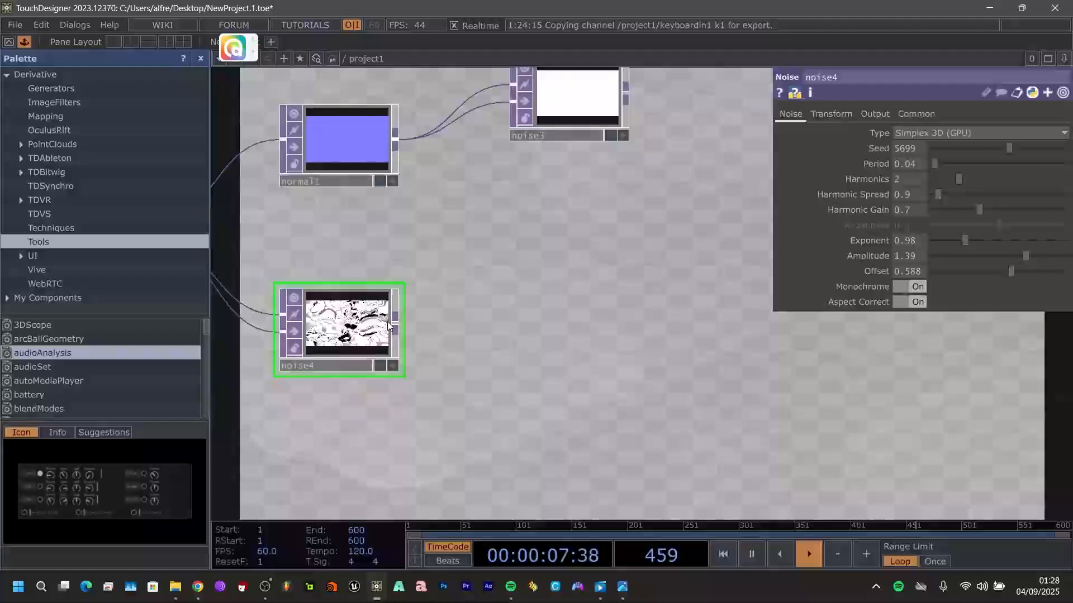
{"action": "left_click_drag", "start_coordinate": [344, 329], "coordinate": [459, 329]}
{"action": "scroll", "coordinate": [625, 287], "scroll_direction": "down", "scroll_amount": 5}
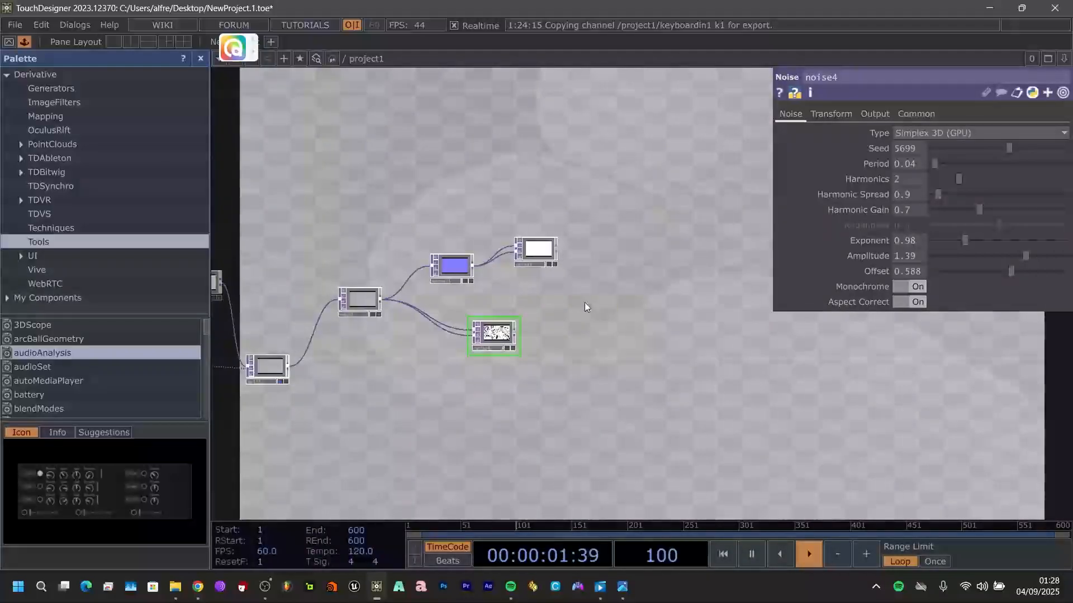
{"action": "scroll", "coordinate": [606, 316], "scroll_direction": "up", "scroll_amount": 5}
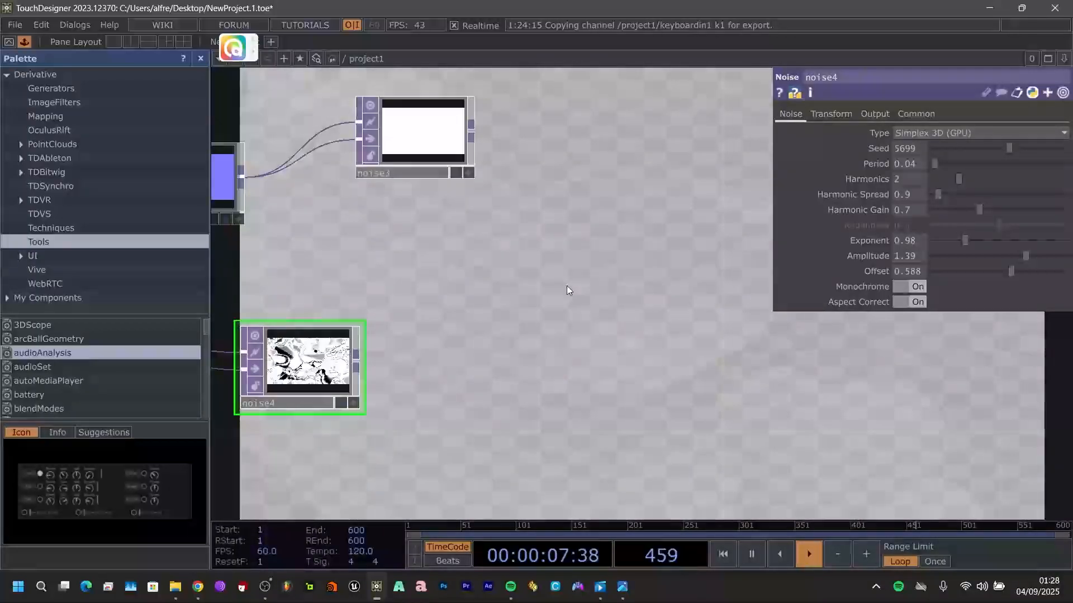
{"action": "double_click", "coordinate": [535, 273]}
{"action": "left_click", "coordinate": [535, 273]}
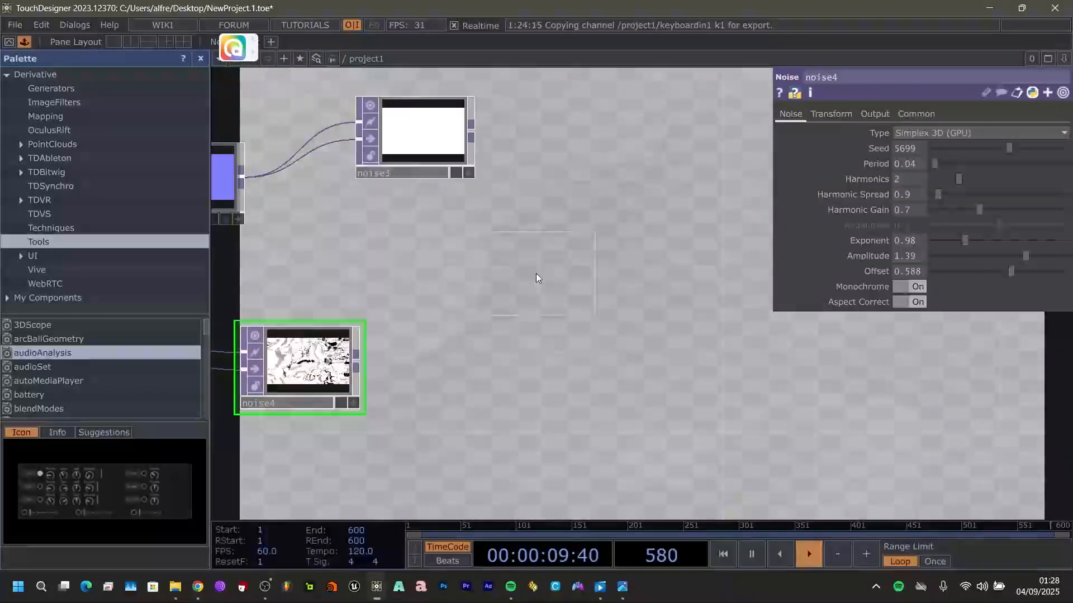
{"action": "left_click", "coordinate": [540, 271]}
{"action": "key", "text": "Delete"}
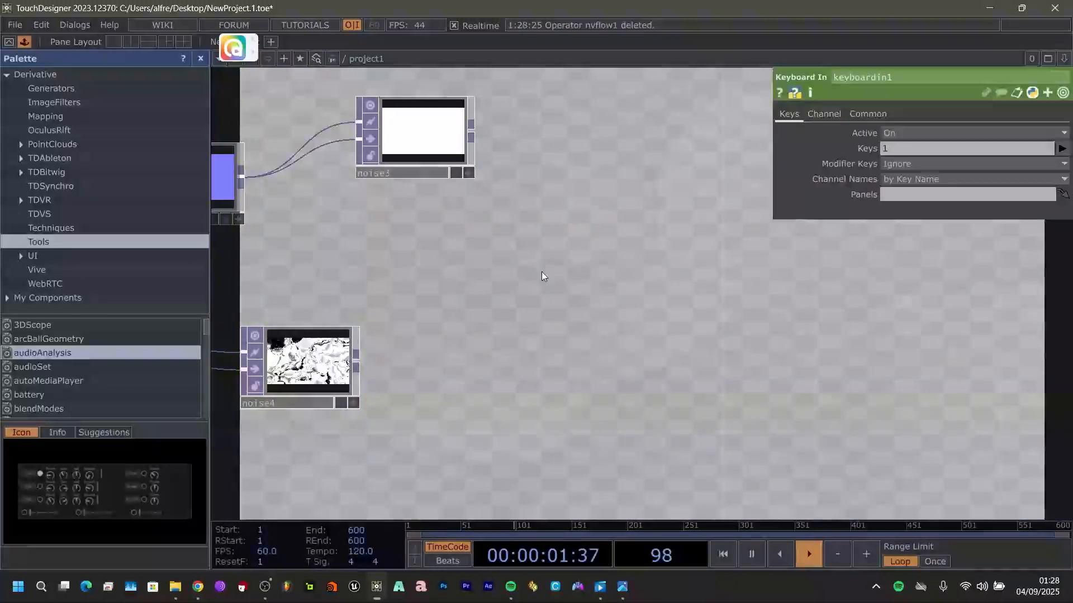
- Add a Composite TOP to the right of the two noise TOPs and connect the noise3 and noise4 outputs to its input
{"action": "double_click", "coordinate": [486, 303]}
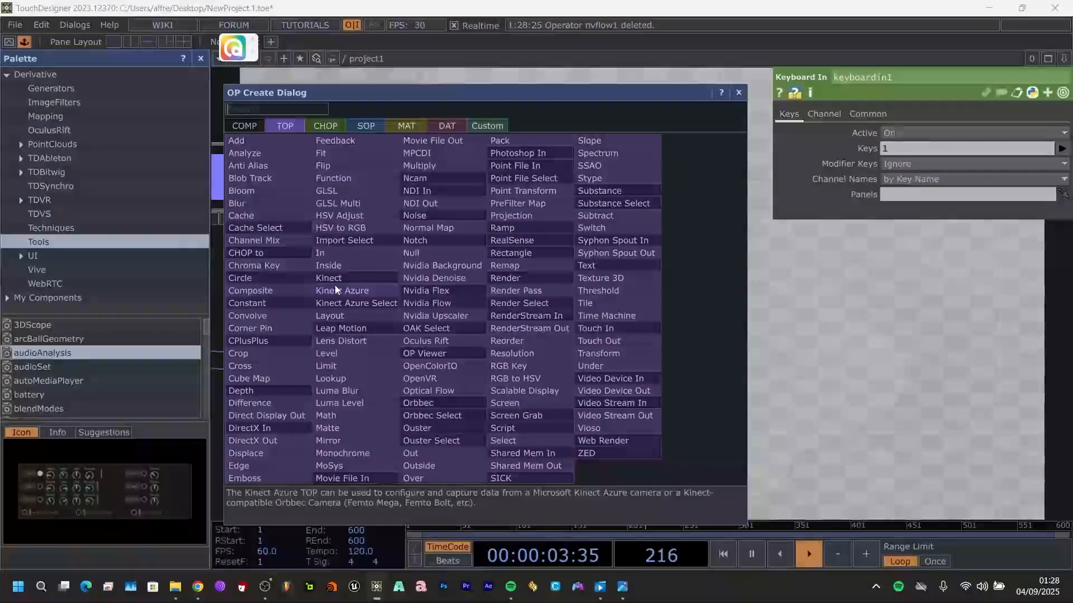
{"action": "left_click", "coordinate": [259, 287]}
{"action": "left_click", "coordinate": [633, 238]}
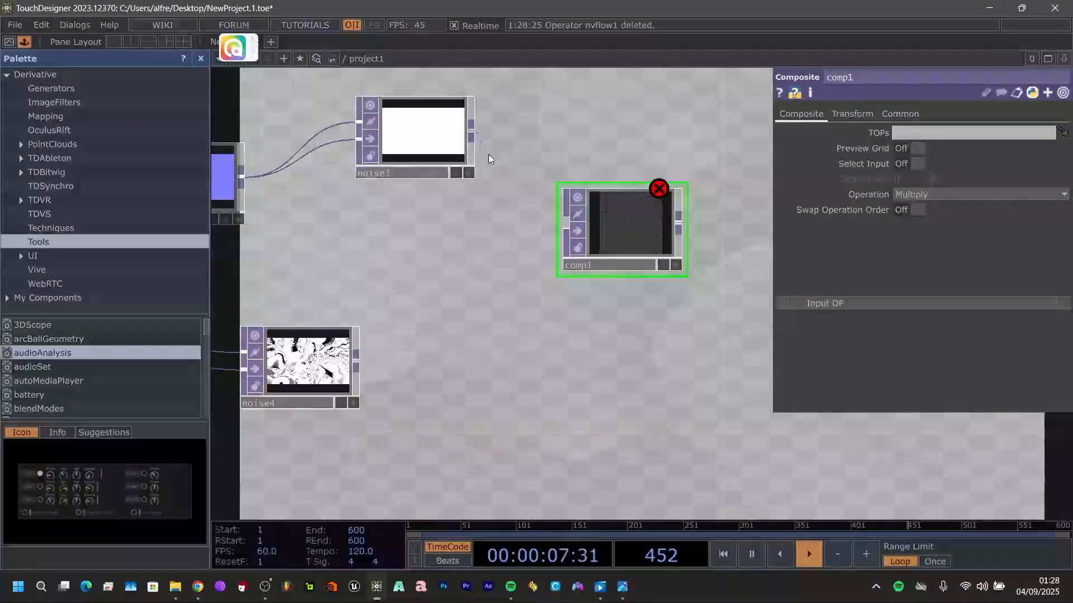
{"action": "left_click", "coordinate": [552, 229]}
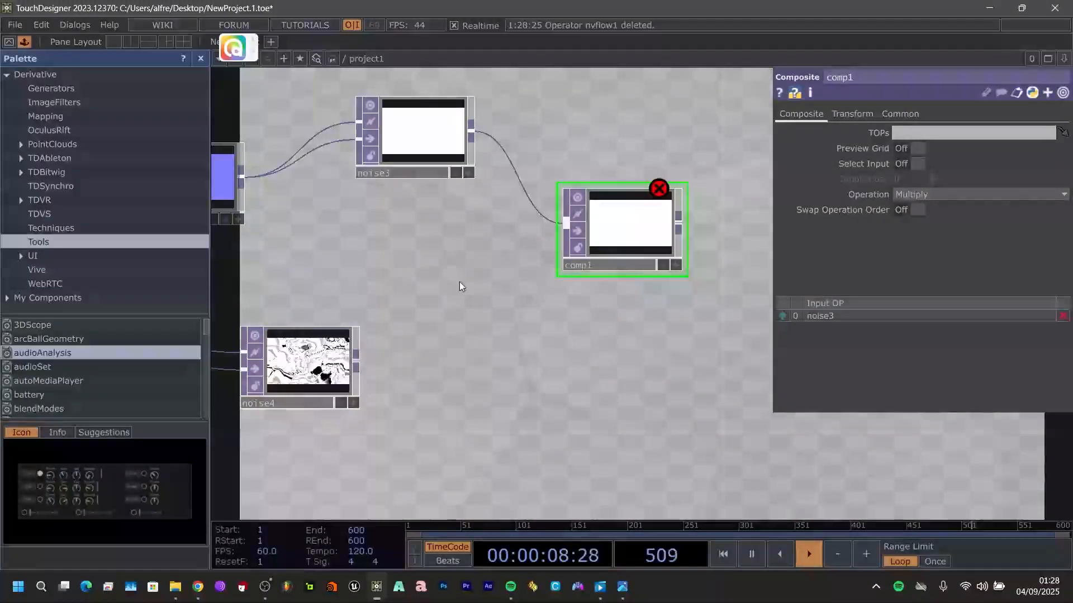
{"action": "left_click", "coordinate": [358, 360]}
{"action": "left_click", "coordinate": [561, 233]}
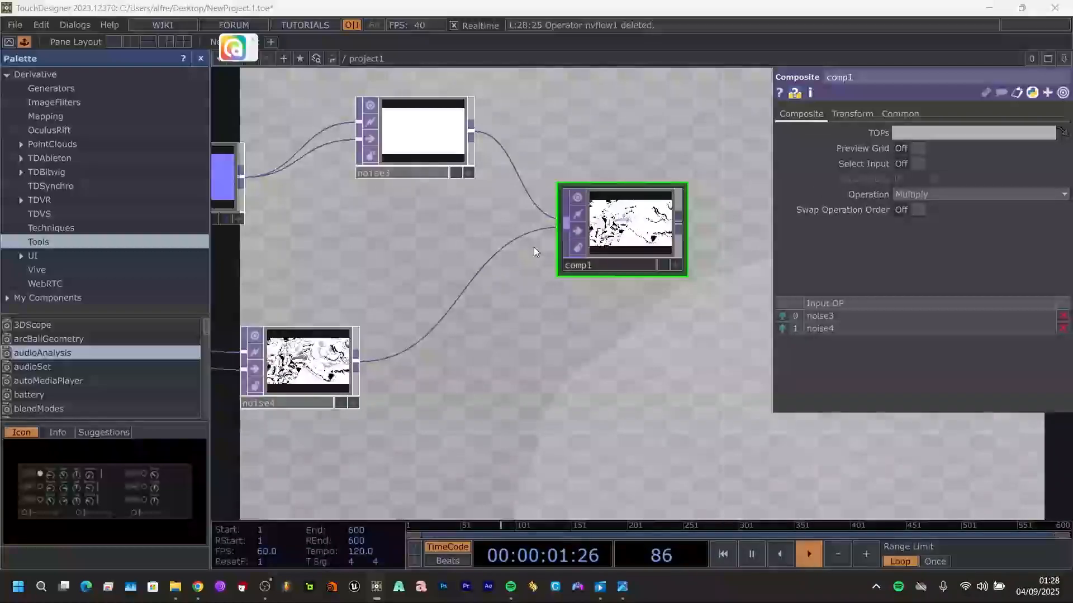
- Move the Composite TOP lower in the network and add a Null TOP to its output
{"action": "left_click_drag", "start_coordinate": [485, 381], "coordinate": [342, 440]}
{"action": "left_click_drag", "start_coordinate": [473, 296], "coordinate": [470, 389]}
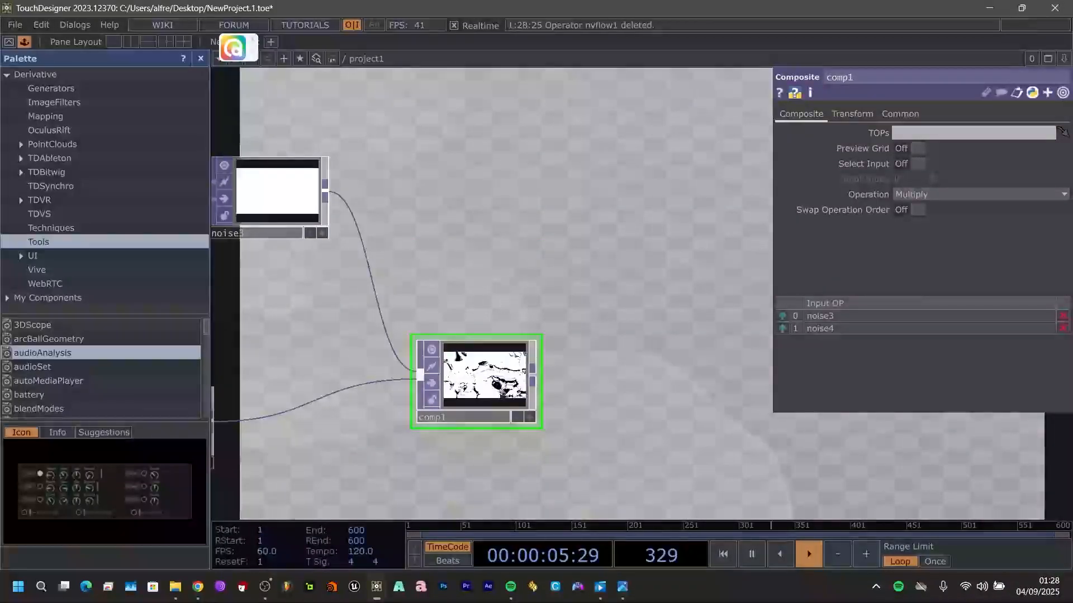
{"action": "left_click_drag", "start_coordinate": [569, 304], "coordinate": [475, 184]}
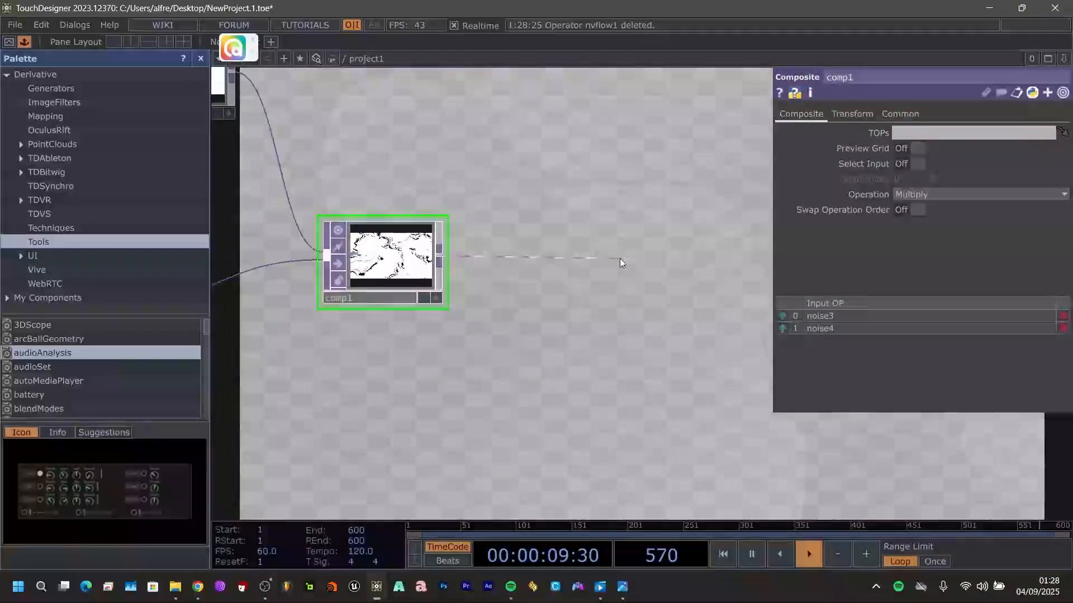
{"action": "left_click", "coordinate": [605, 258]}
{"action": "type", "text": "null"}
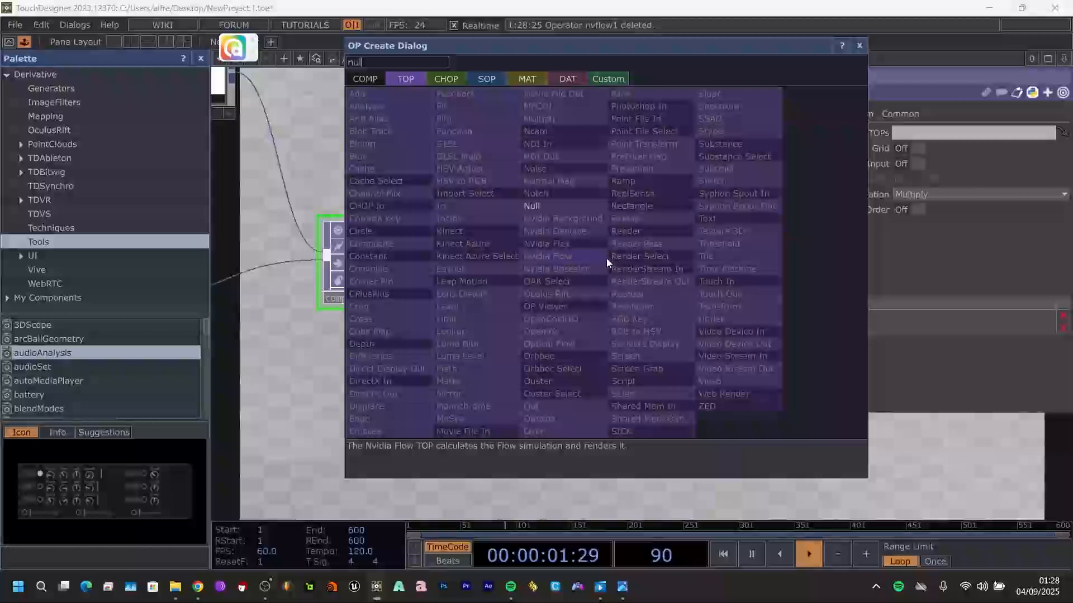
{"action": "left_click", "coordinate": [530, 206]}
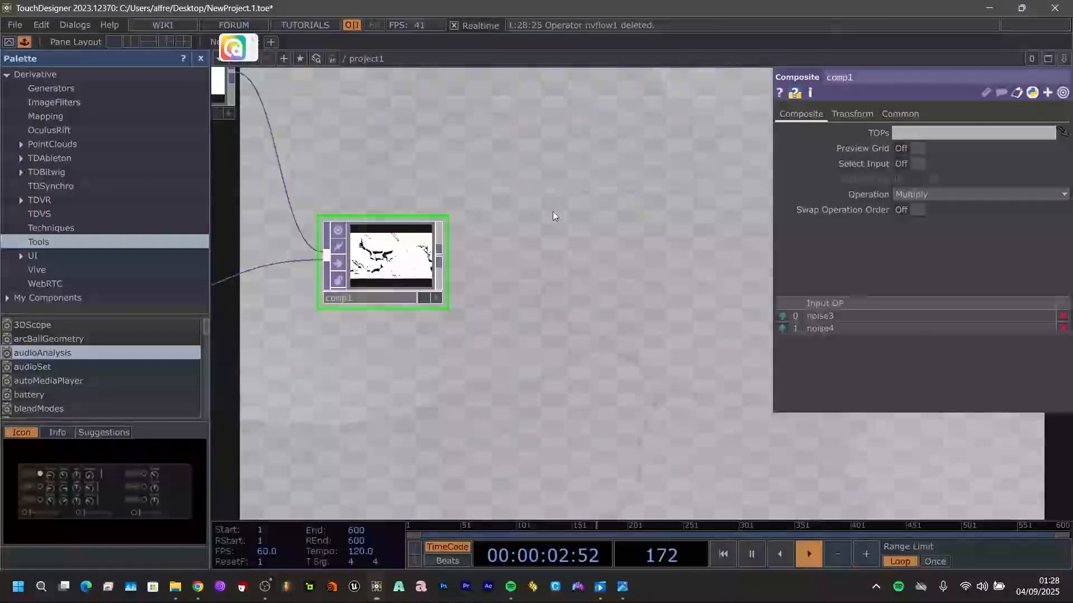
{"action": "left_click", "coordinate": [603, 262]}
- Switch off the network background display of the TOP that feeds edge2
{"action": "left_click_drag", "start_coordinate": [547, 335], "coordinate": [385, 324]}
{"action": "scroll", "coordinate": [386, 323], "scroll_direction": "down", "scroll_amount": 8}
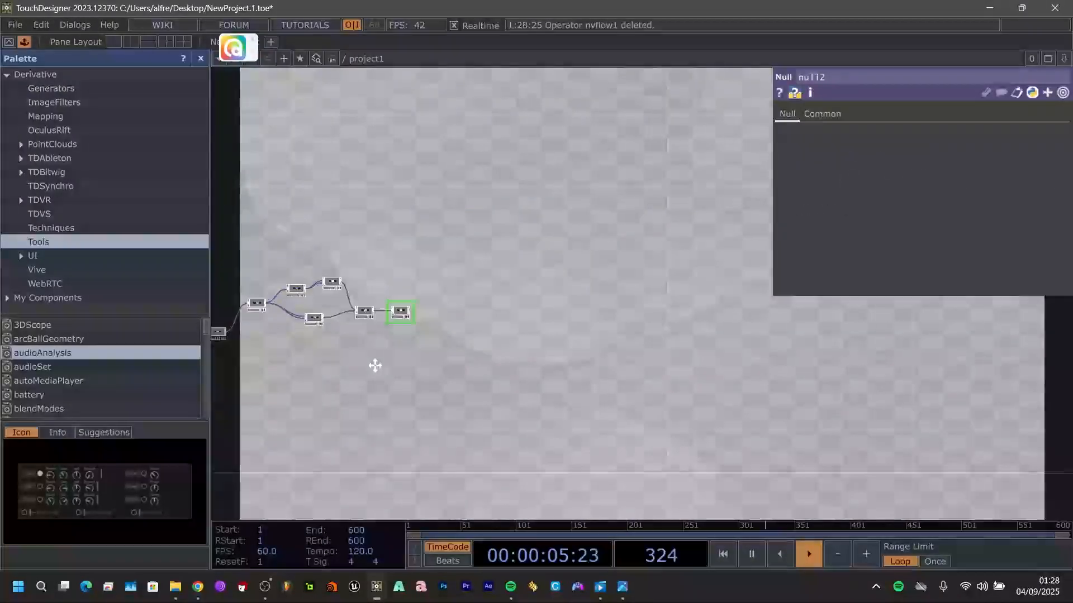
{"action": "left_click_drag", "start_coordinate": [376, 367], "coordinate": [532, 359]}
{"action": "scroll", "coordinate": [347, 343], "scroll_direction": "up", "scroll_amount": 5}
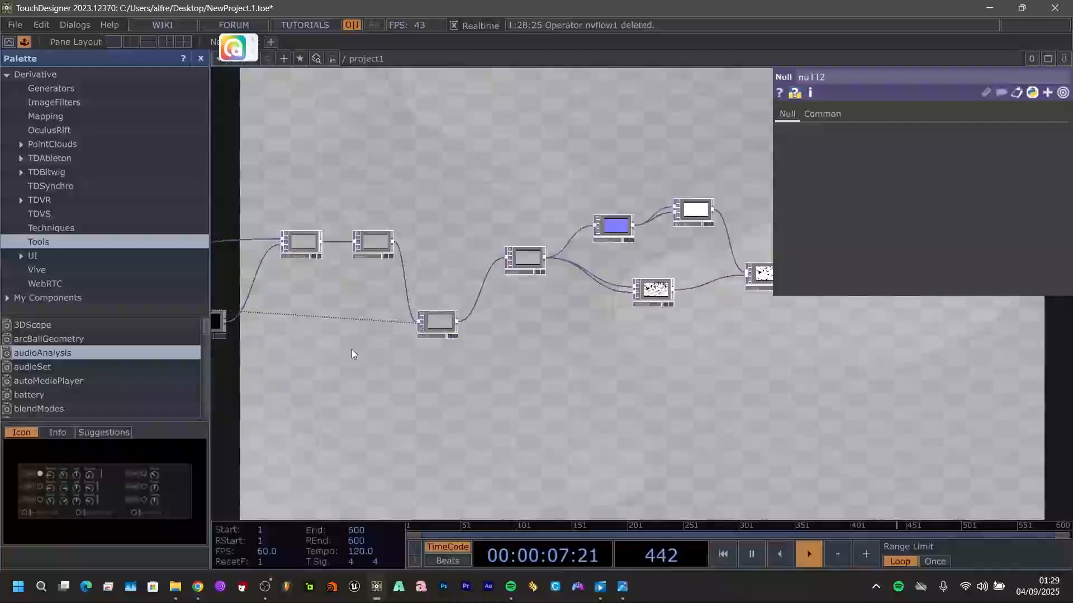
{"action": "left_click", "coordinate": [473, 334]}
{"action": "left_click_drag", "start_coordinate": [376, 345], "coordinate": [234, 336]}
{"action": "left_click_drag", "start_coordinate": [659, 374], "coordinate": [347, 375]}
- Preview the null2 image as the network background and switch that display off again
{"action": "scroll", "coordinate": [553, 305], "scroll_direction": "up", "scroll_amount": 3}
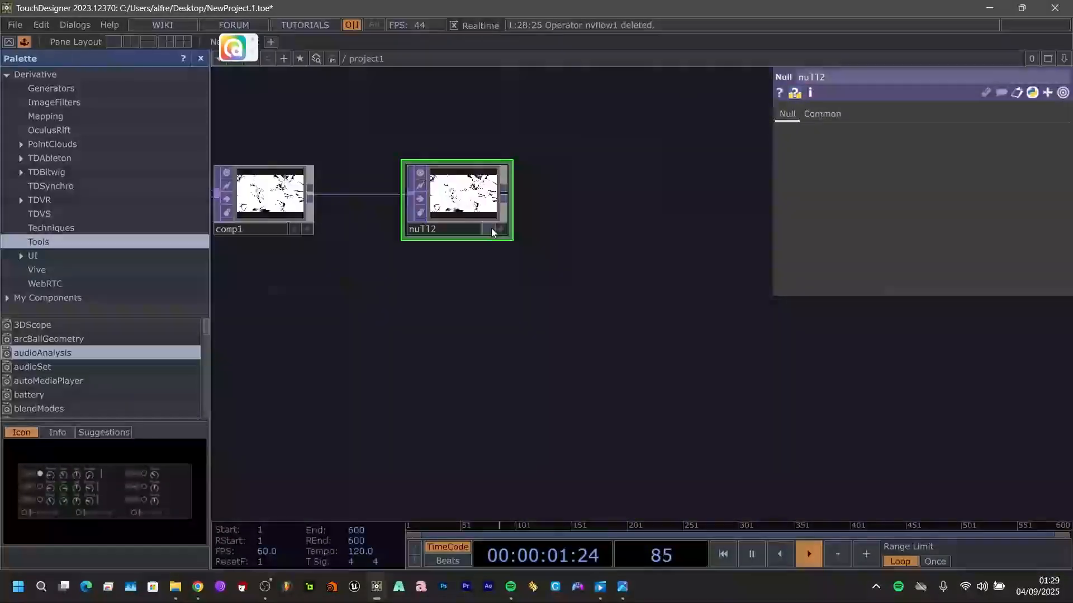
{"action": "left_click", "coordinate": [489, 229]}
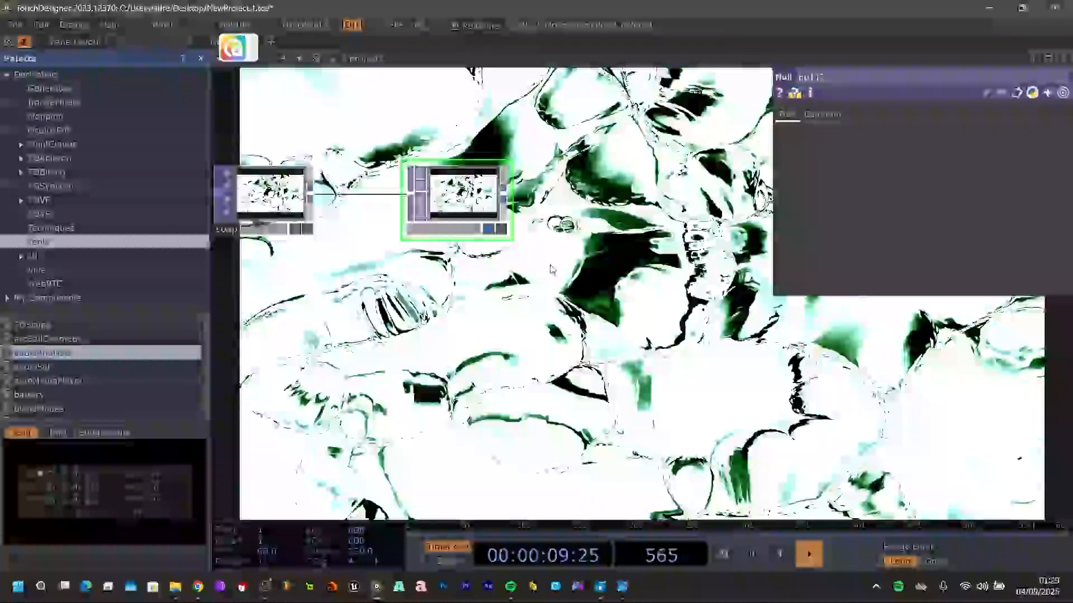
{"action": "left_click_drag", "start_coordinate": [507, 282], "coordinate": [371, 311]}
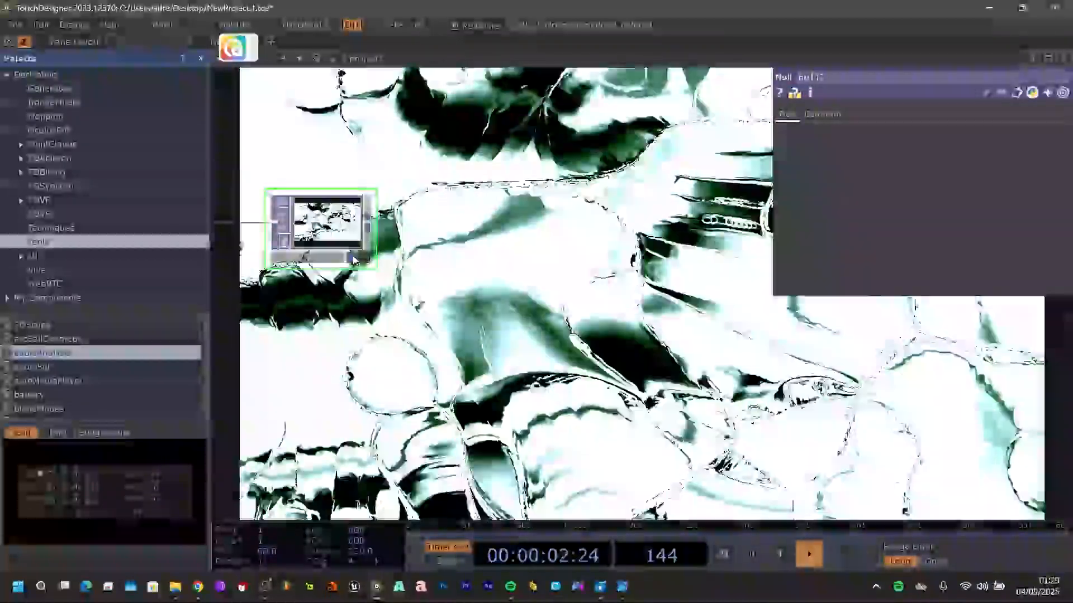
{"action": "left_click", "coordinate": [352, 257]}
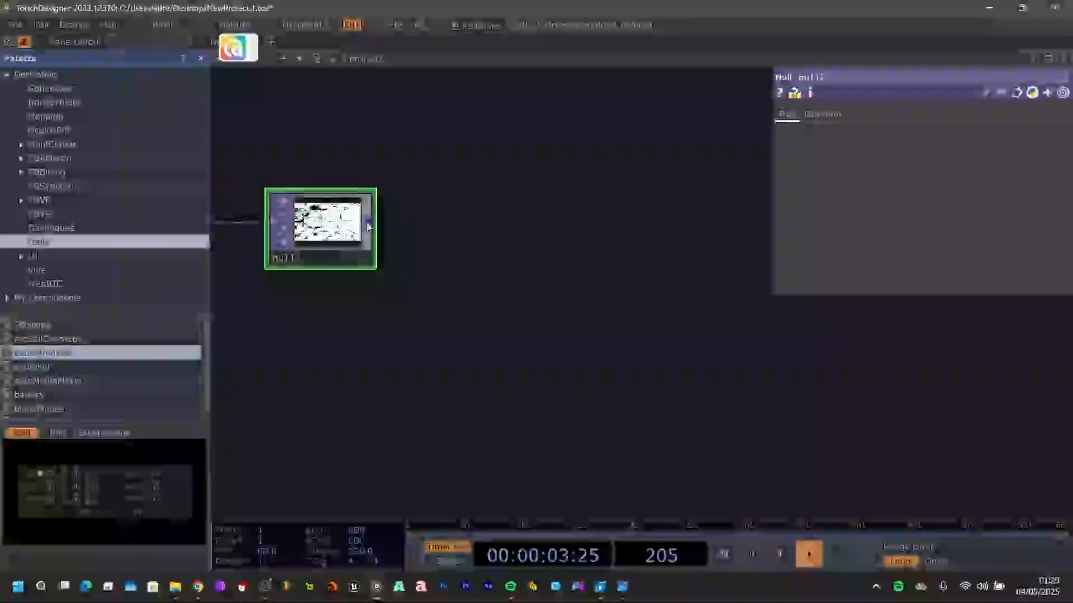
{"action": "left_click", "coordinate": [367, 223]}
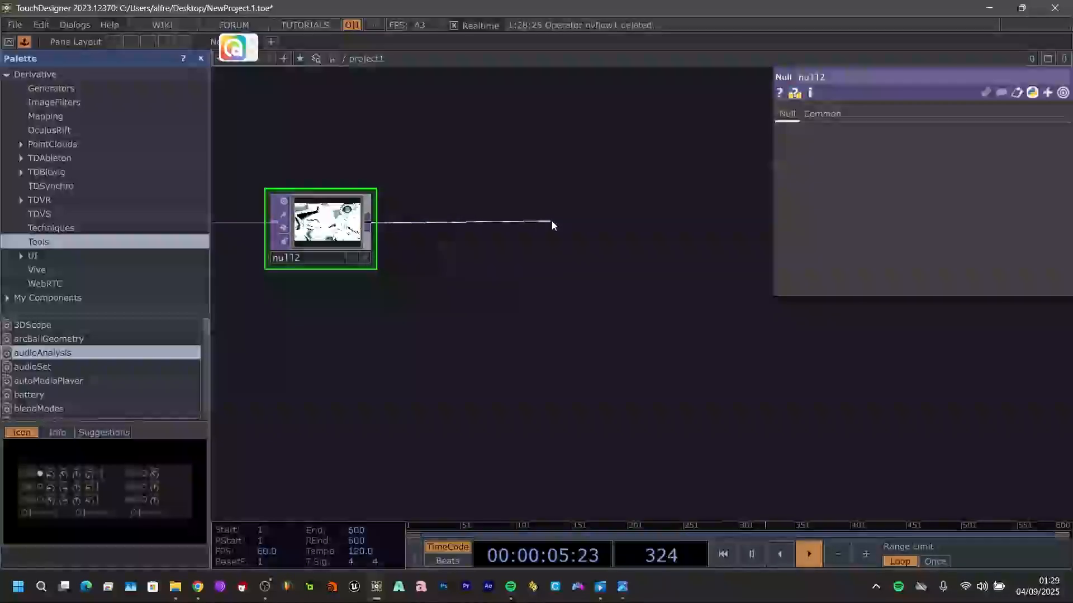
{"action": "left_click", "coordinate": [544, 230]}
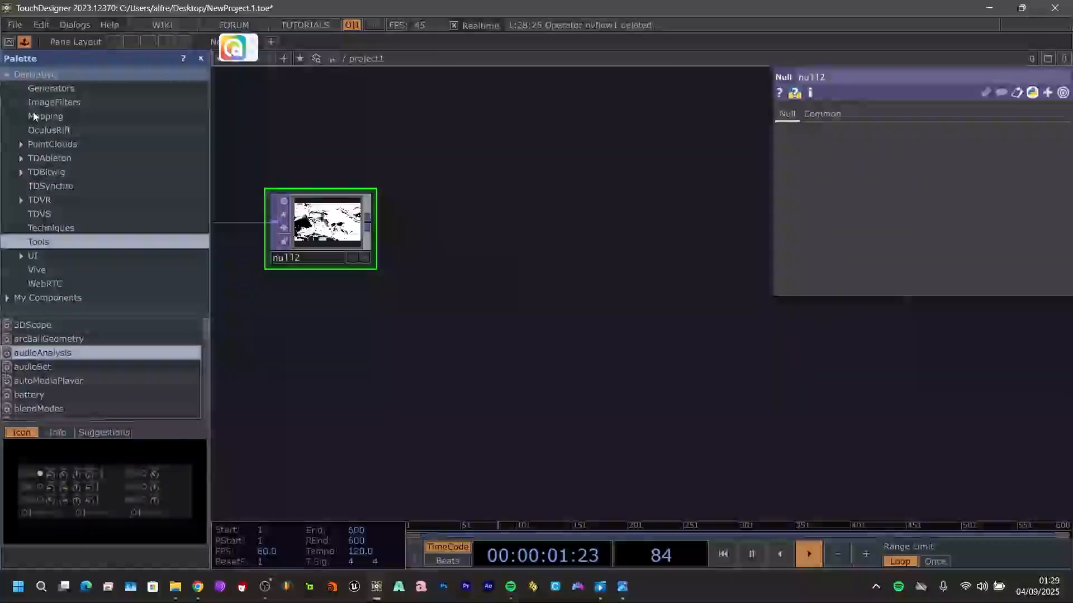
- Add the feedbackEdge image filter from the palette beside null2 and connect the null2 output to its input
{"action": "left_click", "coordinate": [108, 102]}
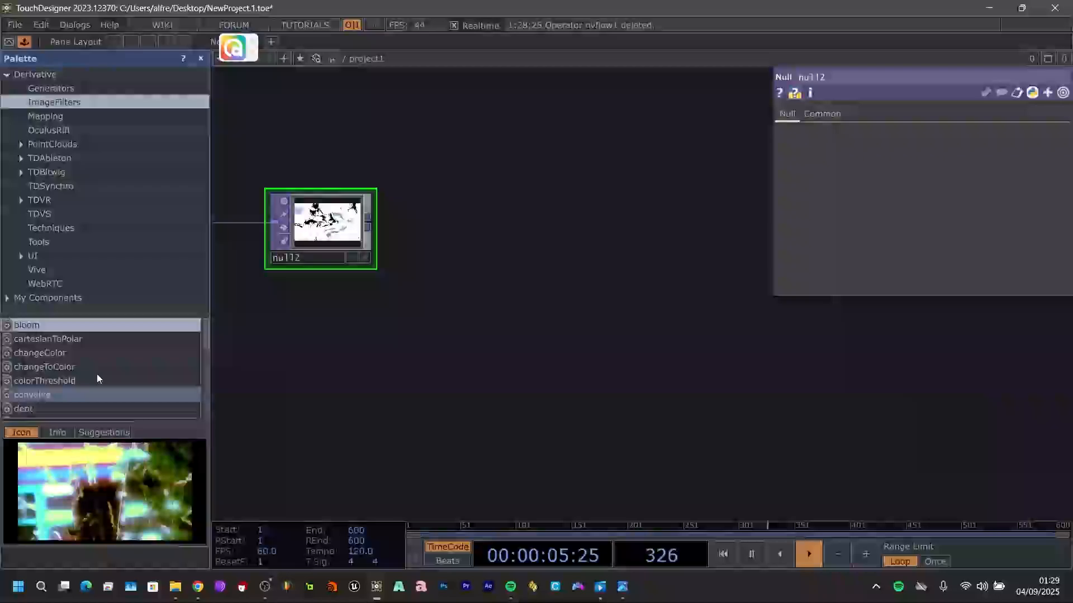
{"action": "scroll", "coordinate": [95, 376], "scroll_direction": "down", "scroll_amount": 5}
{"action": "scroll", "coordinate": [95, 377], "scroll_direction": "up", "scroll_amount": 5}
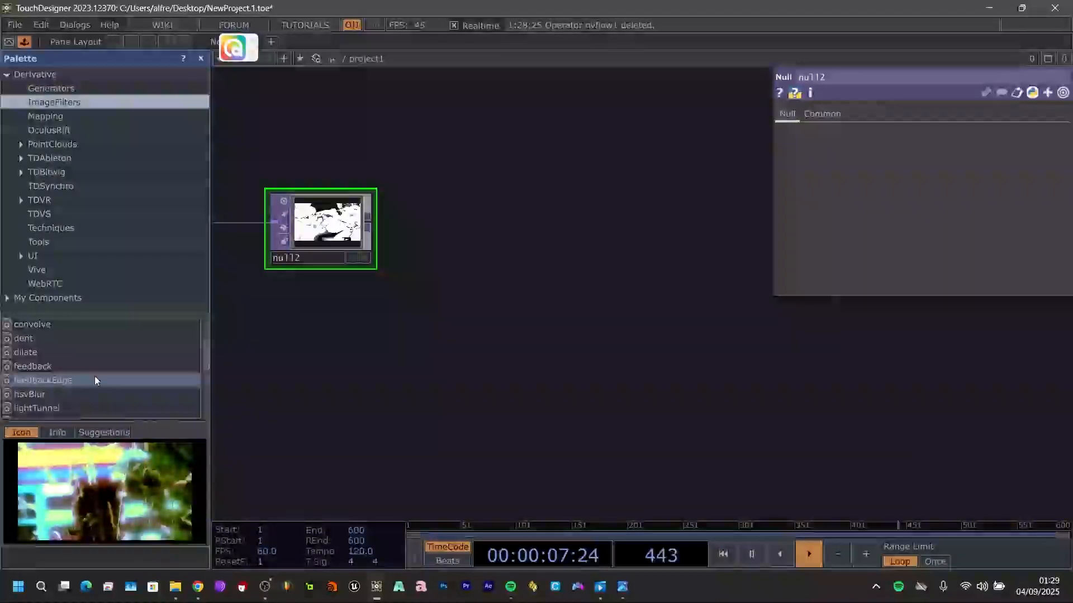
{"action": "left_click_drag", "start_coordinate": [85, 380], "coordinate": [551, 223]}
{"action": "left_click_drag", "start_coordinate": [609, 164], "coordinate": [577, 210]}
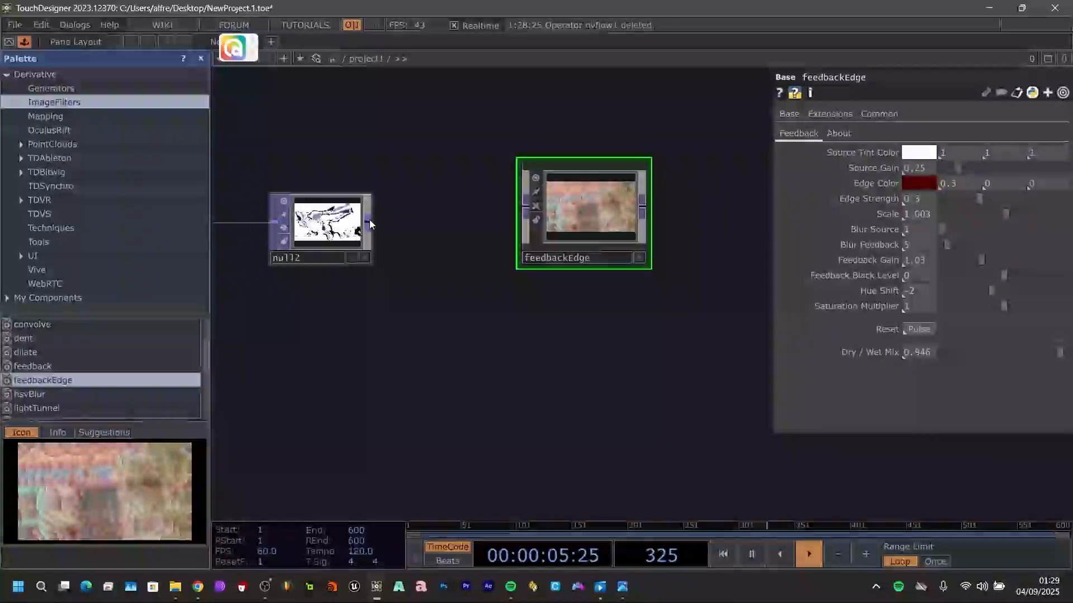
{"action": "left_click", "coordinate": [514, 212]}
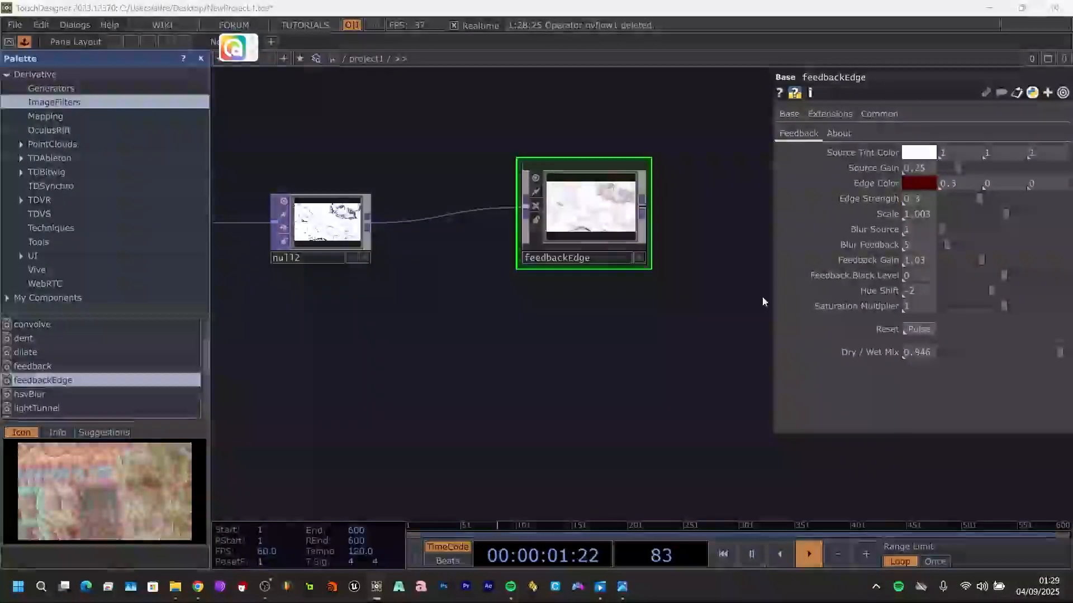
- Set the feedbackEdge Edge Color to bright green with values 0, 1 and 0.17647
{"action": "left_click", "coordinate": [916, 183]}
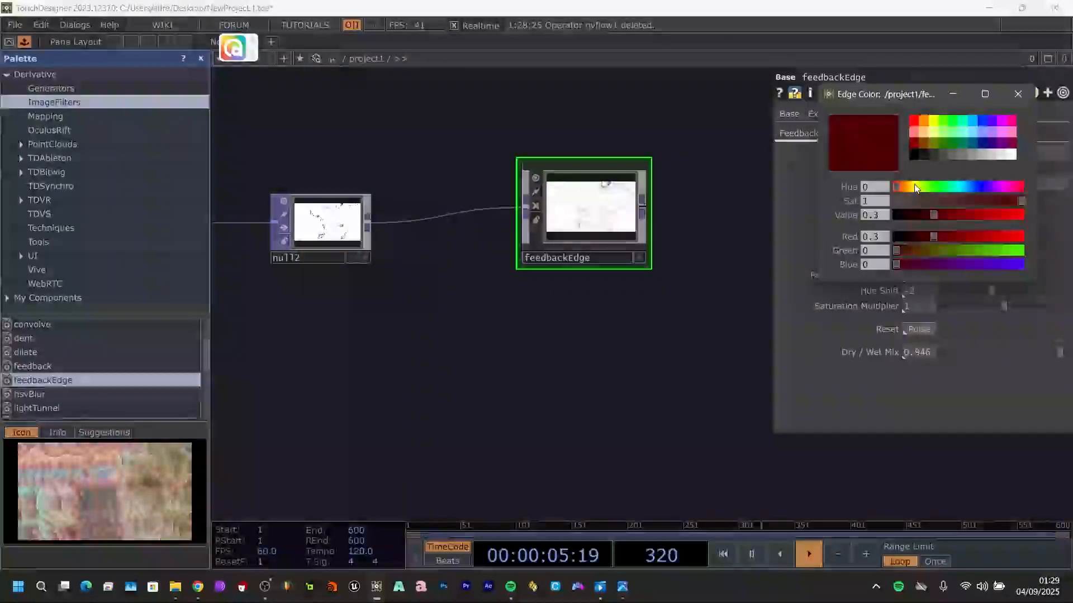
{"action": "left_click", "coordinate": [950, 122]}
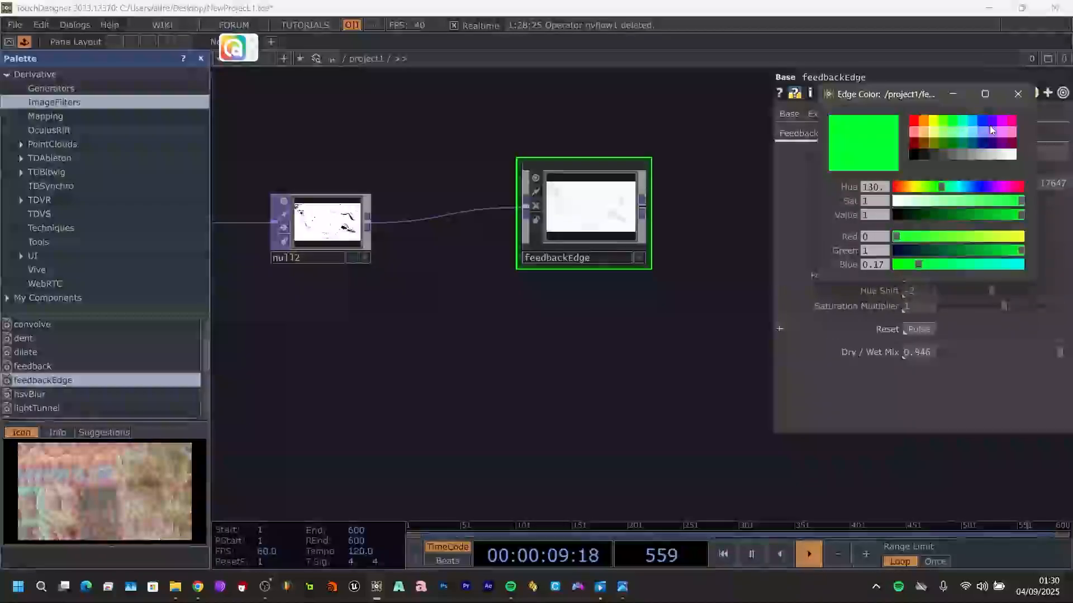
{"action": "left_click", "coordinate": [1017, 94]}
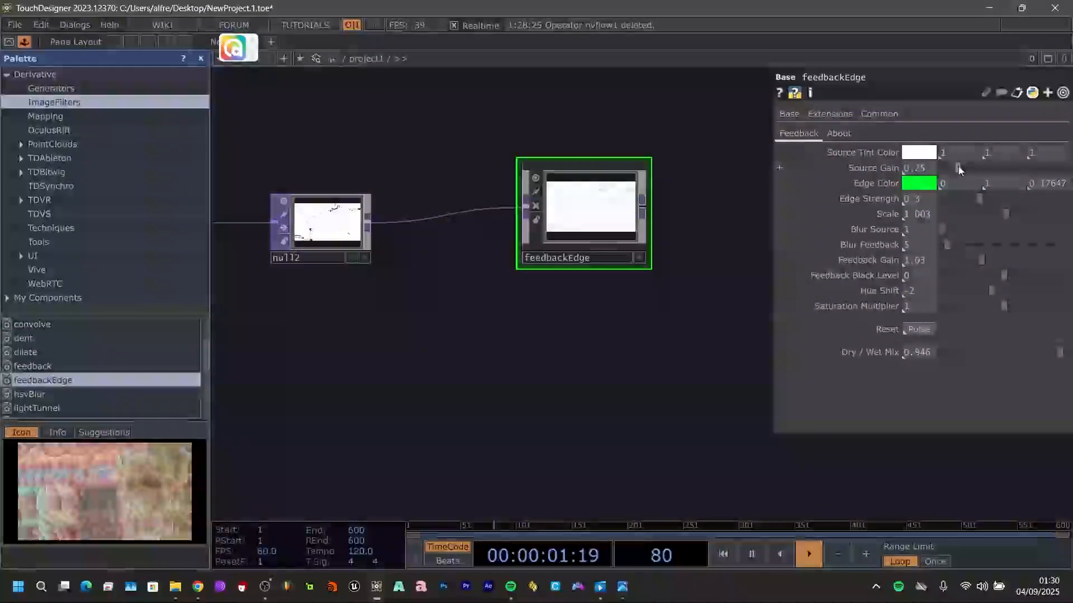
- Set the feedbackEdge Source Gain to 0.72 and its Edge Strength to 1
{"action": "left_click", "coordinate": [926, 168]}
{"action": "key", "text": "BackSpace"}
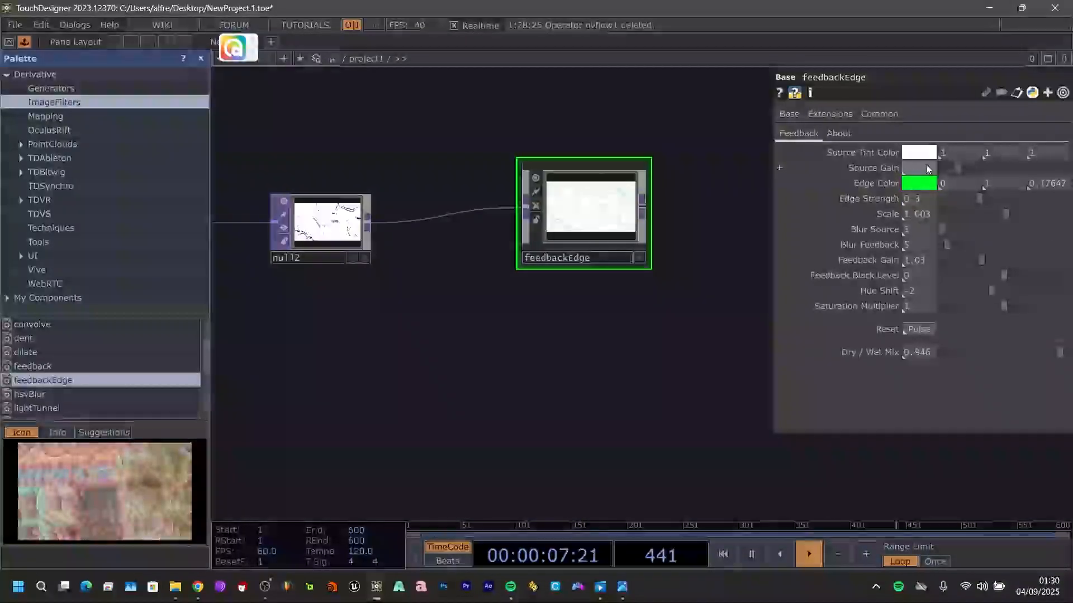
{"action": "type", "text": "0.1"}
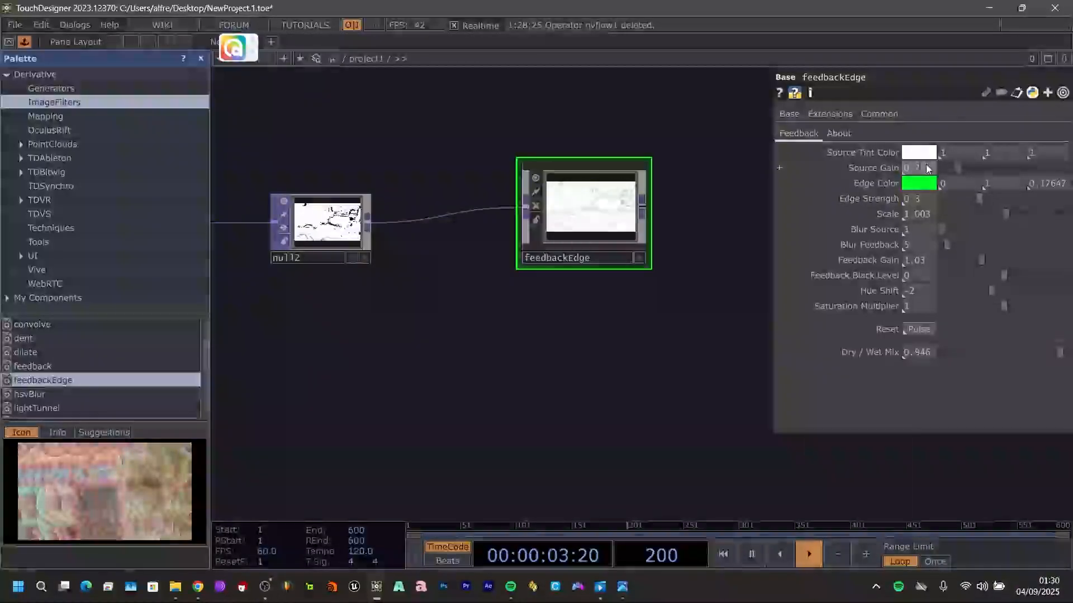
{"action": "type", "text": ".72"}
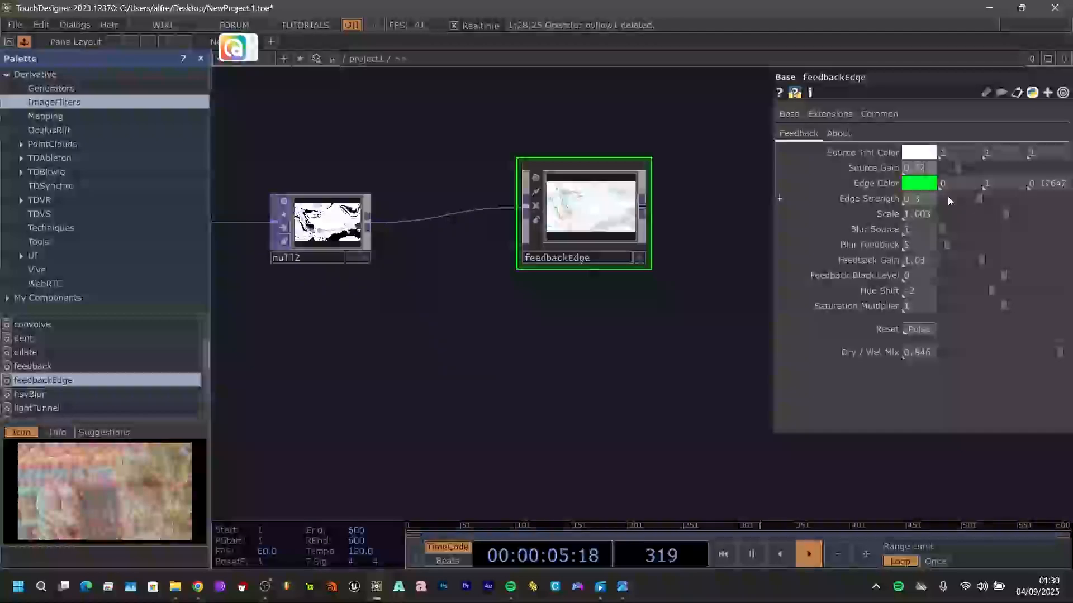
{"action": "left_click_drag", "start_coordinate": [981, 199], "coordinate": [1064, 199]}
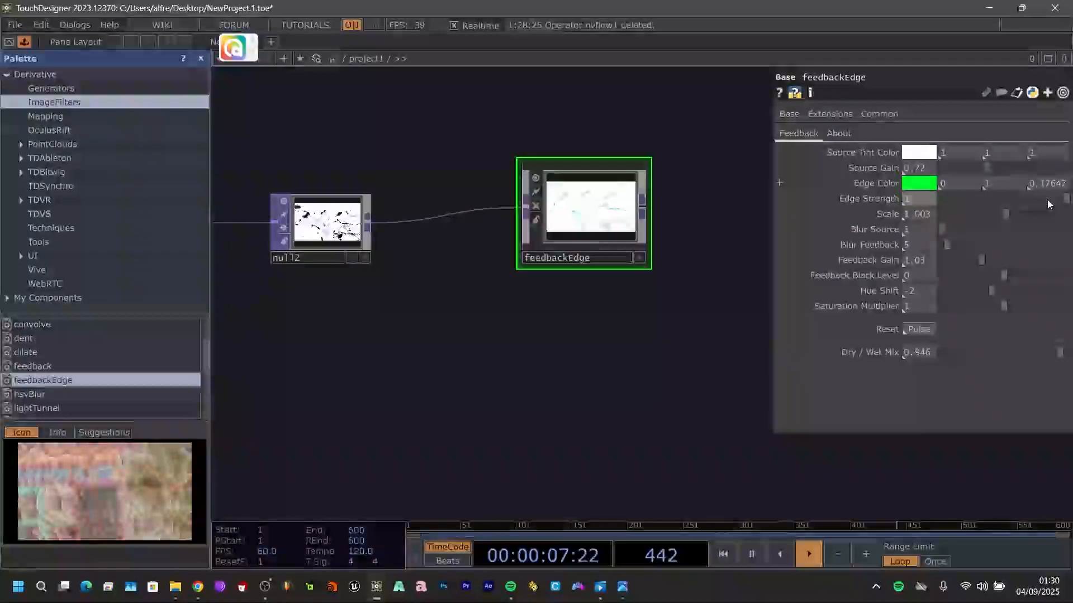
- Set the feedbackEdge Scale to 1.014 and its Blur Feedback to 1
{"action": "scroll", "coordinate": [929, 216], "scroll_direction": "down", "scroll_amount": 5}
{"action": "scroll", "coordinate": [930, 216], "scroll_direction": "up", "scroll_amount": 5}
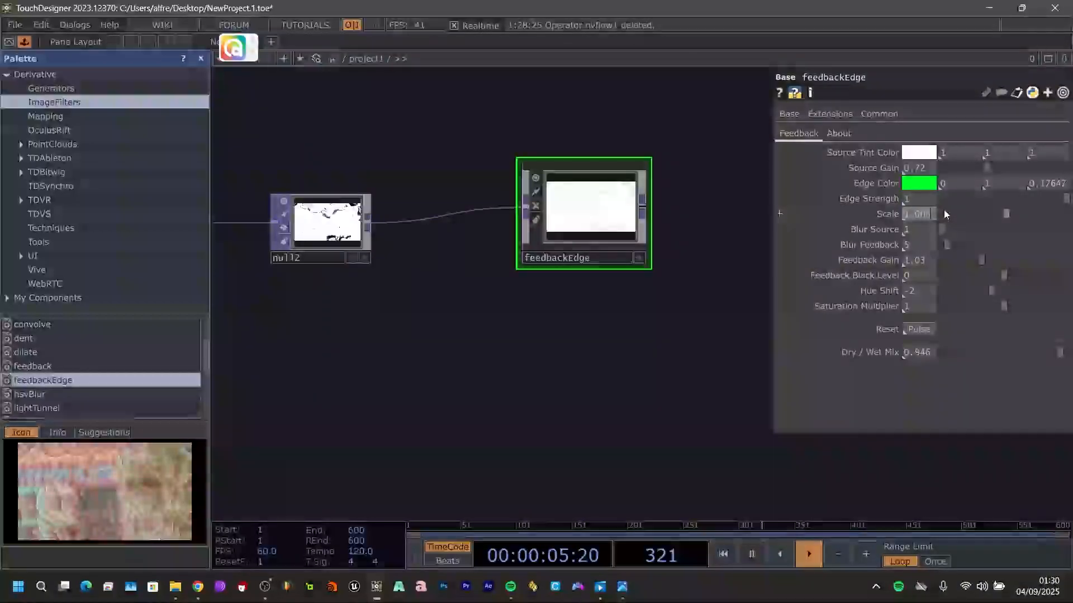
{"action": "key", "text": "BackSpace"}
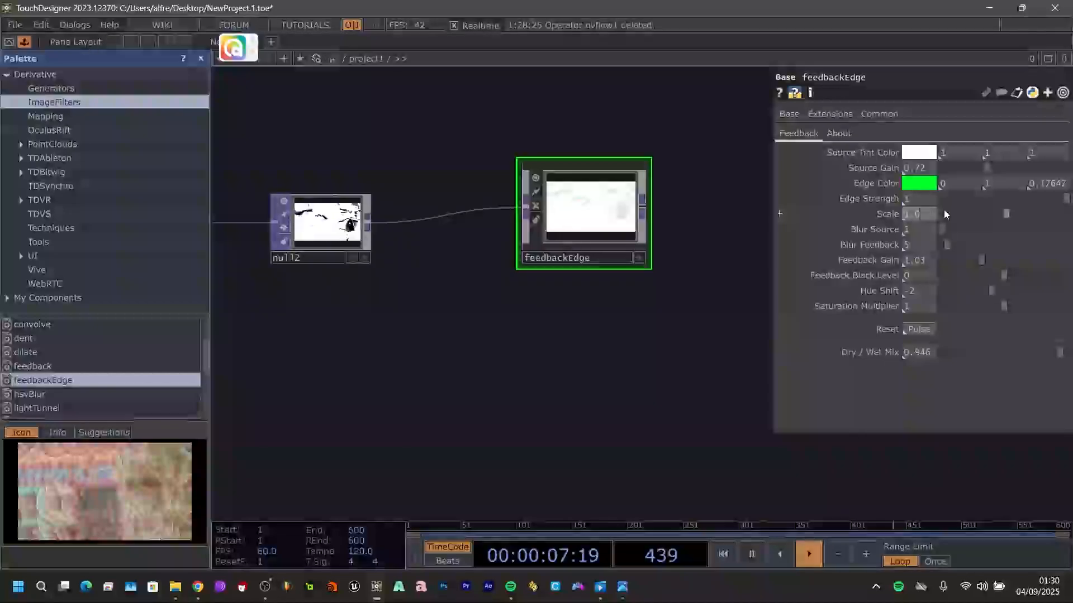
{"action": "type", "text": "14"}
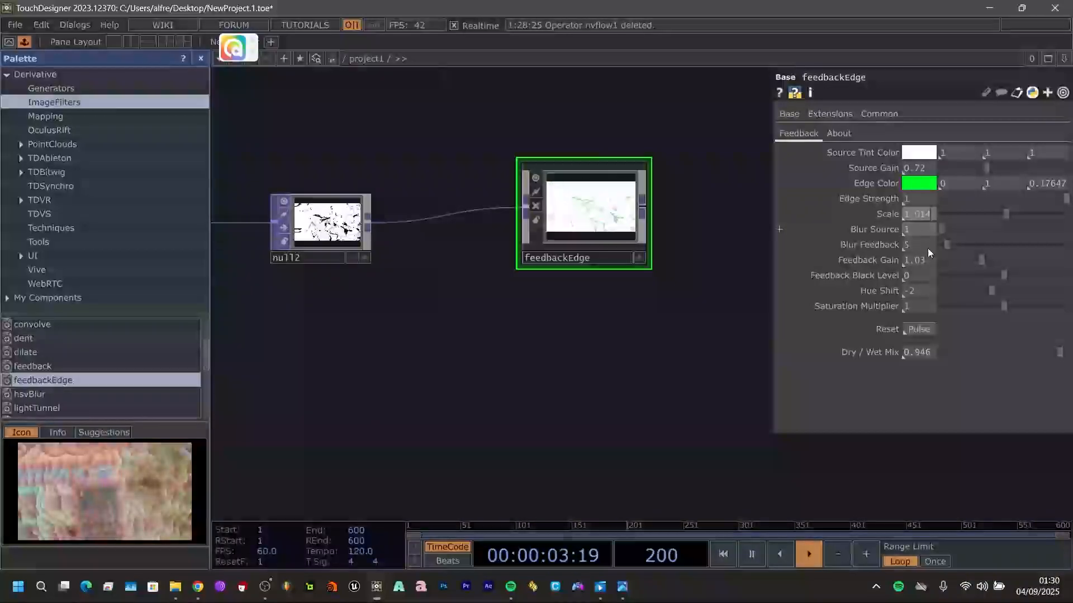
{"action": "left_click", "coordinate": [942, 244]}
{"action": "left_click_drag", "start_coordinate": [938, 247], "coordinate": [934, 249]}
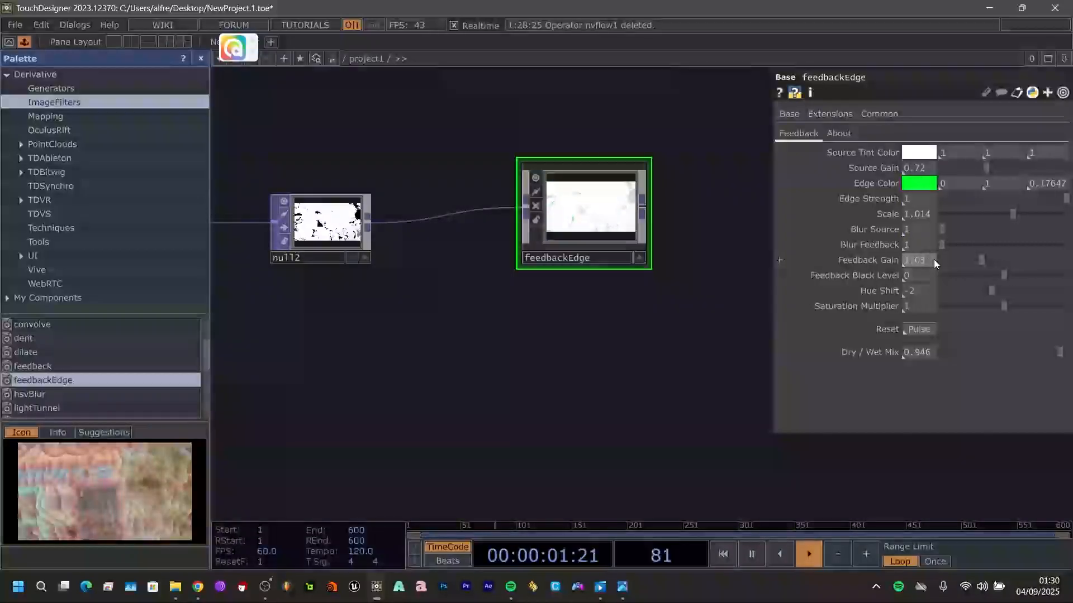
- Set the feedbackEdge Feedback Gain to 1.046, Feedback Black Level to 0.1, Hue Shift to 0.4 and Saturation Multiplier to 1.1
{"action": "key", "text": "BackSpace"}
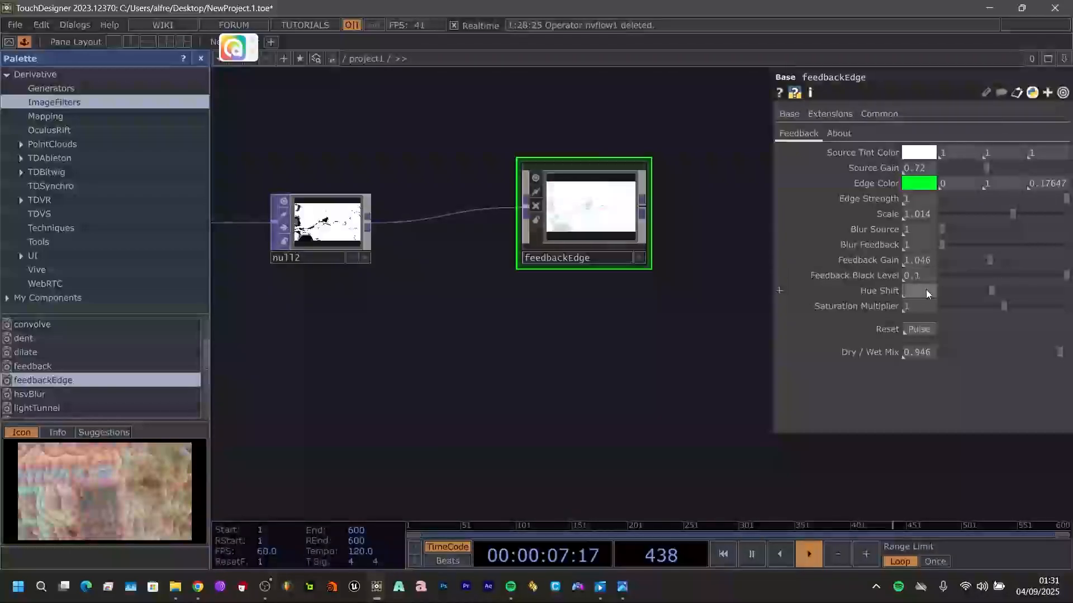
{"action": "type", "text": "0.4"}
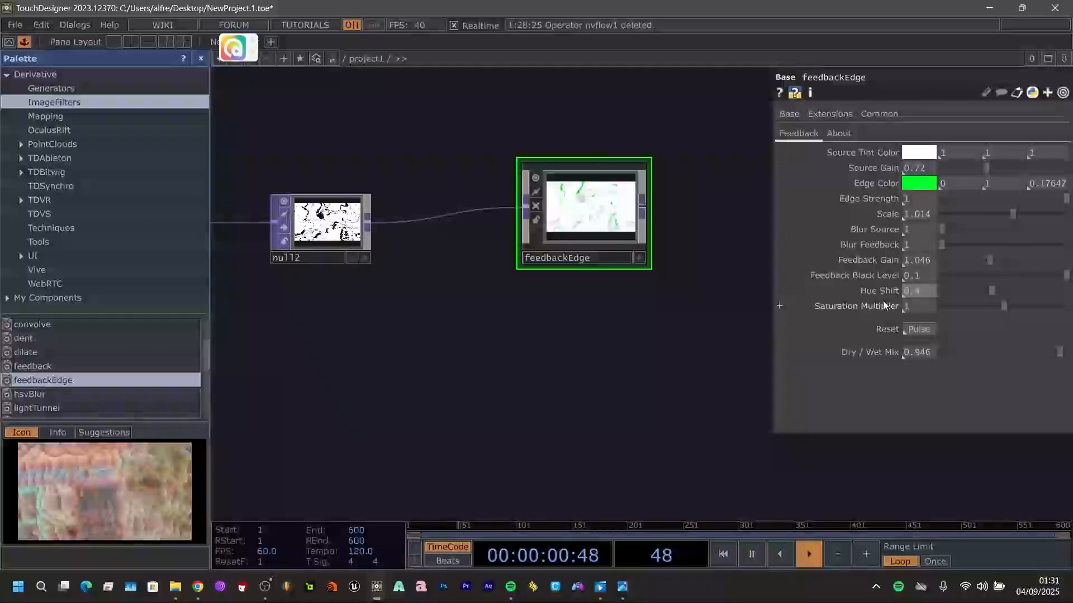
{"action": "left_click", "coordinate": [918, 306]}
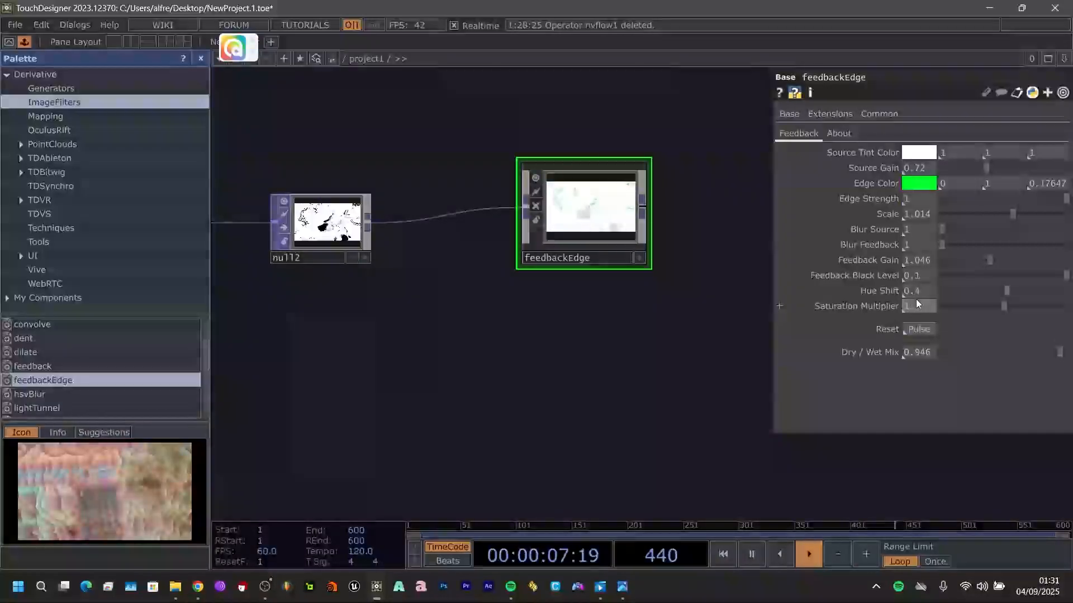
{"action": "type", "text": ".1"}
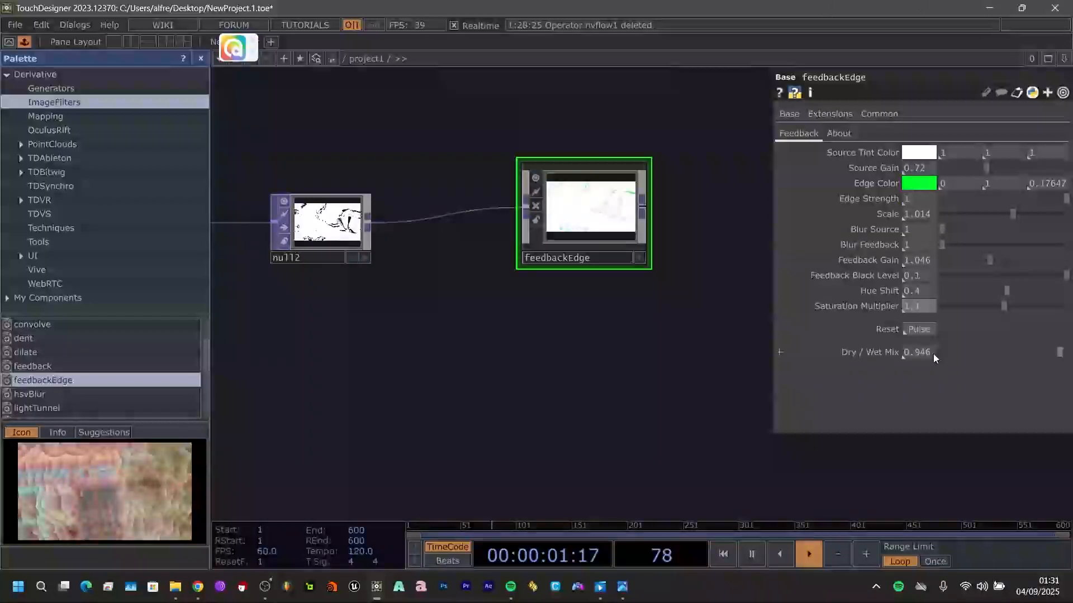
{"action": "key", "text": "Return"}
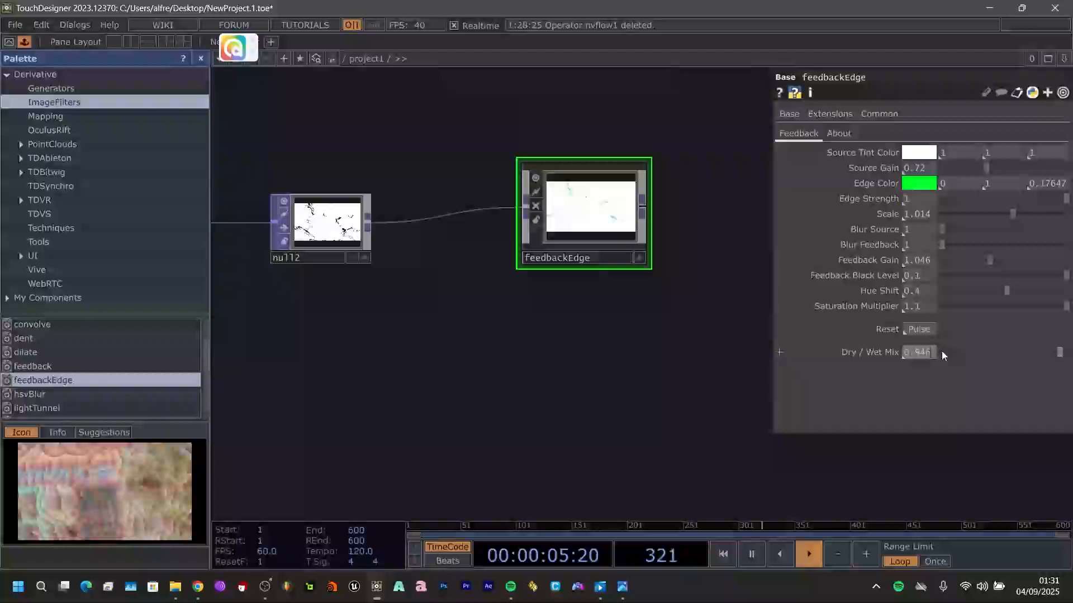
- Set the Dry / Wet Mix of feedbackEdge to 0.682
{"action": "type", "text": "0."}
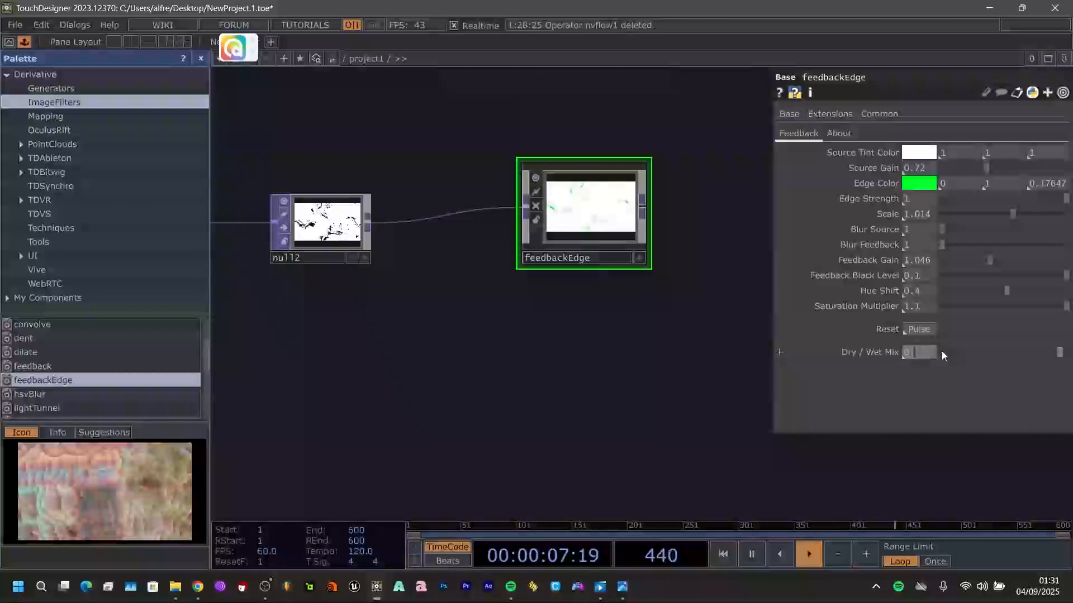
{"action": "type", "text": "6"}
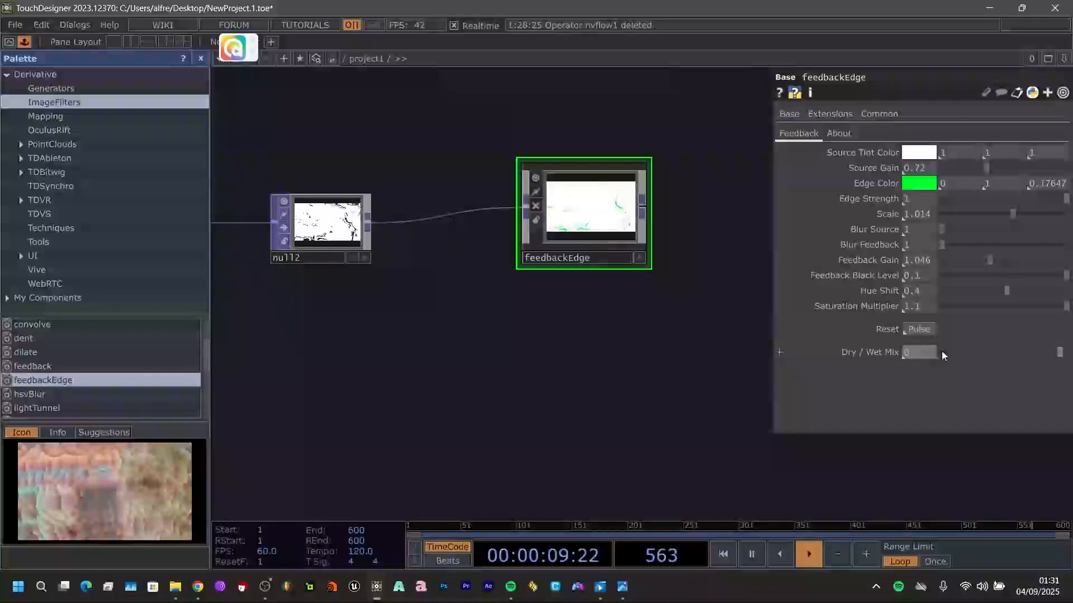
{"action": "type", "text": "8"}
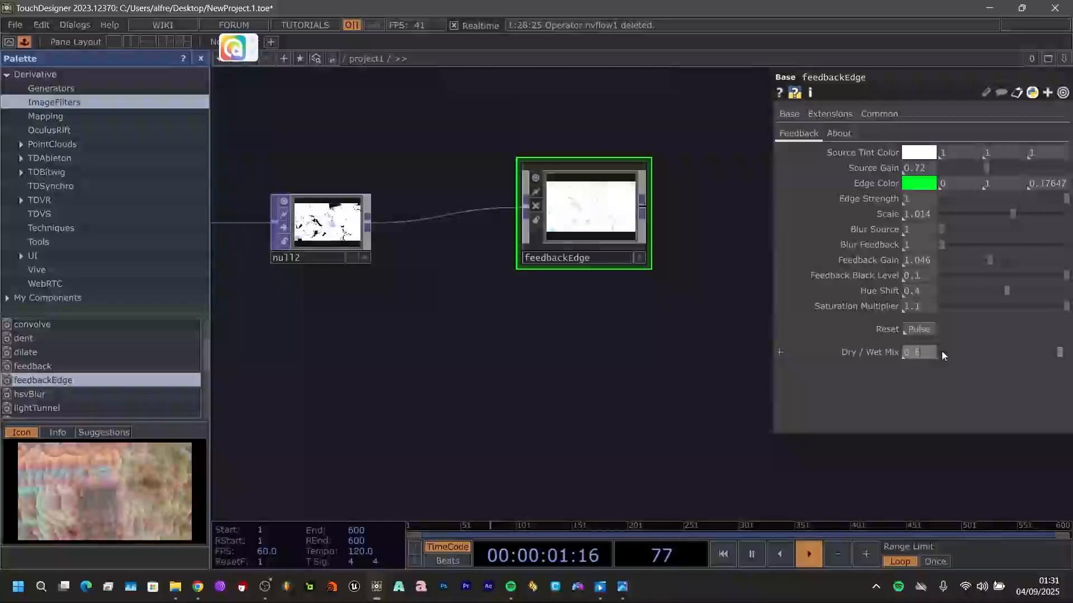
{"action": "type", "text": "2"}
{"action": "key", "text": "Return"}
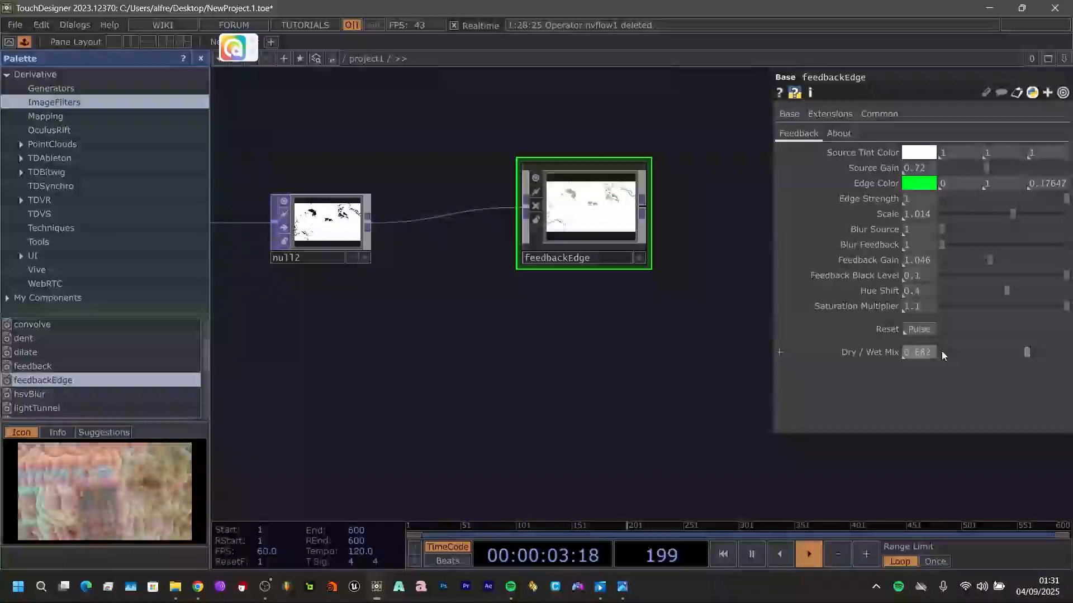
- Add the bloom image filter from the palette to the right of feedbackEdge
{"action": "left_click_drag", "start_coordinate": [575, 380], "coordinate": [457, 408]}
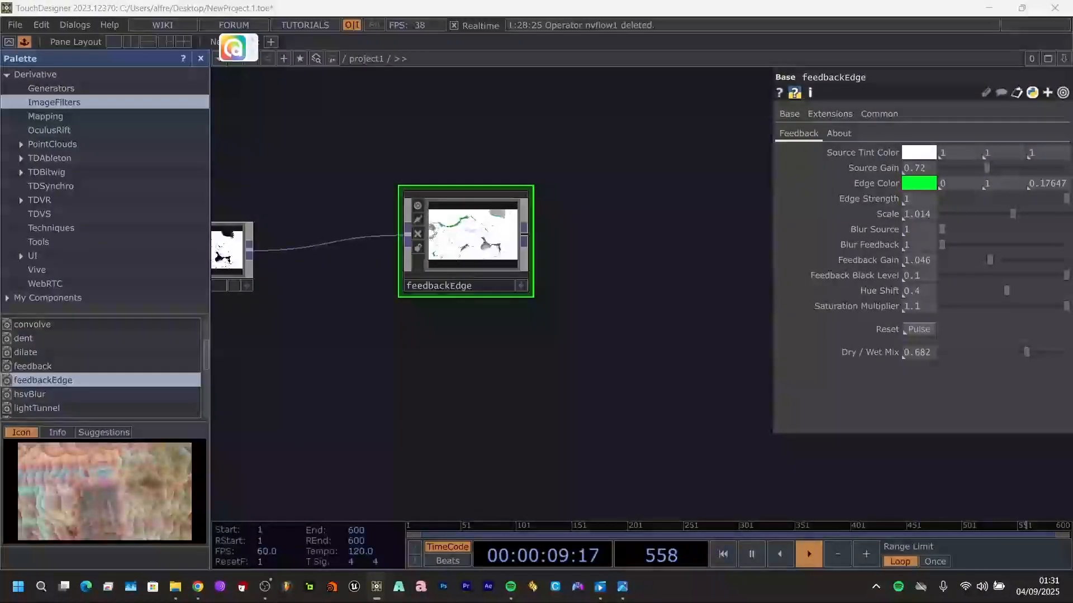
{"action": "left_click_drag", "start_coordinate": [539, 311], "coordinate": [468, 329]}
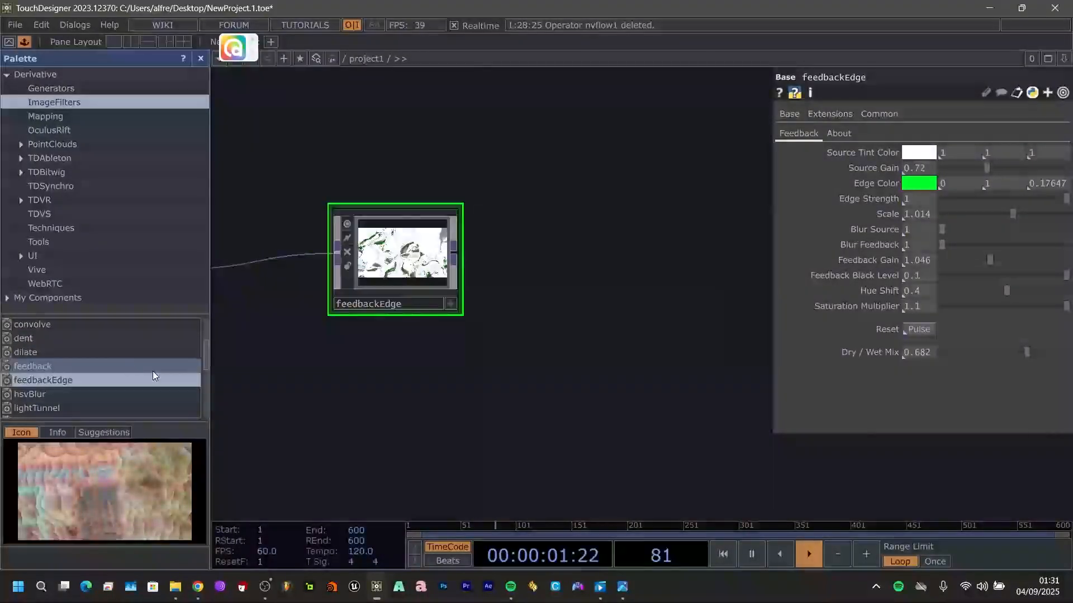
{"action": "scroll", "coordinate": [128, 371], "scroll_direction": "down", "scroll_amount": 5}
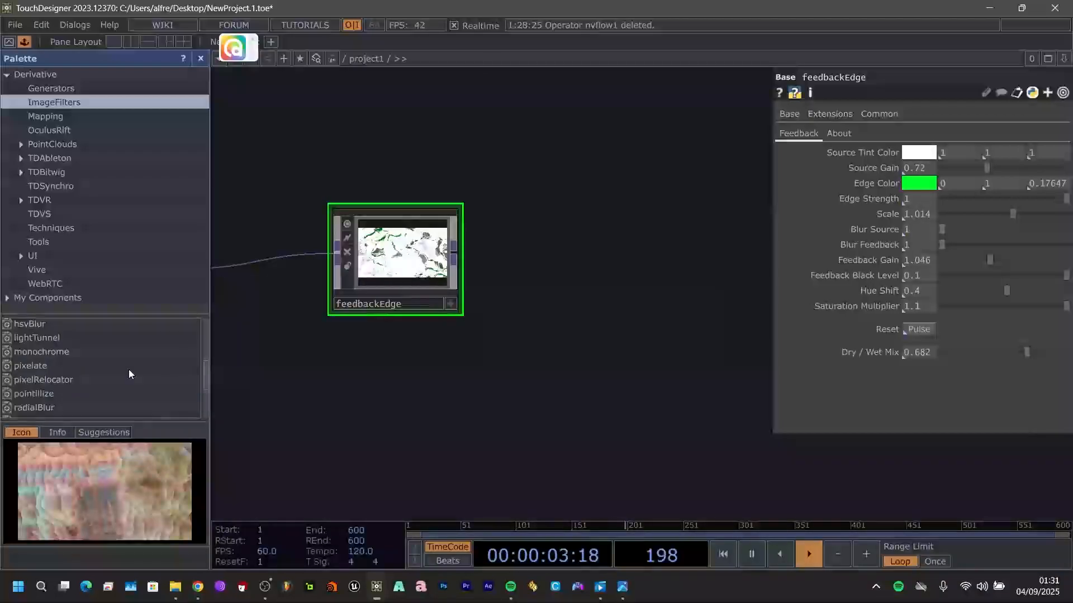
{"action": "scroll", "coordinate": [135, 347], "scroll_direction": "up", "scroll_amount": 8}
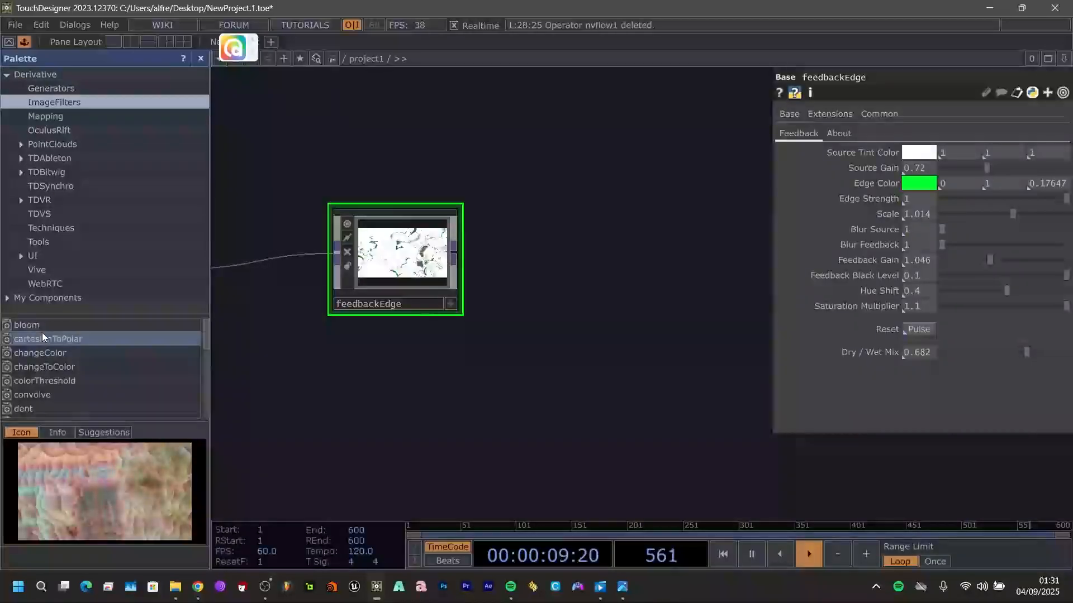
{"action": "left_click_drag", "start_coordinate": [42, 330], "coordinate": [589, 292]}
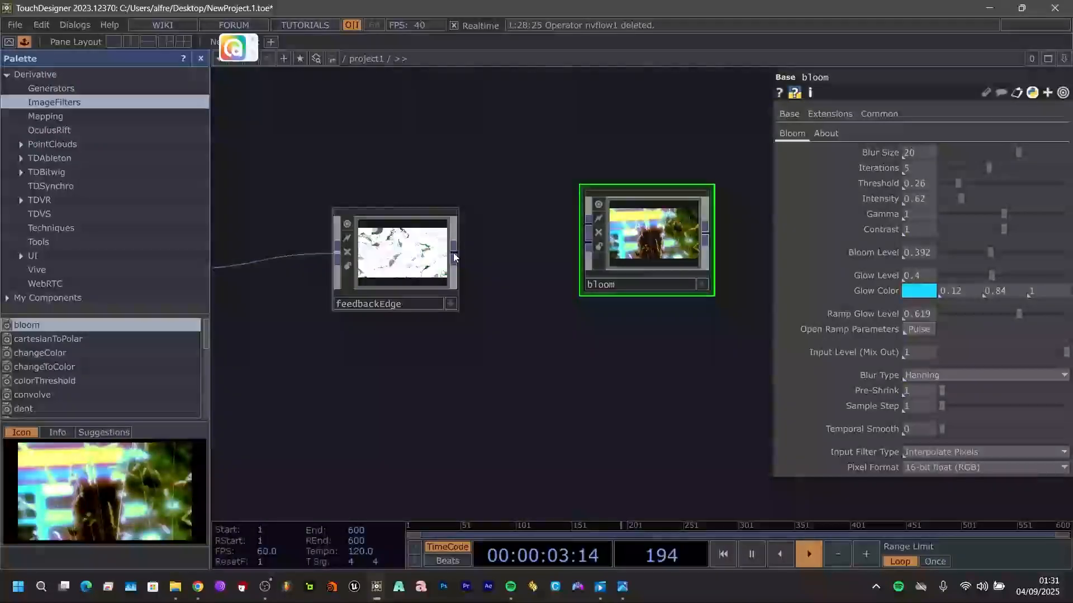
- Connect the feedbackEdge output to both the first and second inputs of the bloom component
{"action": "left_click", "coordinate": [454, 253]}
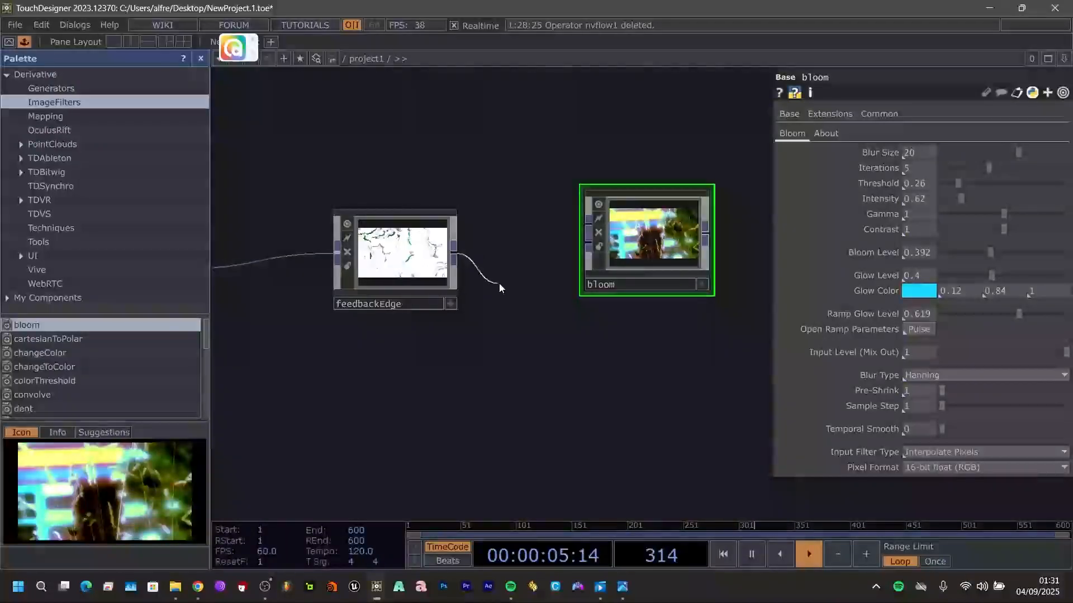
{"action": "left_click", "coordinate": [585, 225]}
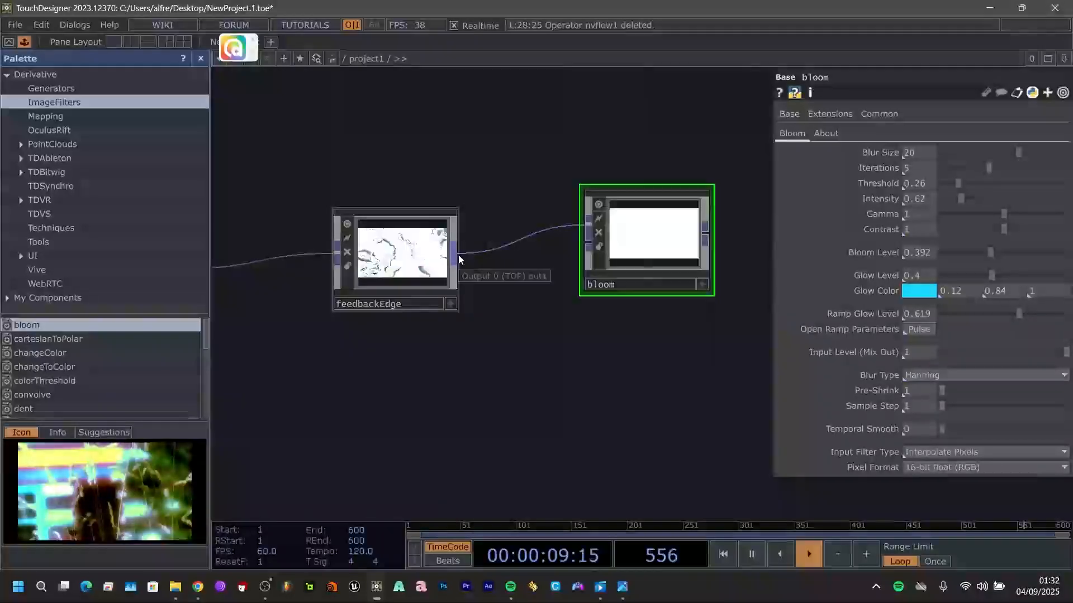
{"action": "left_click", "coordinate": [459, 255]}
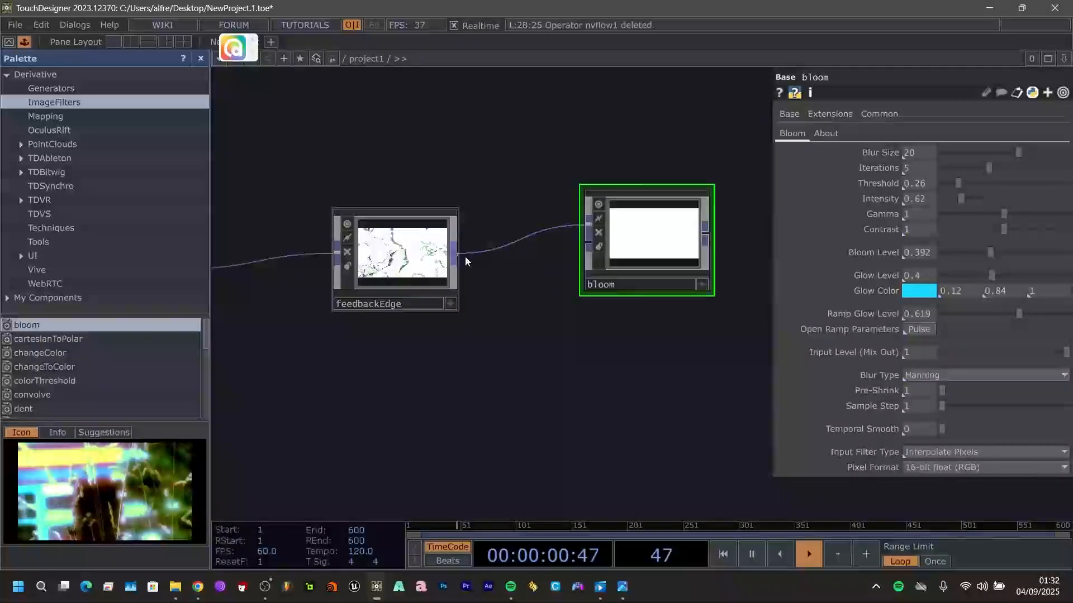
{"action": "left_click", "coordinate": [582, 256]}
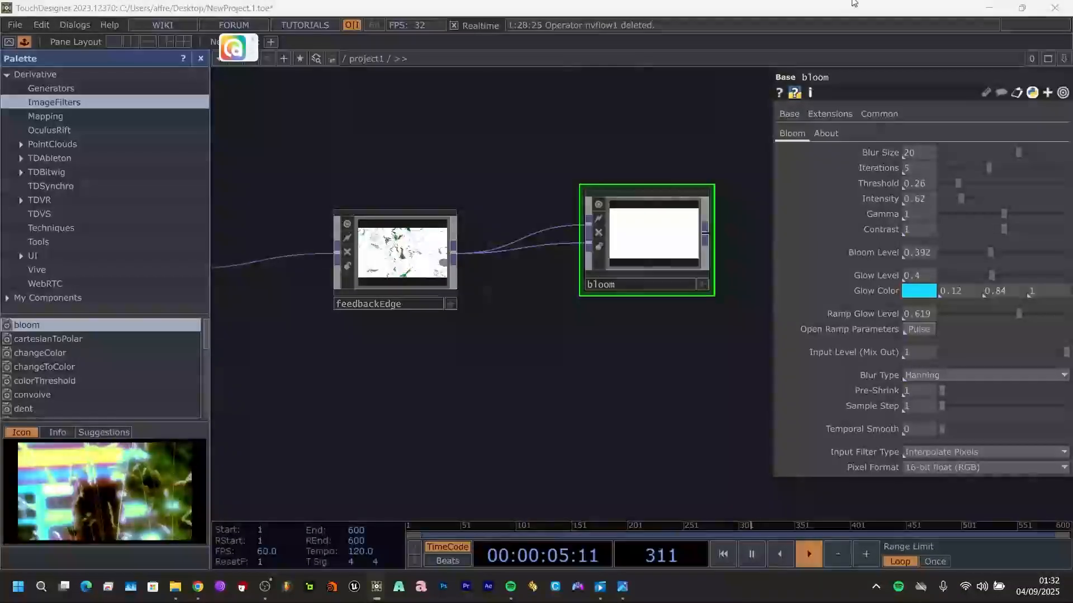
- Open the Glow Color of the bloom component for editing
{"action": "left_click", "coordinate": [918, 292]}
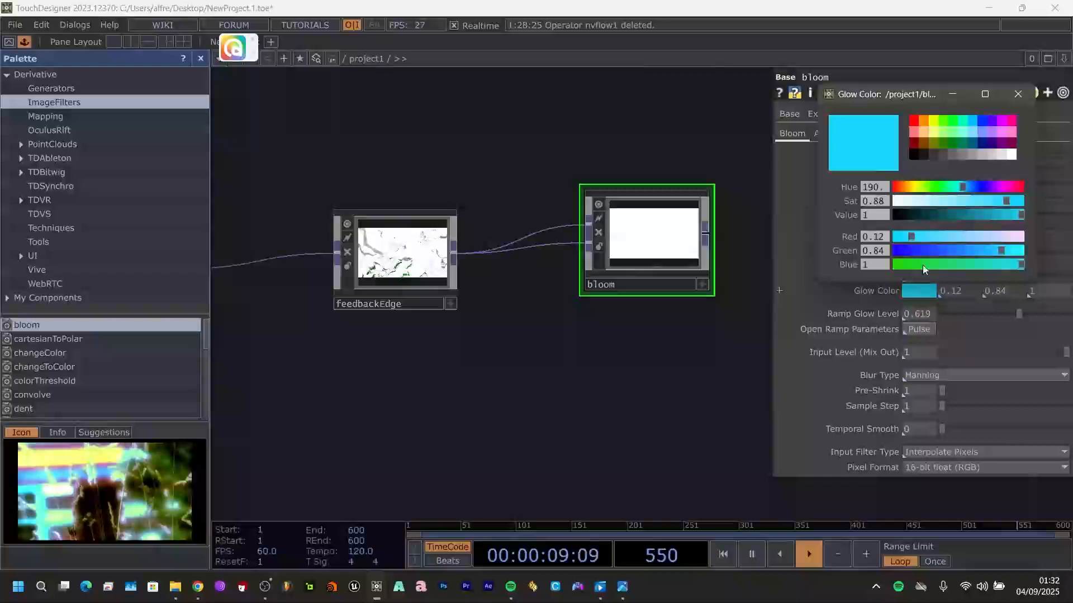
- Set the bloom component's glow color to white and its iterations to 6
{"action": "left_click", "coordinate": [1011, 155]}
{"action": "left_click", "coordinate": [1017, 95]}
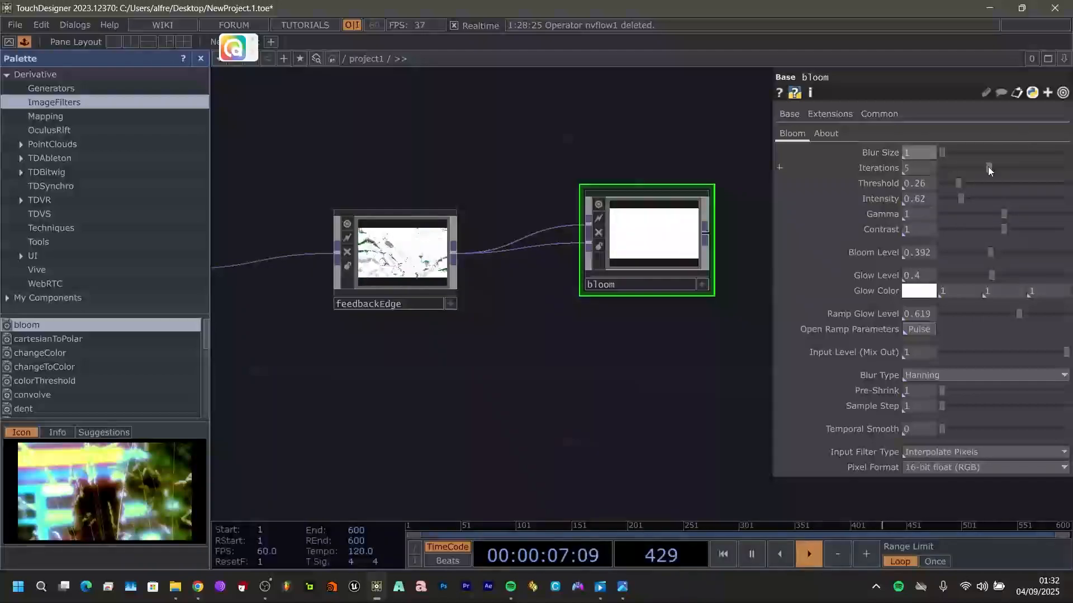
{"action": "left_click_drag", "start_coordinate": [988, 167], "coordinate": [996, 166]}
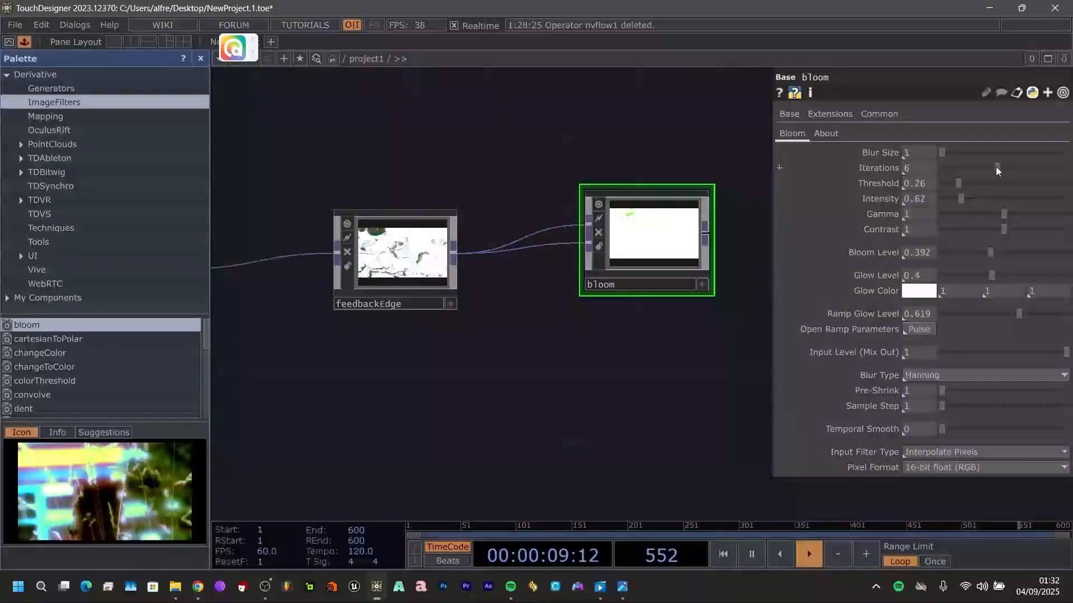
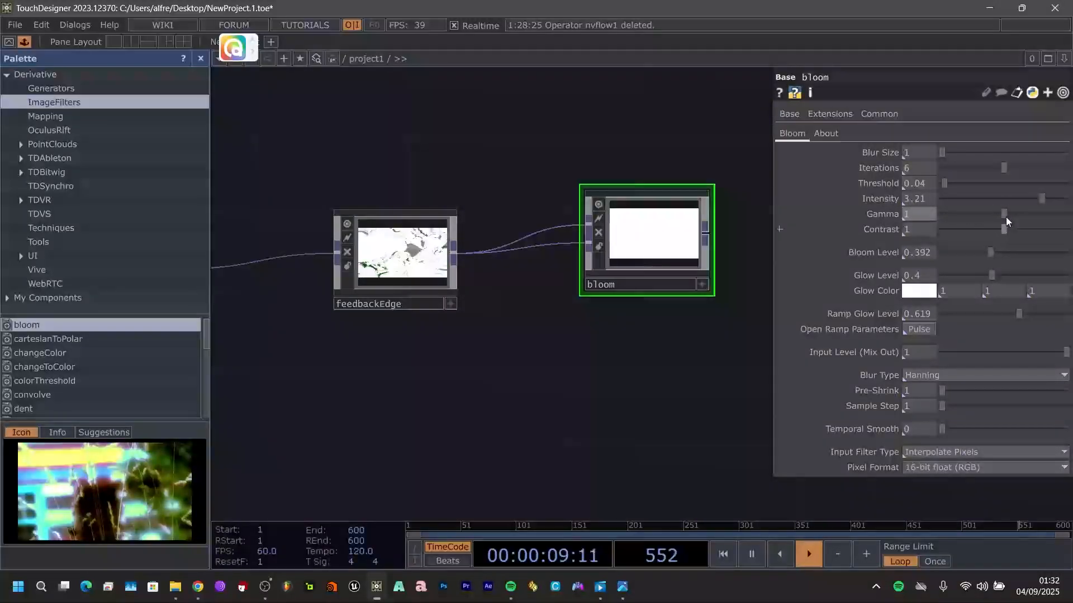
- Set the bloom component's gamma to 2 and its contrast to 0.87
{"action": "left_click_drag", "start_coordinate": [1004, 214], "coordinate": [1068, 213]}
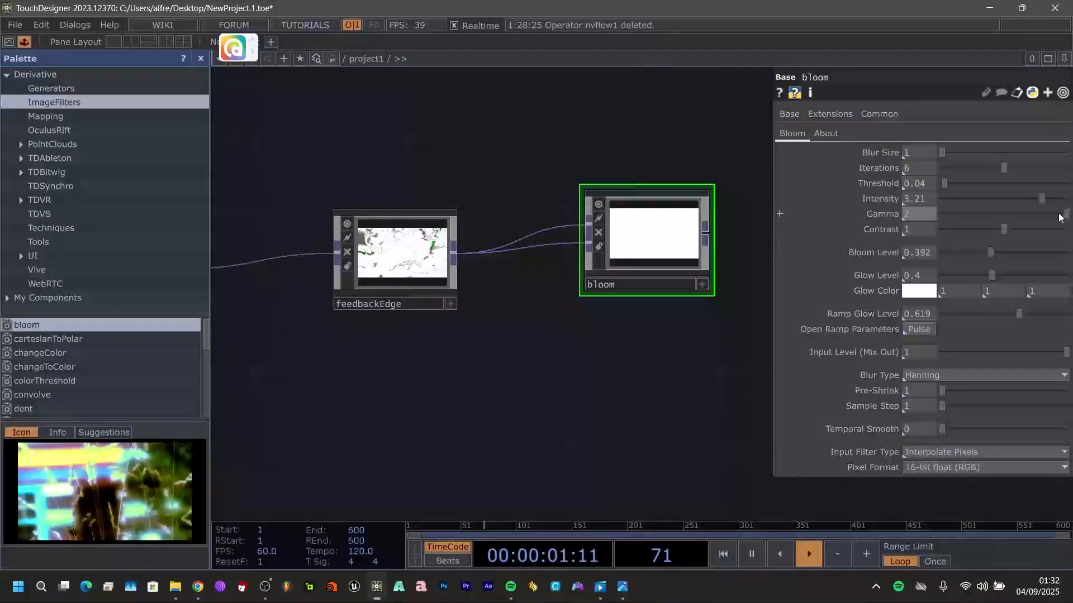
{"action": "left_click", "coordinate": [922, 234]}
{"action": "type", "text": "0.87"}
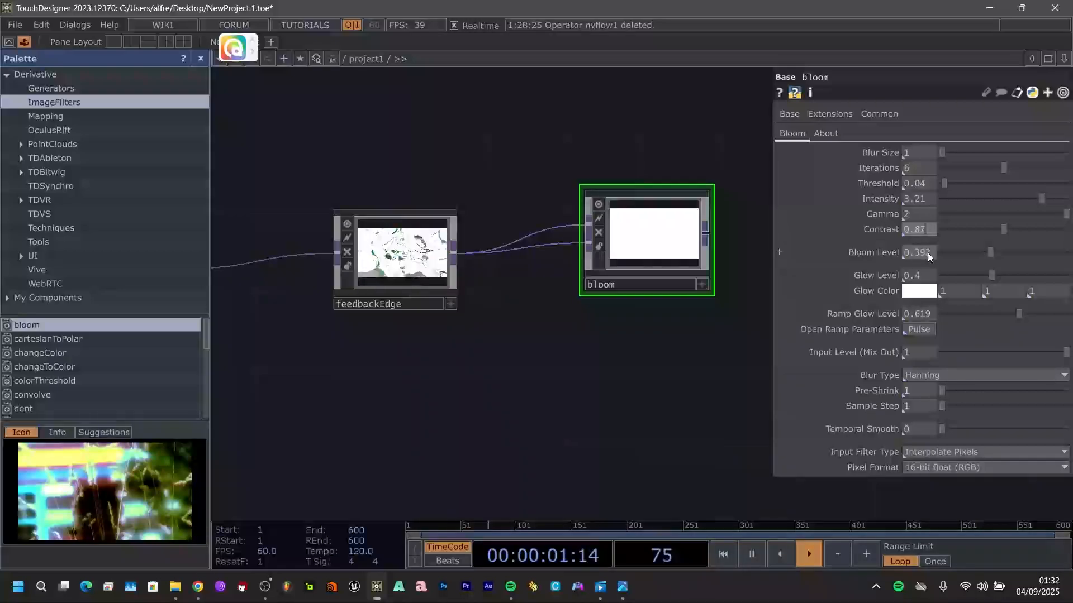
- Reduce the bloom component's bloom level, glow level and ramp glow level to 0
{"action": "left_click_drag", "start_coordinate": [992, 254], "coordinate": [906, 259]}
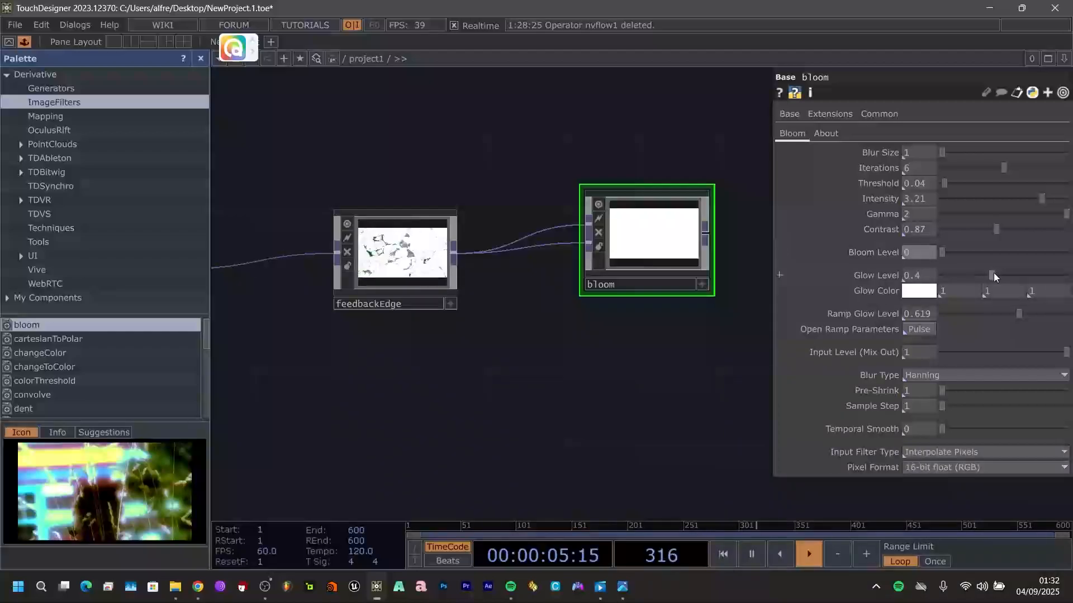
{"action": "left_click_drag", "start_coordinate": [992, 275], "coordinate": [902, 276]}
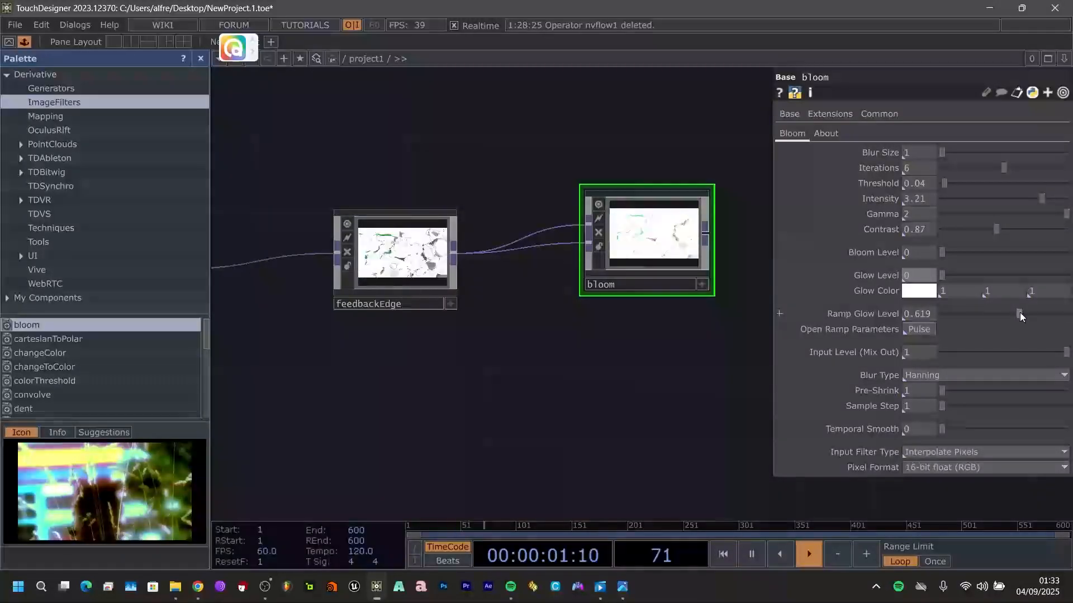
{"action": "left_click_drag", "start_coordinate": [1020, 315], "coordinate": [855, 328]}
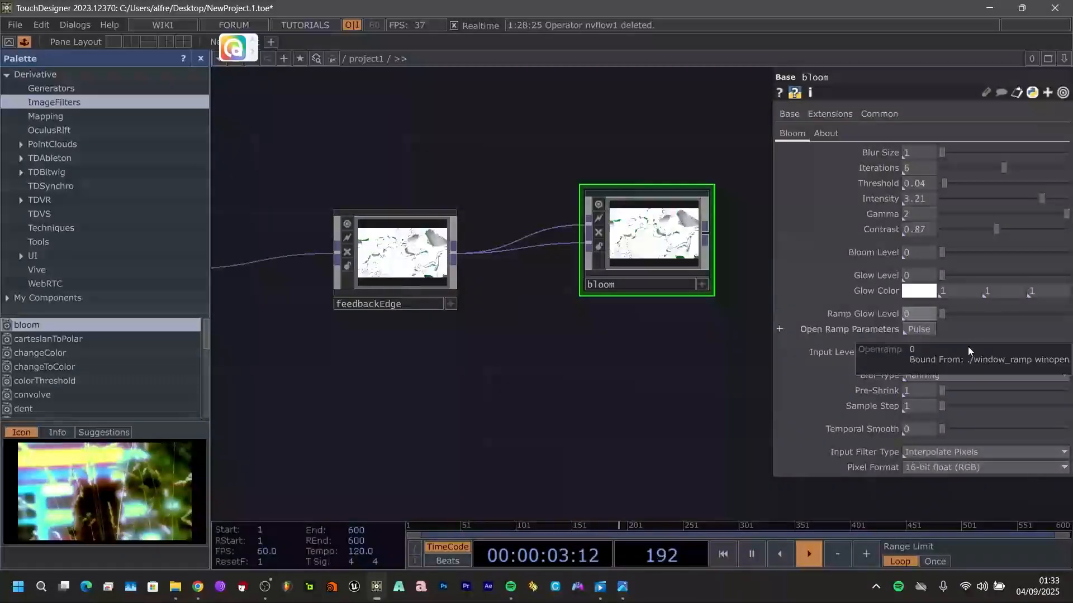
- Set the bloom component's blur type to Bartlette, pre-shrink to 4 and temporal smooth to 0.156
{"action": "left_click", "coordinate": [934, 376]}
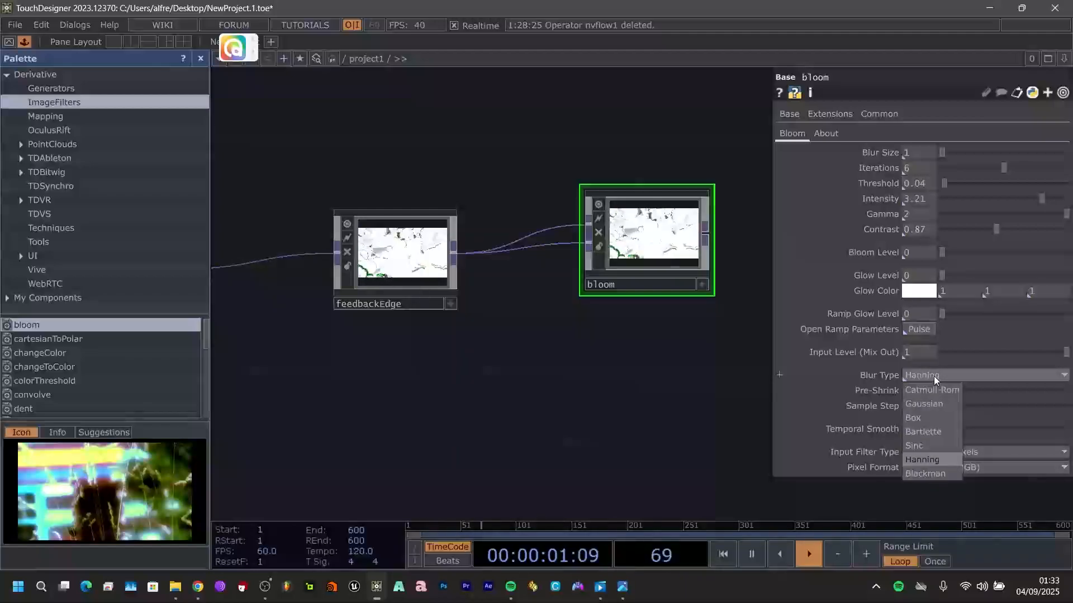
{"action": "left_click", "coordinate": [934, 433]}
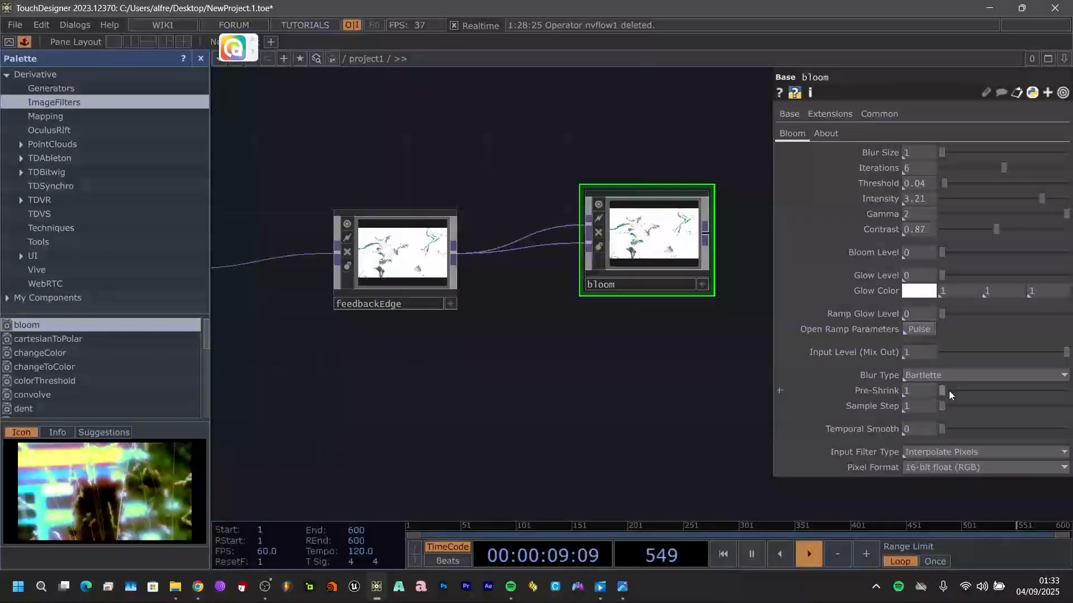
{"action": "left_click_drag", "start_coordinate": [948, 391], "coordinate": [998, 389]}
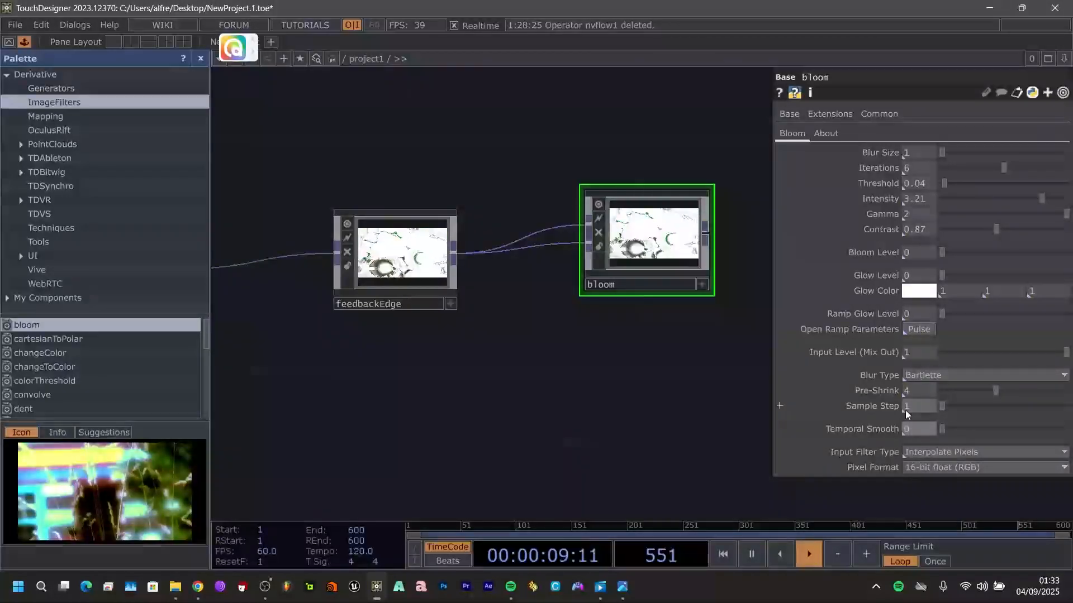
{"action": "type", "text": "156"}
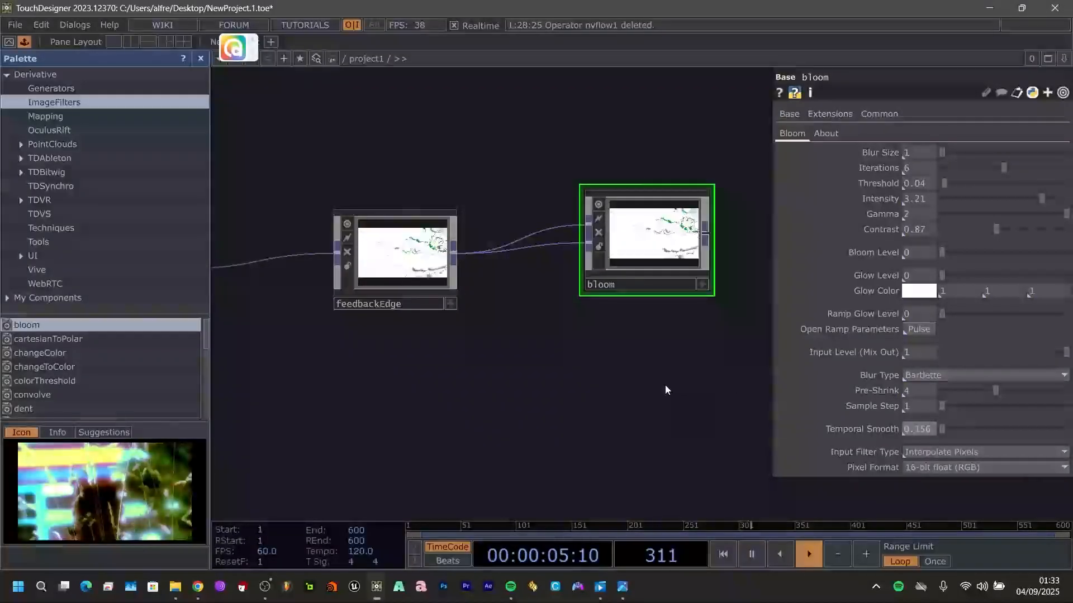
- Add a Null TOP wired to the bloom component's output and place it beside bloom
{"action": "left_click_drag", "start_coordinate": [702, 370], "coordinate": [455, 379]}
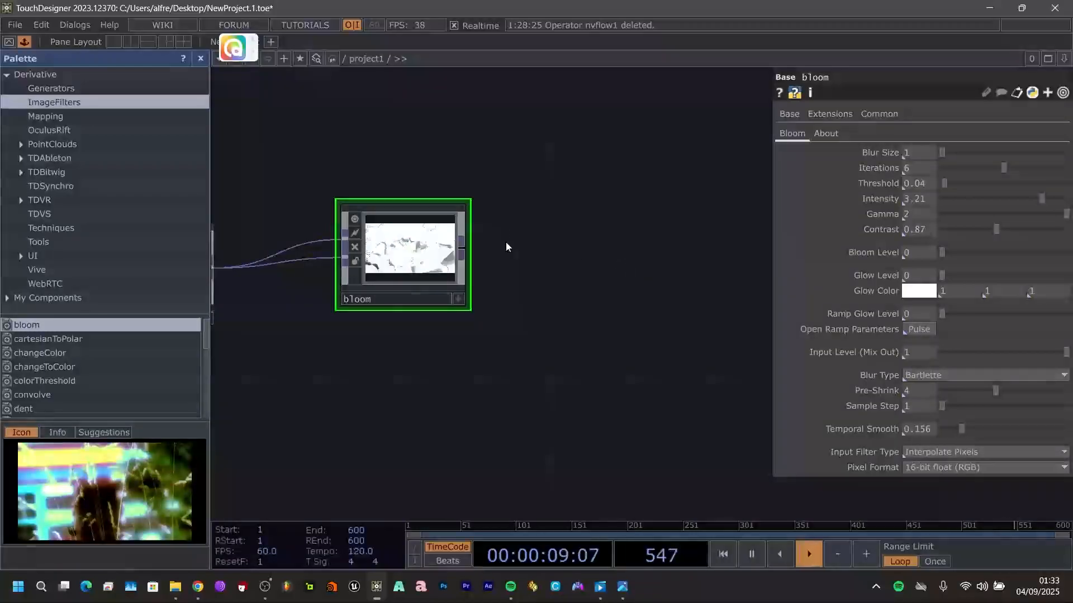
{"action": "left_click", "coordinate": [461, 248]}
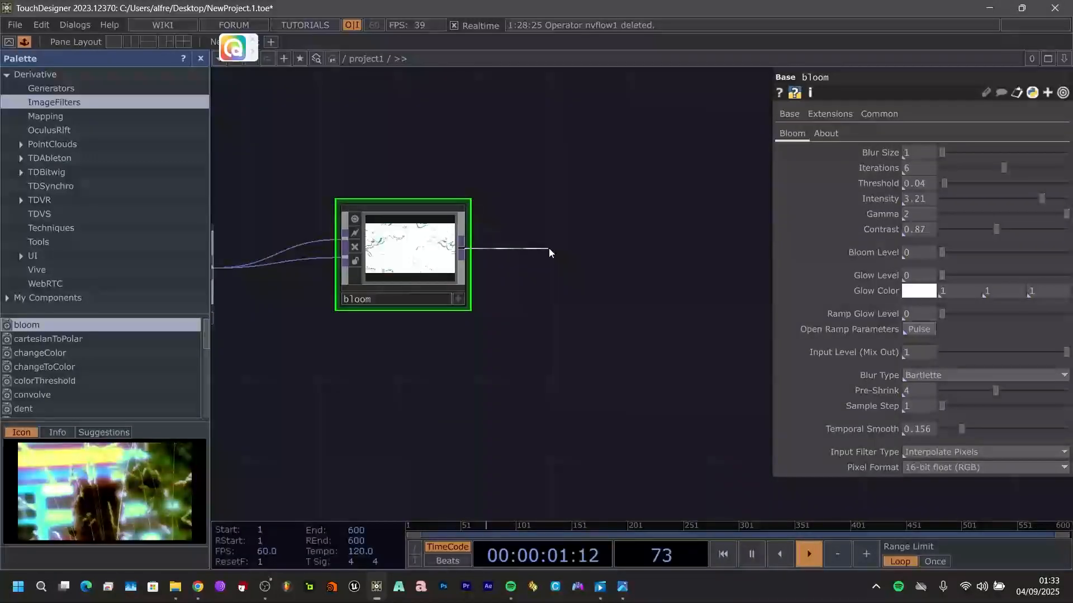
{"action": "left_click", "coordinate": [548, 247]}
{"action": "type", "text": "null"}
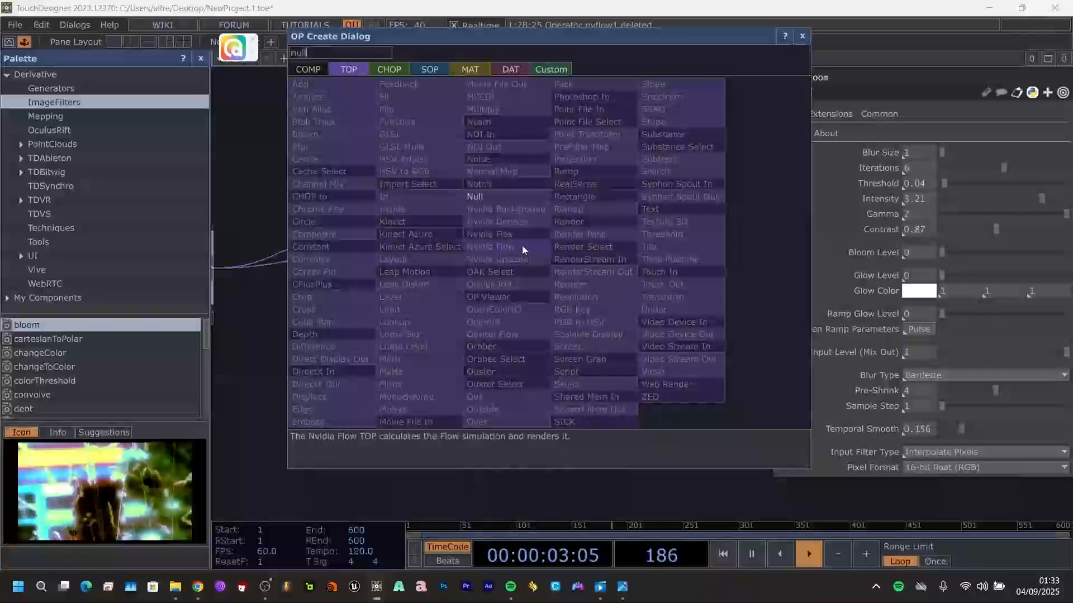
{"action": "key", "text": "Escape"}
{"action": "left_click", "coordinate": [642, 233]}
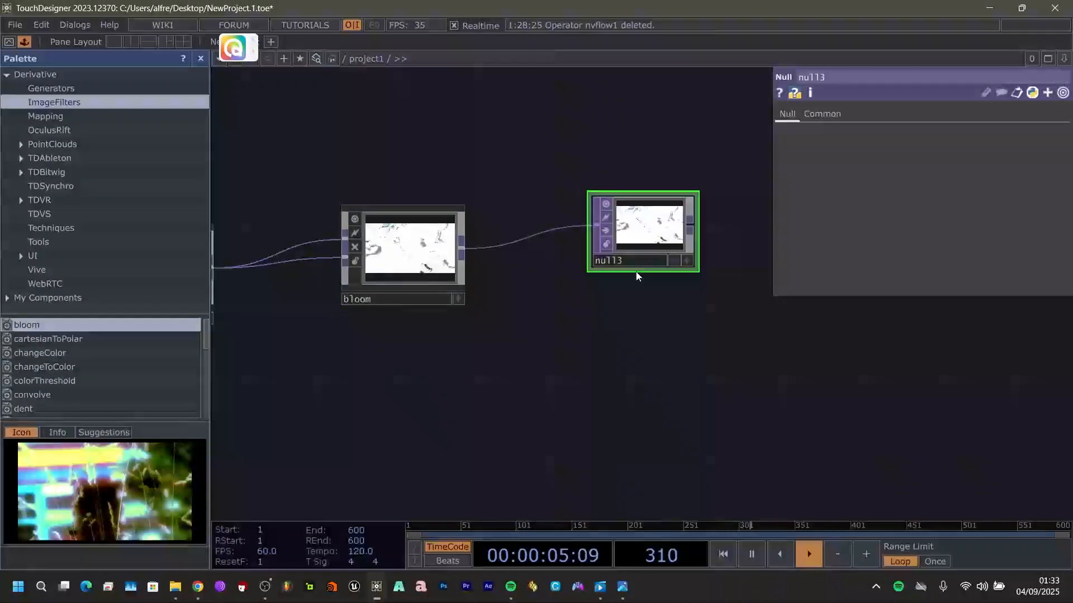
- Add the solarize image filter from the palette to the network and connect the null3 output to its input
{"action": "left_click_drag", "start_coordinate": [670, 366], "coordinate": [540, 375]}
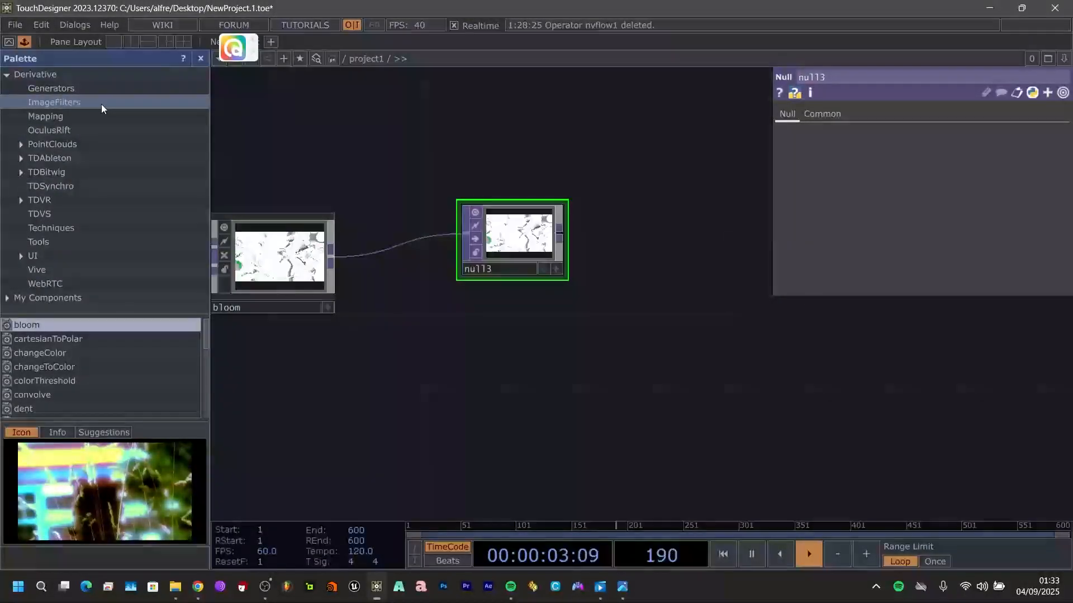
{"action": "scroll", "coordinate": [65, 392], "scroll_direction": "down", "scroll_amount": 8}
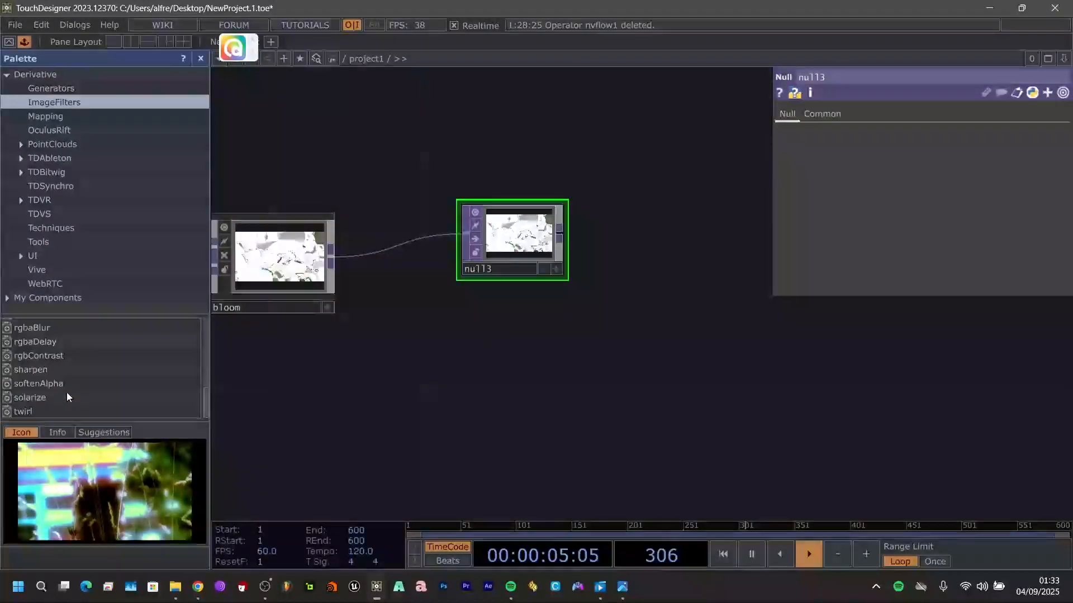
{"action": "left_click_drag", "start_coordinate": [43, 400], "coordinate": [718, 246]}
{"action": "left_click_drag", "start_coordinate": [556, 376], "coordinate": [424, 405]}
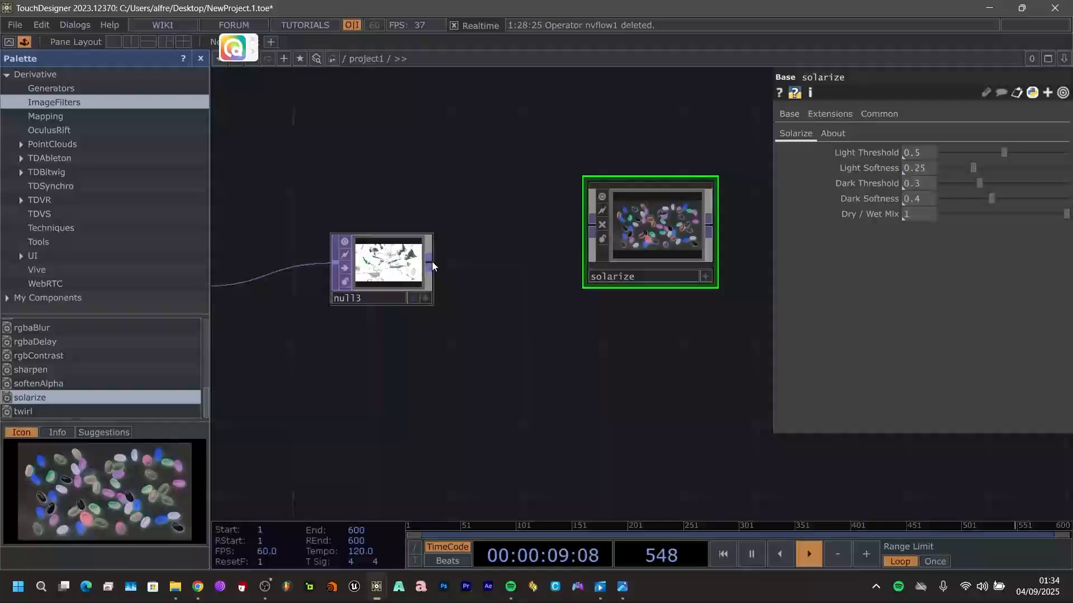
{"action": "left_click_drag", "start_coordinate": [431, 261], "coordinate": [565, 242]}
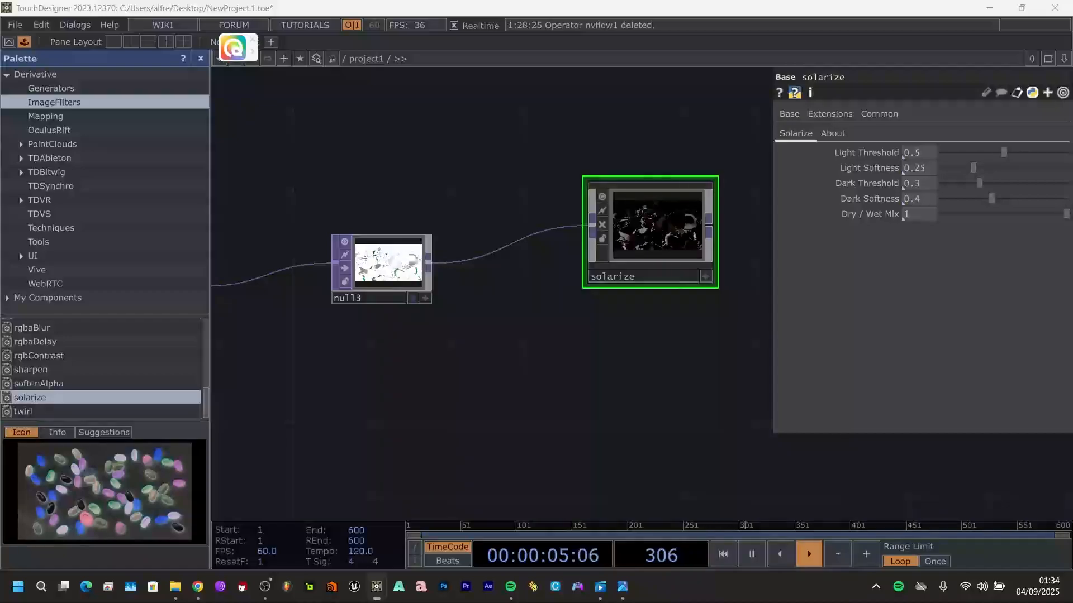
- Set the solarize component's light threshold to 0.095 and light softness to 0.089
{"action": "left_click_drag", "start_coordinate": [642, 348], "coordinate": [526, 340]}
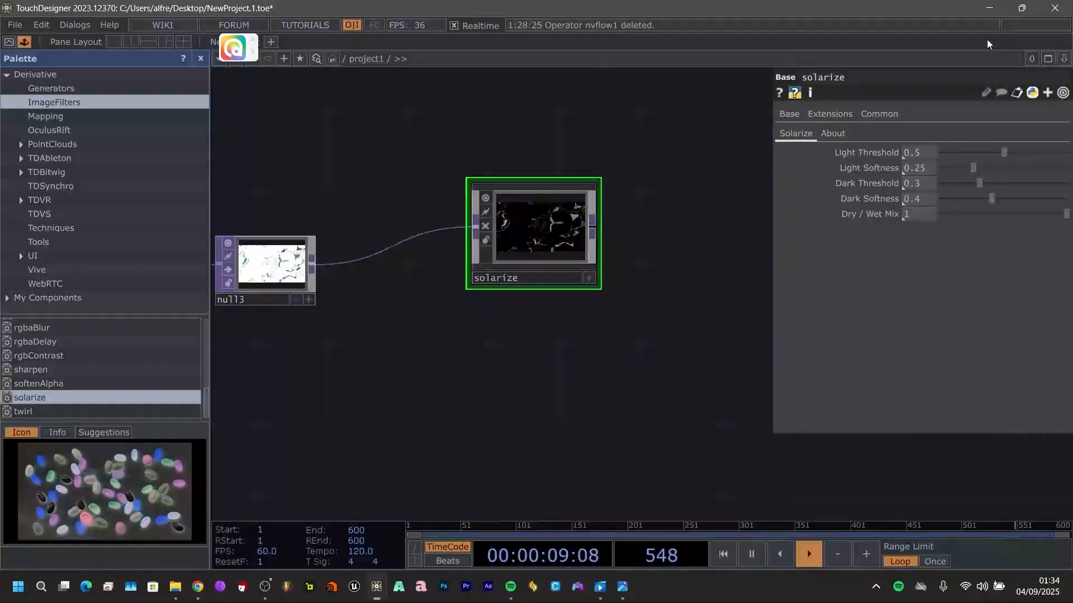
{"action": "left_click", "coordinate": [933, 156]}
{"action": "type", "text": "0."}
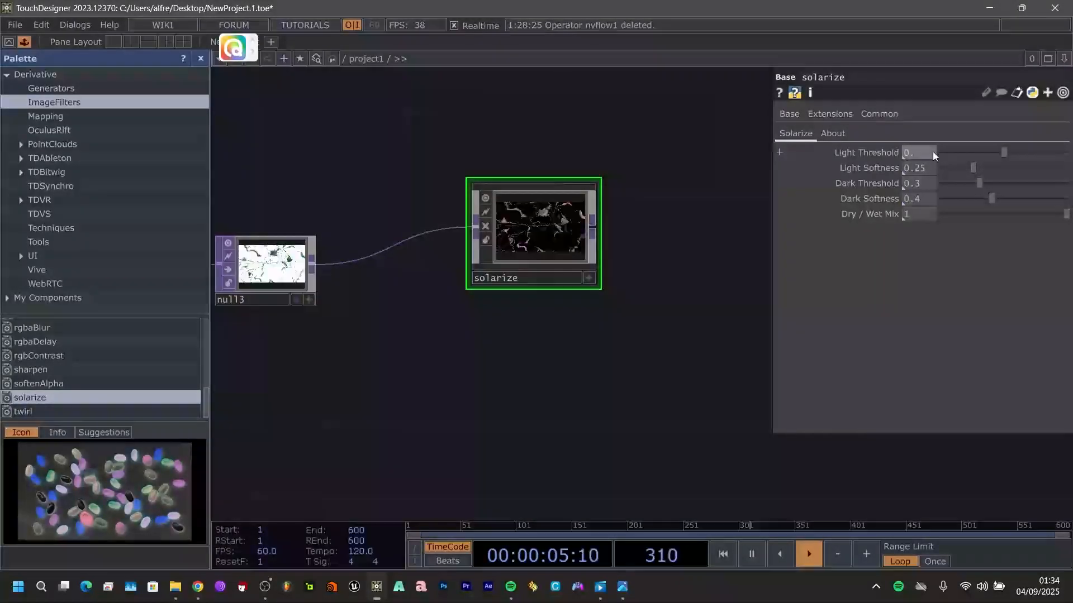
{"action": "type", "text": "095"}
{"action": "key", "text": "Return"}
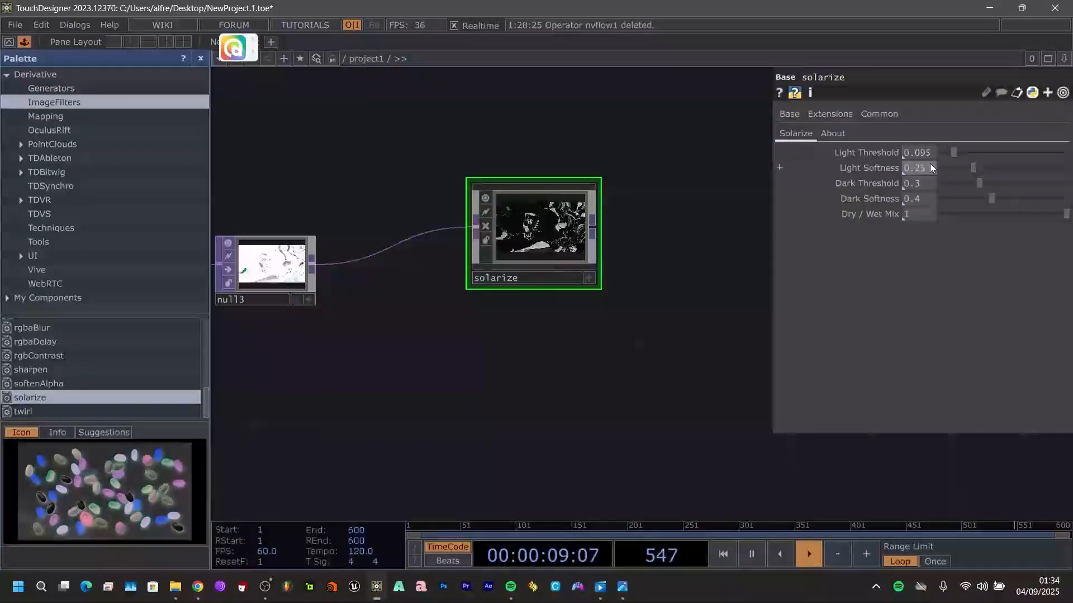
{"action": "key", "text": "BackSpace"}
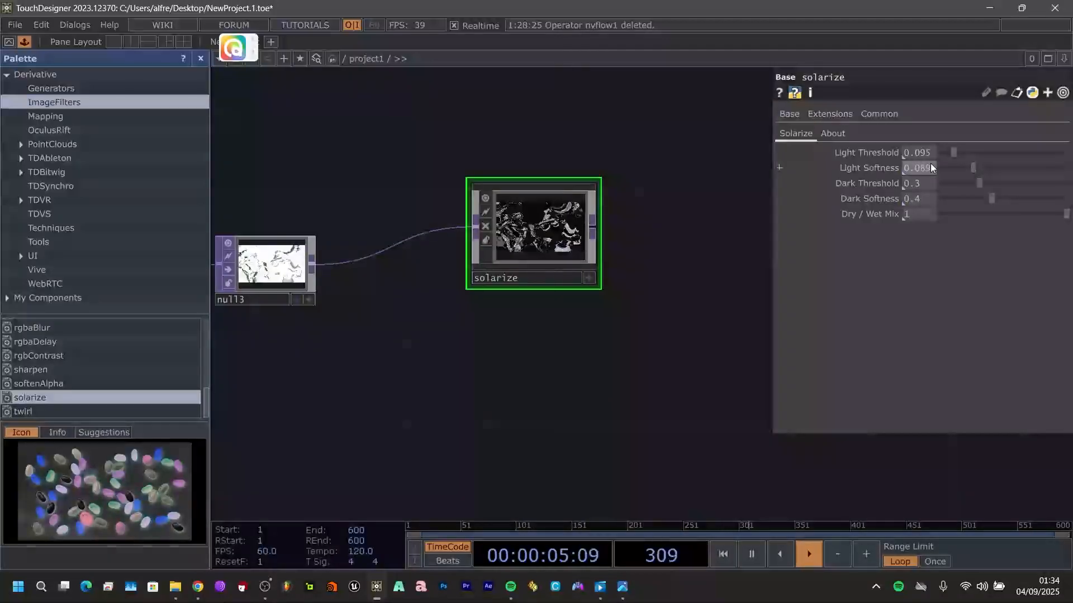
- Set the solarize component's dark threshold to 0.587 and dark softness to 0.994
{"action": "left_click", "coordinate": [927, 181]}
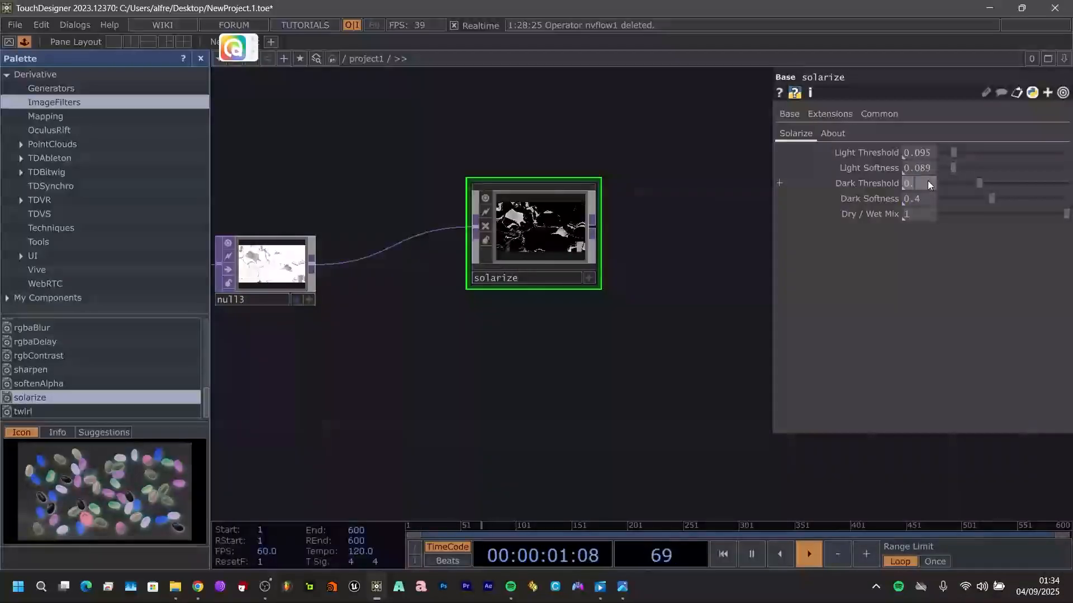
{"action": "type", "text": "5"}
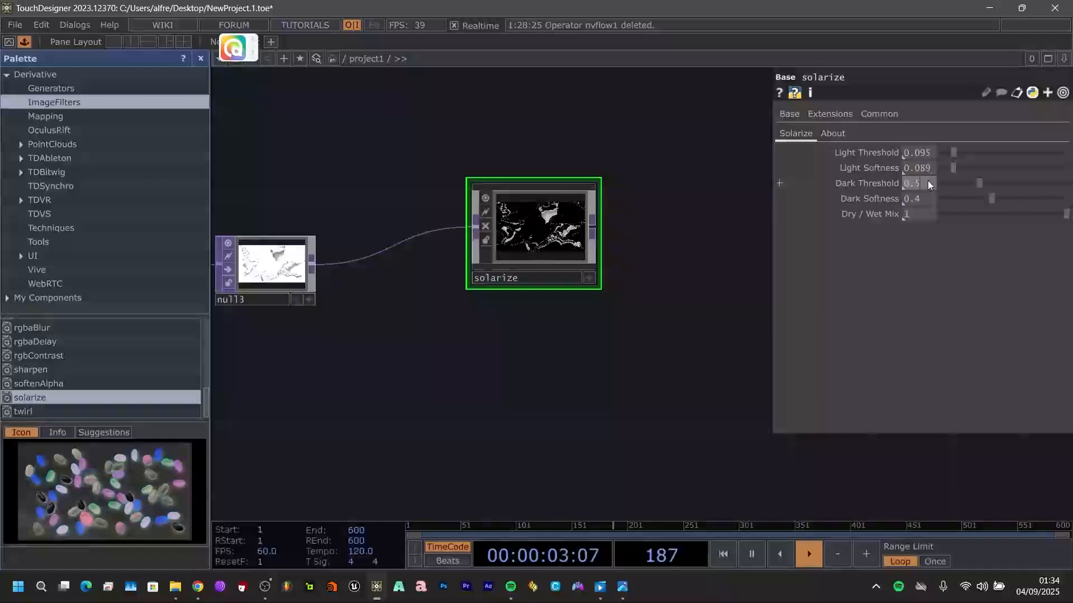
{"action": "type", "text": "87"}
{"action": "key", "text": "Return"}
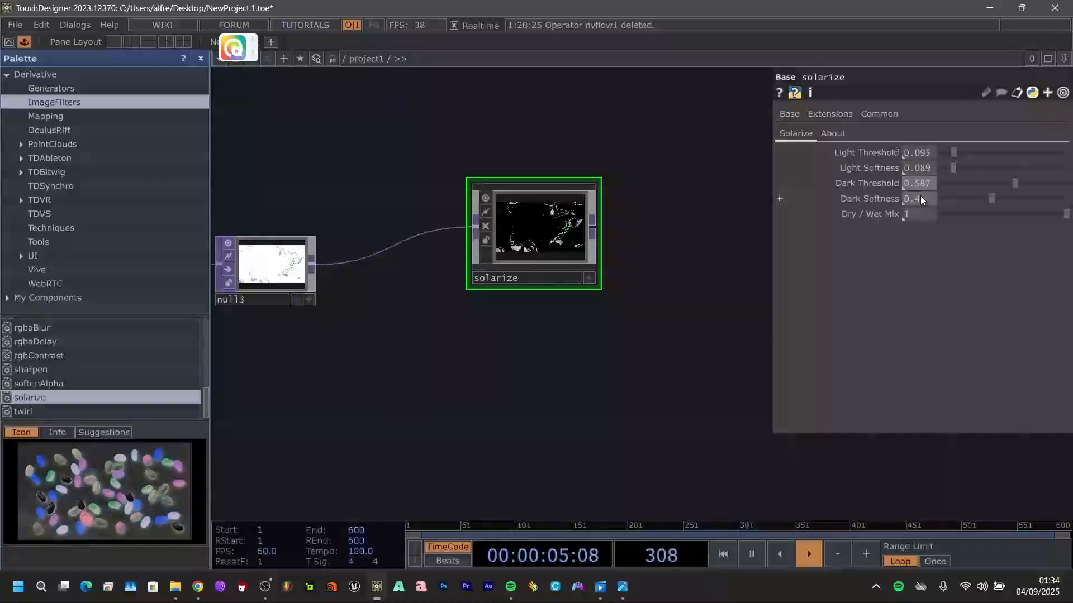
{"action": "left_click", "coordinate": [920, 198]}
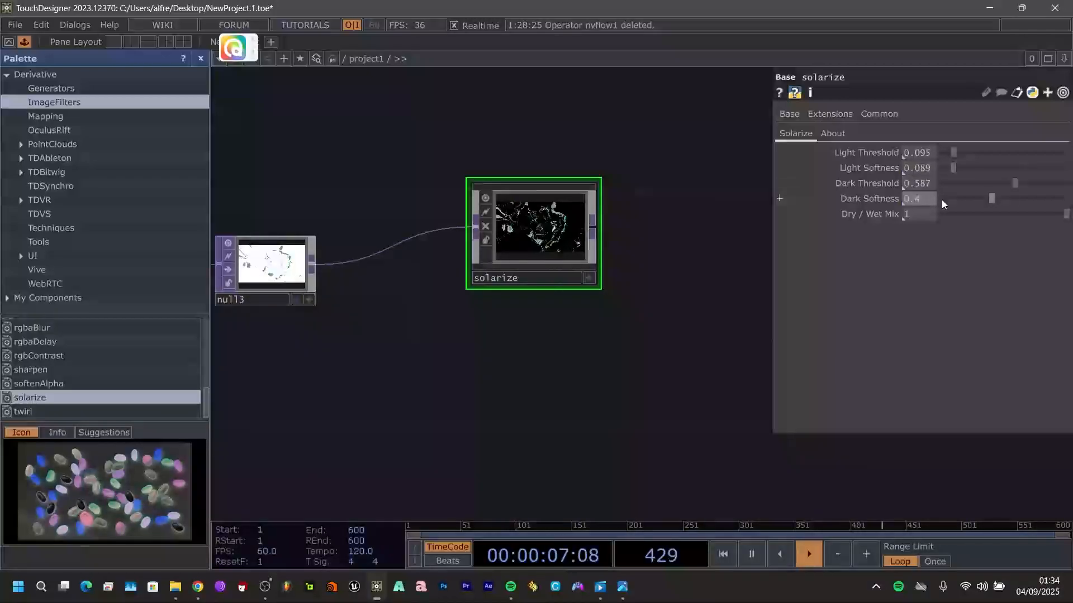
{"action": "type", "text": "0."}
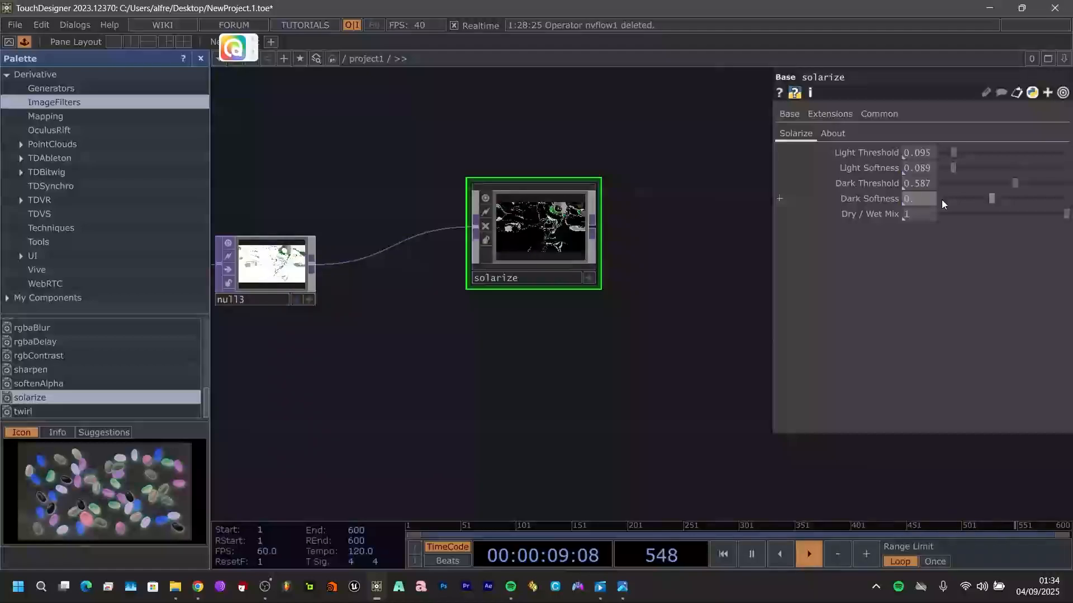
{"action": "key", "text": "BackSpace"}
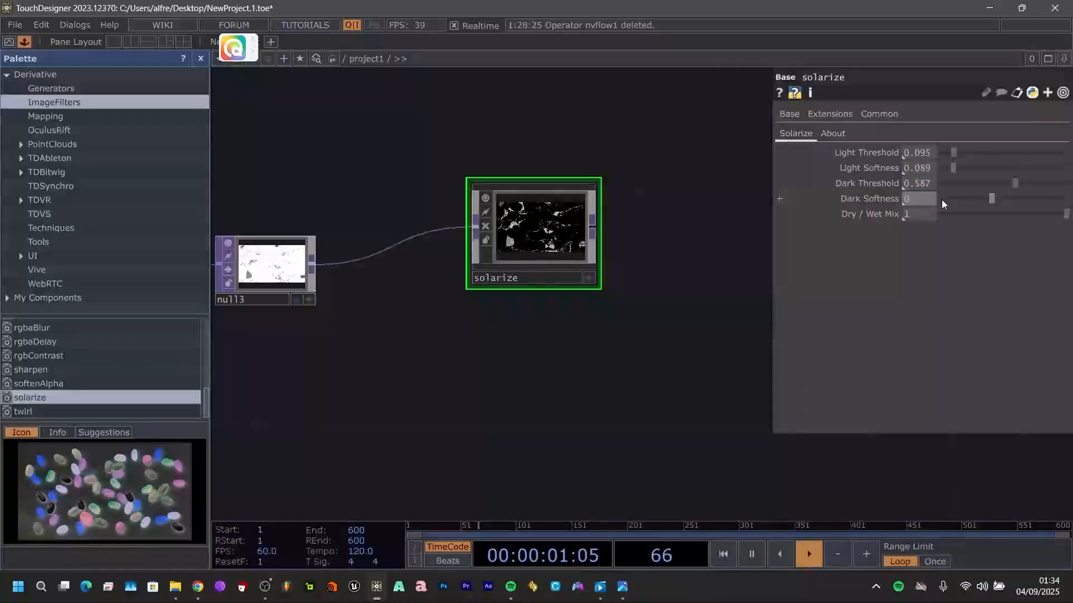
{"action": "type", "text": ".994"}
{"action": "key", "text": "Return"}
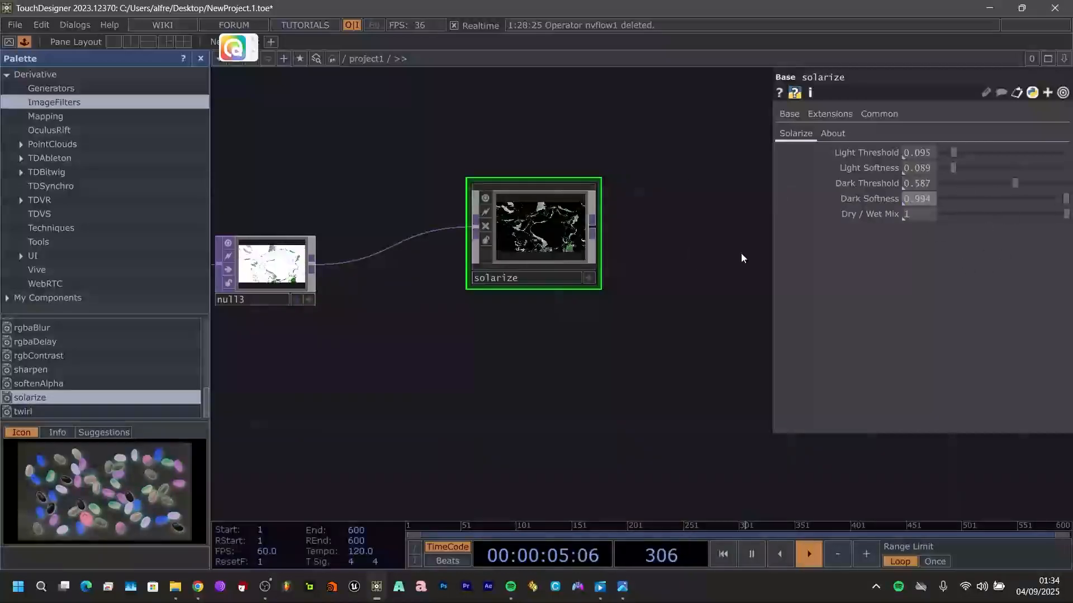
- Add a Mirror TOP wired to the solarize component's output and place it beside solarize
{"action": "left_click_drag", "start_coordinate": [640, 300], "coordinate": [531, 313]}
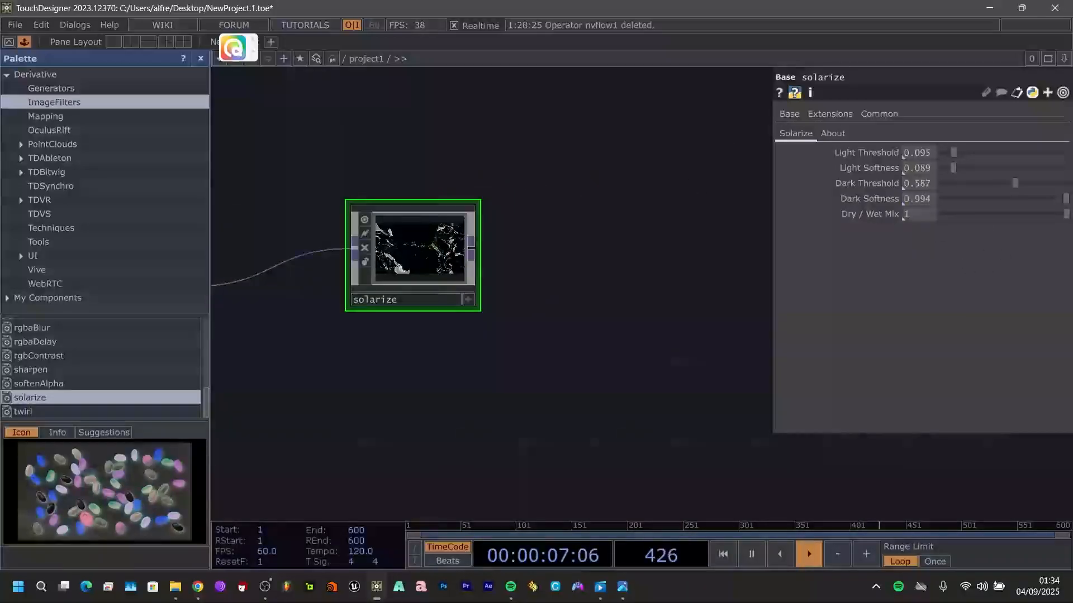
{"action": "left_click", "coordinate": [471, 248]}
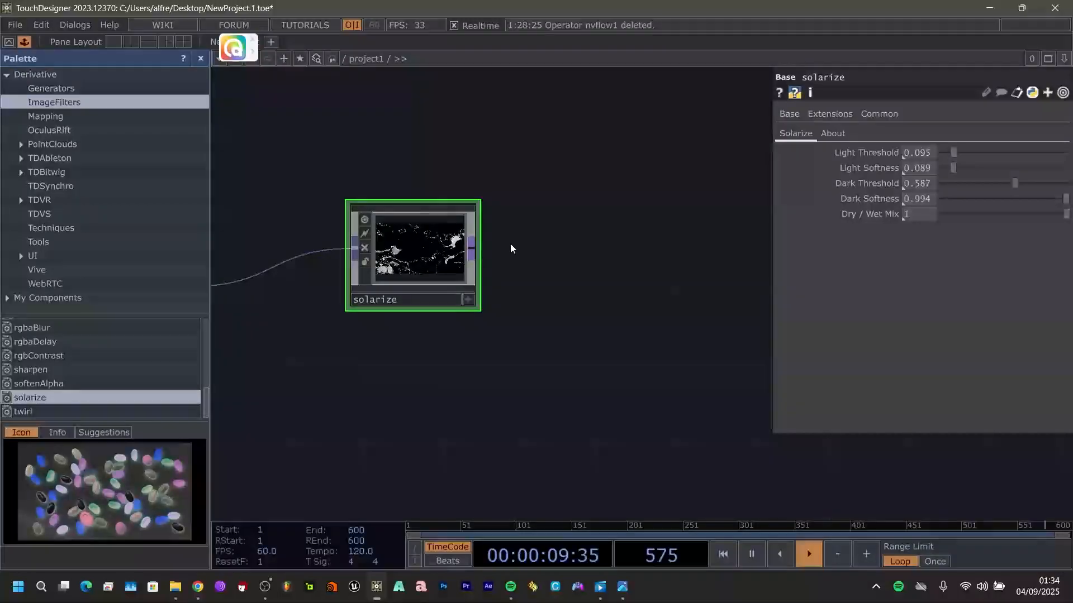
{"action": "left_click", "coordinate": [575, 214]}
{"action": "type", "text": "mirr"}
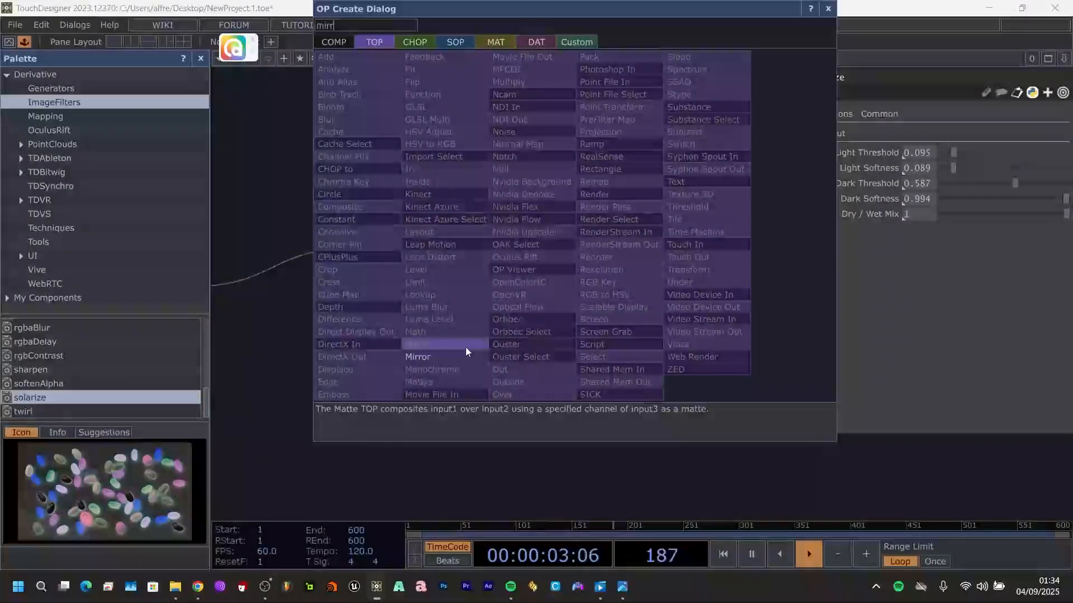
{"action": "left_click", "coordinate": [454, 357]}
{"action": "left_click", "coordinate": [684, 196]}
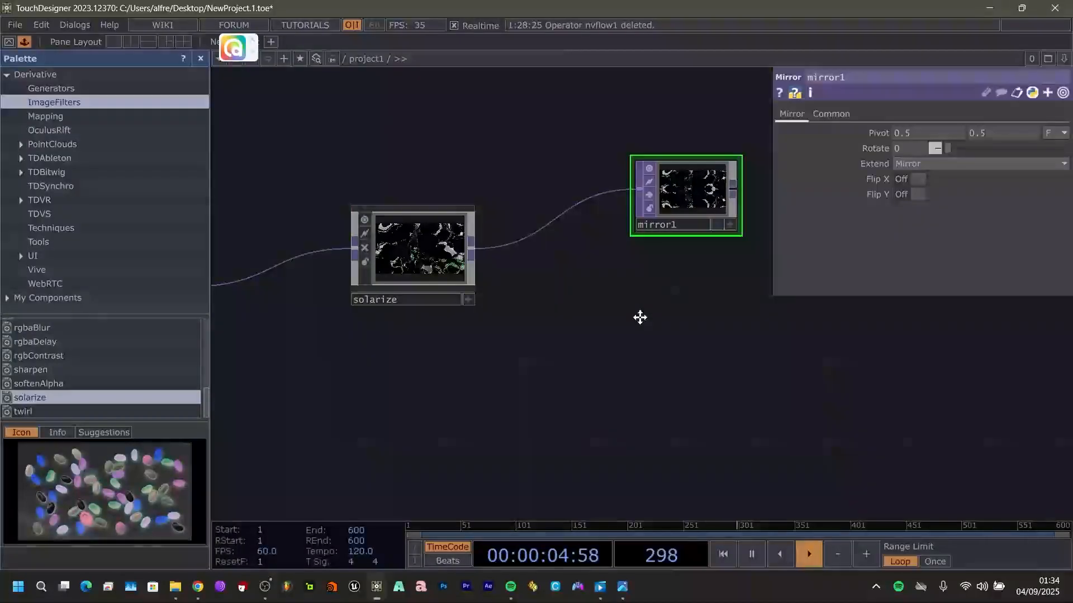
- Turn on Flip X and Flip Y for mirror1 and set its rotation to 90
{"action": "left_click_drag", "start_coordinate": [640, 317], "coordinate": [472, 331]}
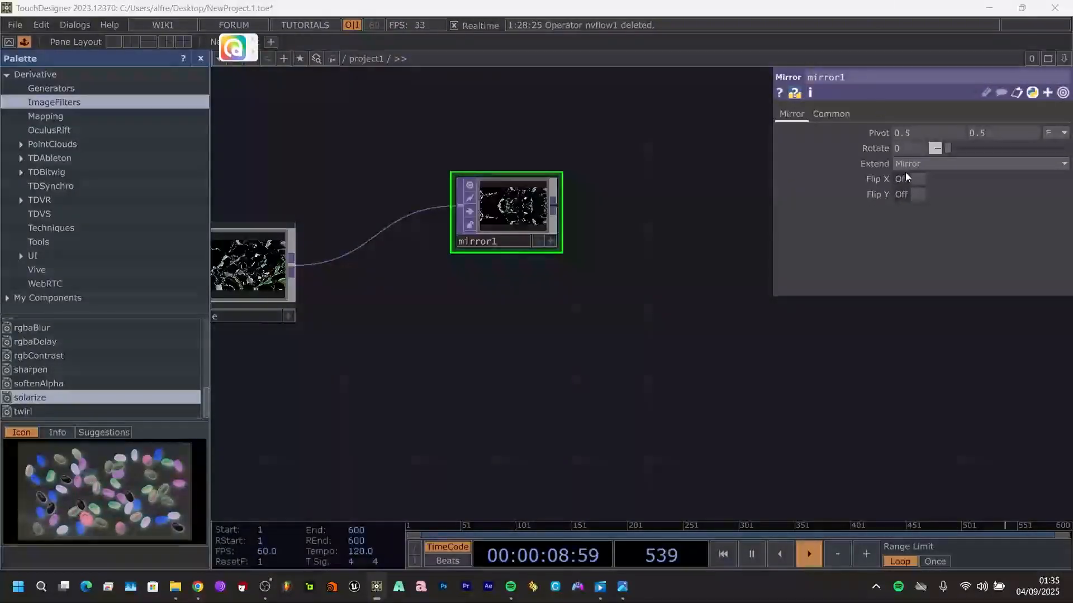
{"action": "left_click", "coordinate": [905, 178]}
{"action": "left_click", "coordinate": [904, 195]}
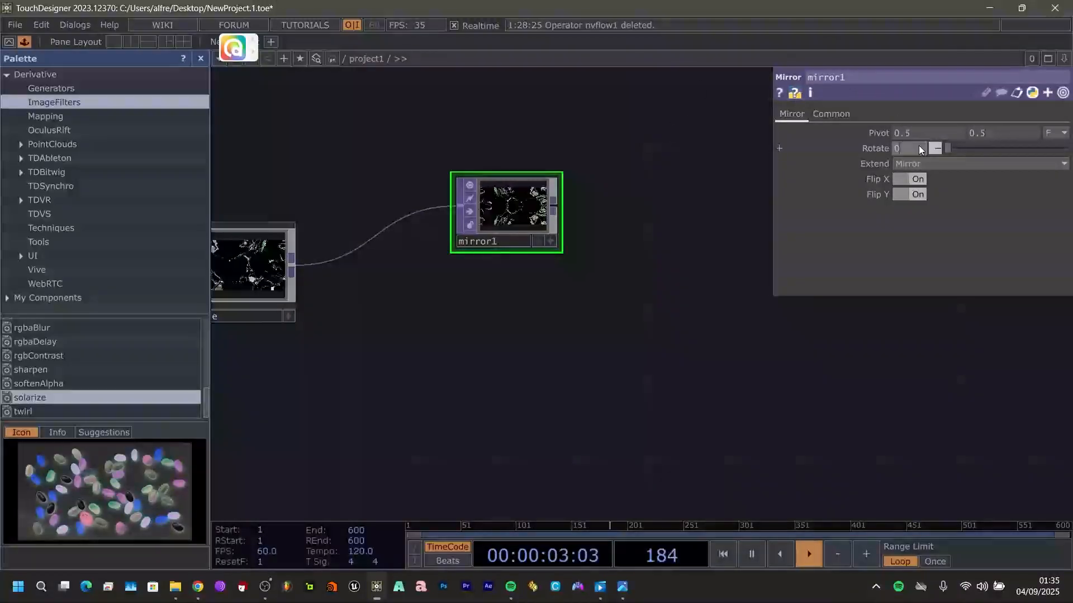
{"action": "left_click_drag", "start_coordinate": [918, 146], "coordinate": [893, 125]}
{"action": "type", "text": "90"}
{"action": "key", "text": "Return"}
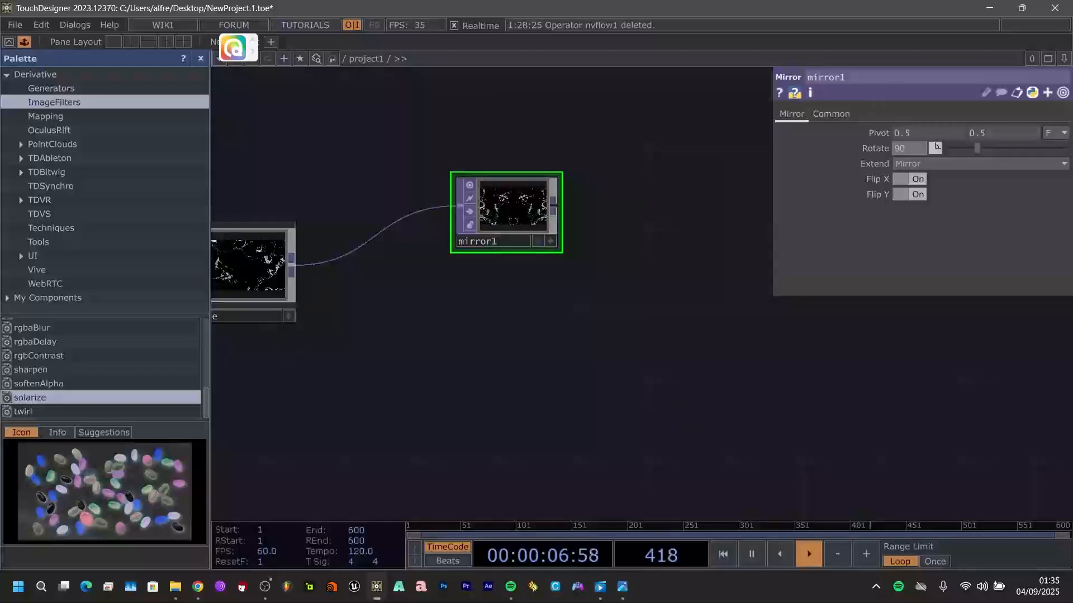
- Add a Null TOP wired to the mirror1 output and place it beside mirror1
{"action": "middle_click_drag", "start_coordinate": [613, 347], "coordinate": [457, 350]}
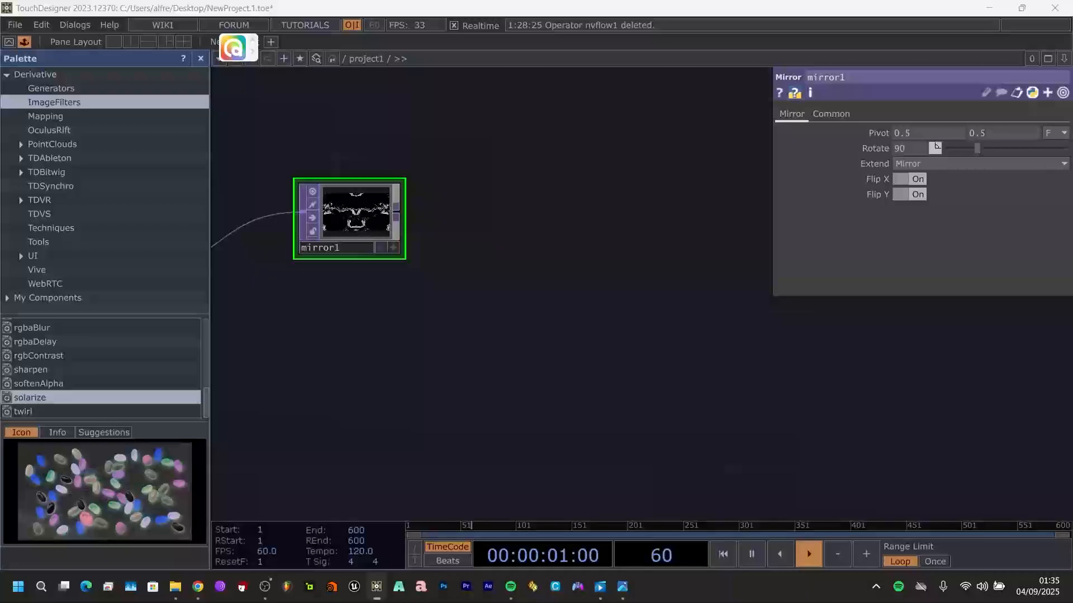
{"action": "left_click", "coordinate": [405, 215]}
{"action": "left_click", "coordinate": [637, 194]}
{"action": "type", "text": "n"}
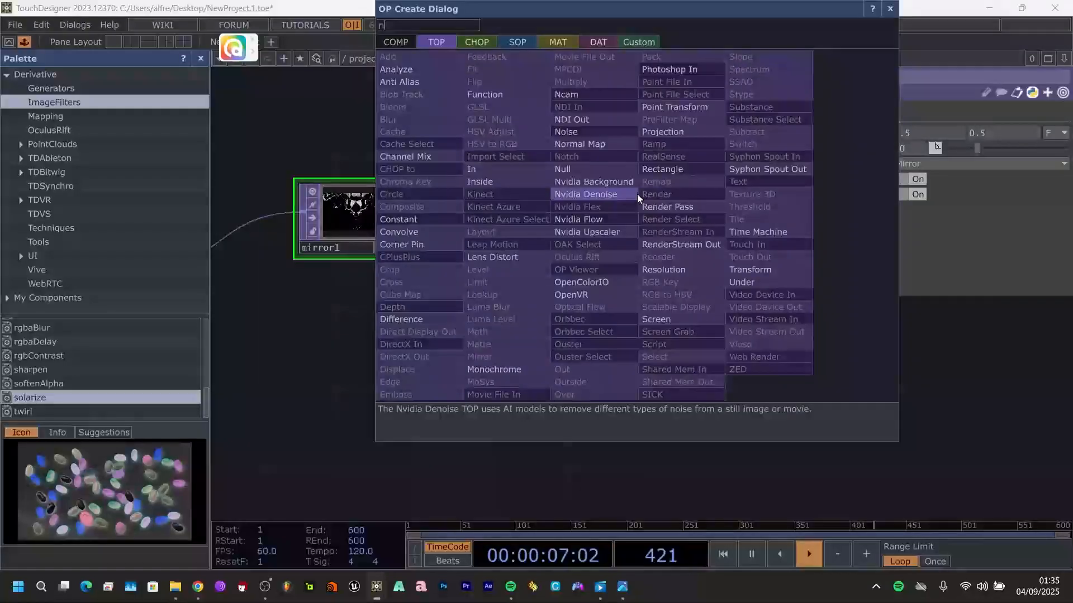
{"action": "type", "text": "ull"}
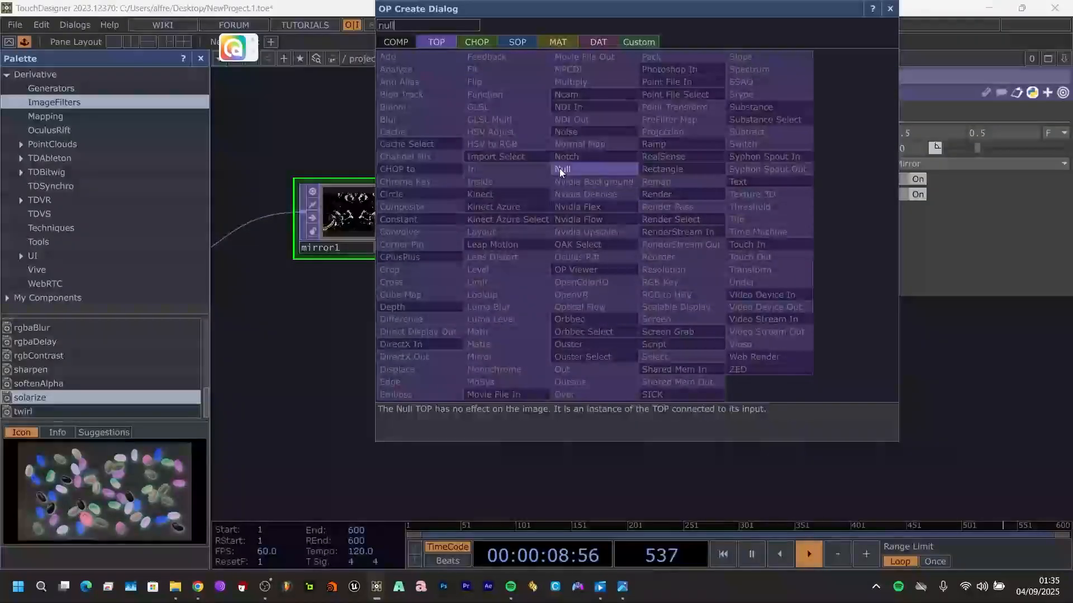
{"action": "left_click", "coordinate": [558, 168]}
{"action": "left_click", "coordinate": [622, 240]}
- Look over the full operator chain leading up to the Null after mirror1
{"action": "scroll", "coordinate": [545, 313], "scroll_direction": "down", "scroll_amount": 1}
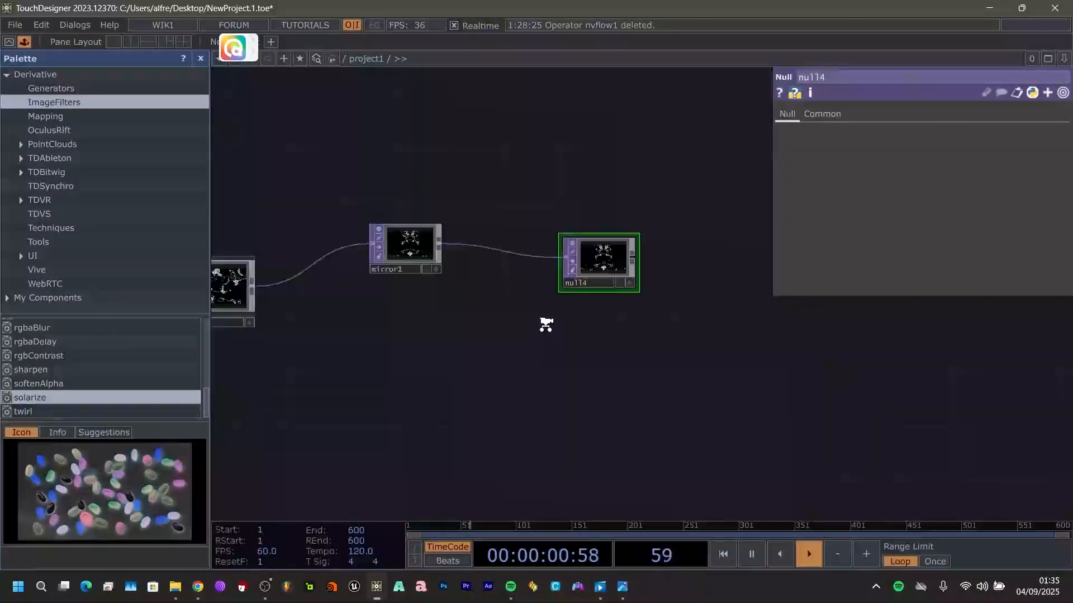
{"action": "scroll", "coordinate": [545, 324], "scroll_direction": "down", "scroll_amount": 2}
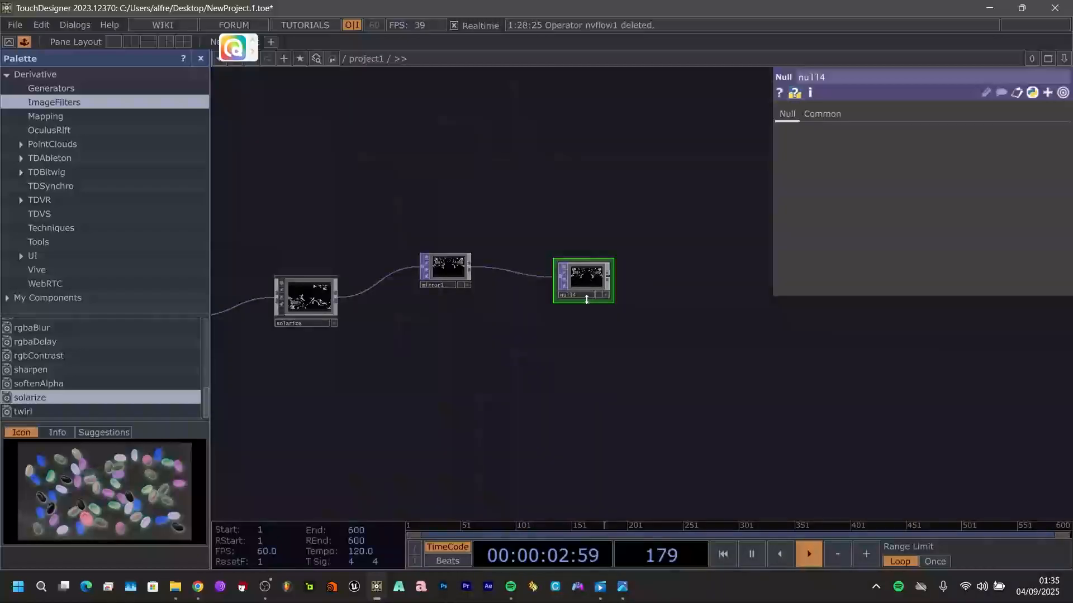
{"action": "scroll", "coordinate": [491, 321], "scroll_direction": "down", "scroll_amount": 4}
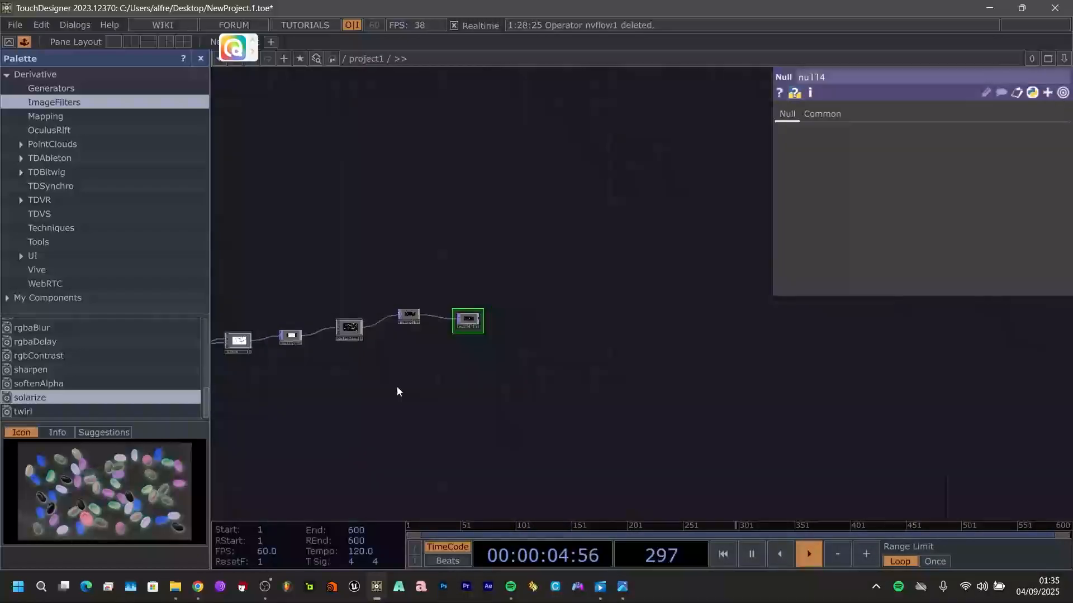
{"action": "scroll", "coordinate": [398, 390], "scroll_direction": "down", "scroll_amount": 1}
{"action": "left_click_drag", "start_coordinate": [498, 384], "coordinate": [775, 377]}
{"action": "left_click_drag", "start_coordinate": [661, 422], "coordinate": [672, 427]}
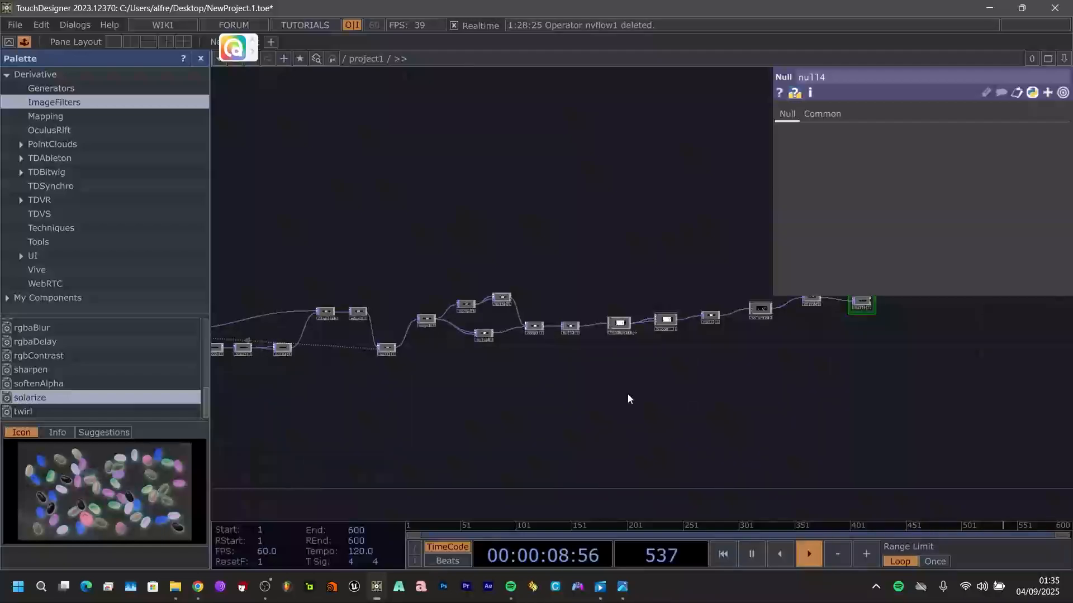
{"action": "left_click_drag", "start_coordinate": [668, 355], "coordinate": [278, 284]}
{"action": "scroll", "coordinate": [458, 290], "scroll_direction": "up", "scroll_amount": 5}
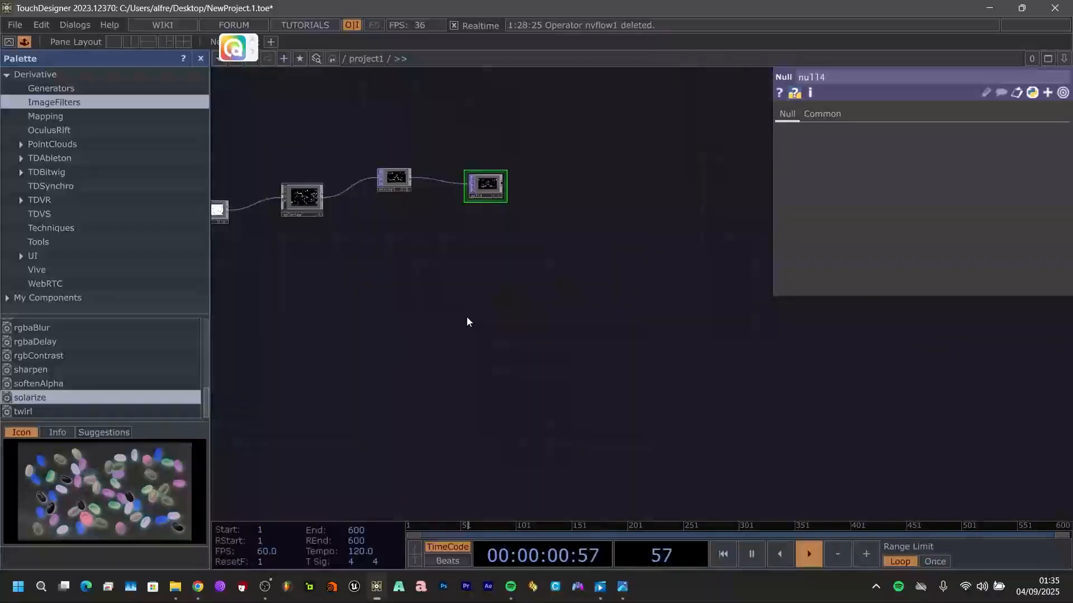
{"action": "left_click_drag", "start_coordinate": [492, 317], "coordinate": [461, 281]}
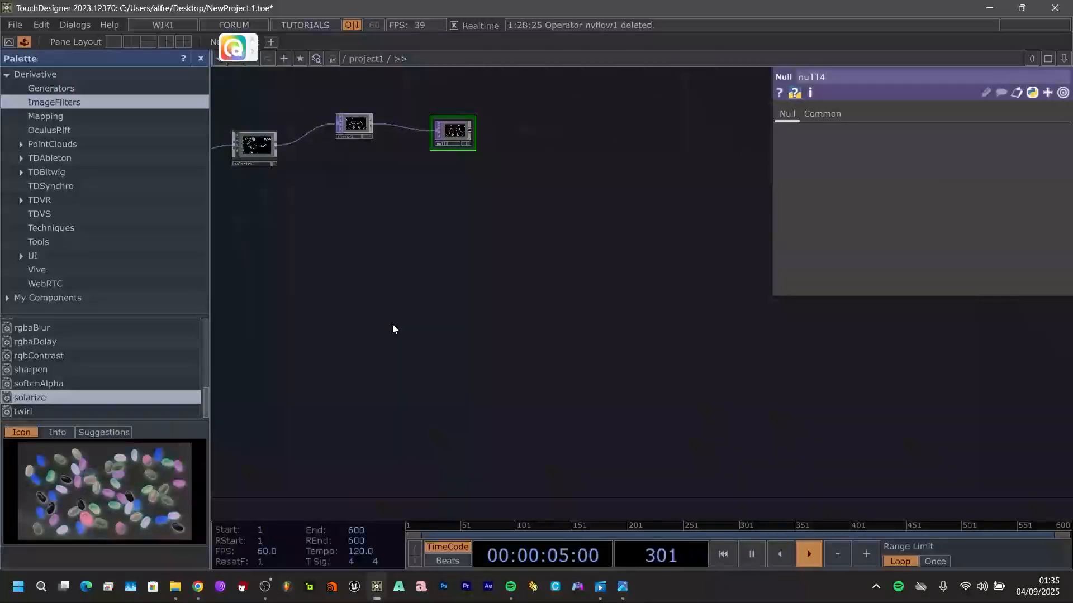
- Add a Video Device In TOP in the empty space below the end of the chain
{"action": "key", "text": "Tab"}
{"action": "left_click", "coordinate": [242, 145]}
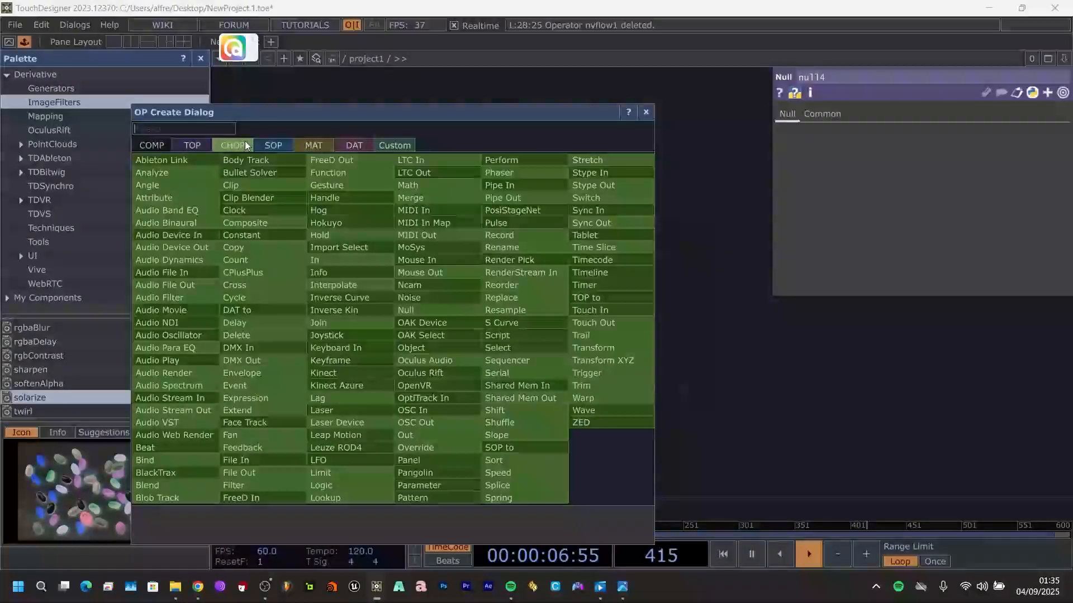
{"action": "left_click", "coordinate": [205, 144]}
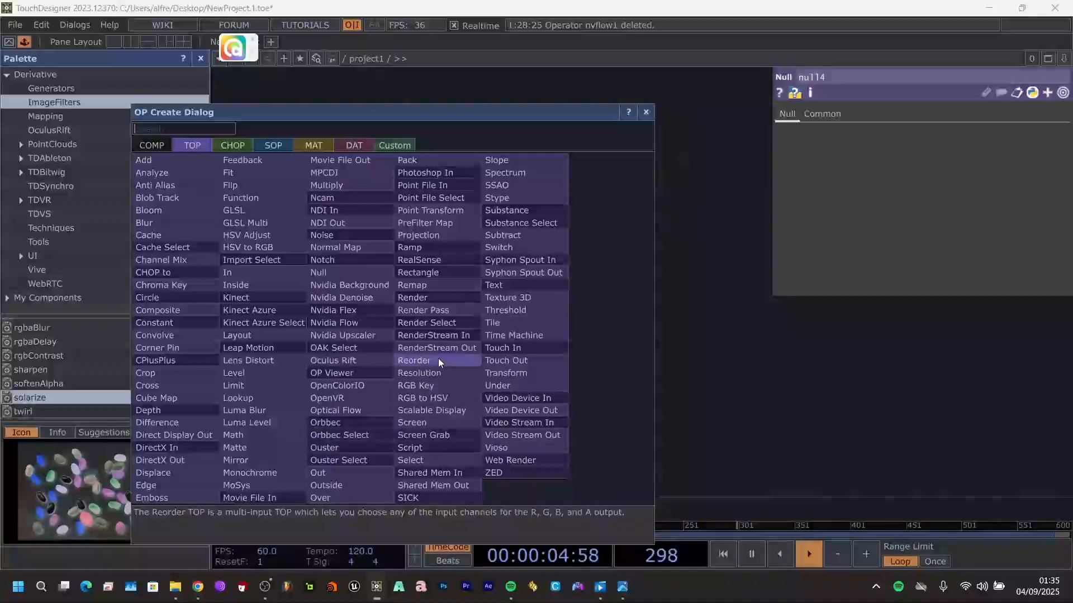
{"action": "left_click", "coordinate": [541, 400]}
{"action": "left_click", "coordinate": [420, 309]}
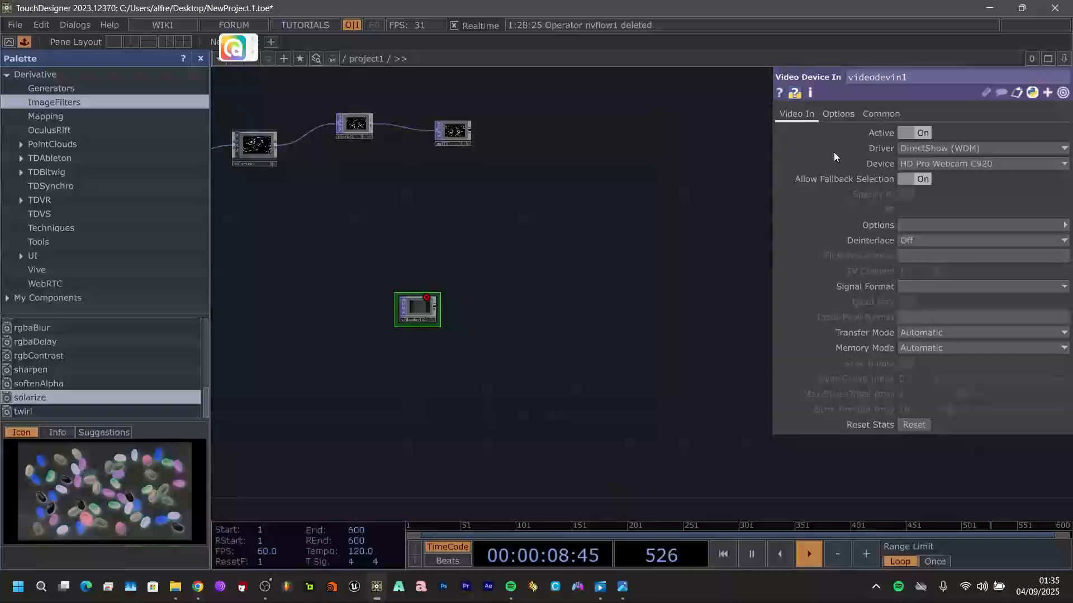
- Set the Video Device In device to ACER HD User Facing and its signal format to 1280x720p 30.00Hz
{"action": "left_click", "coordinate": [989, 165]}
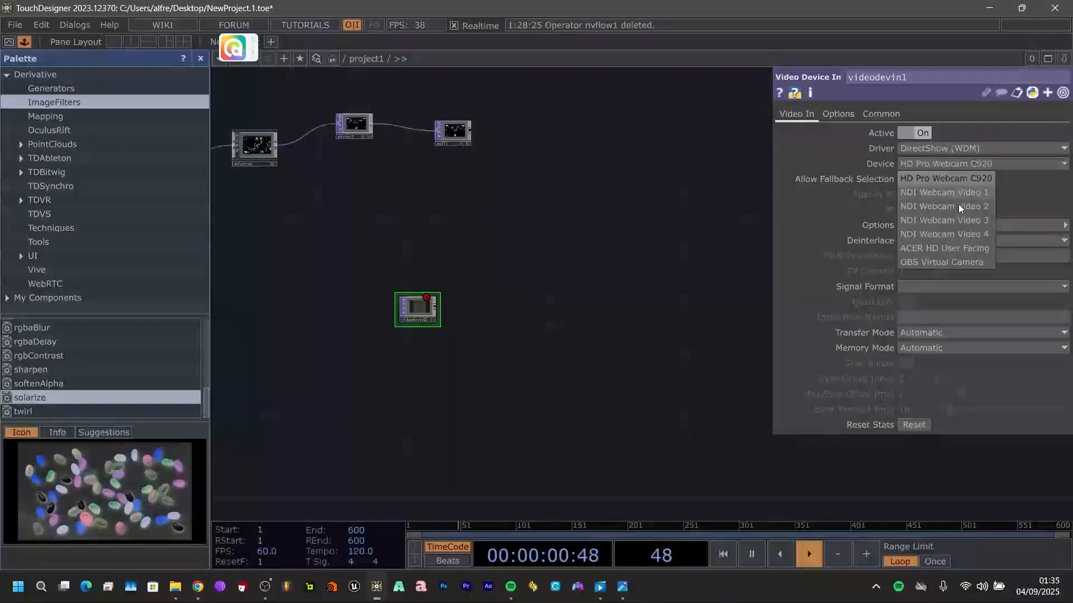
{"action": "left_click", "coordinate": [960, 247]}
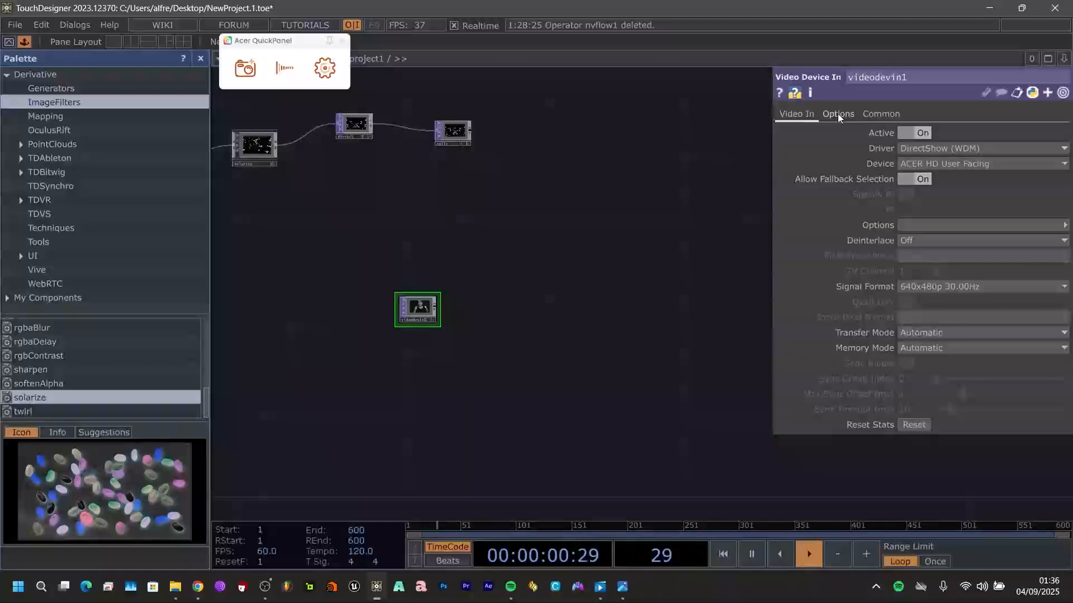
{"action": "left_click", "coordinate": [937, 286]}
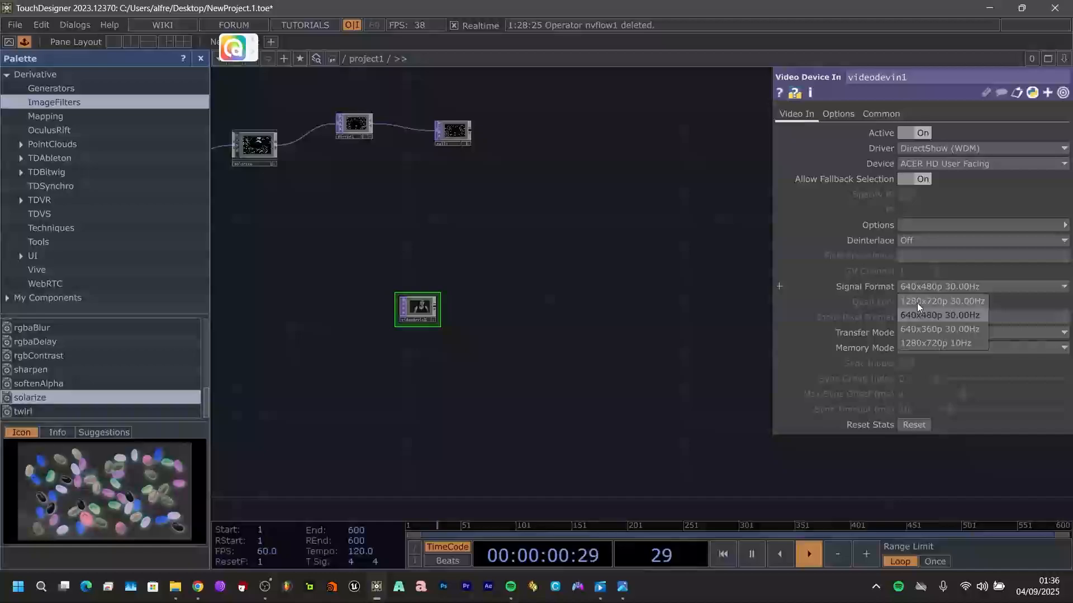
{"action": "left_click", "coordinate": [926, 303]}
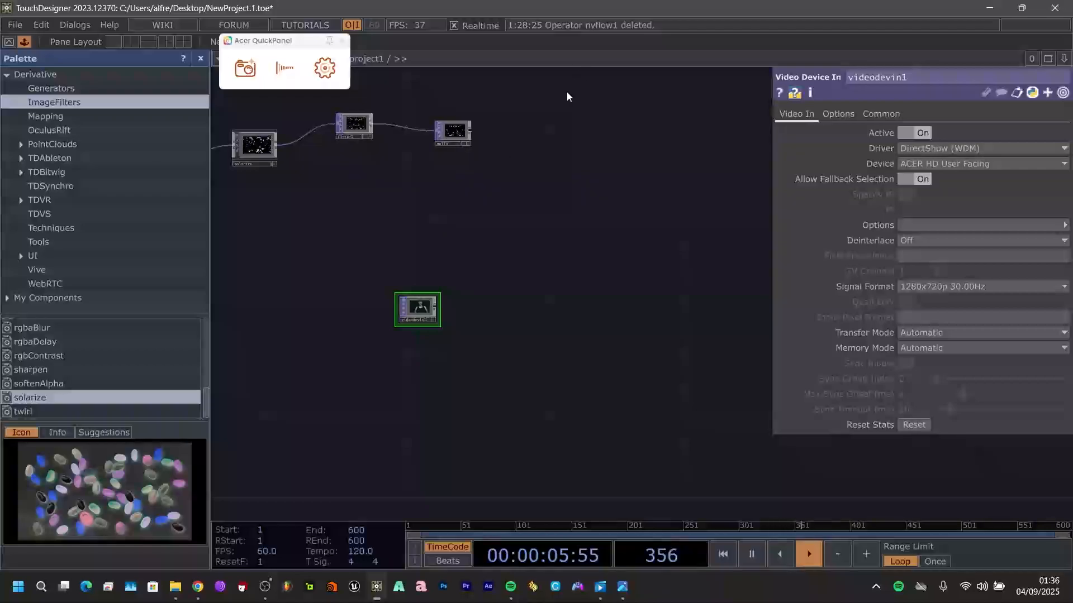
- Add a Null TOP wired to the videodevin1 output and place it beside the camera input
{"action": "left_click_drag", "start_coordinate": [469, 209], "coordinate": [379, 205]}
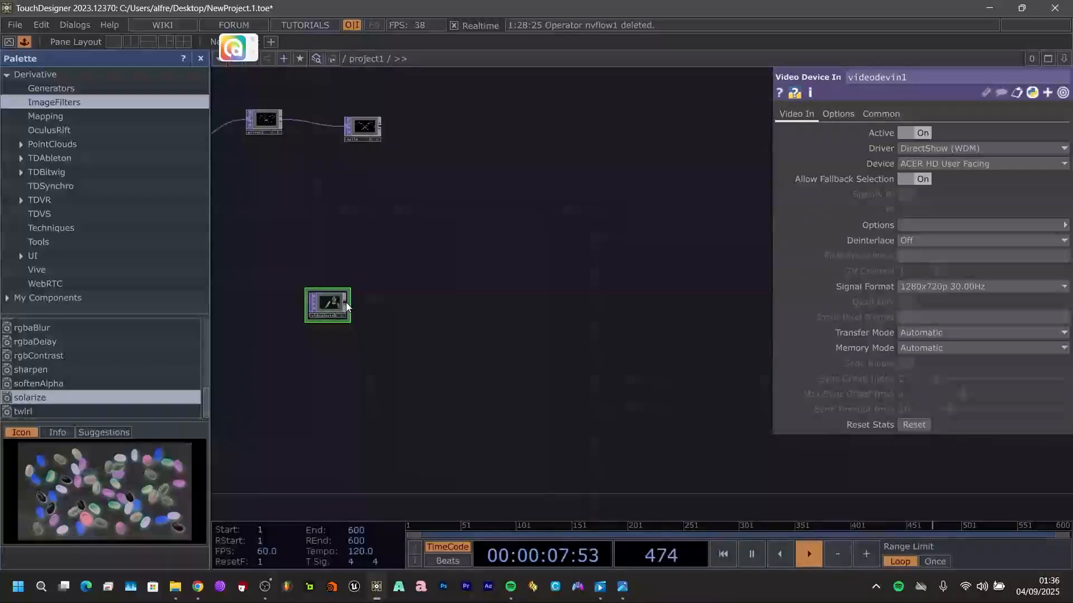
{"action": "left_click", "coordinate": [349, 302]}
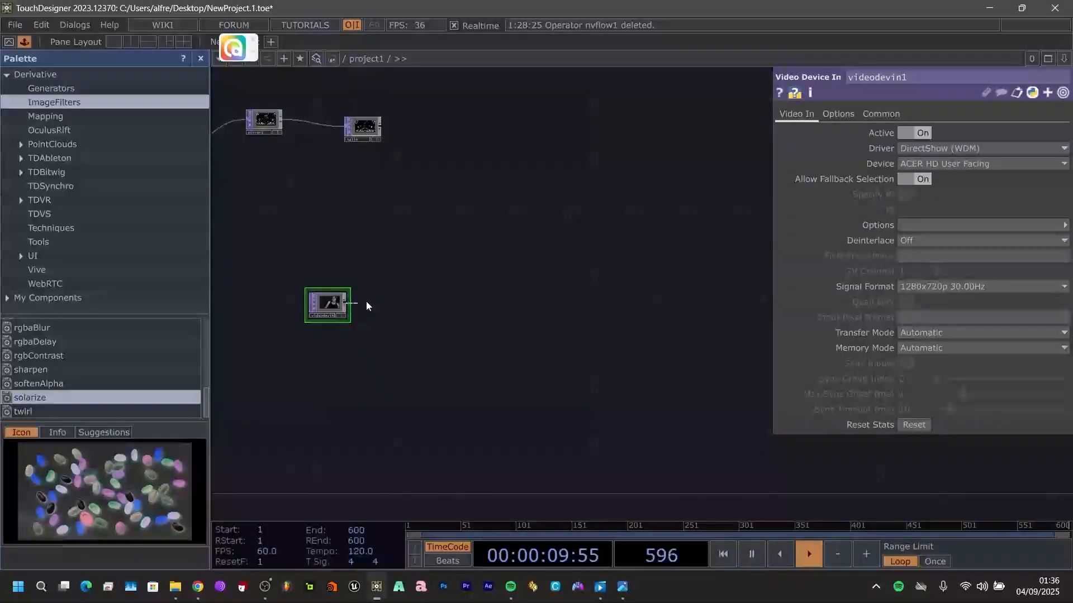
{"action": "left_click", "coordinate": [398, 270]}
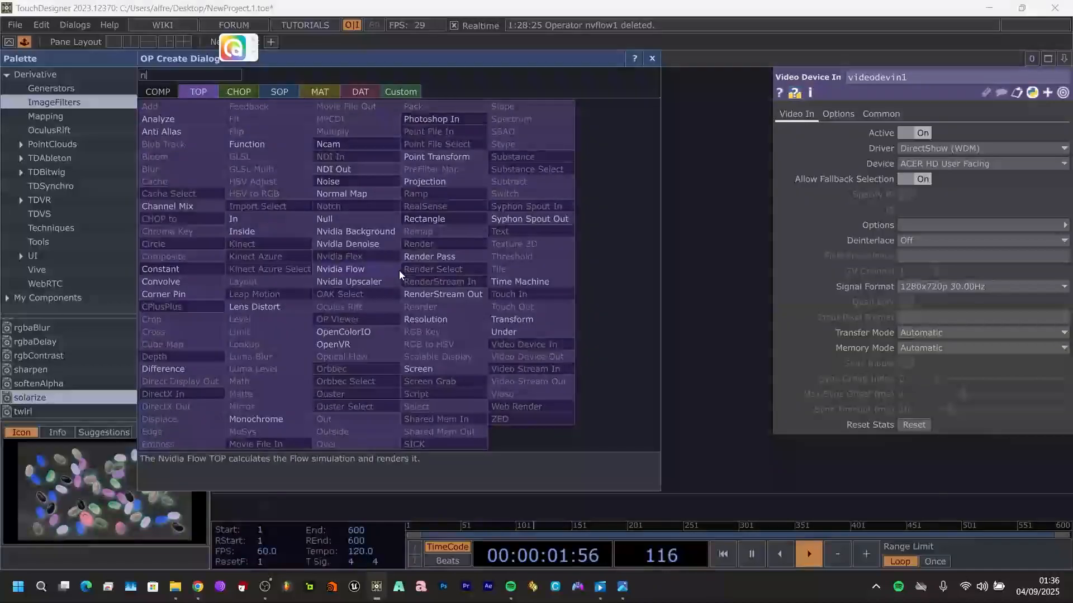
{"action": "type", "text": "null"}
{"action": "left_click", "coordinate": [366, 219]}
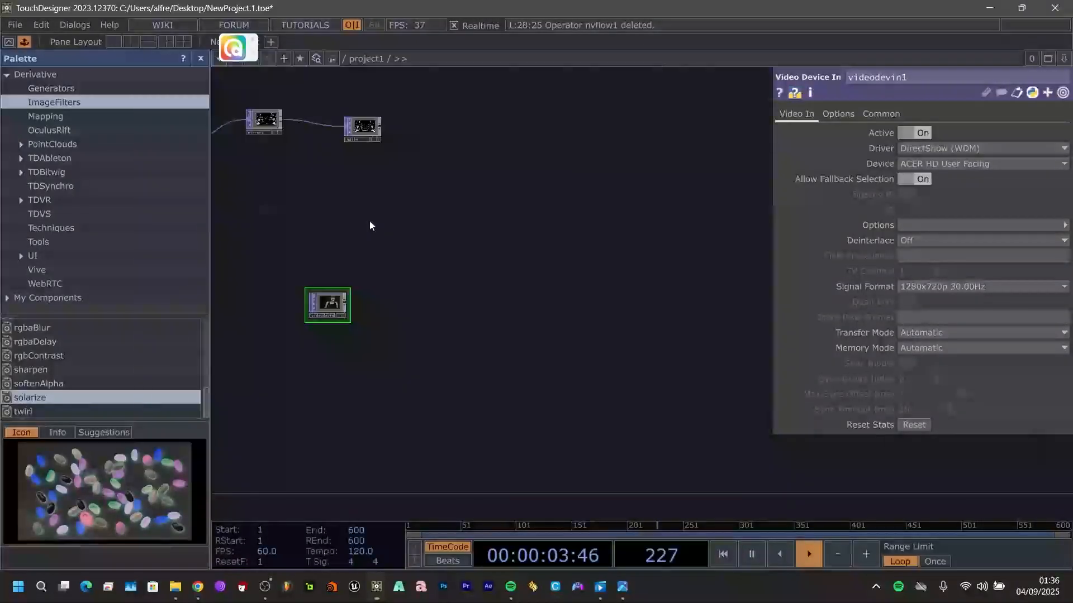
{"action": "left_click", "coordinate": [426, 272]}
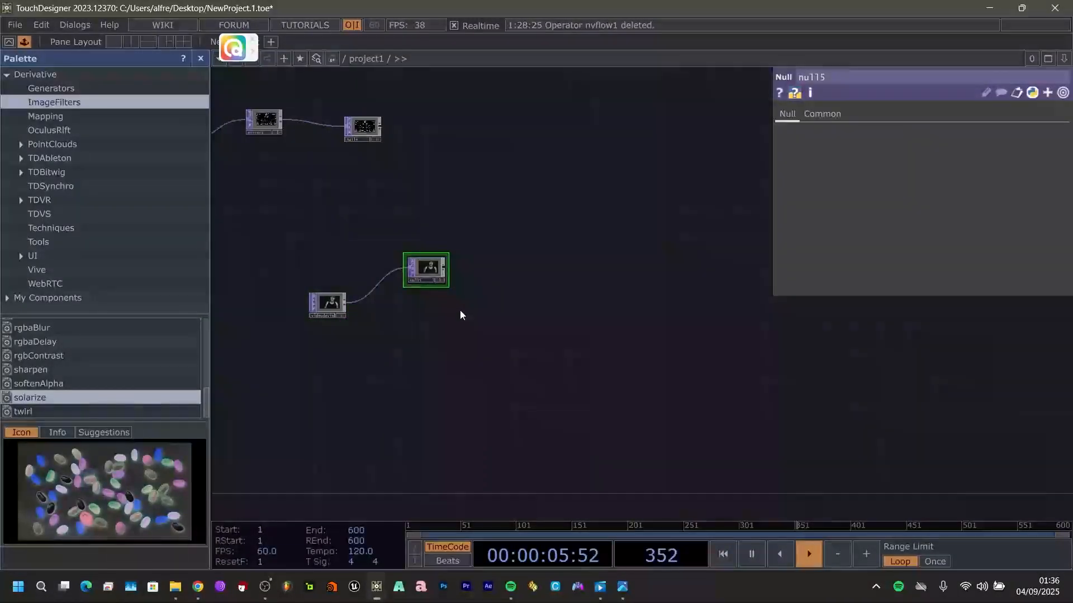
- Add a Select TOP below null5 and make it reference null5 as its source TOP
{"action": "key", "text": "Tab"}
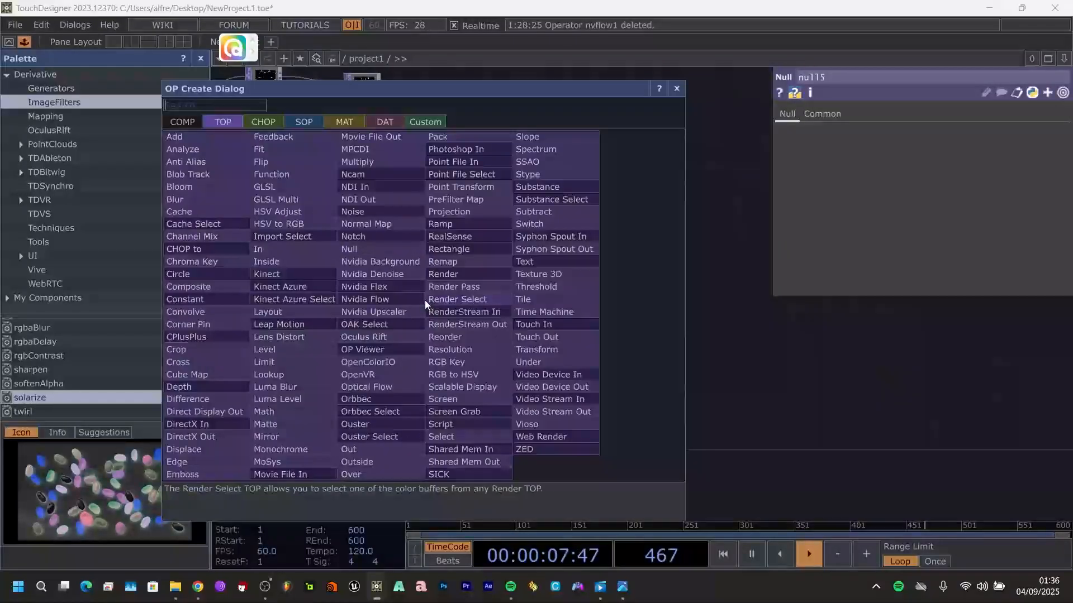
{"action": "type", "text": "selec"}
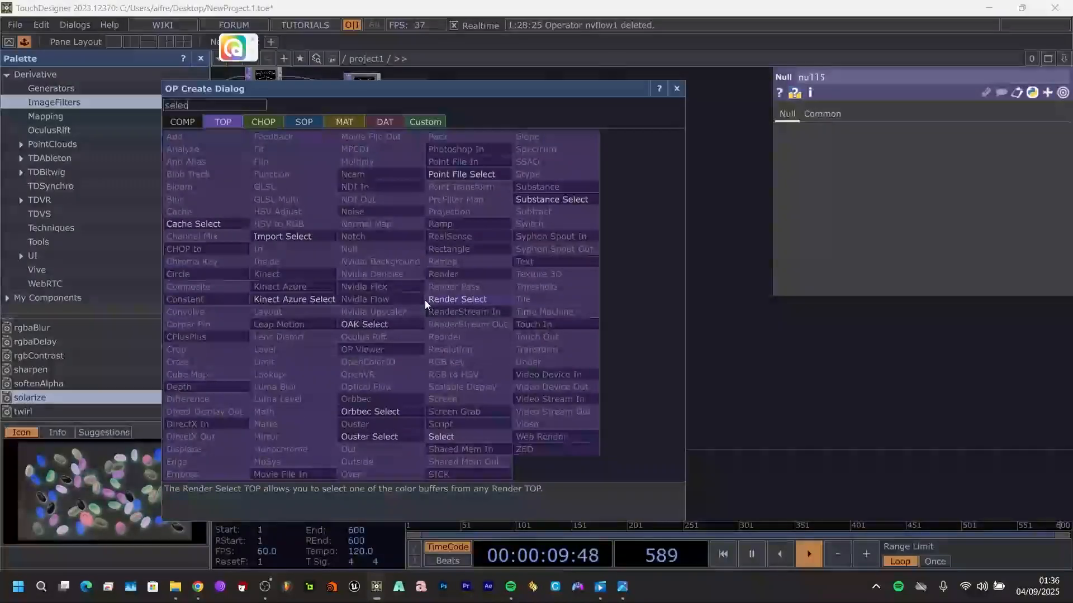
{"action": "left_click", "coordinate": [448, 434]}
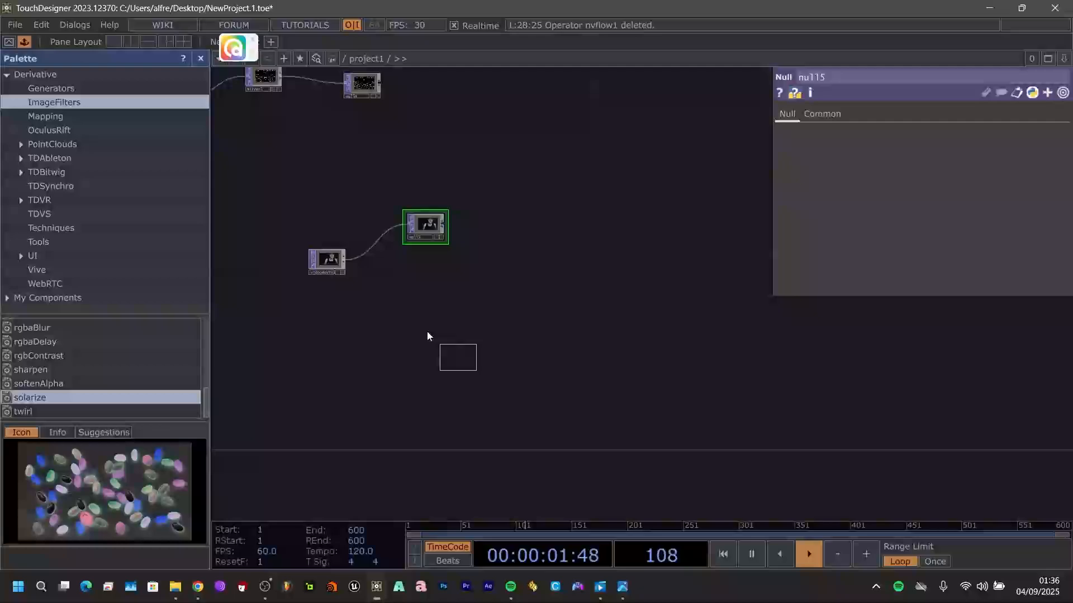
{"action": "left_click", "coordinate": [425, 300]}
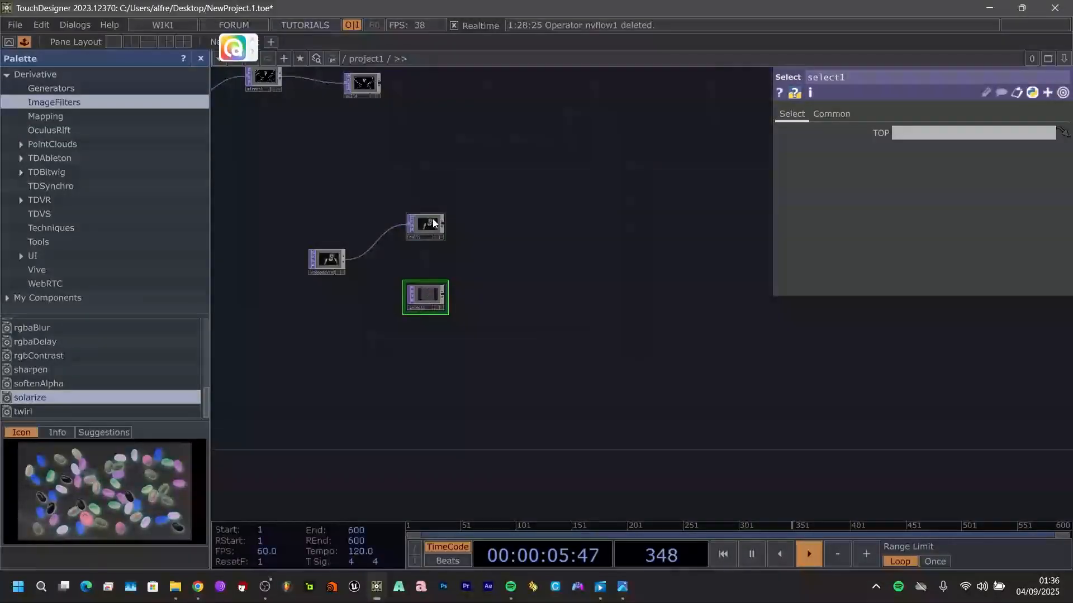
{"action": "left_click_drag", "start_coordinate": [433, 223], "coordinate": [423, 294]}
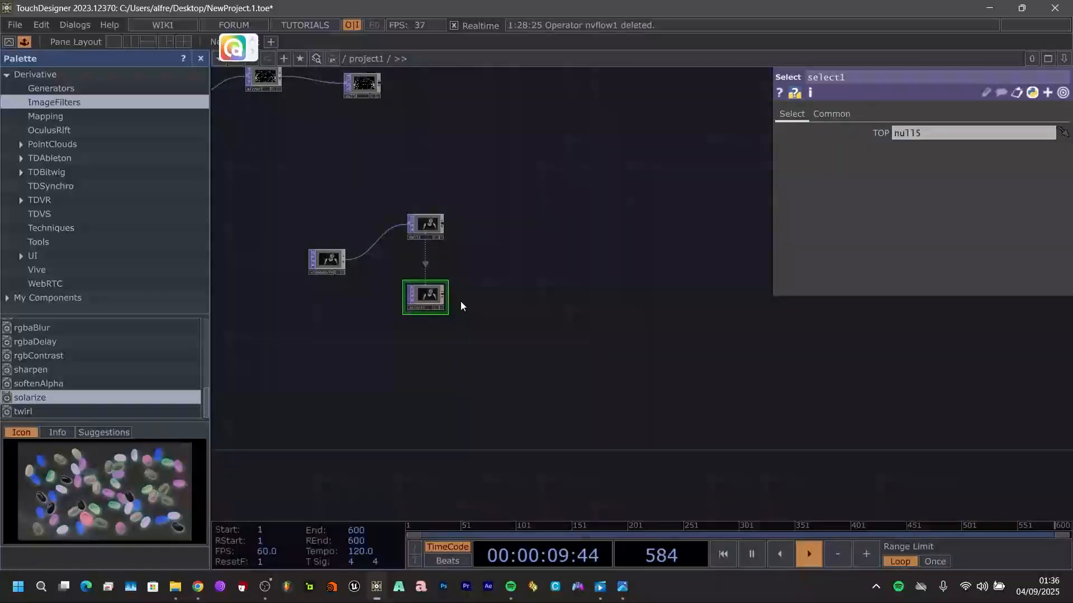
- Add a Cache TOP wired to the select1 output and align it level with select1
{"action": "scroll", "coordinate": [431, 283], "scroll_direction": "up", "scroll_amount": 4}
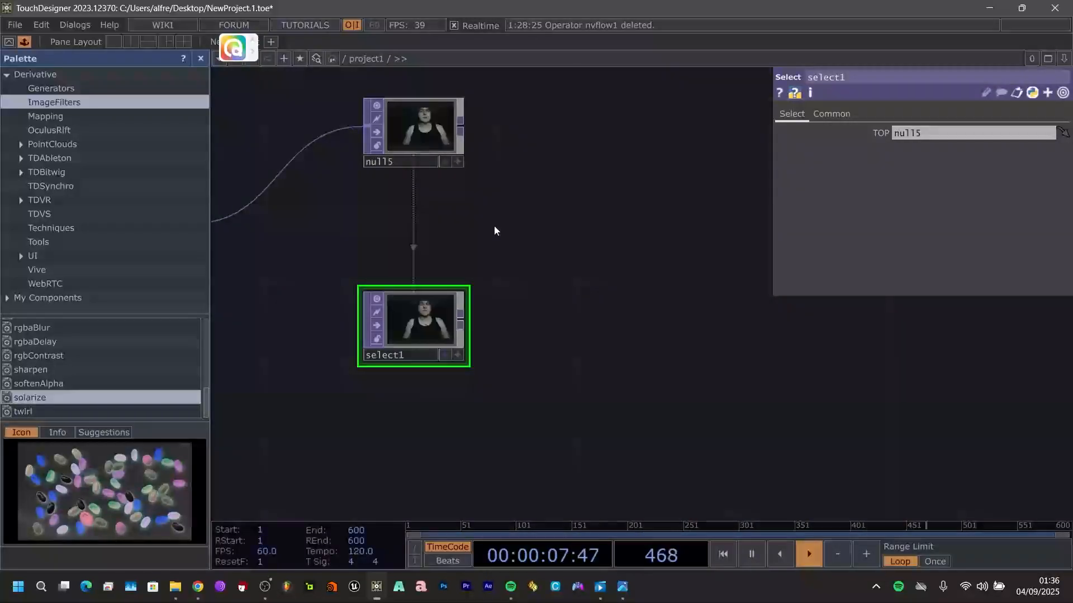
{"action": "scroll", "coordinate": [502, 230], "scroll_direction": "down", "scroll_amount": 5}
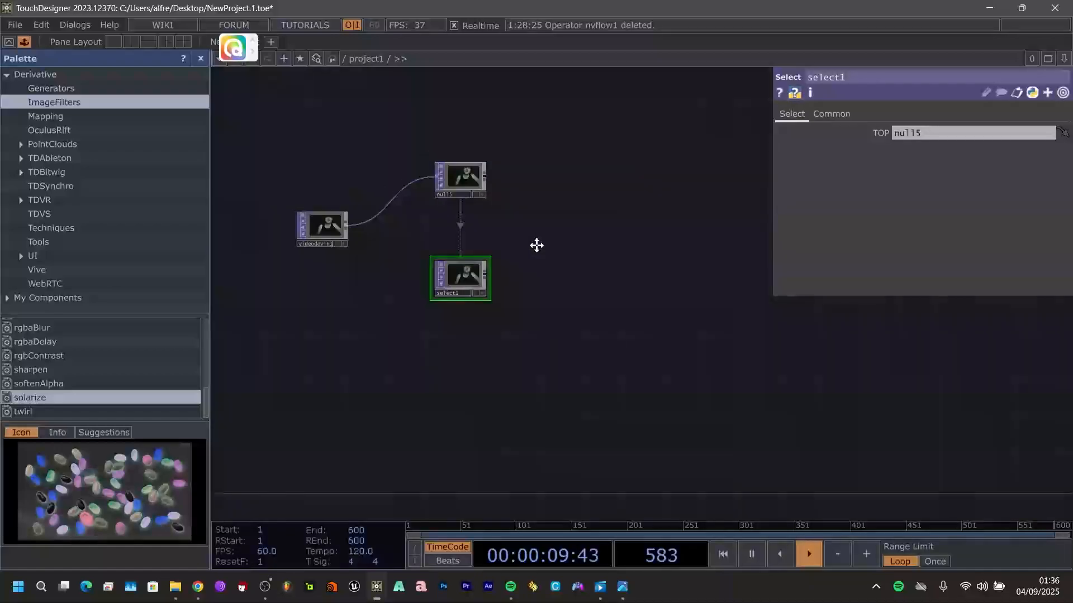
{"action": "left_click_drag", "start_coordinate": [536, 245], "coordinate": [502, 220]}
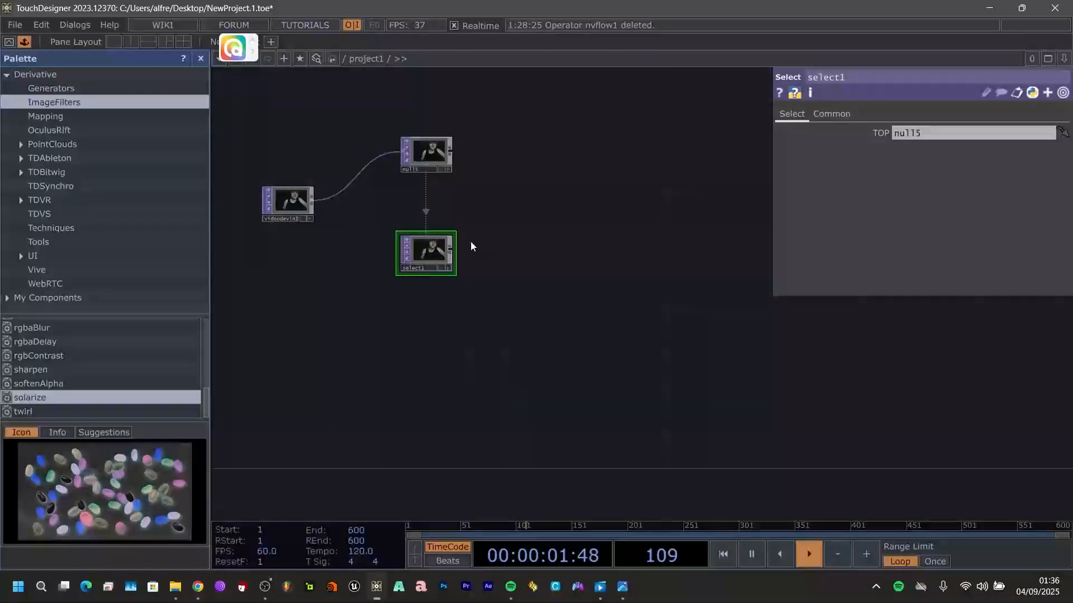
{"action": "left_click_drag", "start_coordinate": [455, 252], "coordinate": [508, 239]}
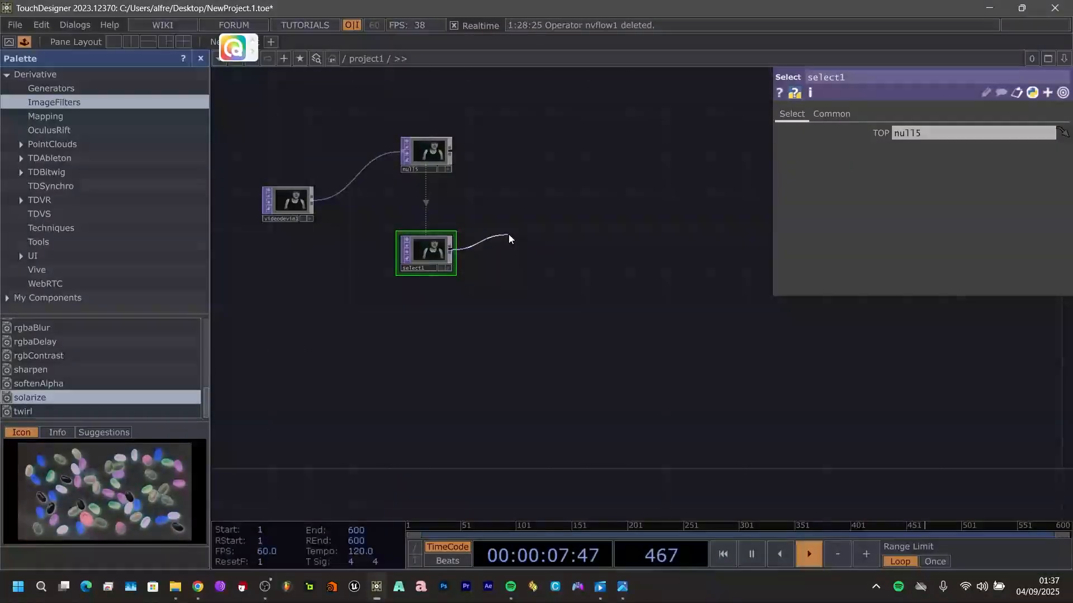
{"action": "left_click", "coordinate": [508, 239]}
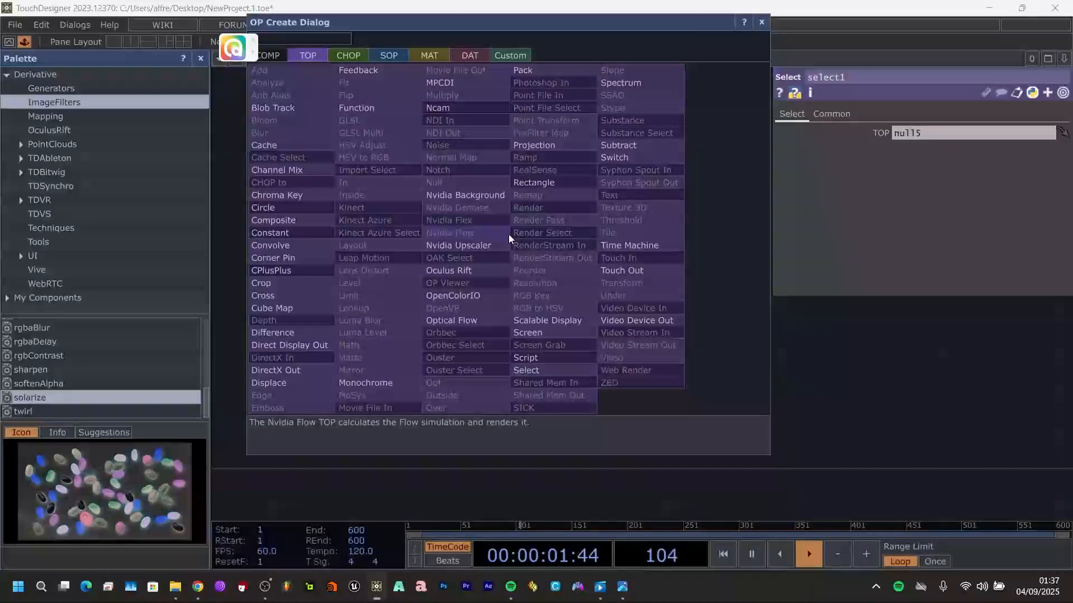
{"action": "key", "text": "Escape"}
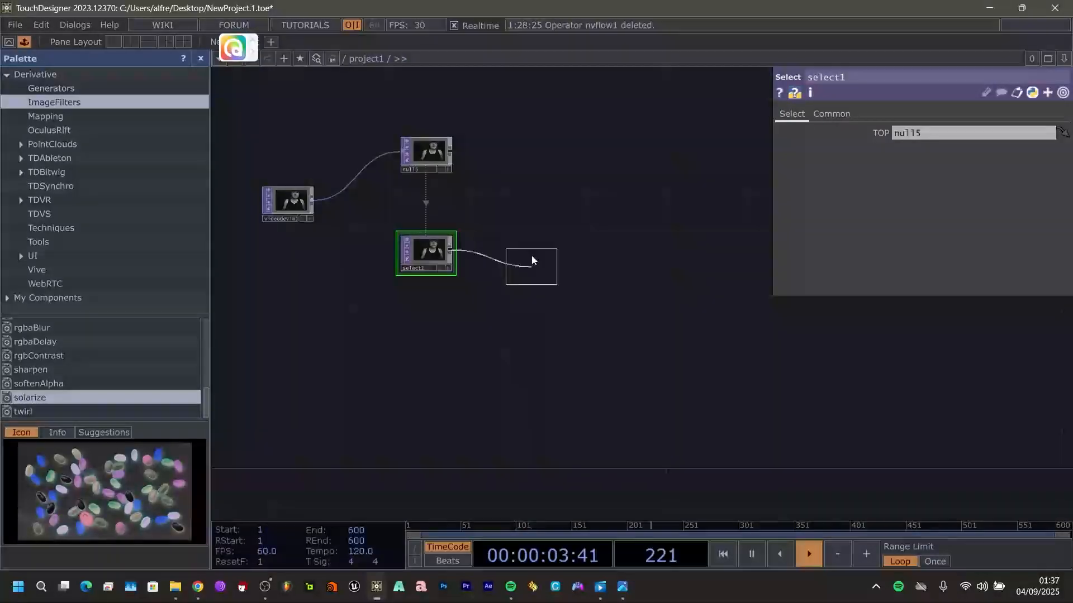
{"action": "left_click", "coordinate": [543, 244]}
{"action": "left_click_drag", "start_coordinate": [486, 314], "coordinate": [427, 332]}
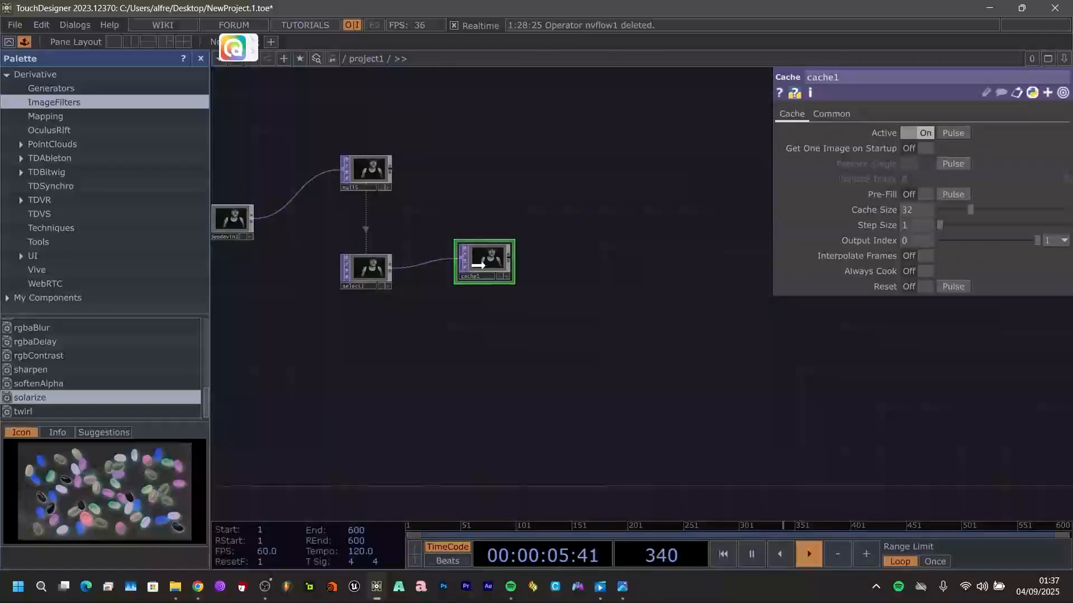
{"action": "left_click_drag", "start_coordinate": [479, 265], "coordinate": [469, 275]}
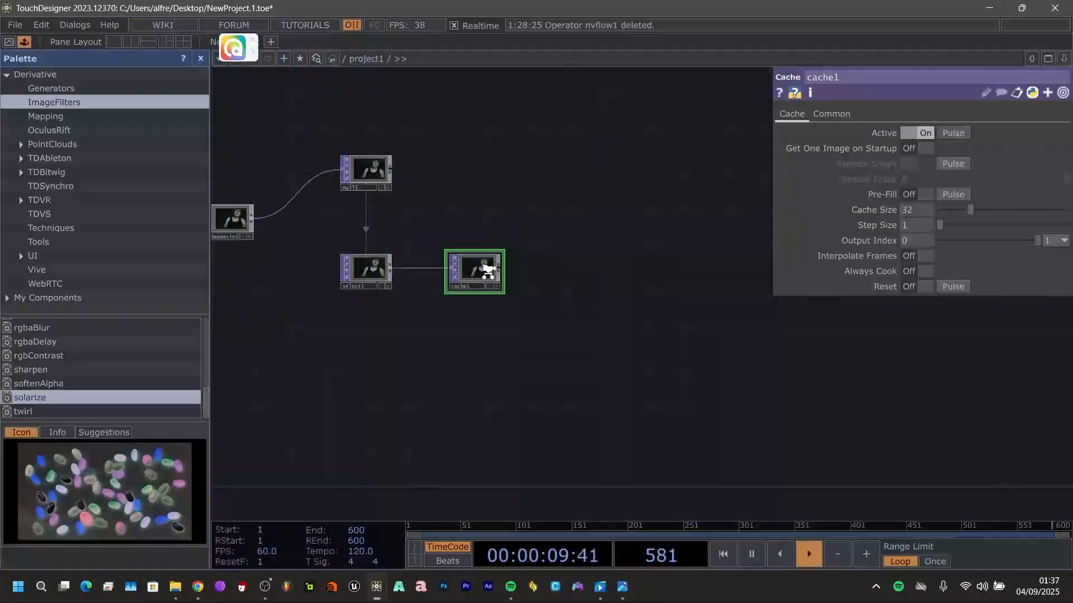
- Set the cache1 cache size to 9 and its step size to 5
{"action": "scroll", "coordinate": [488, 272], "scroll_direction": "up", "scroll_amount": 2}
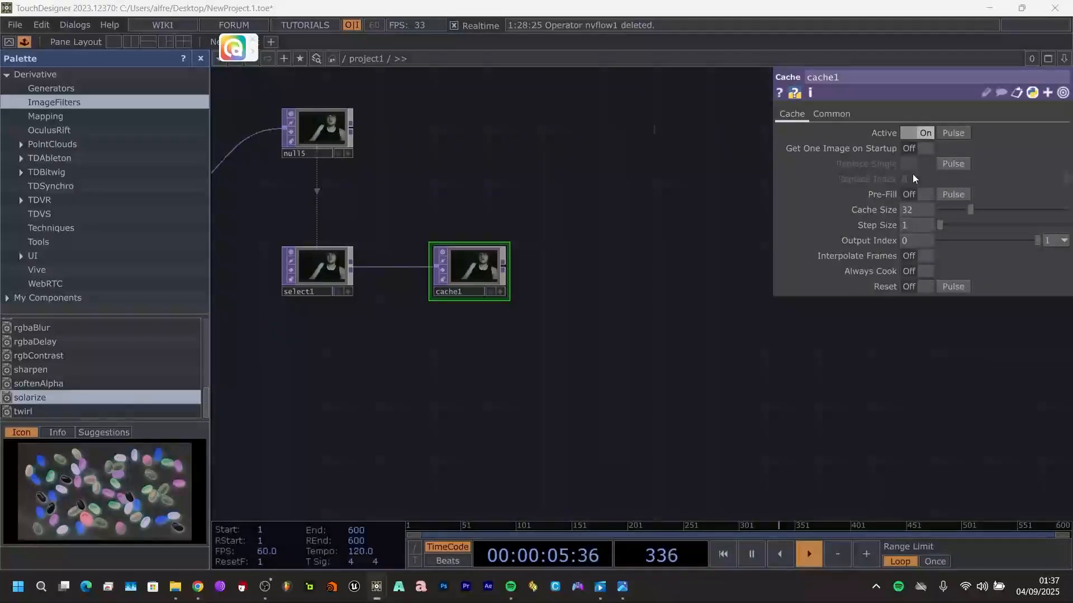
{"action": "left_click", "coordinate": [926, 209]}
{"action": "key", "text": "BackSpace"}
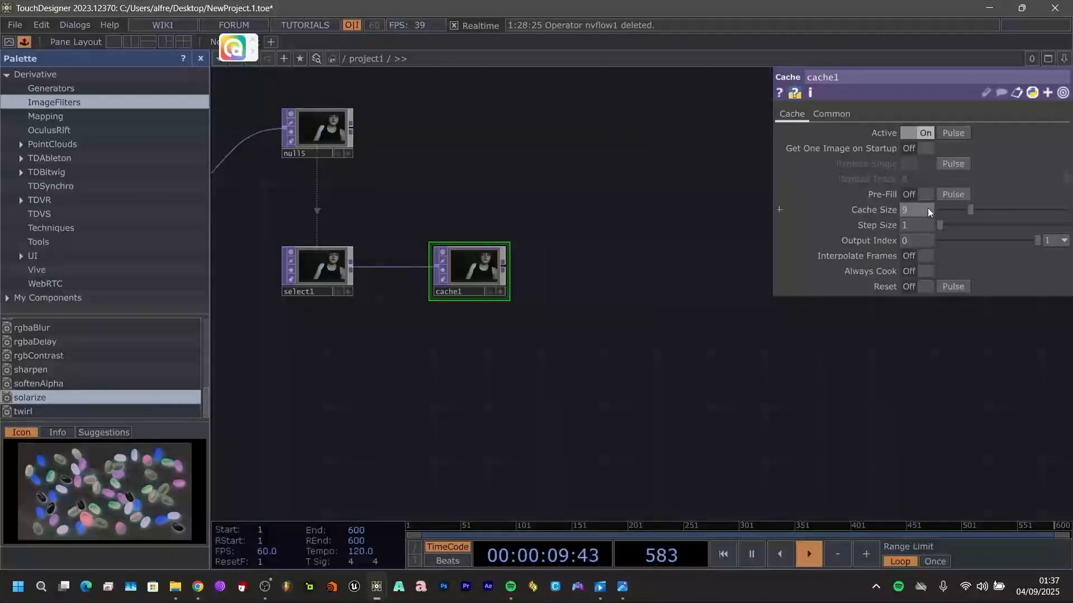
{"action": "type", "text": "9"}
{"action": "key", "text": "Return"}
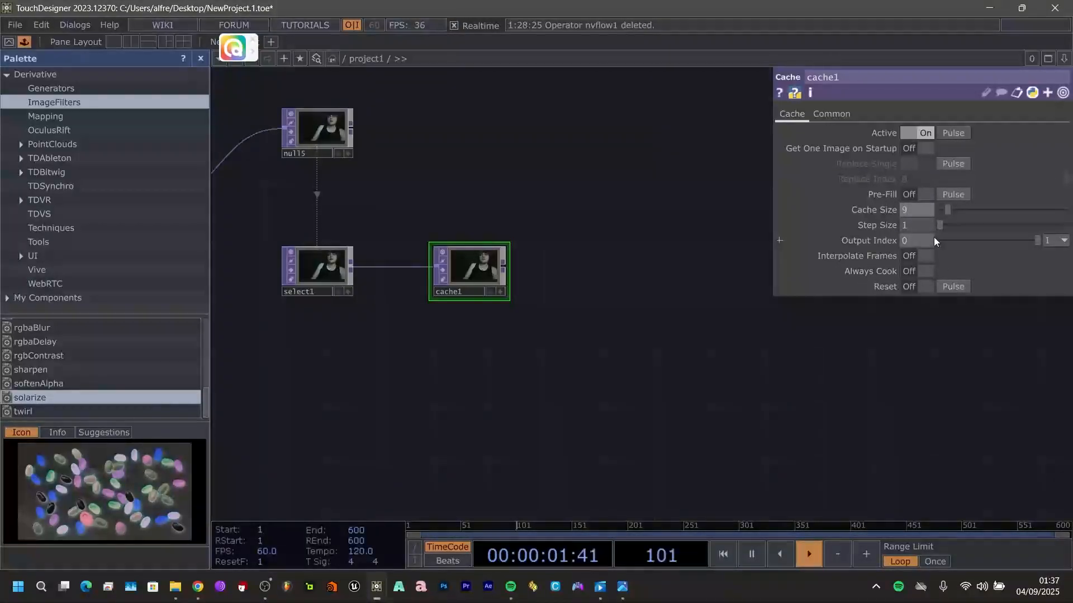
{"action": "left_click", "coordinate": [926, 230]}
{"action": "type", "text": "5"}
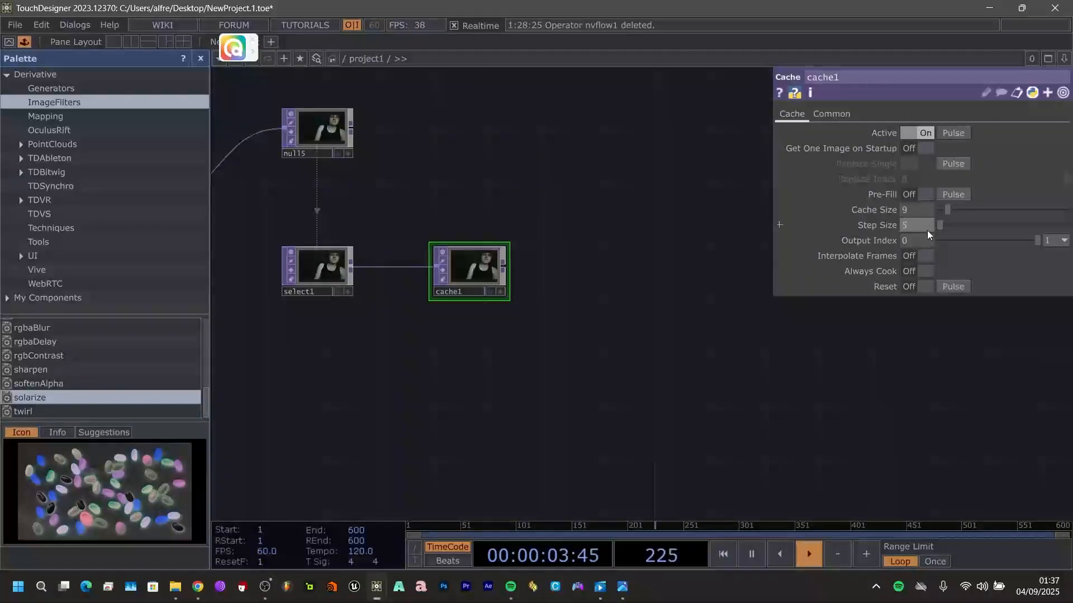
{"action": "key", "text": "Return"}
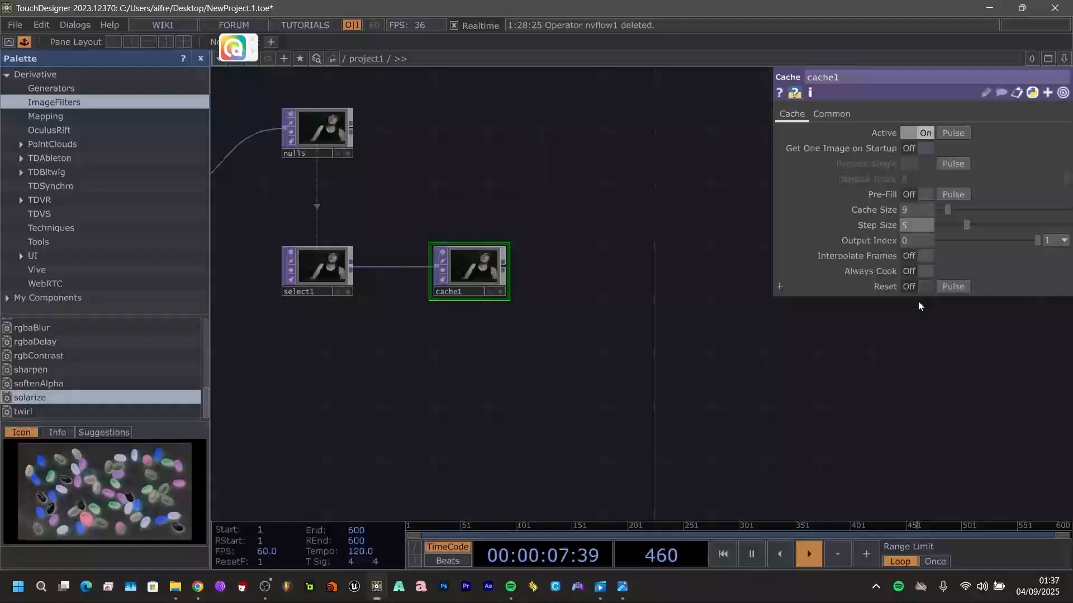
- Add a Composite TOP beyond cache1 and wire null5 as its first input and cache1 as its second
{"action": "left_click_drag", "start_coordinate": [658, 337], "coordinate": [576, 366]}
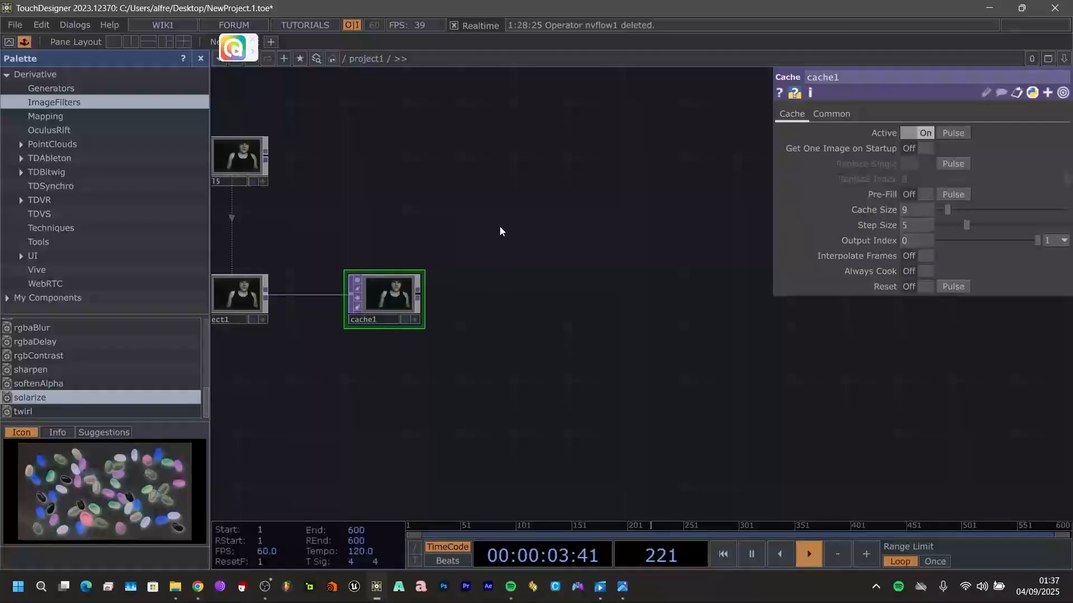
{"action": "double_click", "coordinate": [575, 230]}
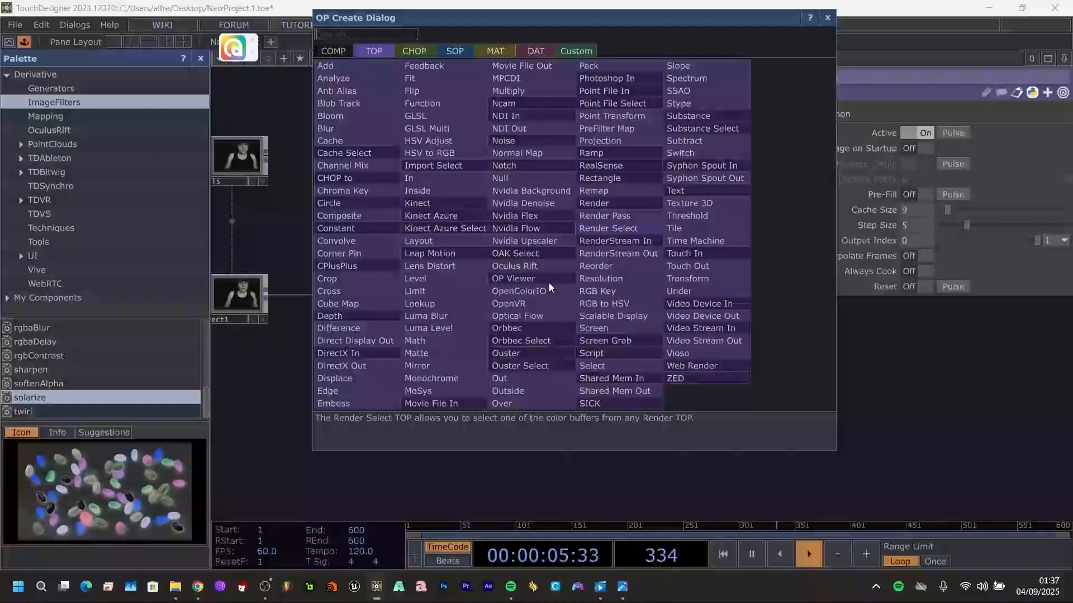
{"action": "left_click", "coordinate": [391, 216]}
{"action": "left_click", "coordinate": [518, 197]}
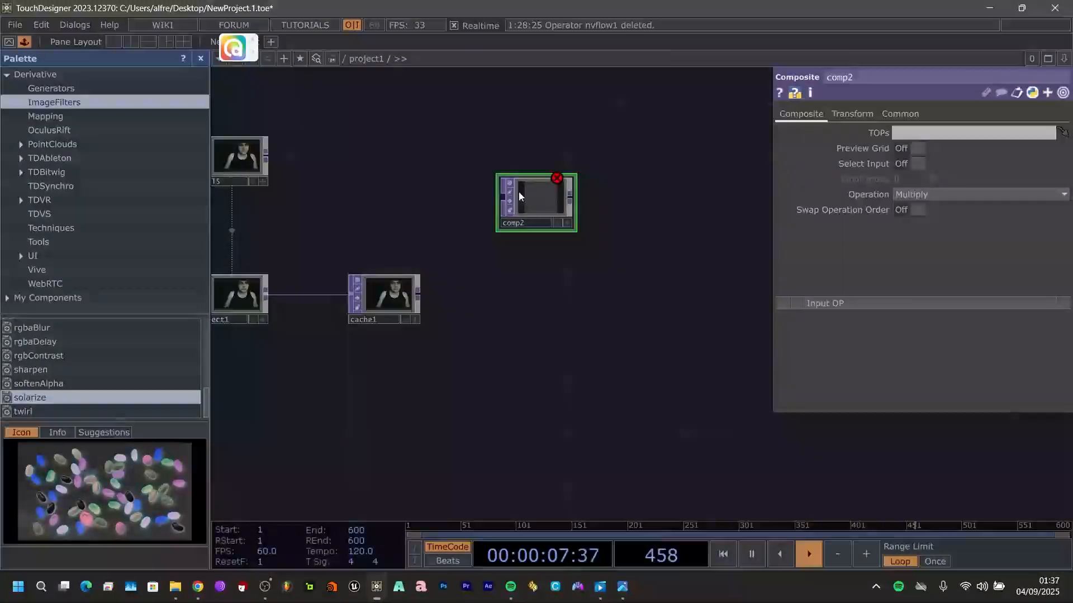
{"action": "left_click_drag", "start_coordinate": [296, 202], "coordinate": [417, 206]}
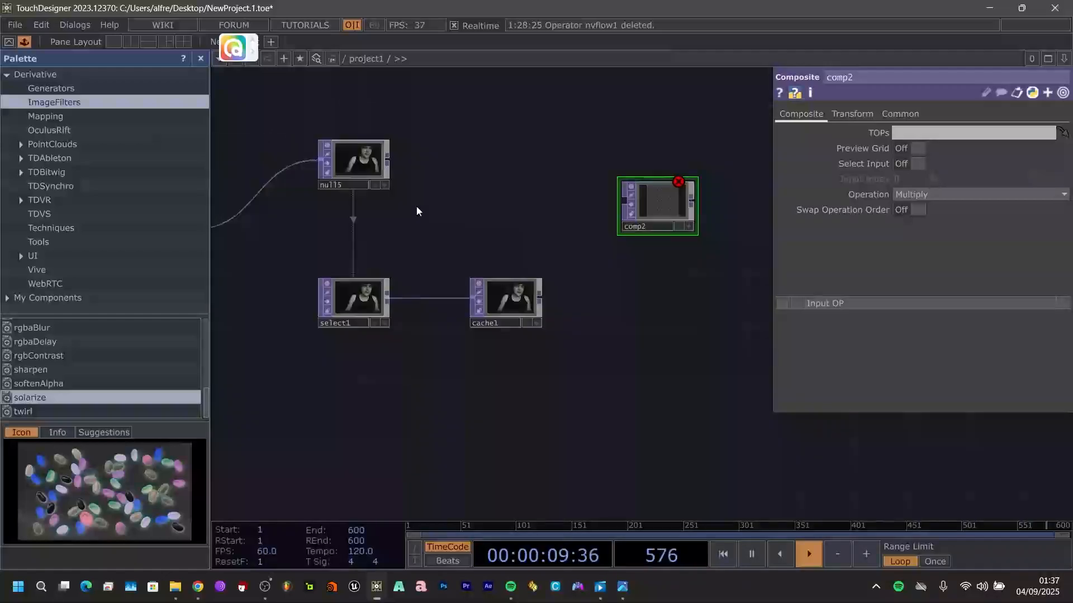
{"action": "left_click_drag", "start_coordinate": [387, 160], "coordinate": [618, 209]}
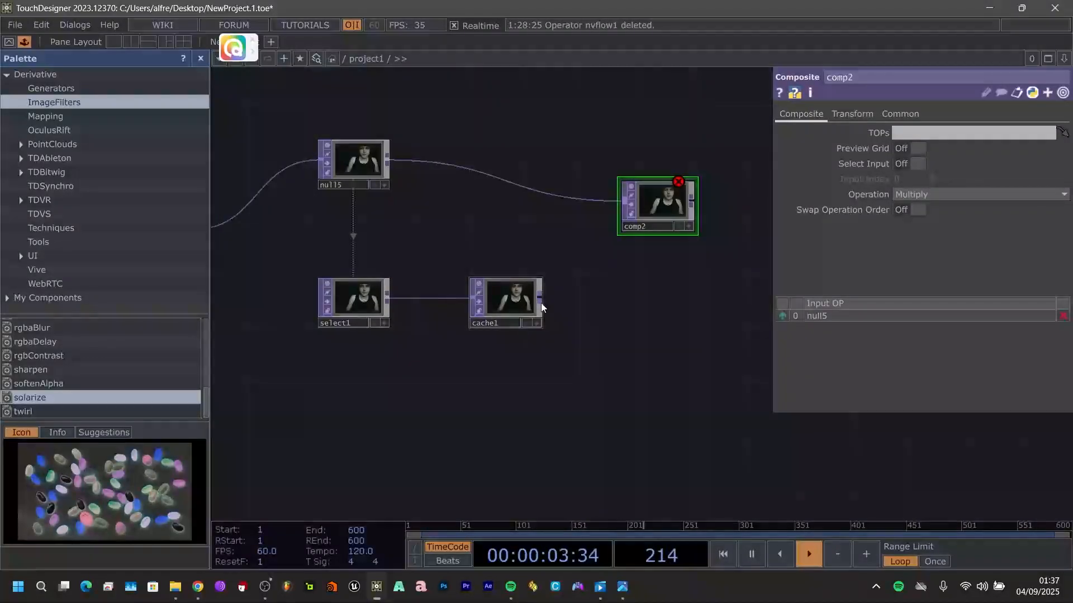
{"action": "left_click_drag", "start_coordinate": [540, 302], "coordinate": [561, 286]}
{"action": "left_click_drag", "start_coordinate": [605, 216], "coordinate": [613, 209]}
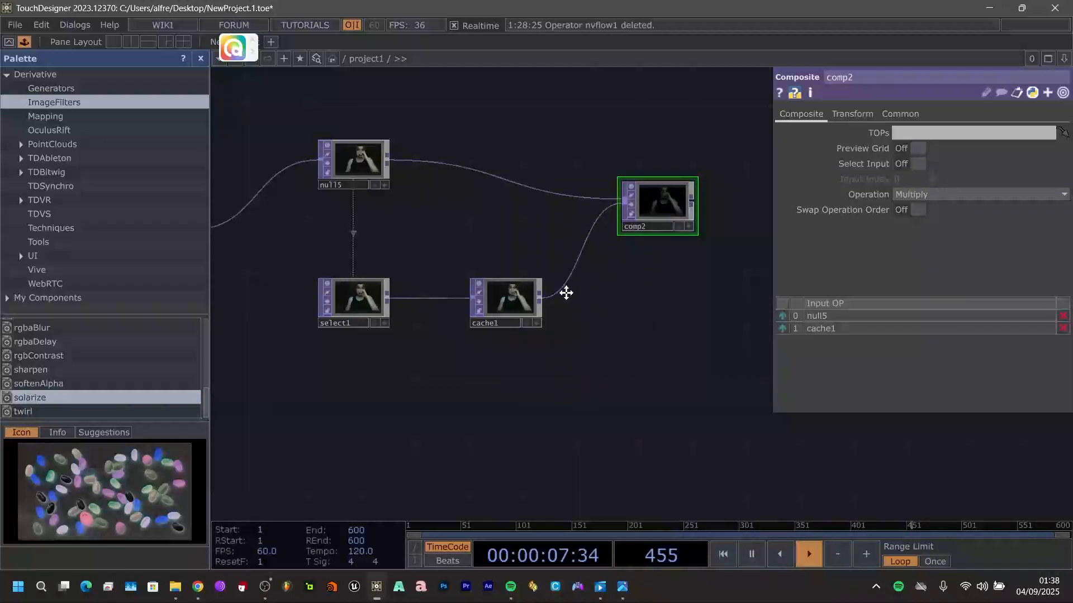
- Set the comp2 operation to Difference and inspect its motion image up close
{"action": "scroll", "coordinate": [589, 233], "scroll_direction": "up", "scroll_amount": 5}
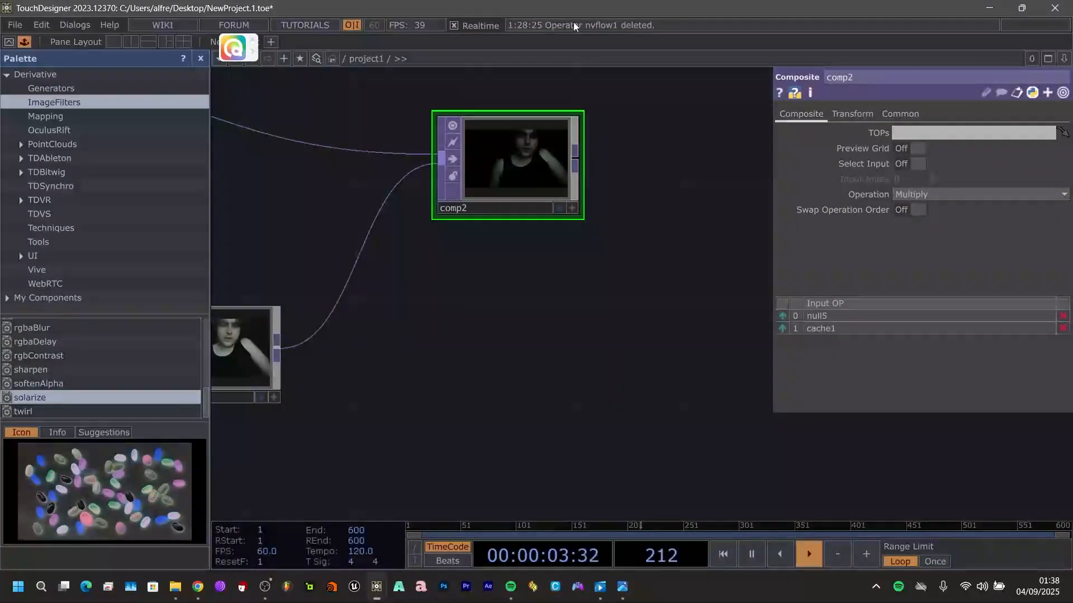
{"action": "left_click", "coordinate": [919, 194]}
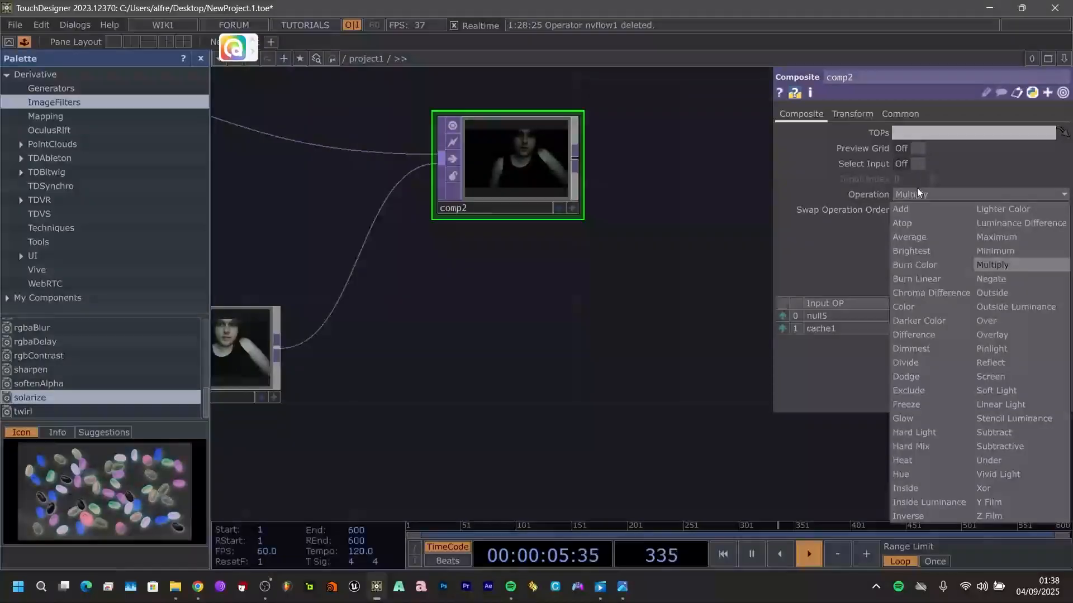
{"action": "left_click", "coordinate": [929, 336]}
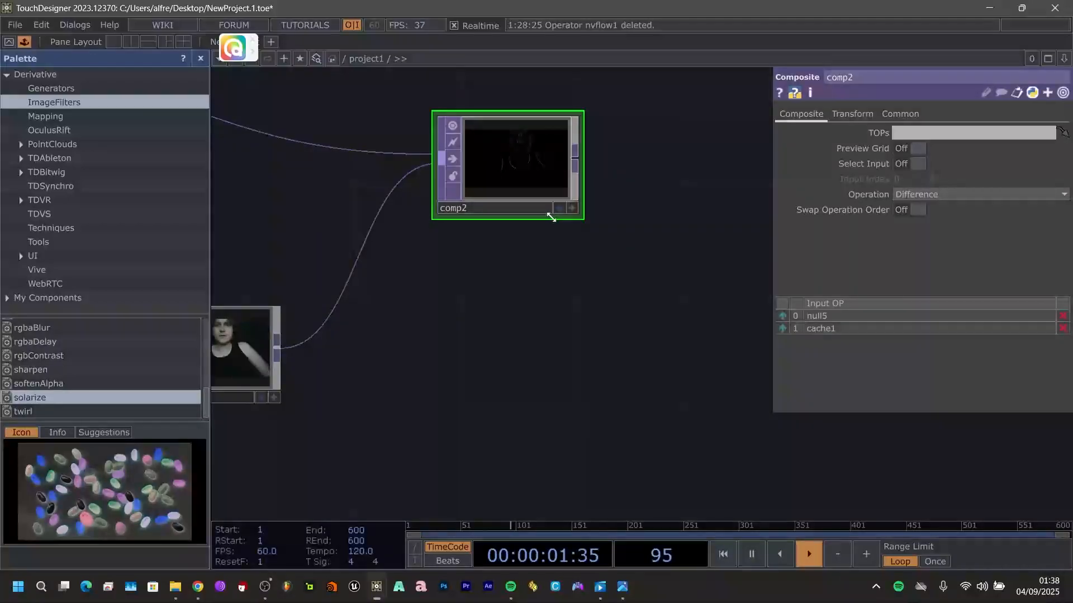
{"action": "scroll", "coordinate": [577, 228], "scroll_direction": "up", "scroll_amount": 5}
{"action": "left_click_drag", "start_coordinate": [587, 327], "coordinate": [641, 516]}
{"action": "left_click_drag", "start_coordinate": [654, 410], "coordinate": [655, 401]}
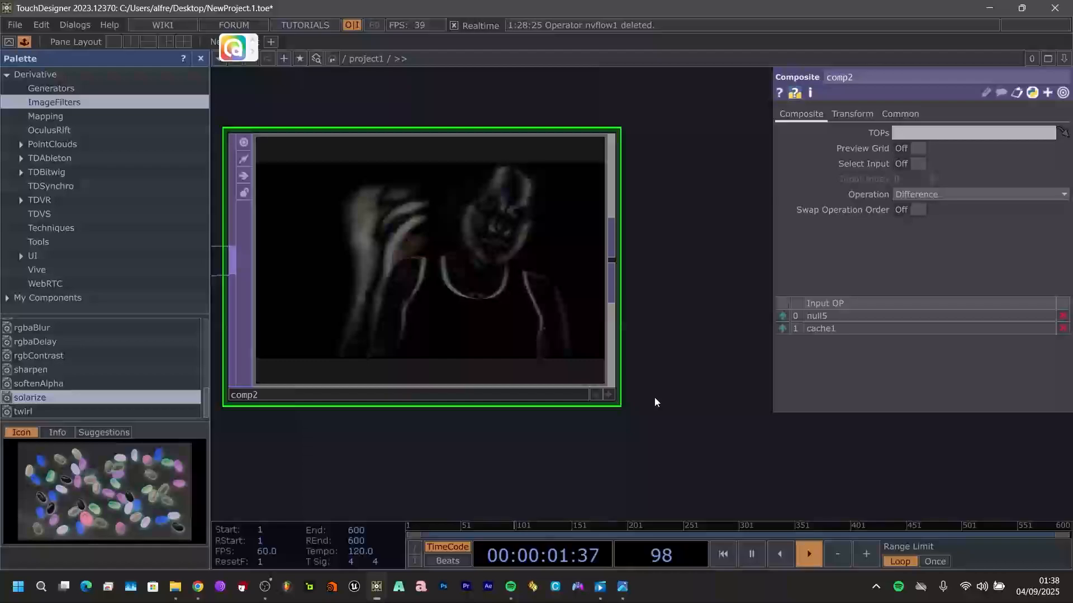
{"action": "scroll", "coordinate": [575, 240], "scroll_direction": "down", "scroll_amount": 5}
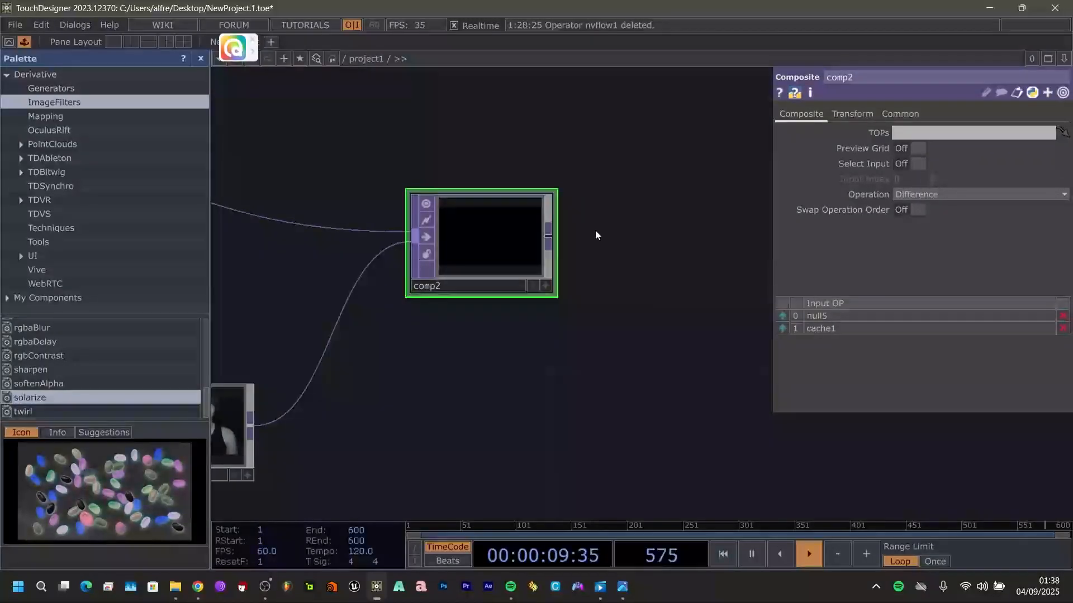
- Add a Threshold TOP wired to the comp2 output and place it beside comp2
{"action": "left_click", "coordinate": [550, 237]}
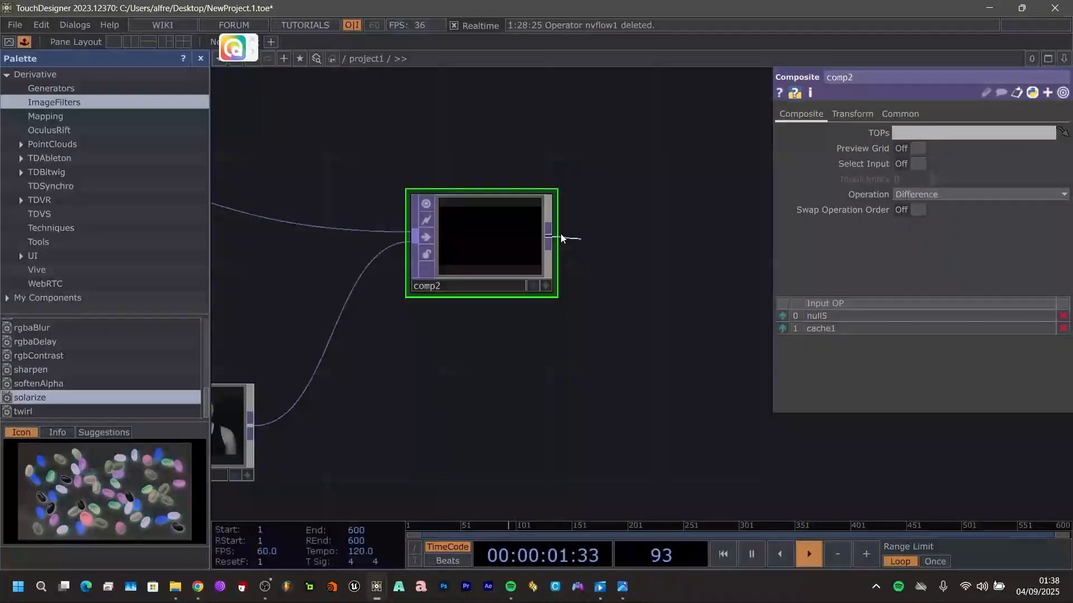
{"action": "left_click", "coordinate": [653, 236]}
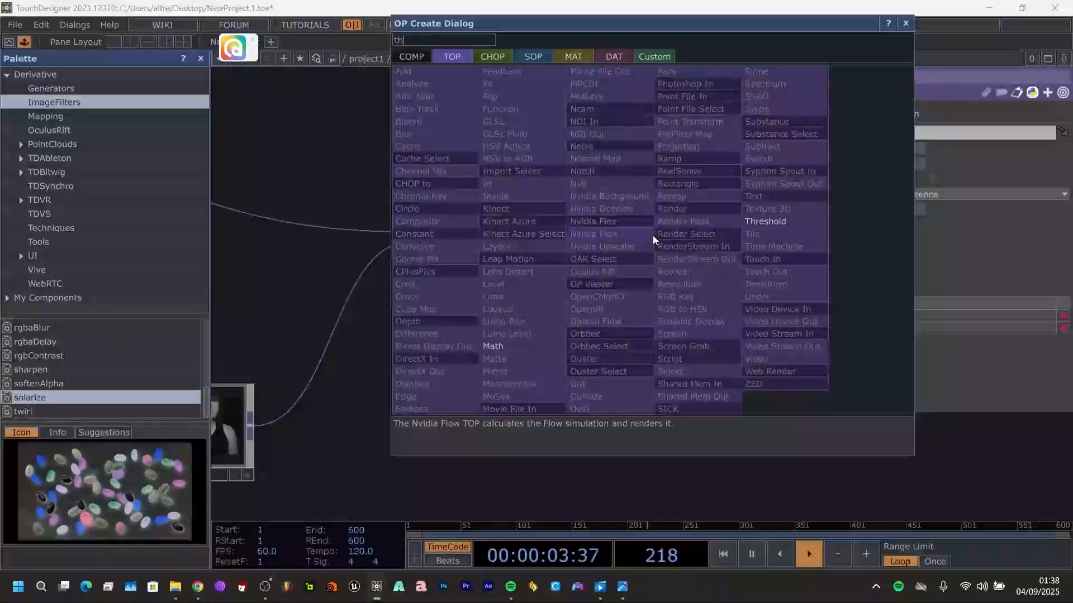
{"action": "type", "text": "thres"}
{"action": "left_click", "coordinate": [759, 221]}
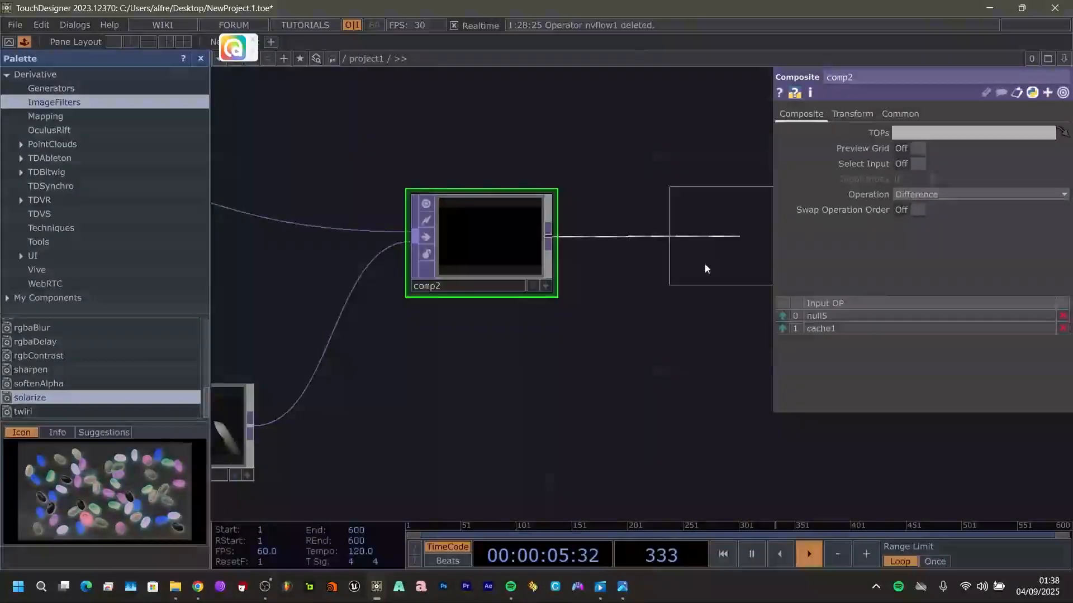
{"action": "left_click", "coordinate": [713, 259]}
- Set the thresh1 threshold value to 0.041
{"action": "left_click_drag", "start_coordinate": [481, 382], "coordinate": [467, 386]}
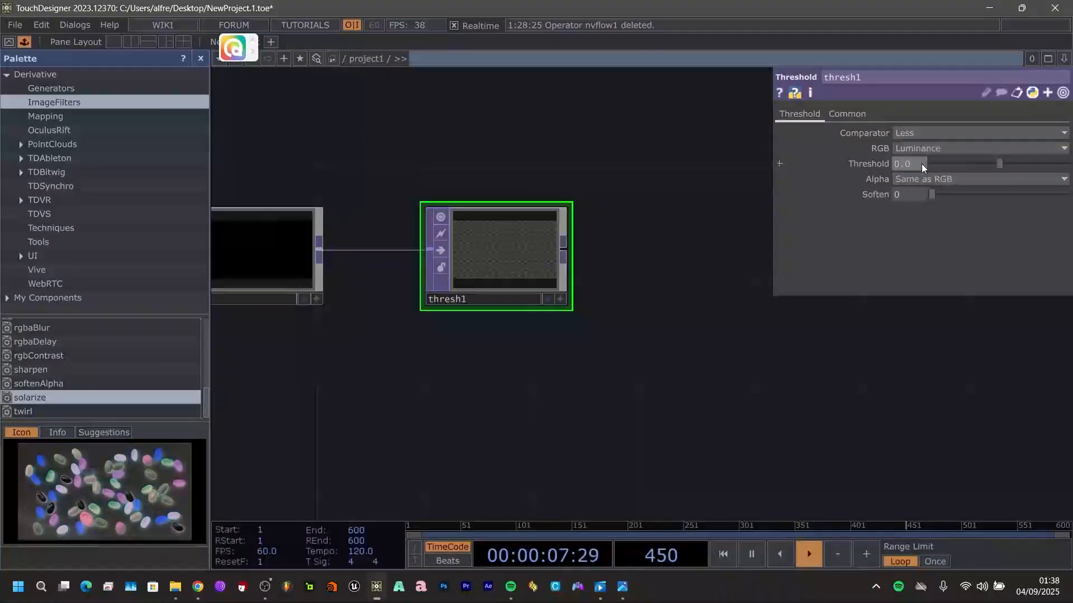
{"action": "type", "text": "041"}
{"action": "key", "text": "Return"}
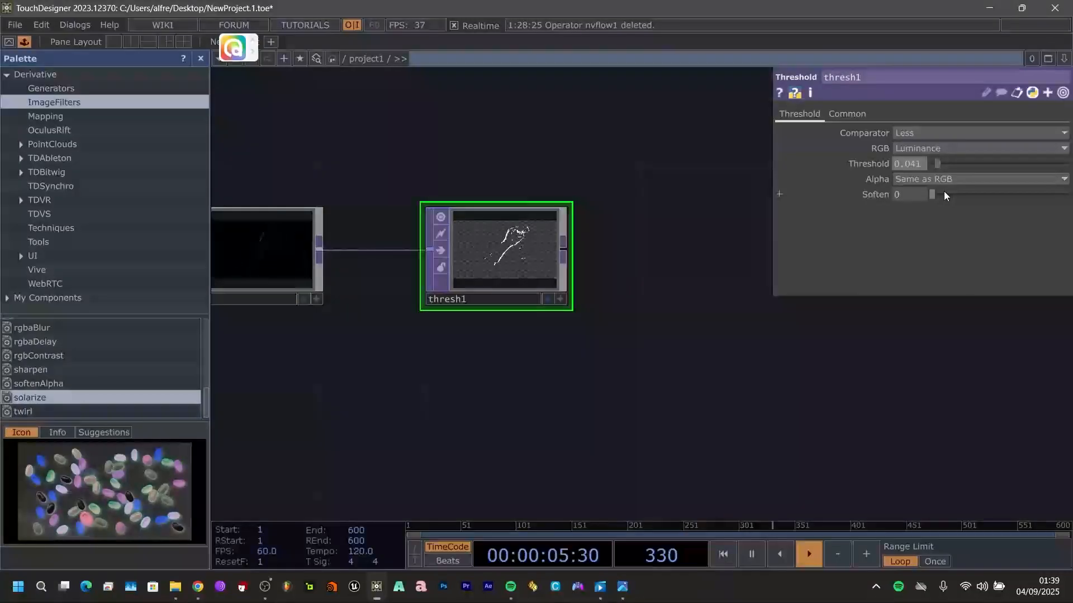
- Add a Bloom TOP wired to the thresh1 output, place it beside thresh1 and inspect its image
{"action": "left_click_drag", "start_coordinate": [597, 369], "coordinate": [461, 375]}
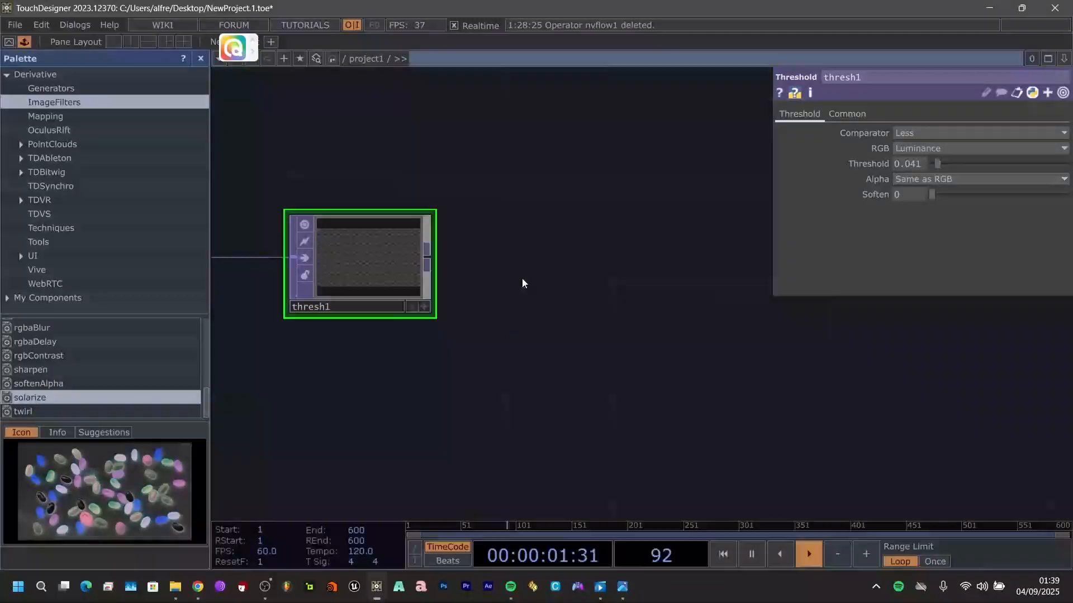
{"action": "left_click", "coordinate": [428, 257]}
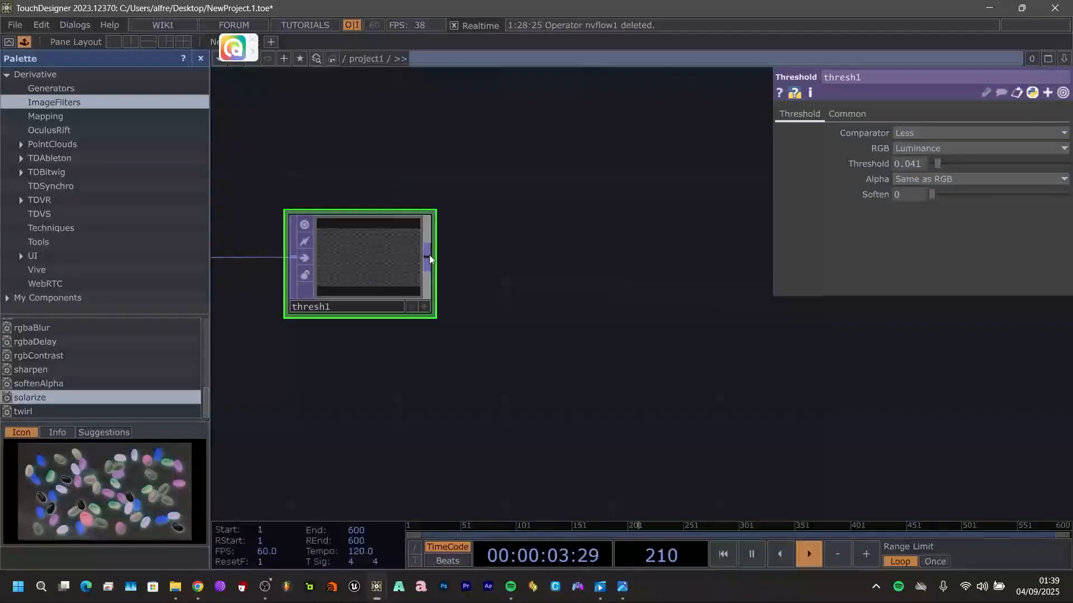
{"action": "left_click", "coordinate": [527, 271]}
{"action": "type", "text": "bloo"}
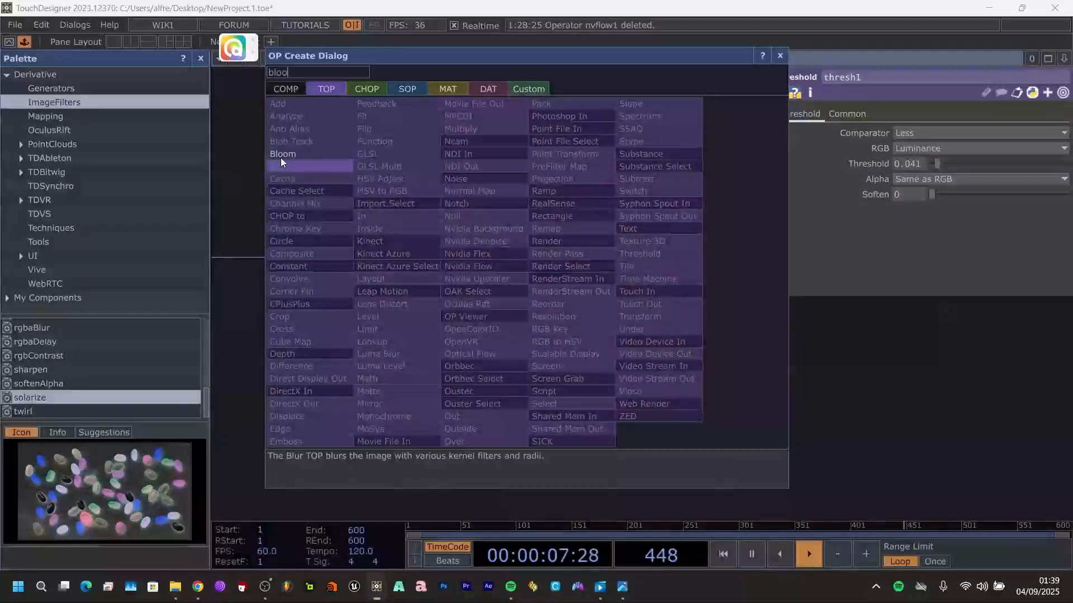
{"action": "left_click", "coordinate": [281, 158]}
{"action": "left_click", "coordinate": [597, 248]}
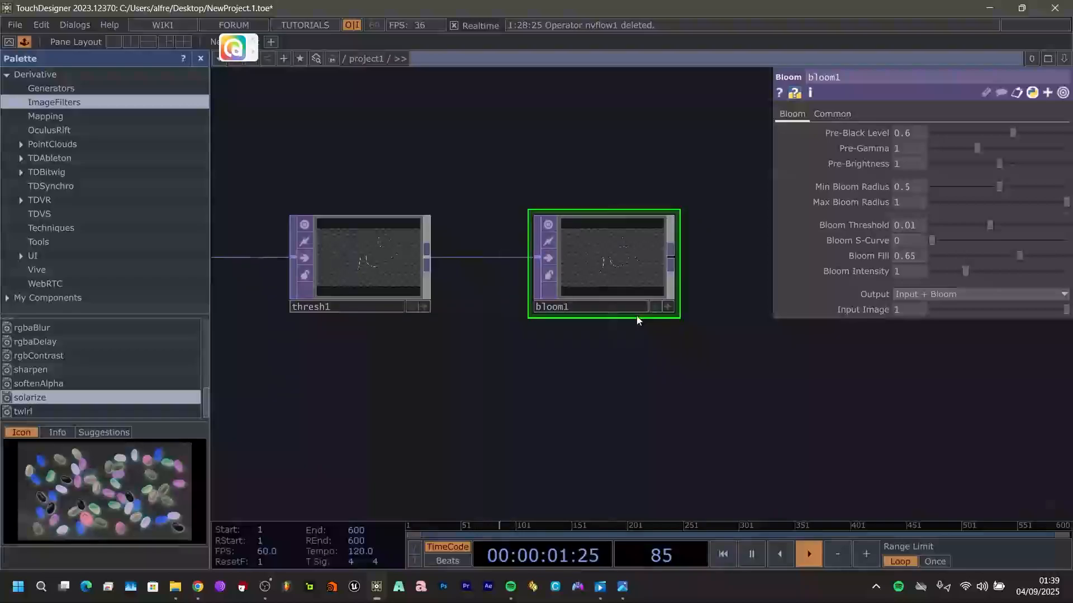
{"action": "scroll", "coordinate": [637, 314], "scroll_direction": "up", "scroll_amount": 3}
{"action": "scroll", "coordinate": [639, 271], "scroll_direction": "up", "scroll_amount": 2}
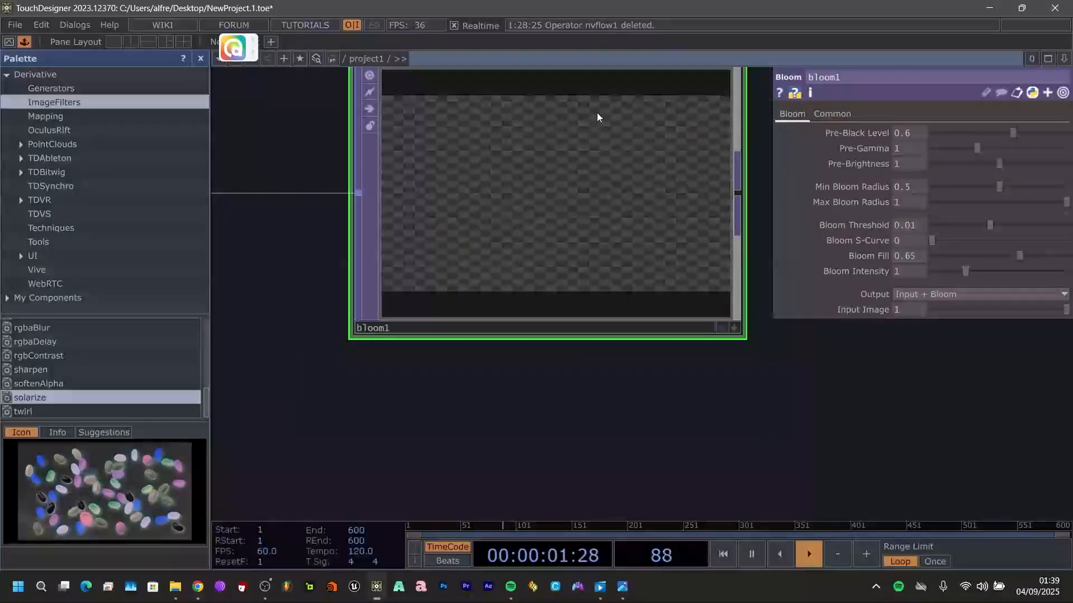
{"action": "middle_click_drag", "start_coordinate": [589, 419], "coordinate": [615, 429]}
{"action": "left_click_drag", "start_coordinate": [550, 281], "coordinate": [459, 94]}
{"action": "middle_click_drag", "start_coordinate": [517, 266], "coordinate": [530, 271]}
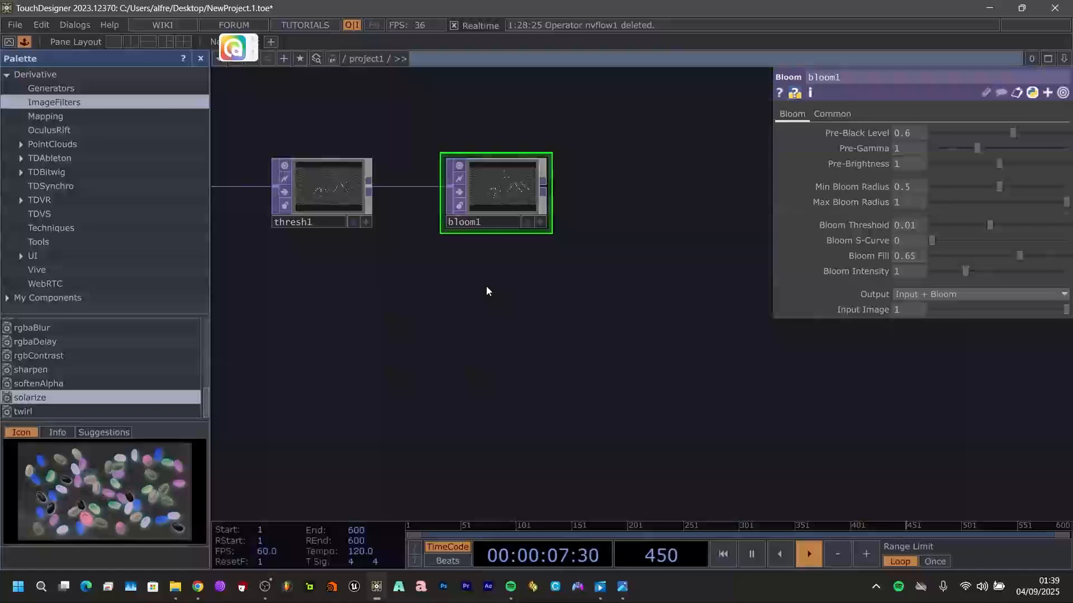
- Add a Blur TOP wired to the thresh1 output and place it below bloom1
{"action": "left_click_drag", "start_coordinate": [533, 289], "coordinate": [523, 323]}
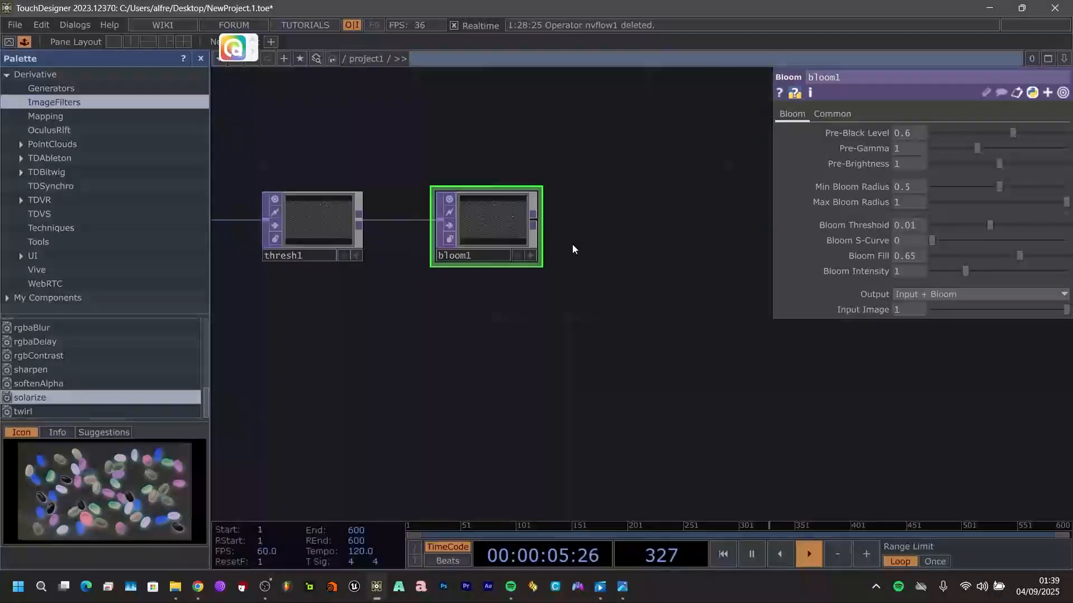
{"action": "left_click_drag", "start_coordinate": [572, 243], "coordinate": [536, 247]}
{"action": "left_click_drag", "start_coordinate": [634, 247], "coordinate": [646, 187]}
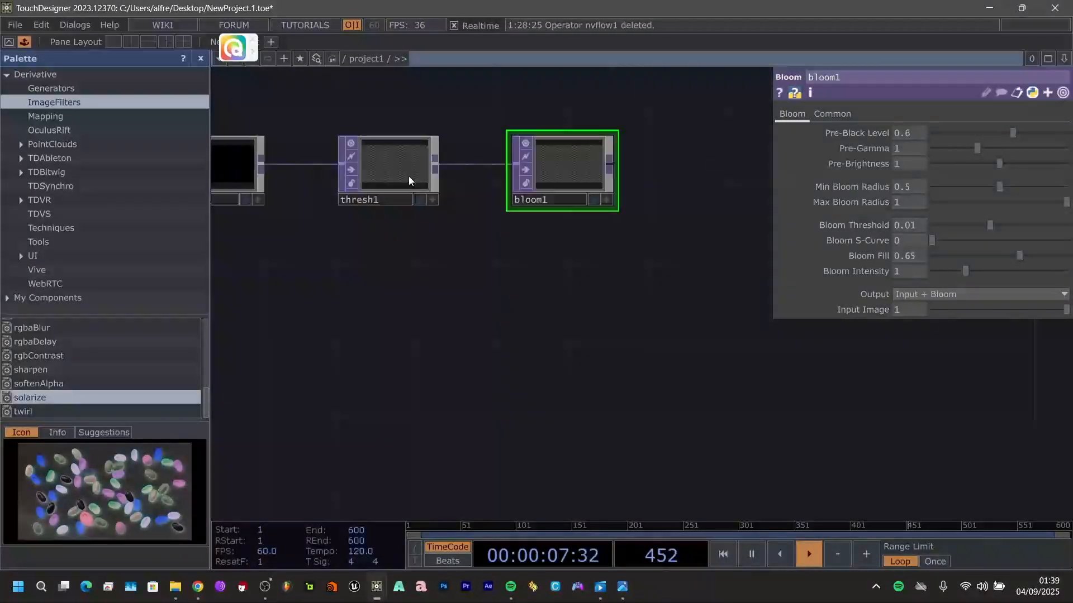
{"action": "left_click", "coordinate": [436, 167]}
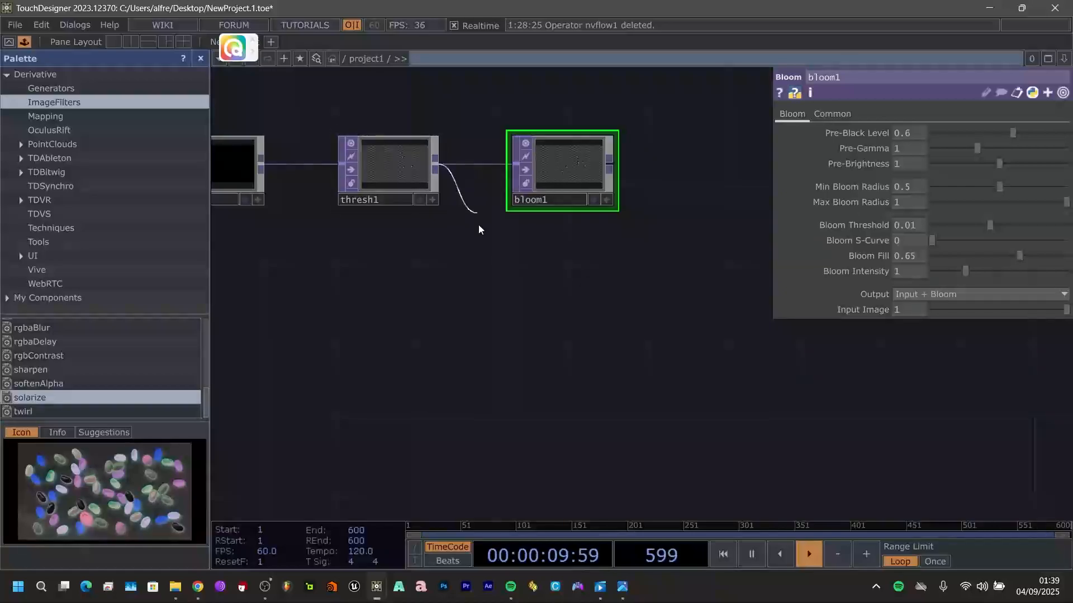
{"action": "left_click", "coordinate": [528, 351]}
{"action": "type", "text": "blur"}
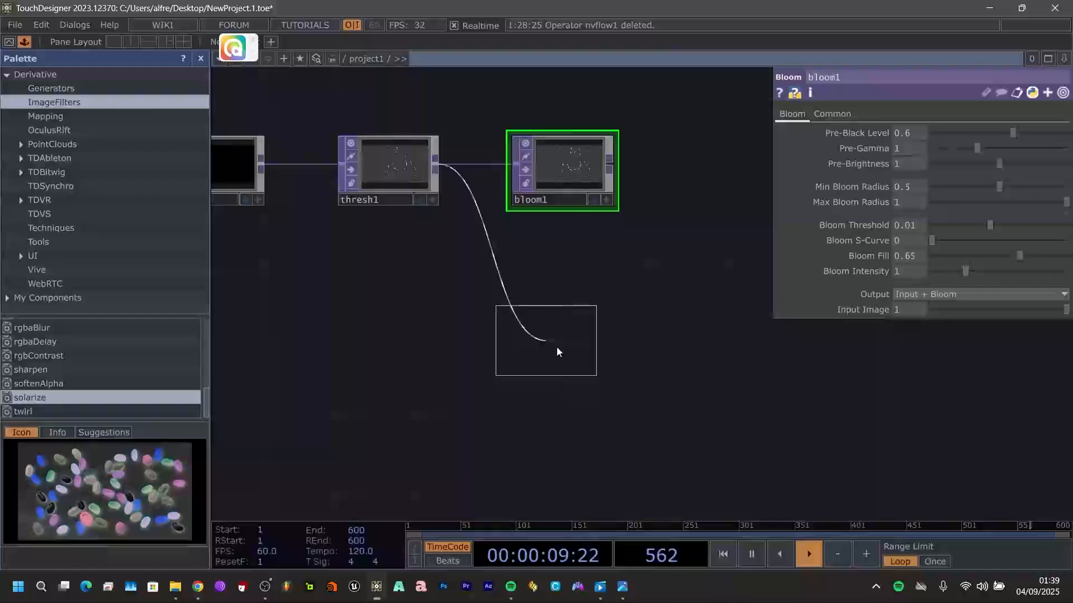
{"action": "left_click", "coordinate": [562, 346]}
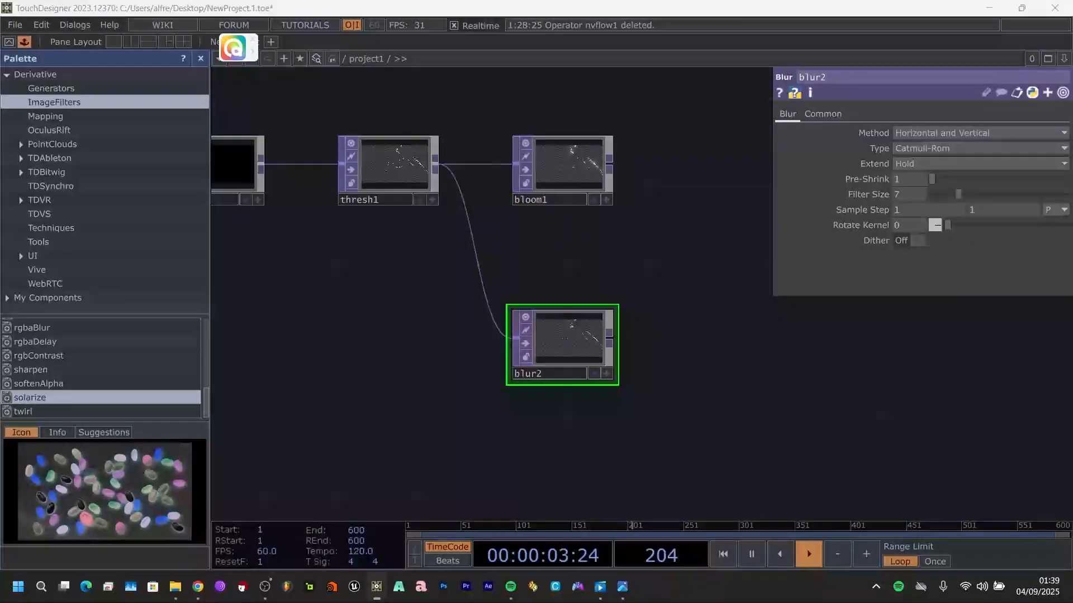
- Set the blur2 method to Horizontal and its filter size to 32
{"action": "left_click", "coordinate": [947, 134]}
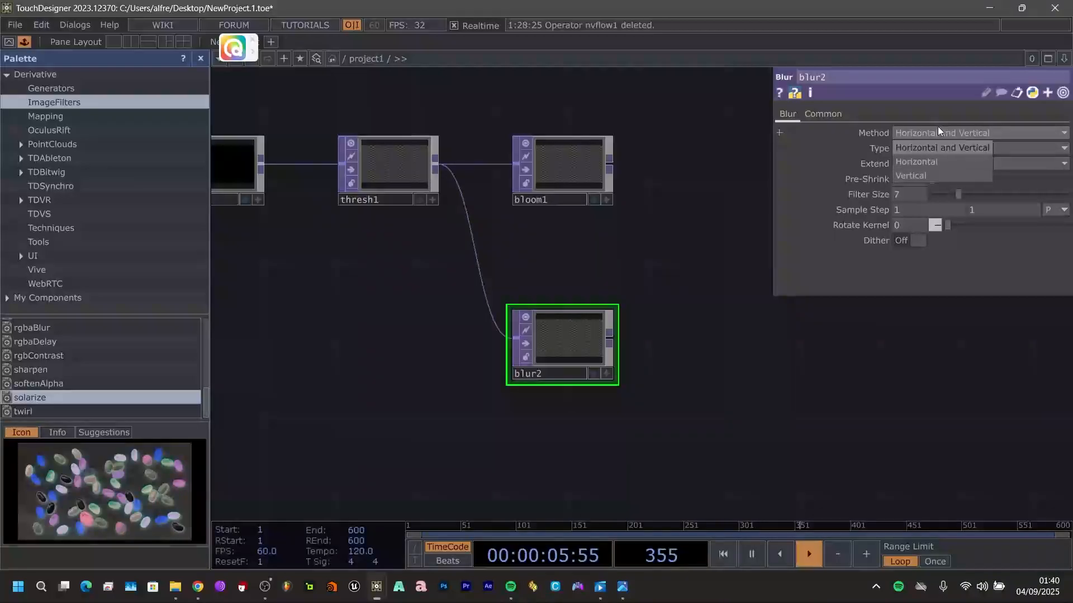
{"action": "left_click", "coordinate": [926, 163]}
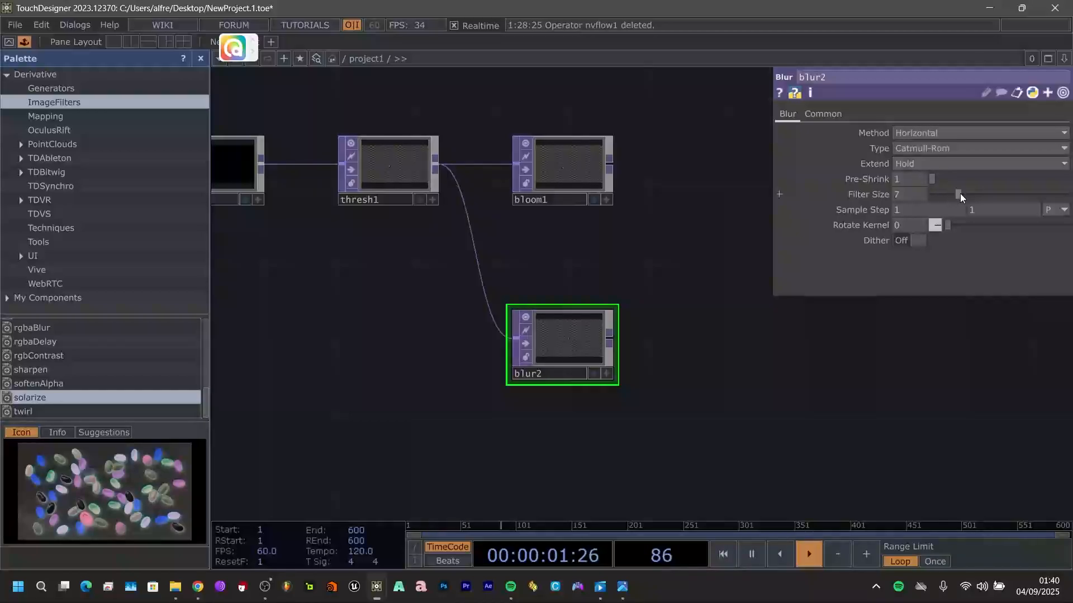
{"action": "left_click_drag", "start_coordinate": [958, 194], "coordinate": [1068, 193]}
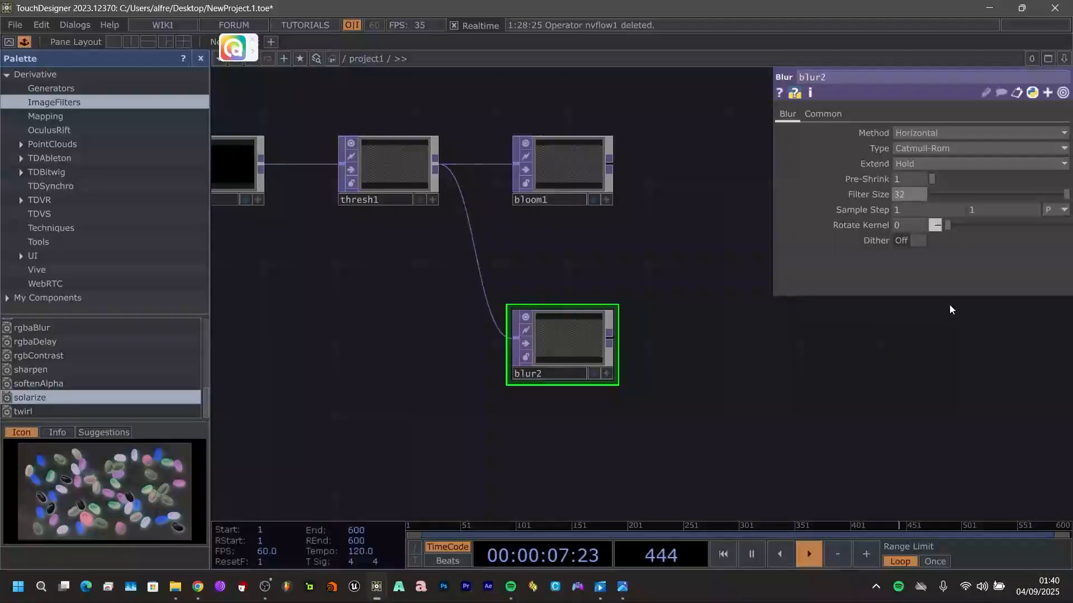
- Add an Edge TOP wired to the blur2 output and place it beside blur2
{"action": "left_click_drag", "start_coordinate": [776, 378], "coordinate": [631, 367]}
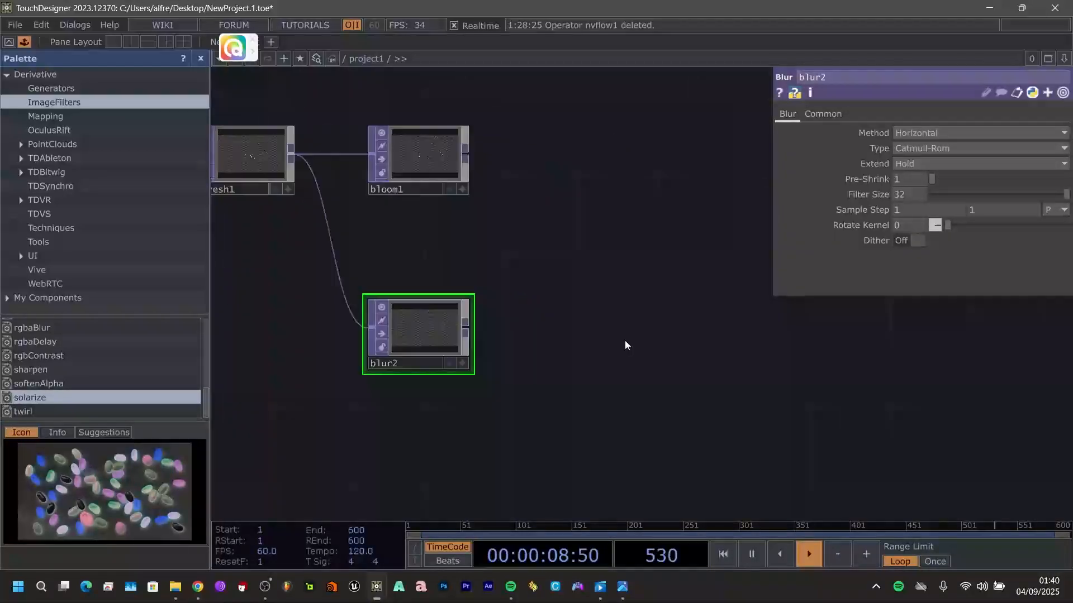
{"action": "left_click", "coordinate": [465, 327]}
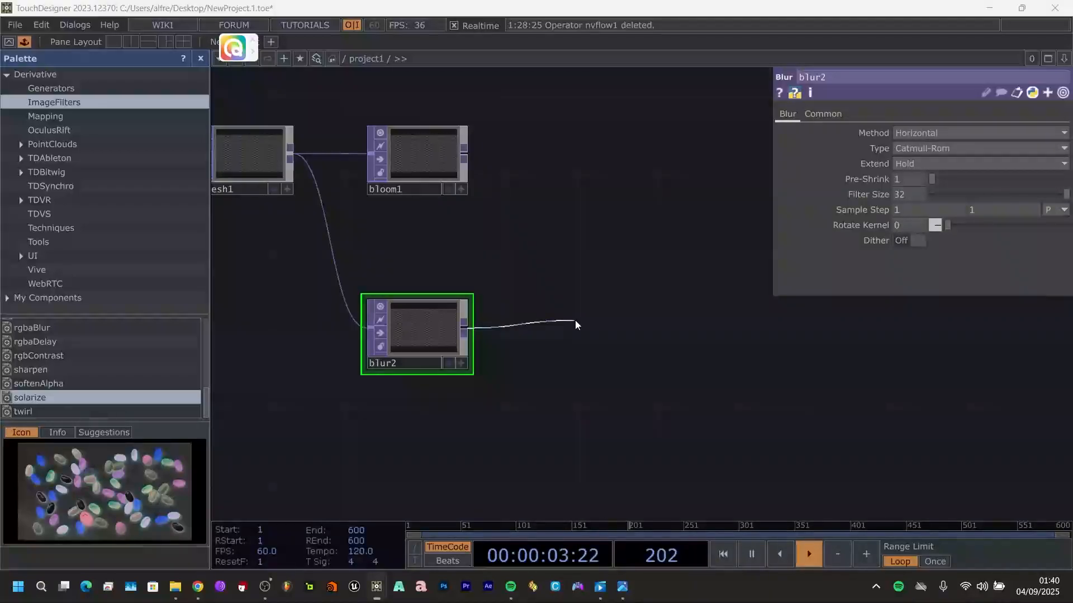
{"action": "left_click", "coordinate": [575, 325]}
{"action": "type", "text": "edge"}
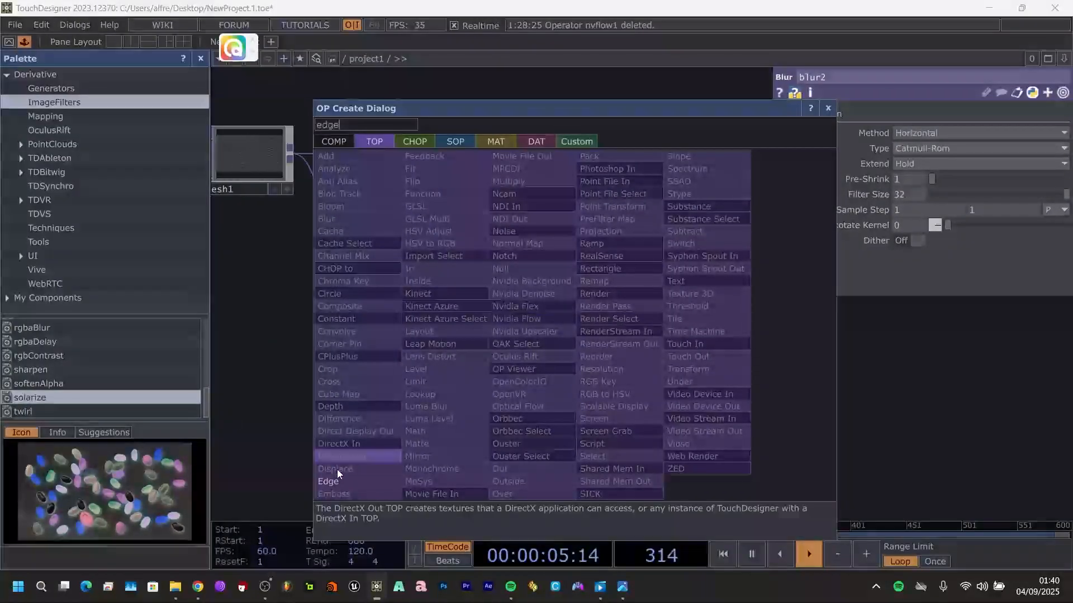
{"action": "left_click", "coordinate": [334, 479]}
{"action": "left_click", "coordinate": [601, 327]}
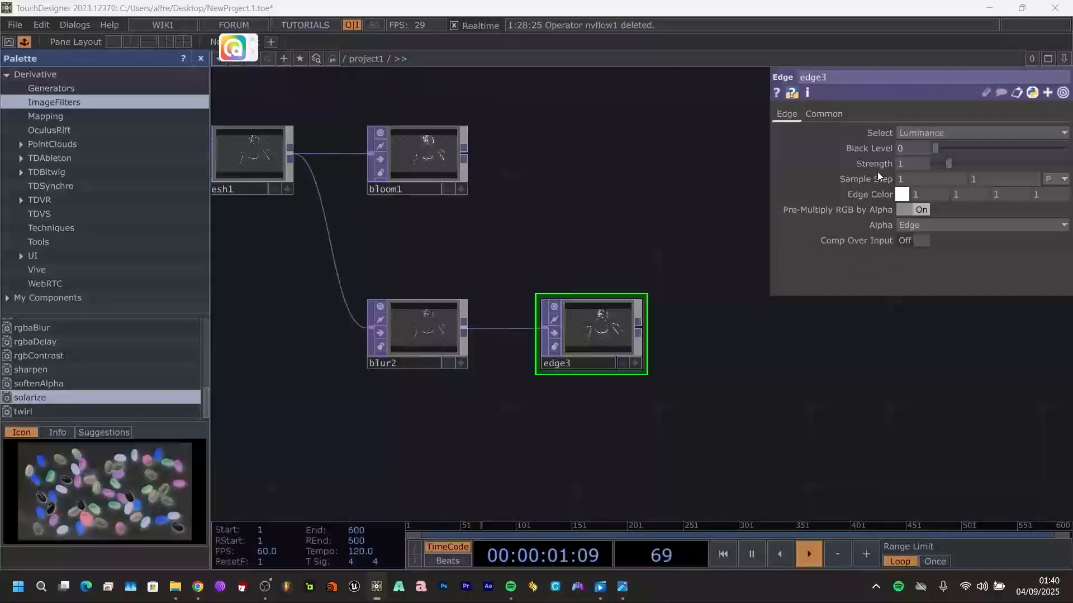
- Set the edge3 edge color to bright green with red 0.3647, green 1 and blue 0
{"action": "left_click", "coordinate": [901, 193]}
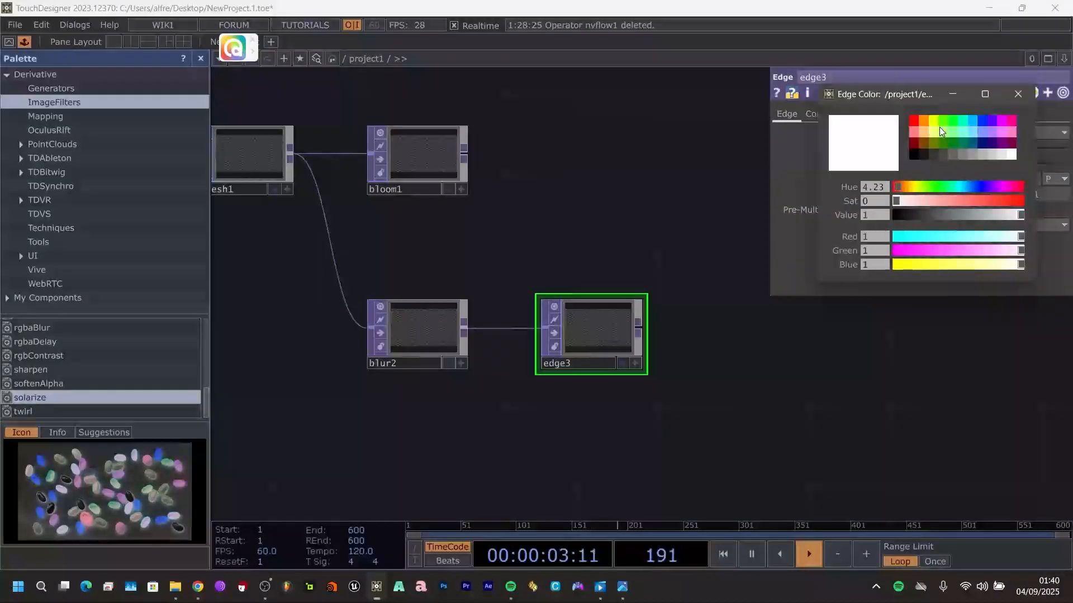
{"action": "left_click", "coordinate": [943, 120]}
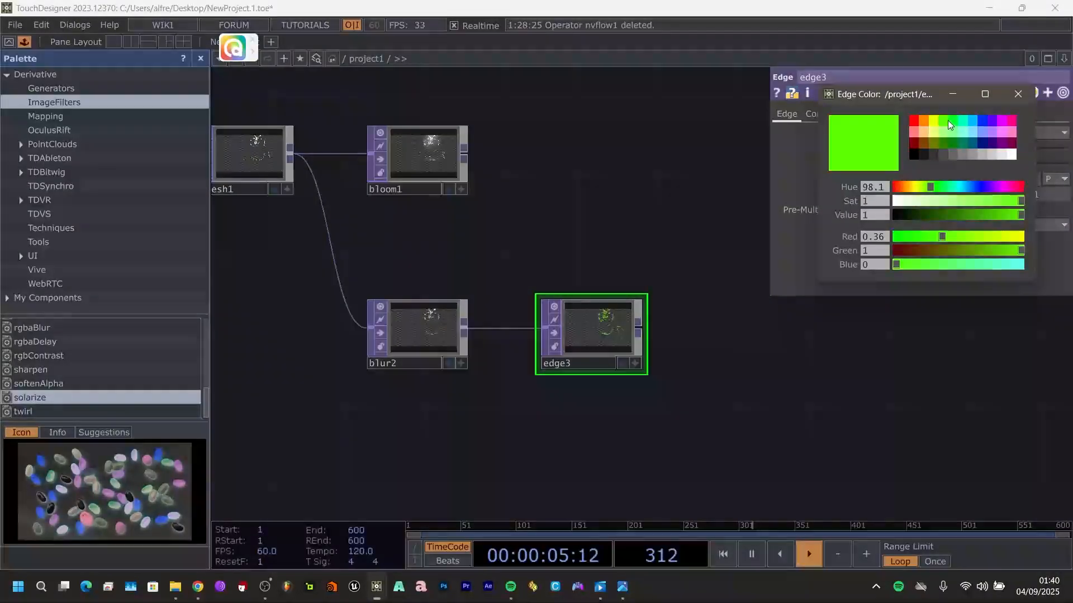
{"action": "left_click", "coordinate": [1026, 96]}
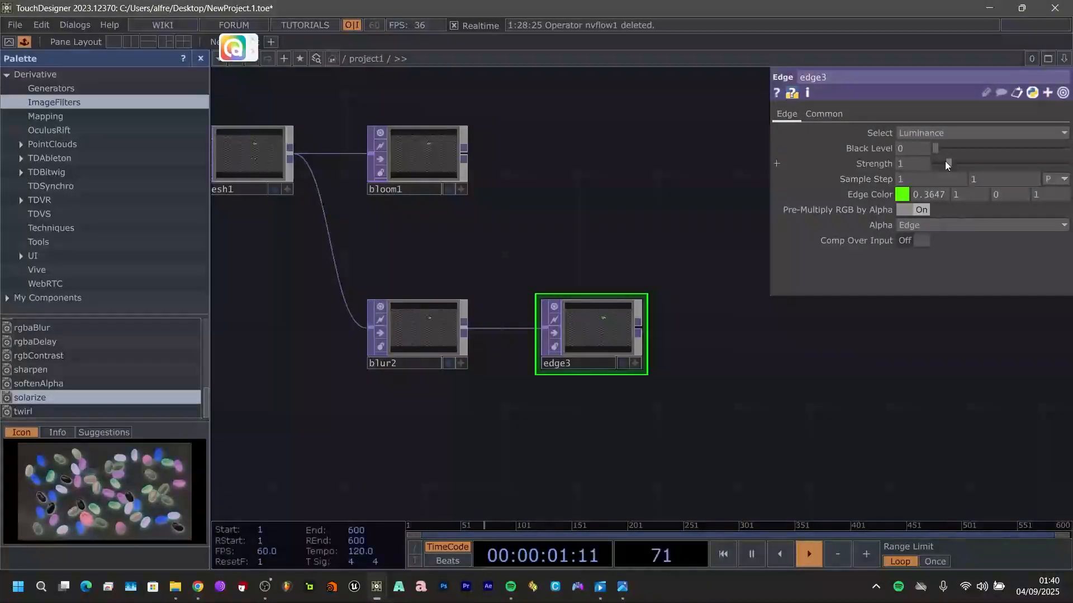
- Raise the edge3 strength to 9.84
{"action": "left_click_drag", "start_coordinate": [945, 164], "coordinate": [943, 164]}
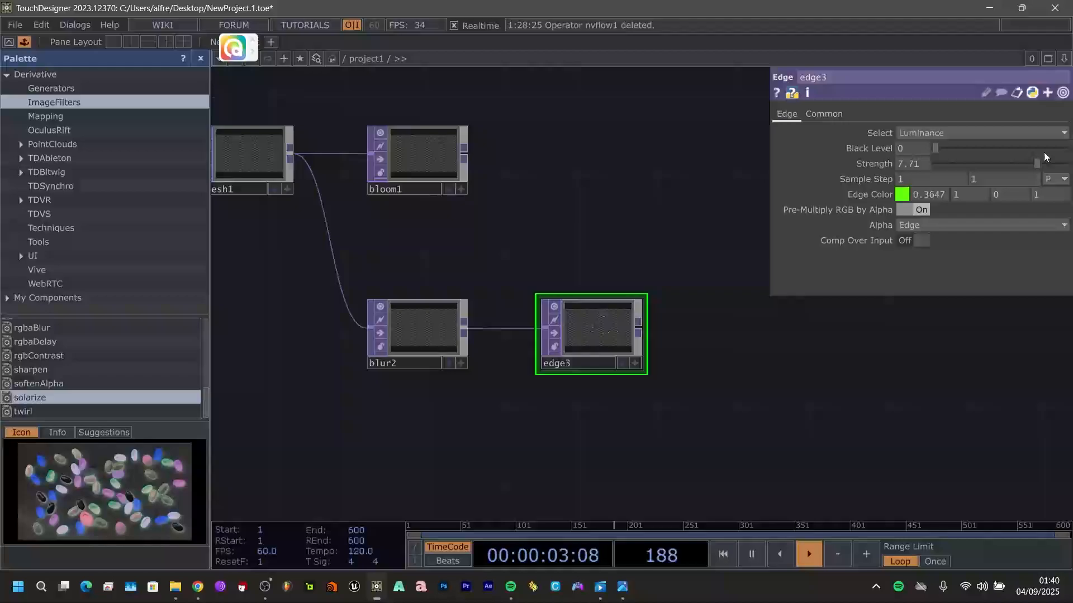
{"action": "left_click_drag", "start_coordinate": [1044, 153], "coordinate": [1054, 154]}
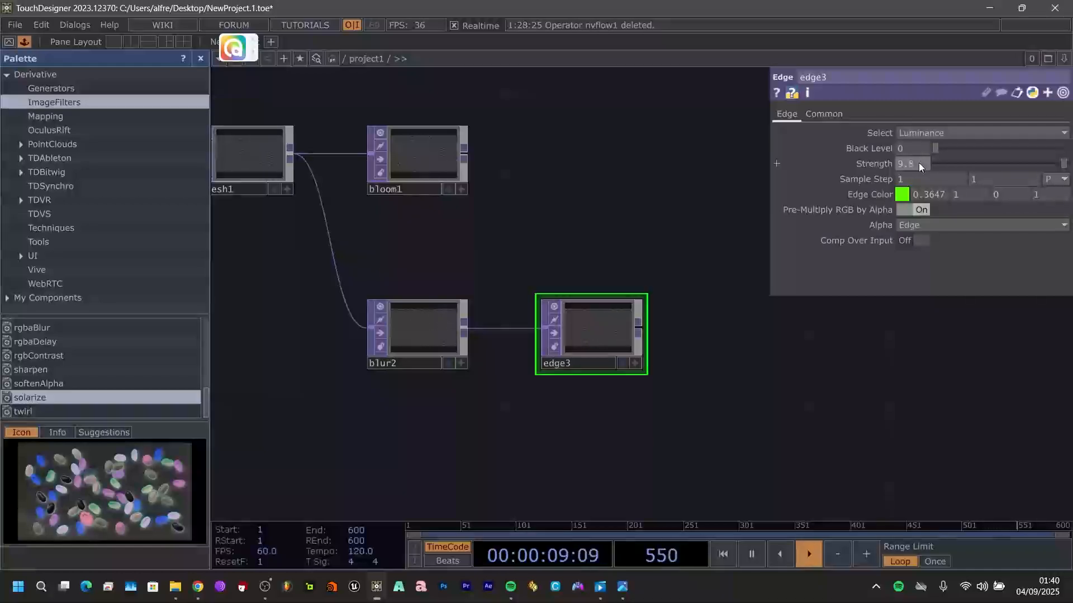
{"action": "scroll", "coordinate": [919, 166], "scroll_direction": "up", "scroll_amount": 4}
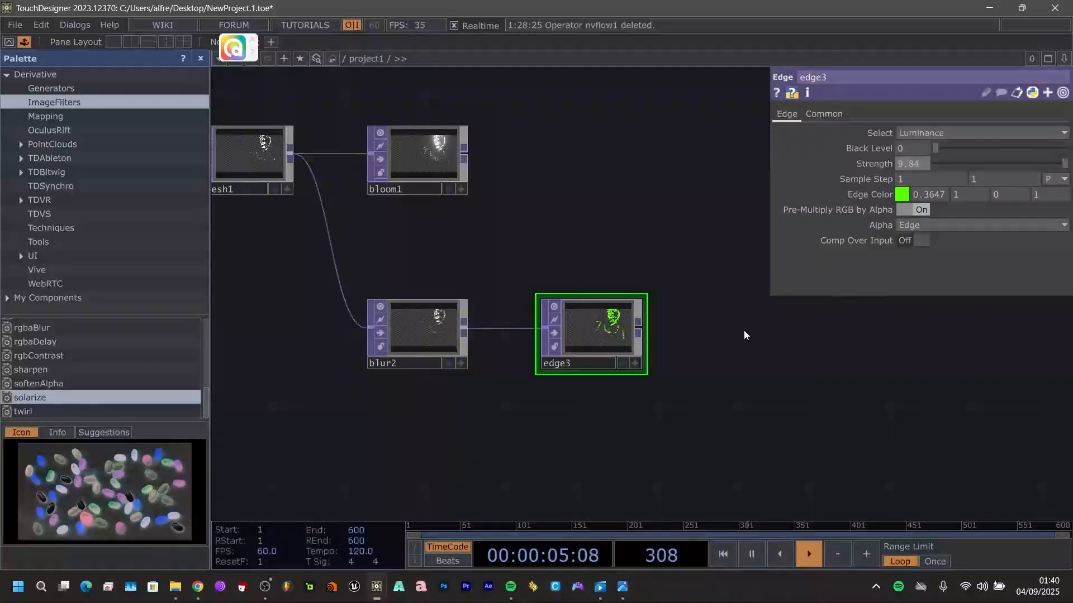
- Add an unconnected Composite TOP in the empty network area beyond bloom1 and edge3
{"action": "left_click_drag", "start_coordinate": [726, 329], "coordinate": [524, 272]}
{"action": "key", "text": "Tab"}
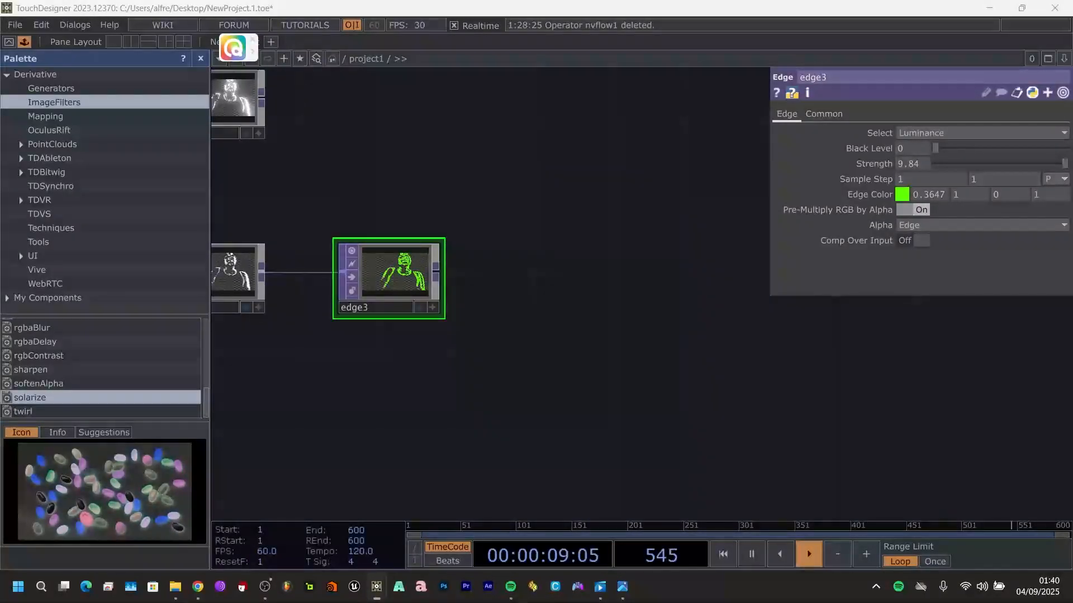
{"action": "scroll", "coordinate": [539, 346], "scroll_direction": "down", "scroll_amount": 4}
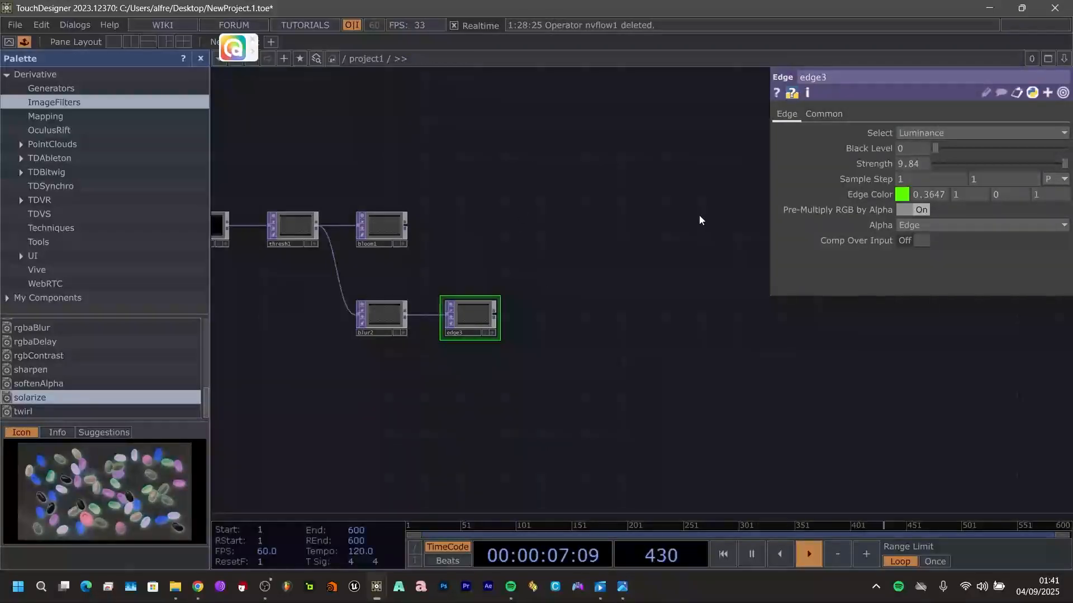
{"action": "left_click_drag", "start_coordinate": [693, 215], "coordinate": [590, 265]}
{"action": "double_click", "coordinate": [612, 221]}
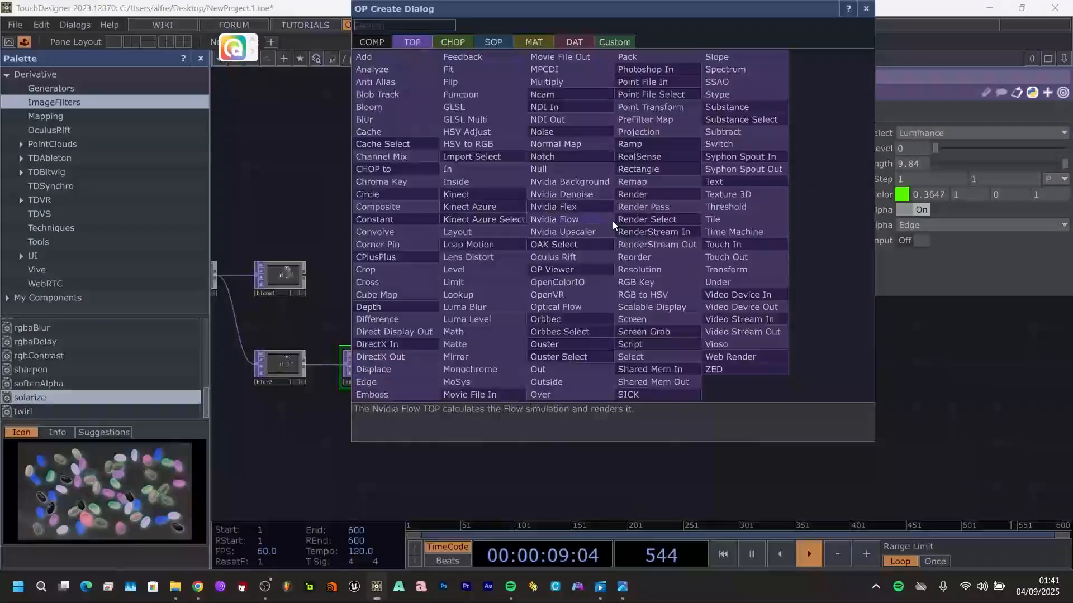
{"action": "type", "text": "comp"}
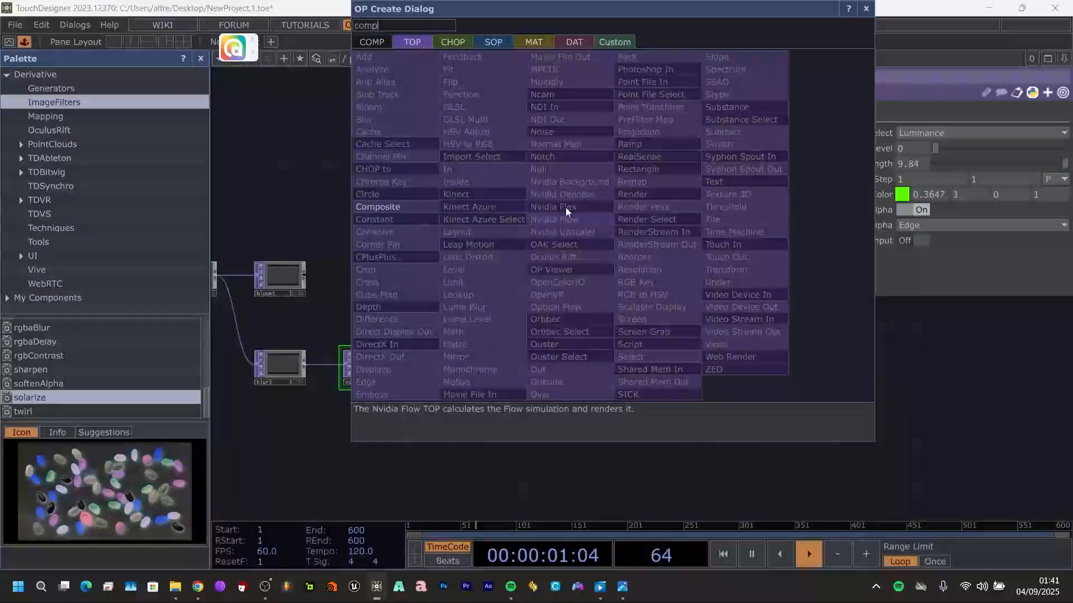
{"action": "left_click", "coordinate": [405, 210]}
{"action": "left_click", "coordinate": [616, 200]}
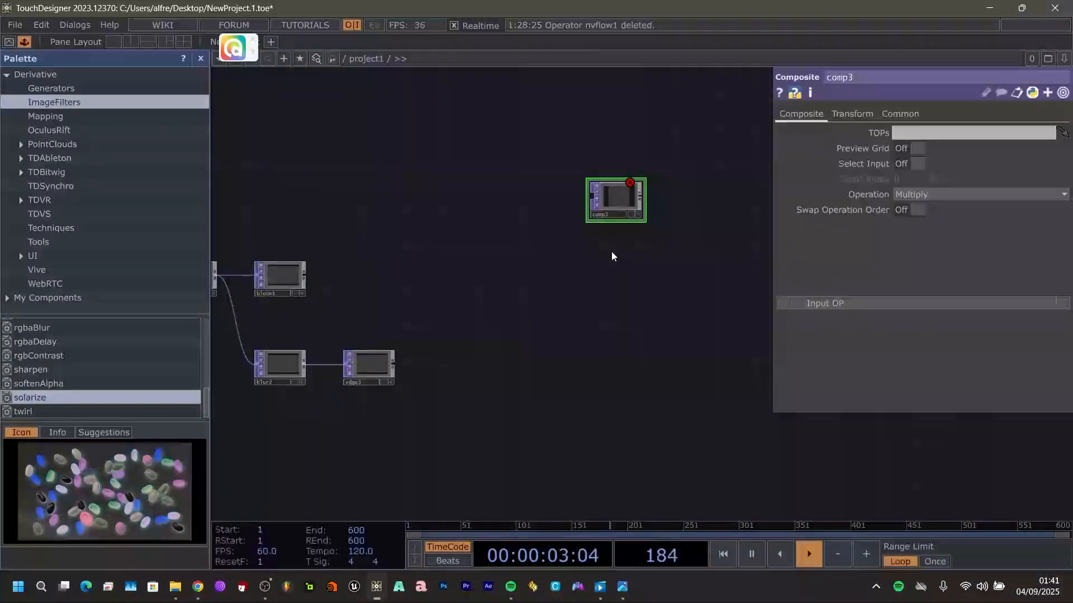
- Enlarge the null4 node at the end of the image-effect chain to show a bigger preview
{"action": "left_click_drag", "start_coordinate": [571, 304], "coordinate": [538, 321]}
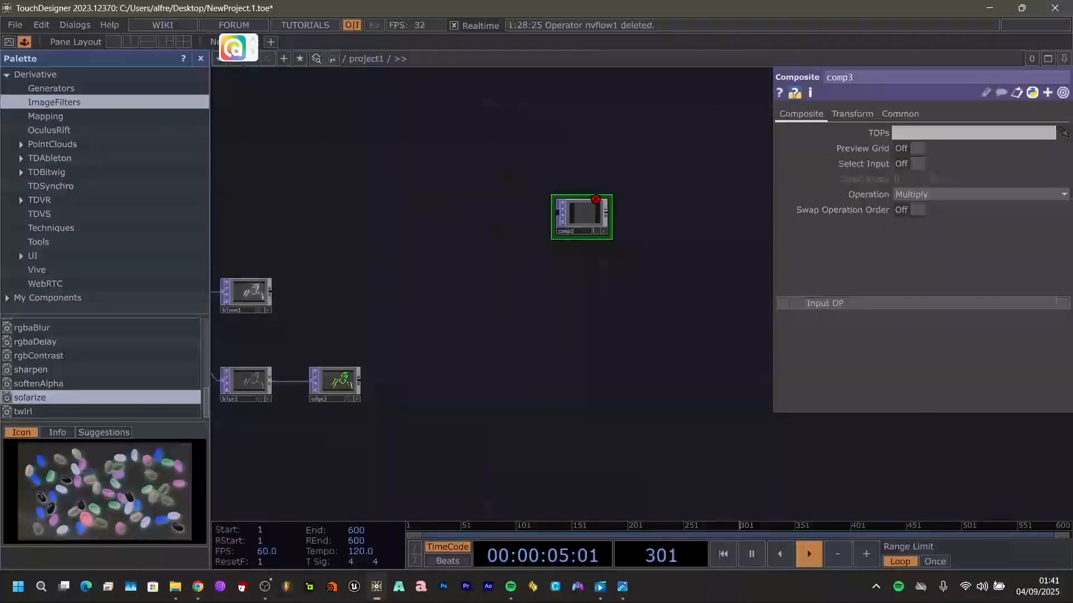
{"action": "left_click_drag", "start_coordinate": [365, 178], "coordinate": [454, 181]}
{"action": "scroll", "coordinate": [444, 195], "scroll_direction": "down", "scroll_amount": 3}
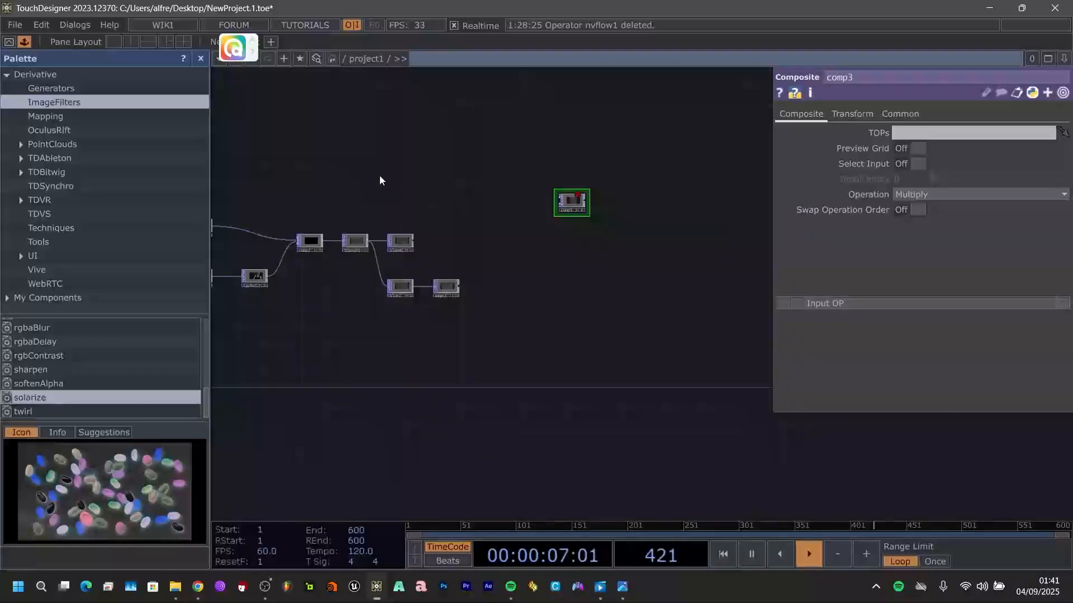
{"action": "left_click_drag", "start_coordinate": [352, 160], "coordinate": [436, 181]}
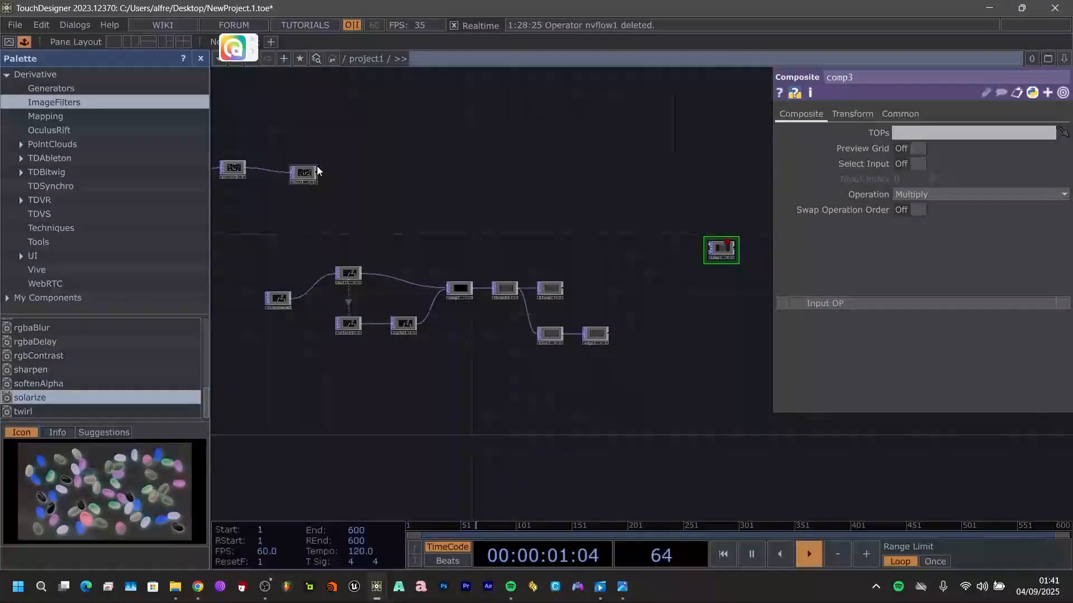
{"action": "left_click_drag", "start_coordinate": [317, 166], "coordinate": [441, 109]}
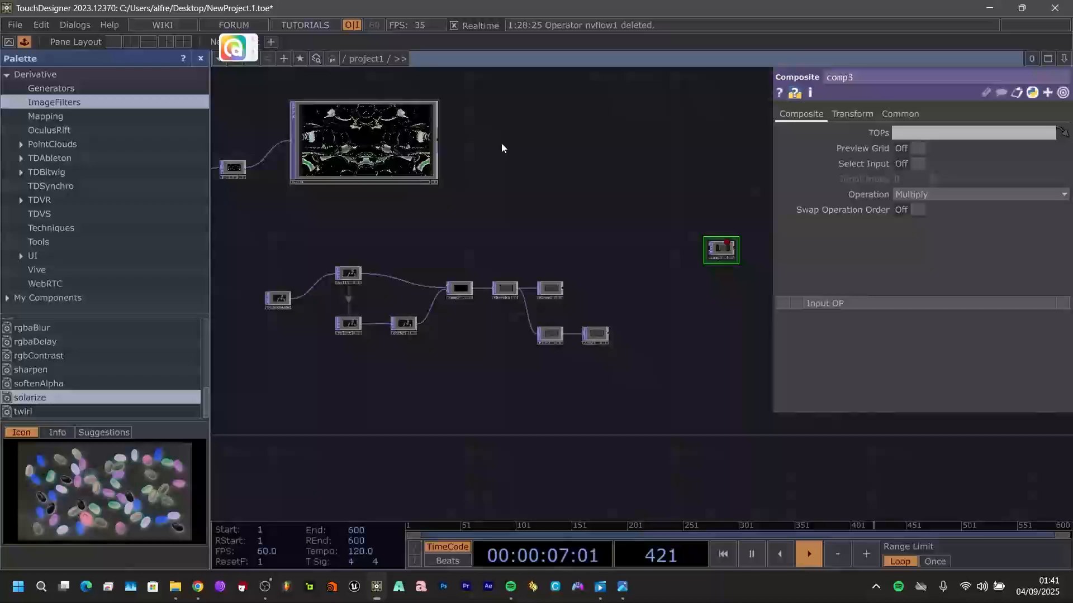
- Wire the null4 output into the comp3 input
{"action": "left_click", "coordinate": [438, 139]}
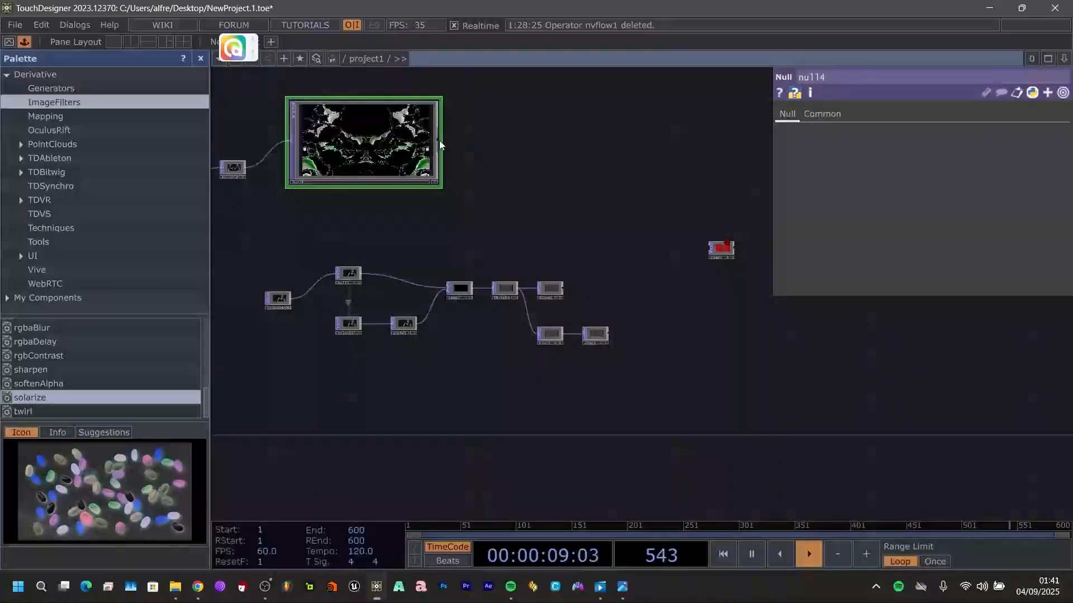
{"action": "left_click", "coordinate": [438, 139]}
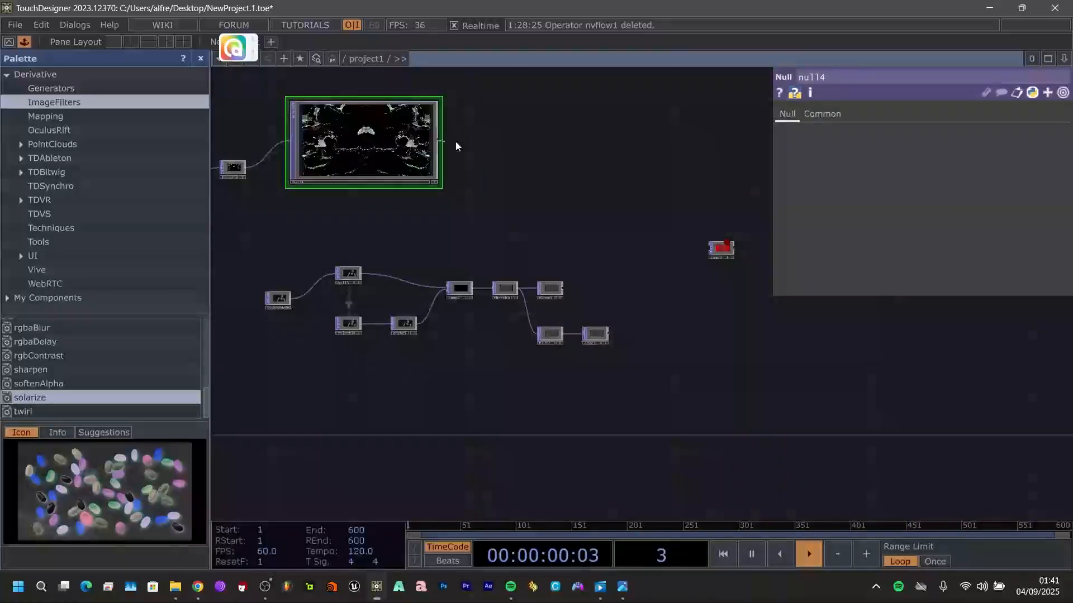
{"action": "left_click", "coordinate": [702, 250]}
- Wire the edge3 output into comp3 as its second input
{"action": "left_click_drag", "start_coordinate": [715, 277], "coordinate": [641, 263]}
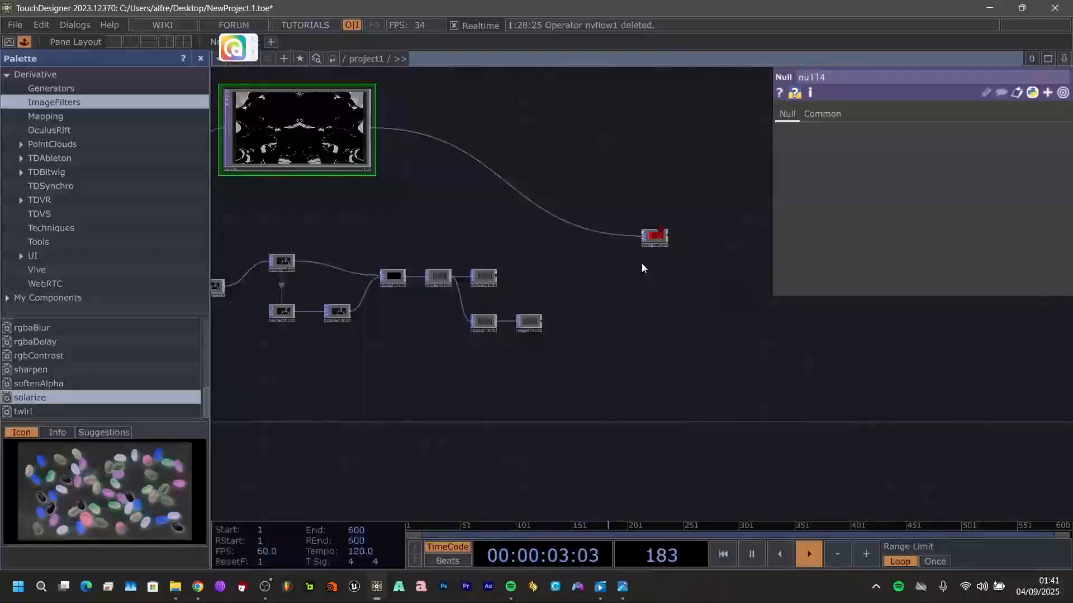
{"action": "scroll", "coordinate": [609, 256], "scroll_direction": "up", "scroll_amount": 2}
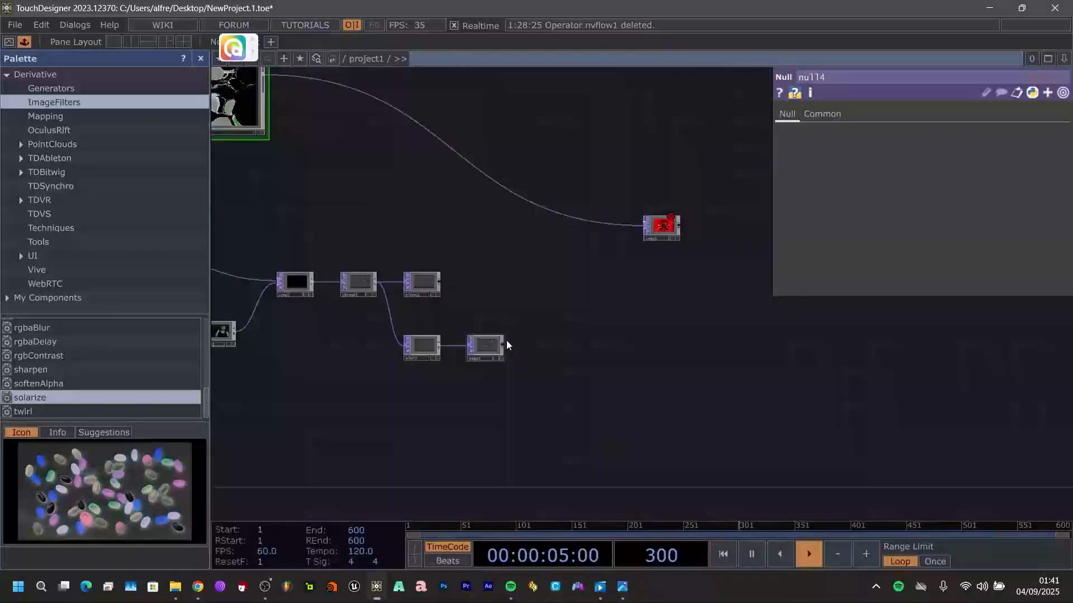
{"action": "scroll", "coordinate": [514, 341], "scroll_direction": "up", "scroll_amount": 10}
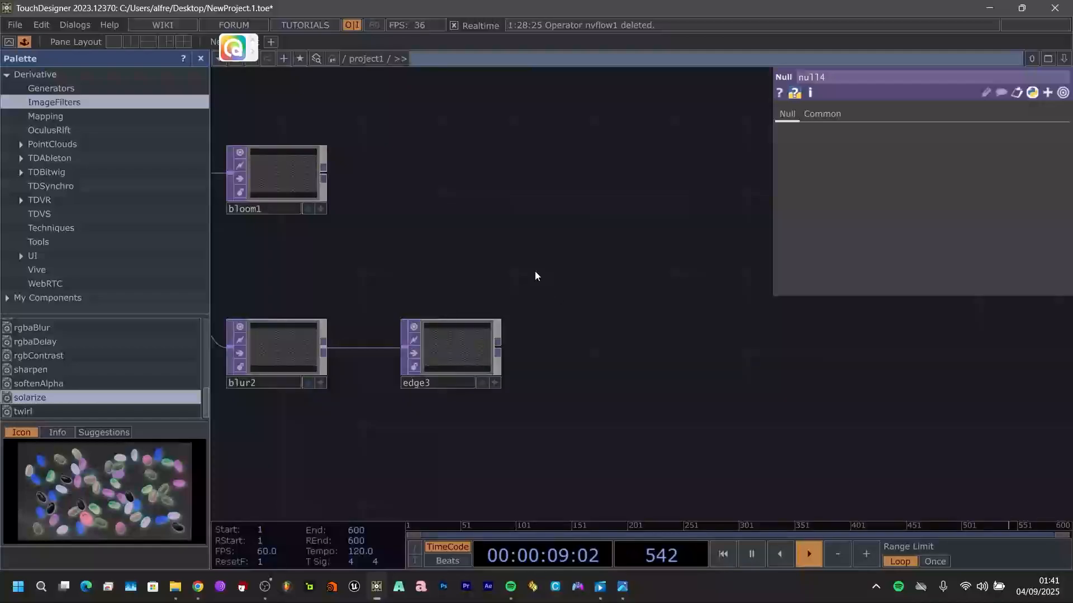
{"action": "scroll", "coordinate": [551, 265], "scroll_direction": "down", "scroll_amount": 6}
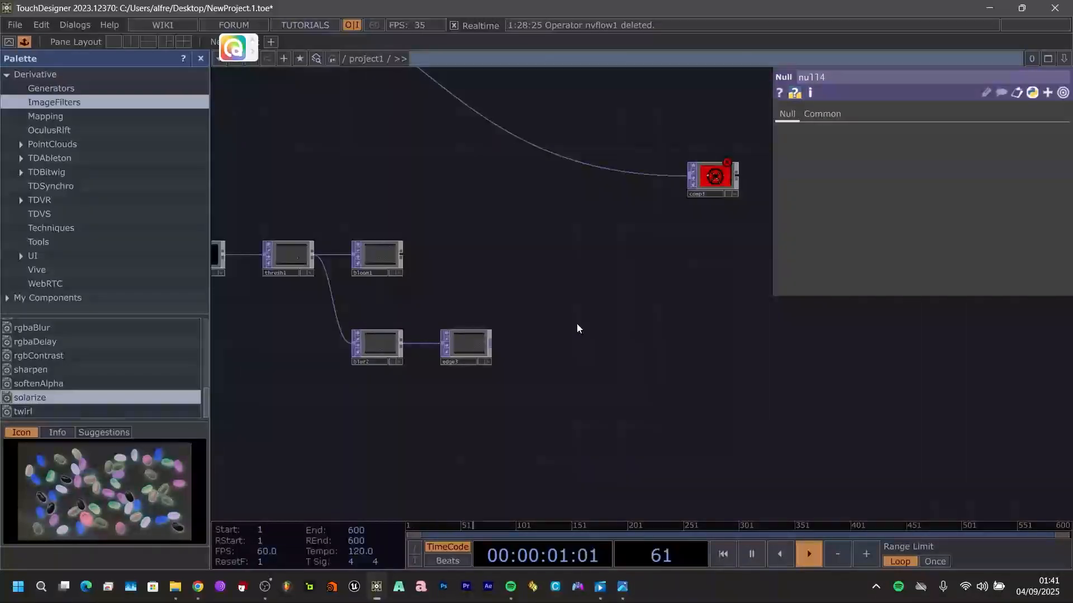
{"action": "left_click", "coordinate": [493, 343]}
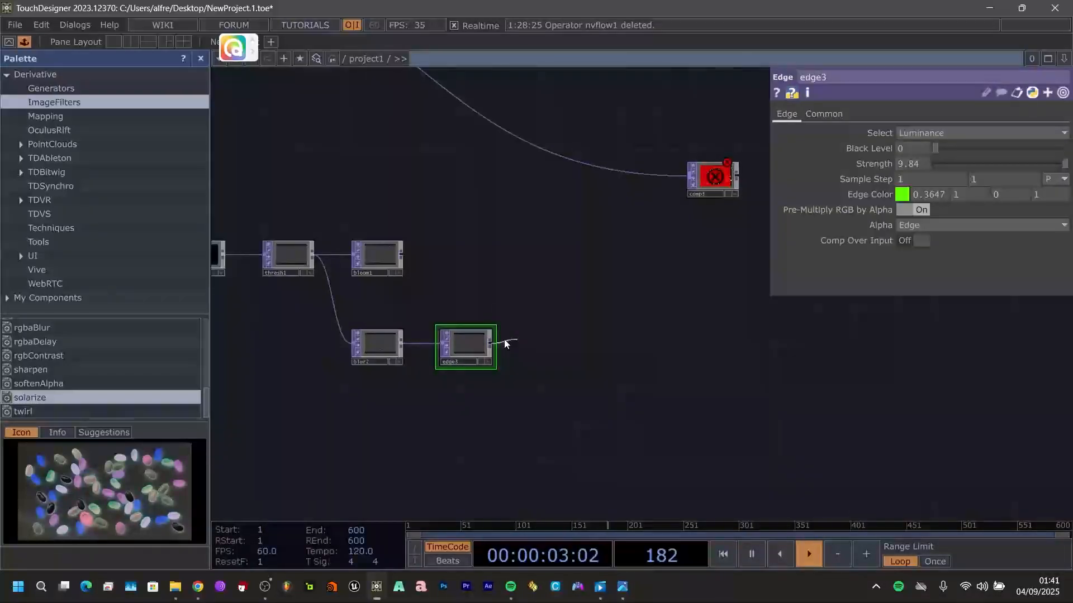
{"action": "left_click", "coordinate": [689, 186]}
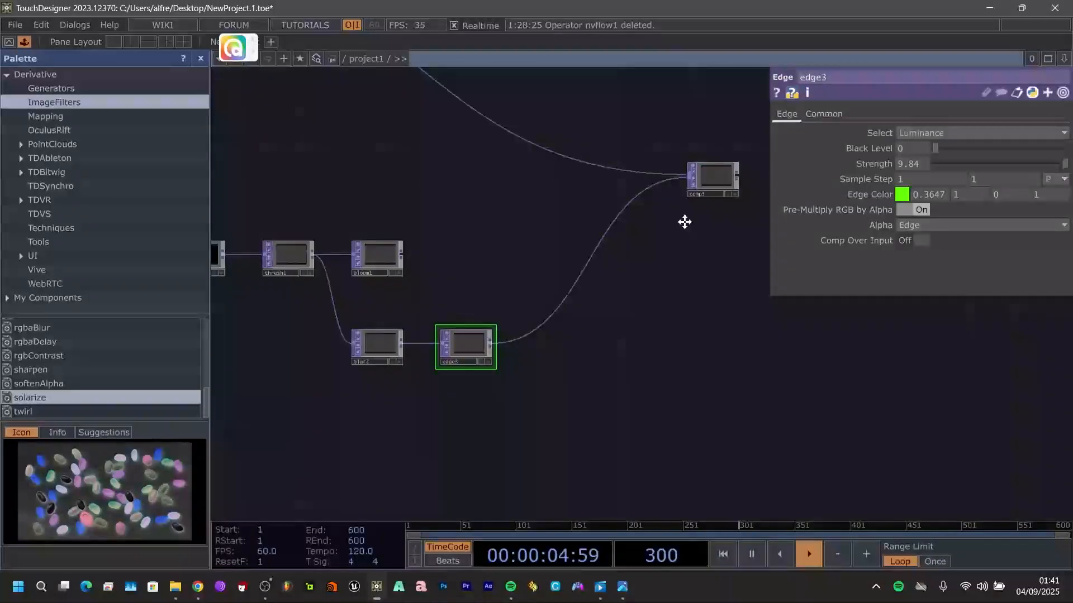
- Preview the comp3 result as the network background, and turn its background display off again
{"action": "left_click_drag", "start_coordinate": [684, 220], "coordinate": [621, 241]}
{"action": "scroll", "coordinate": [646, 218], "scroll_direction": "up", "scroll_amount": 8}
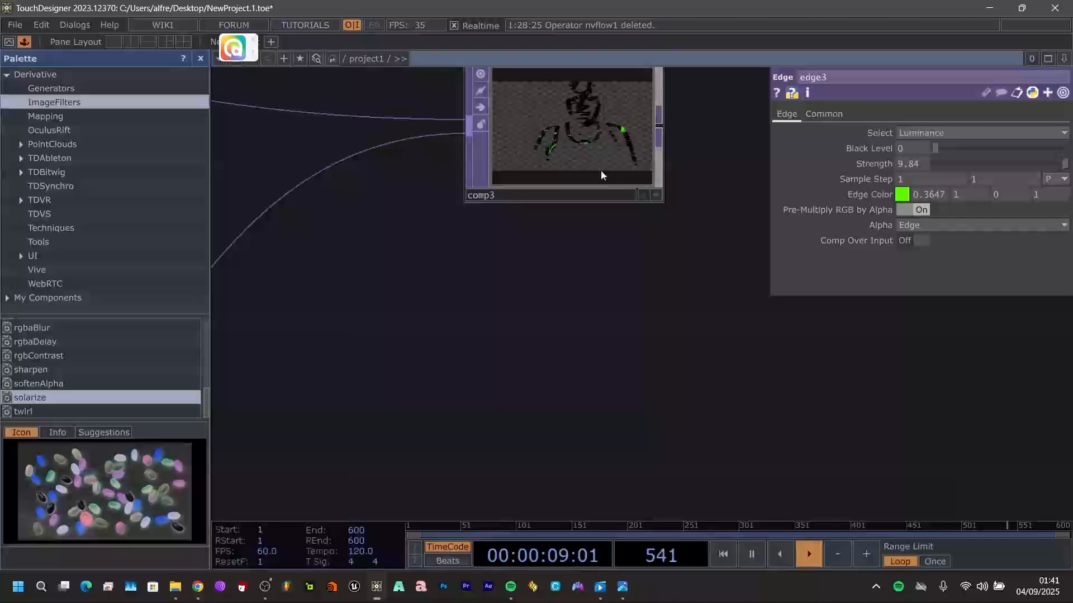
{"action": "left_click", "coordinate": [644, 196]}
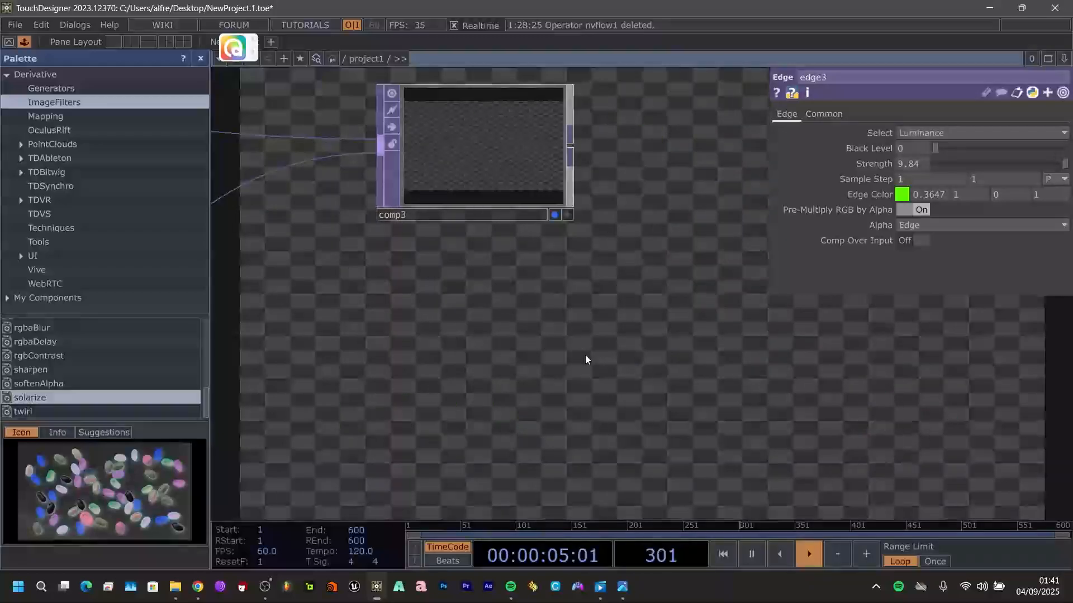
{"action": "scroll", "coordinate": [621, 300], "scroll_direction": "down", "scroll_amount": 6}
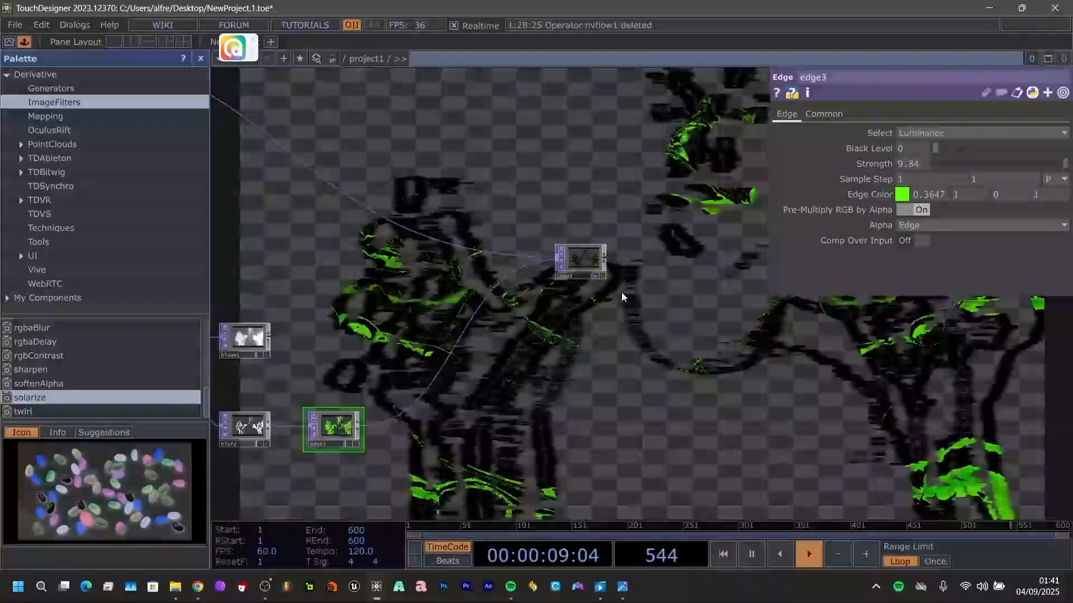
{"action": "scroll", "coordinate": [595, 324], "scroll_direction": "down", "scroll_amount": 3}
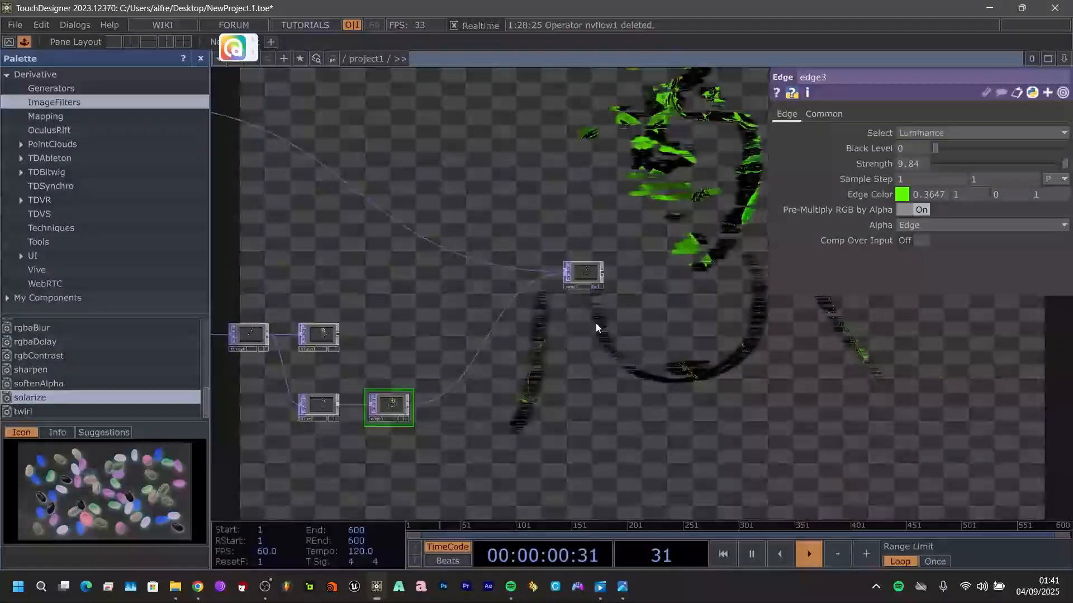
{"action": "left_click", "coordinate": [595, 290]}
- Add a second Composite TOP in the empty network area beyond comp3
{"action": "left_click_drag", "start_coordinate": [715, 348], "coordinate": [629, 301]}
{"action": "key", "text": "Tab"}
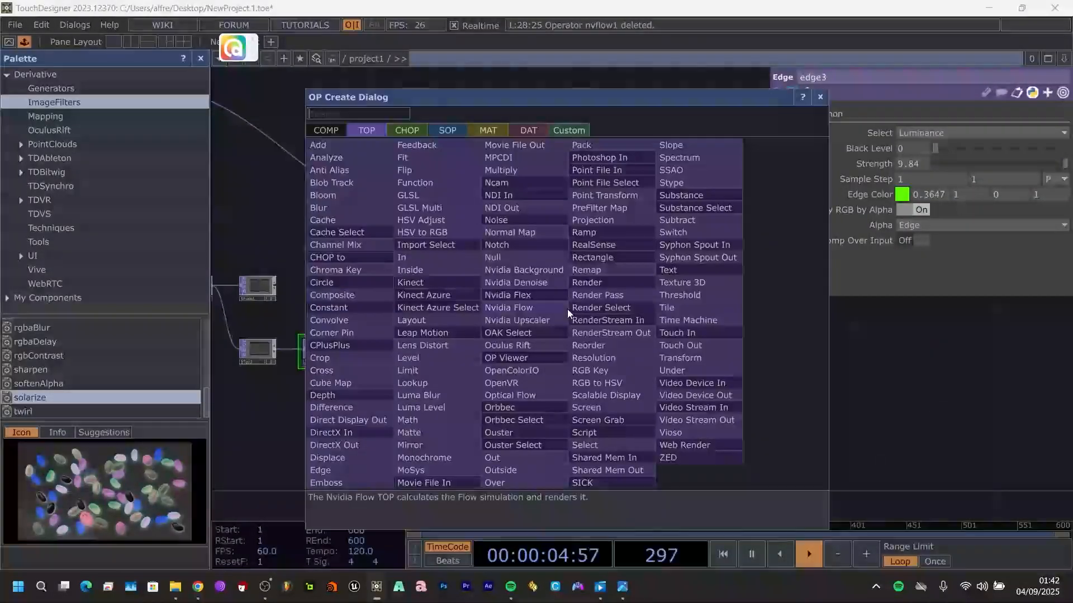
{"action": "type", "text": "comp"}
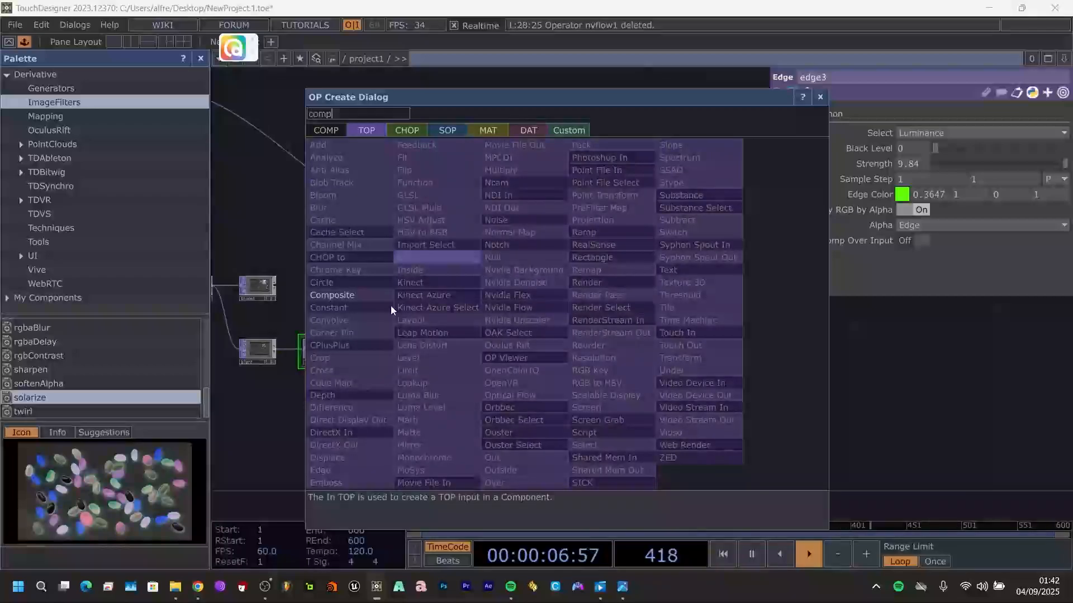
{"action": "left_click", "coordinate": [363, 296]}
{"action": "left_click", "coordinate": [614, 304]}
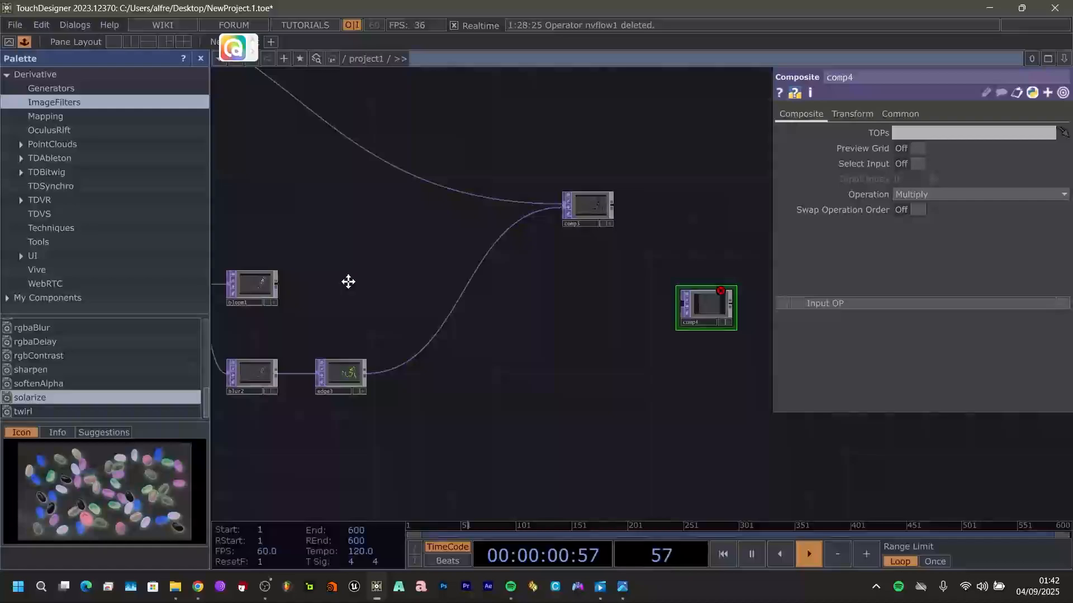
- Wire bloom1 into comp4 as its first input and comp3 as its second input
{"action": "scroll", "coordinate": [346, 278], "scroll_direction": "up", "scroll_amount": 3}
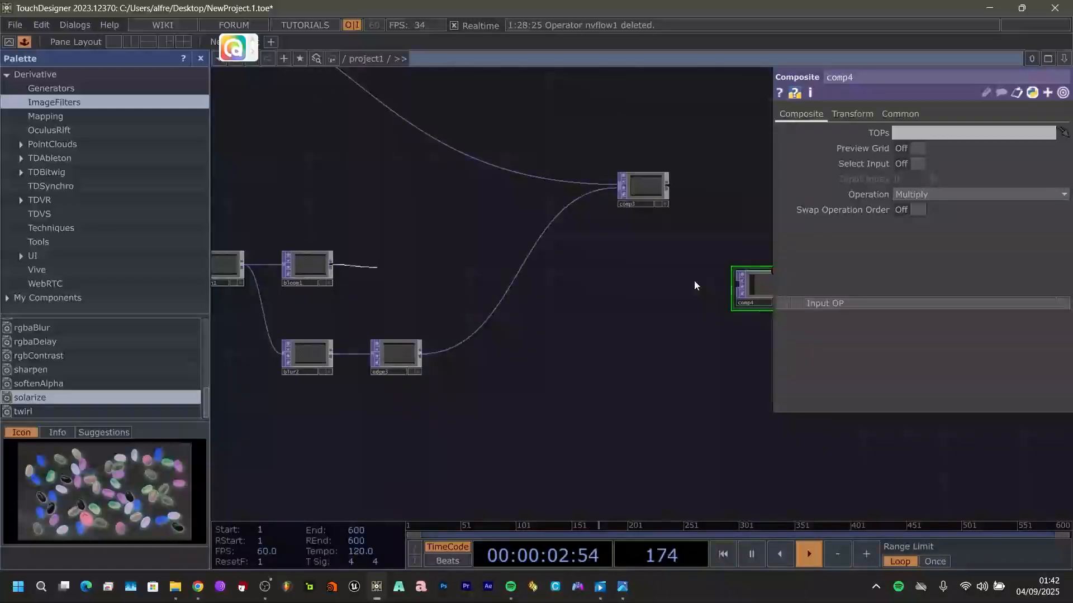
{"action": "left_click_drag", "start_coordinate": [695, 285], "coordinate": [737, 288]}
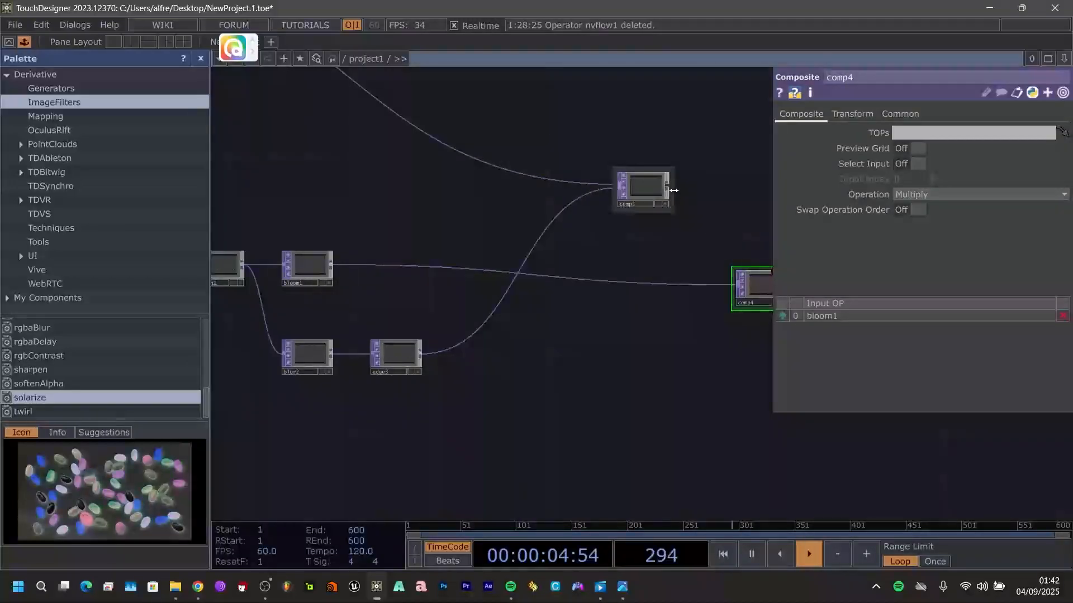
{"action": "left_click_drag", "start_coordinate": [667, 189], "coordinate": [732, 286]}
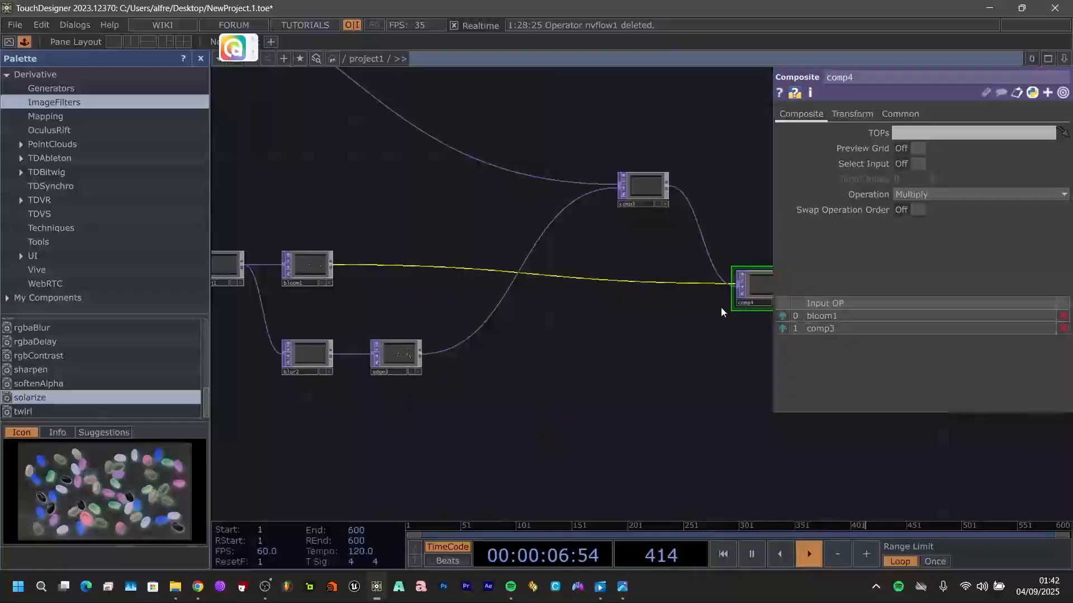
- Display the comp4 output as the network background
{"action": "left_click_drag", "start_coordinate": [635, 352], "coordinate": [527, 340]}
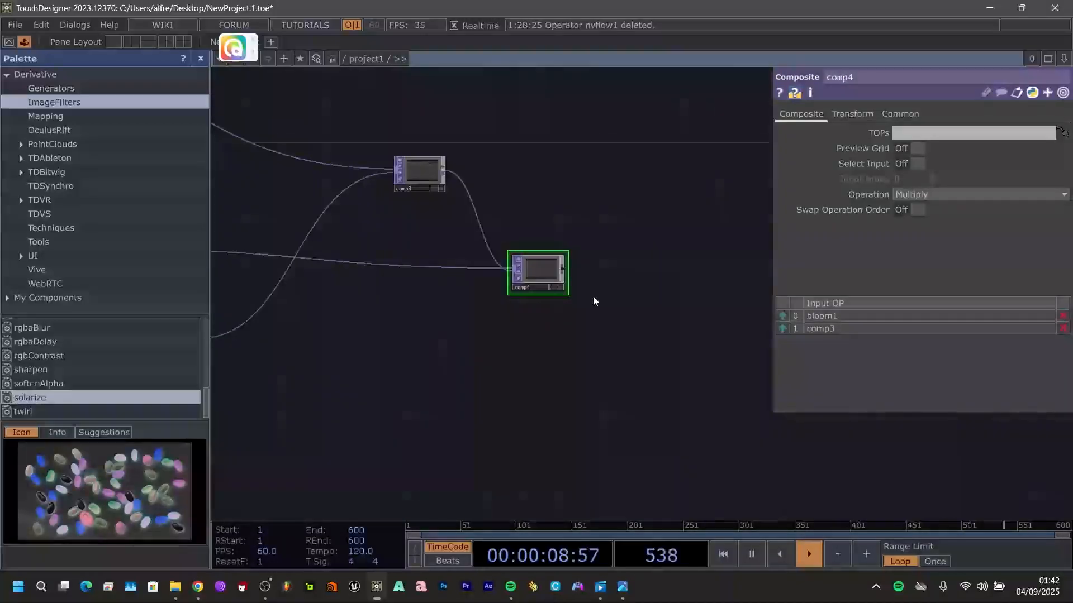
{"action": "scroll", "coordinate": [582, 257], "scroll_direction": "up", "scroll_amount": 3}
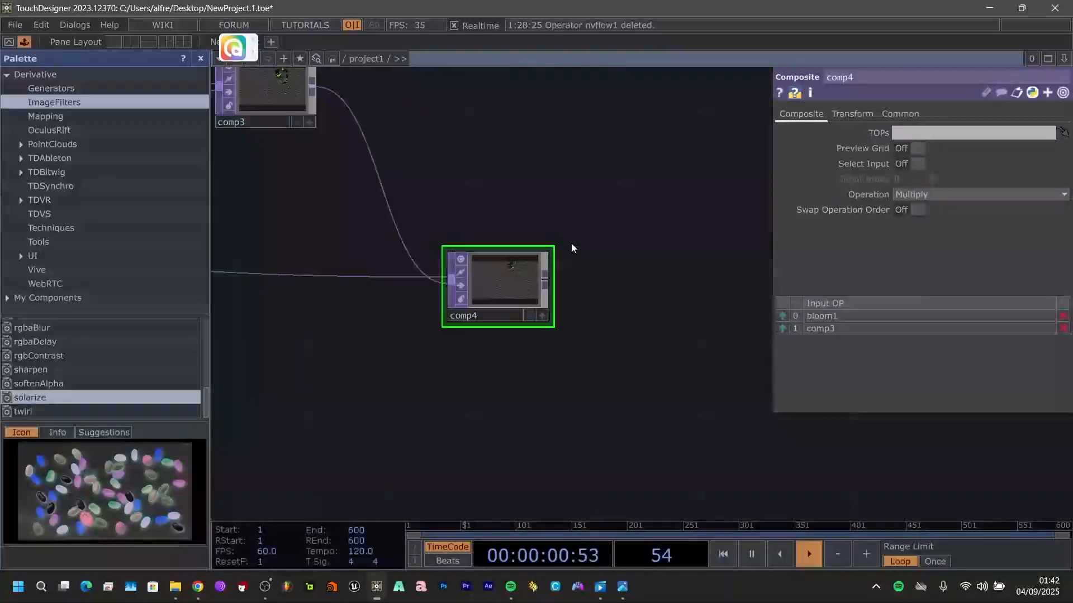
{"action": "left_click", "coordinate": [529, 315]}
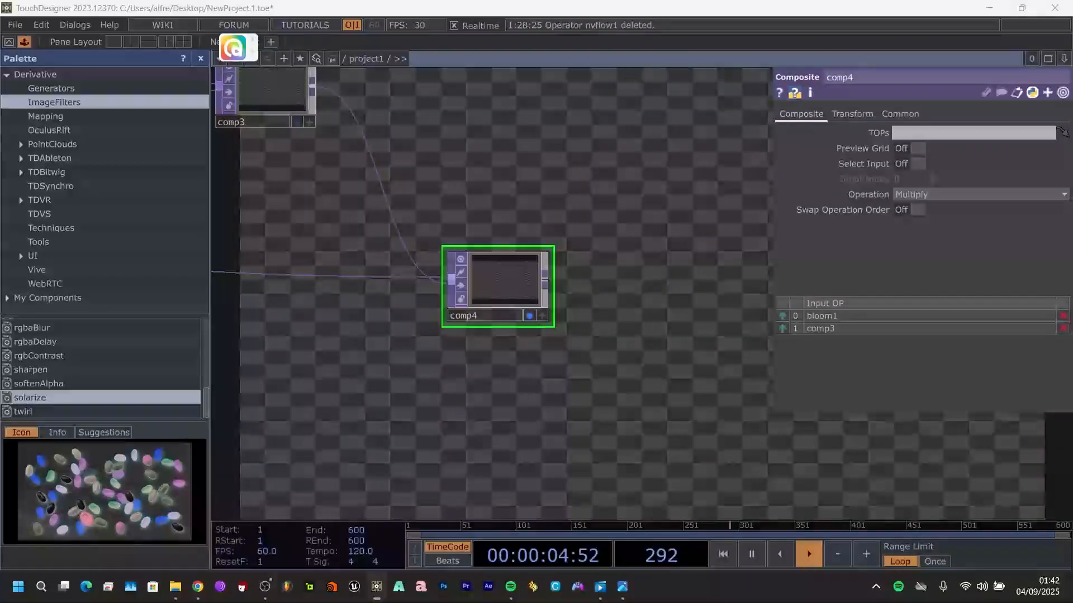
- Set the comp3 composite operation to Freeze
{"action": "scroll", "coordinate": [549, 359], "scroll_direction": "down", "scroll_amount": 5}
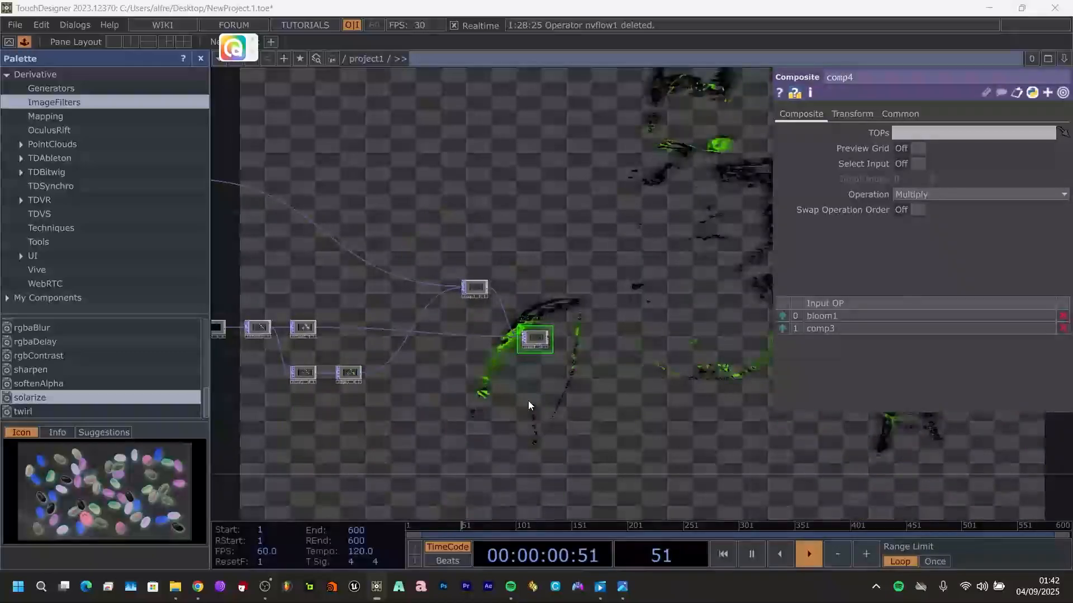
{"action": "scroll", "coordinate": [486, 413], "scroll_direction": "up", "scroll_amount": 3}
{"action": "left_click_drag", "start_coordinate": [458, 309], "coordinate": [677, 363]}
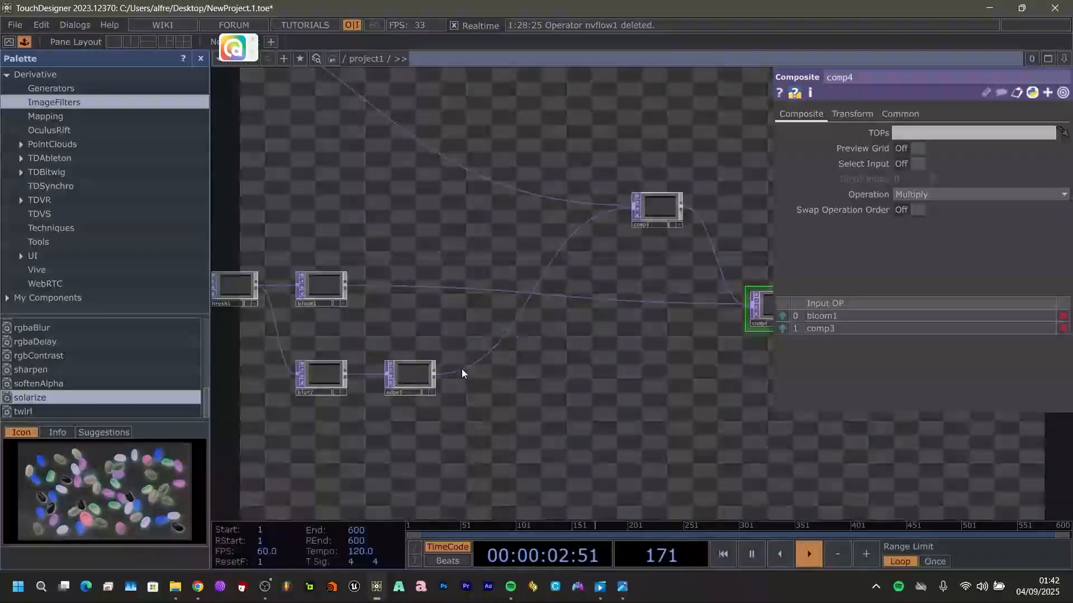
{"action": "left_click_drag", "start_coordinate": [599, 330], "coordinate": [486, 447]}
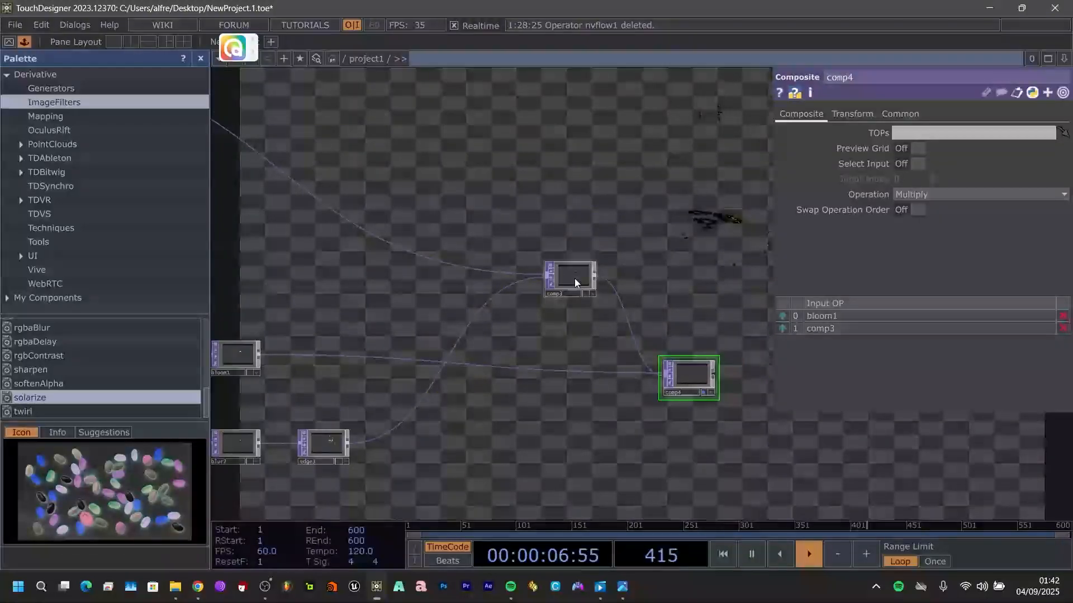
{"action": "left_click", "coordinate": [575, 278]}
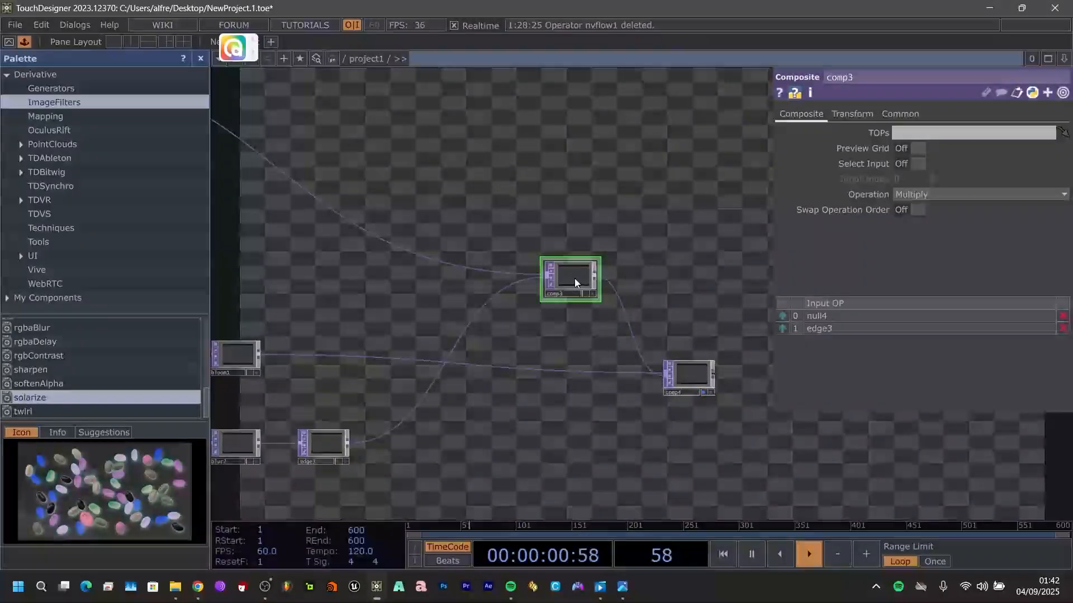
{"action": "left_click", "coordinate": [908, 196]}
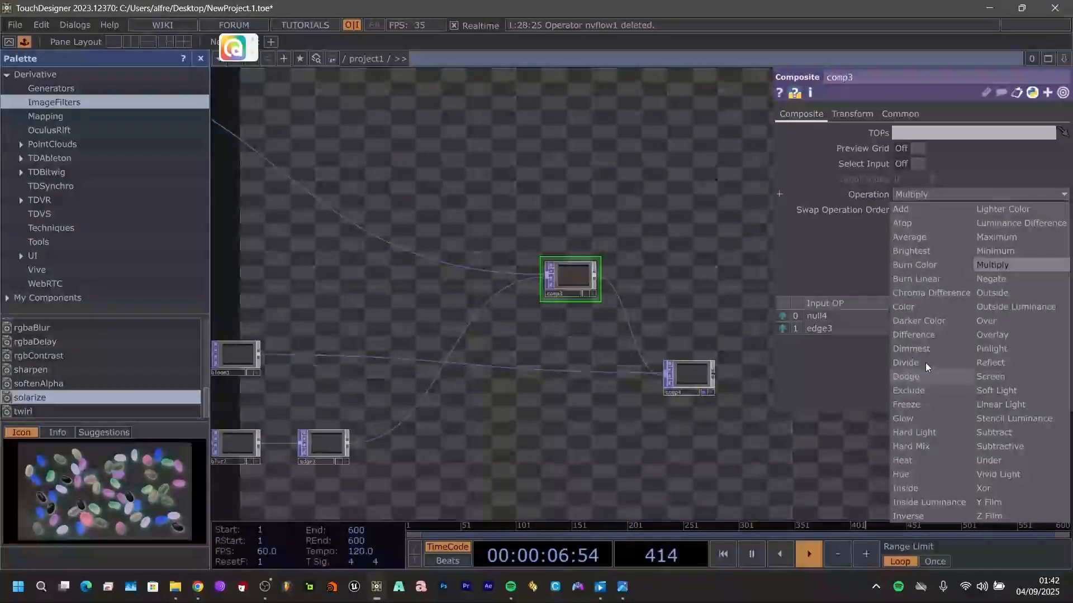
{"action": "left_click", "coordinate": [923, 402]}
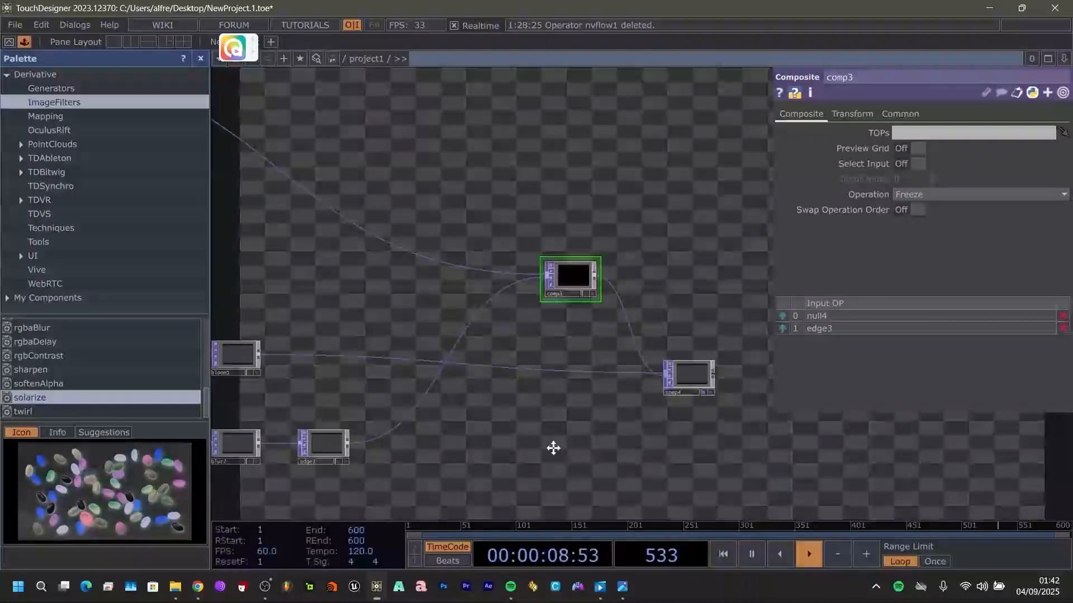
- Set the comp4 composite operation to Inverse
{"action": "left_click_drag", "start_coordinate": [553, 448], "coordinate": [427, 421]}
{"action": "left_click", "coordinate": [568, 348]}
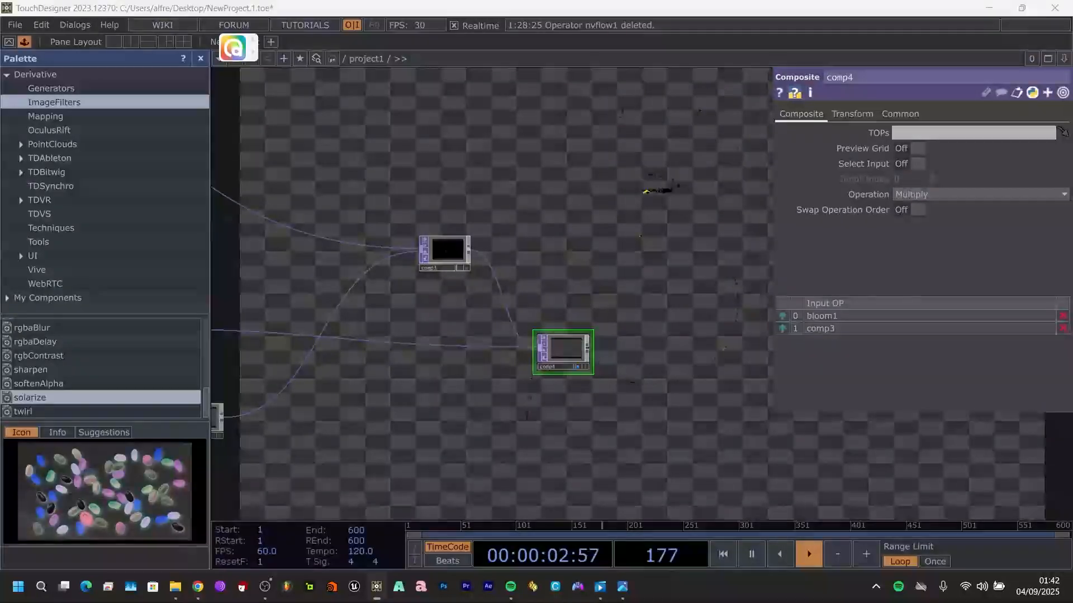
{"action": "left_click", "coordinate": [923, 200]}
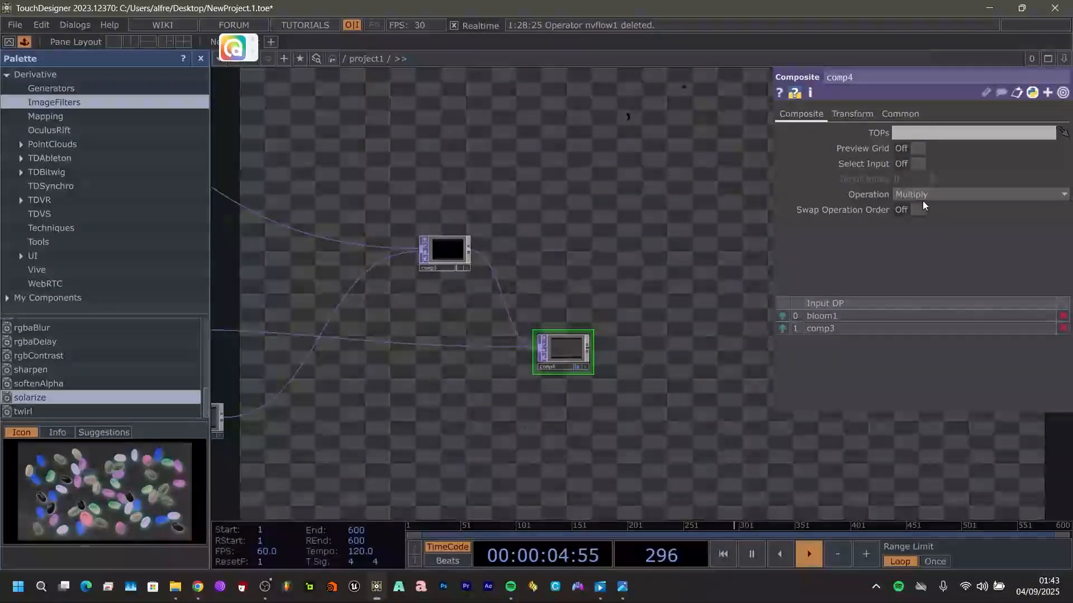
{"action": "left_click", "coordinate": [926, 195]}
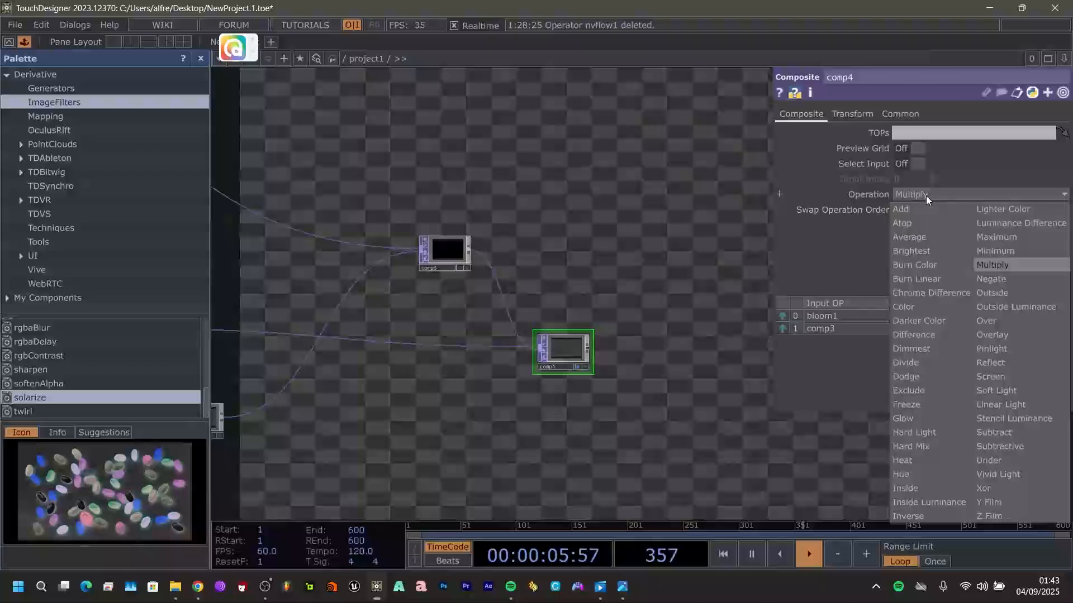
{"action": "left_click", "coordinate": [927, 517]}
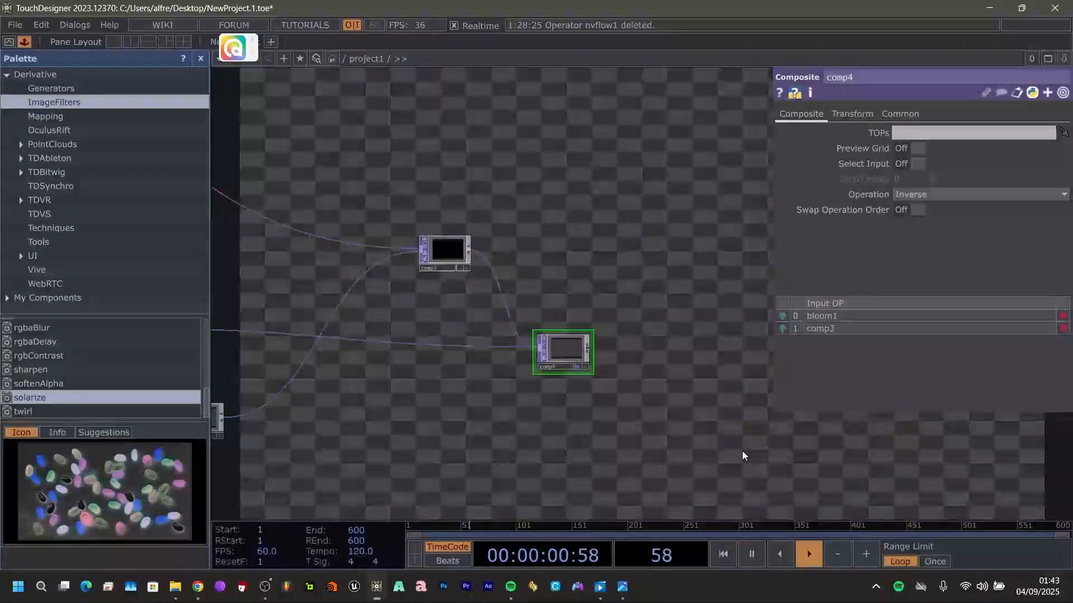
- Examine the settings of comp3 and comp4 and the branches that feed them
{"action": "left_click_drag", "start_coordinate": [439, 388], "coordinate": [627, 338]}
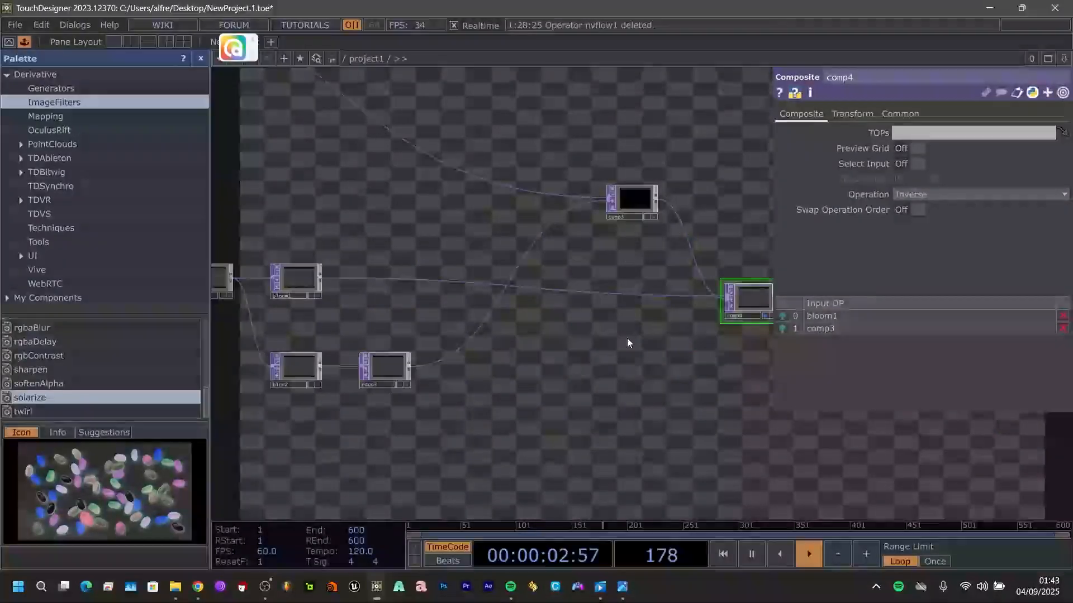
{"action": "left_click_drag", "start_coordinate": [547, 366], "coordinate": [470, 369]}
{"action": "left_click", "coordinate": [563, 196]}
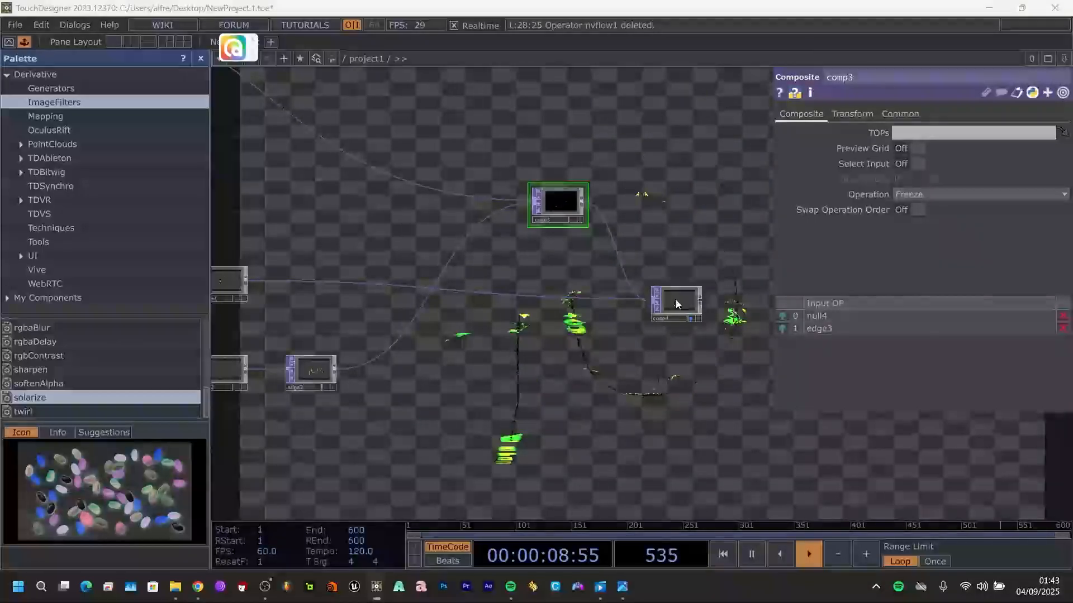
{"action": "left_click", "coordinate": [678, 299]}
{"action": "left_click_drag", "start_coordinate": [571, 320], "coordinate": [721, 312]}
{"action": "left_click_drag", "start_coordinate": [570, 296], "coordinate": [663, 422]}
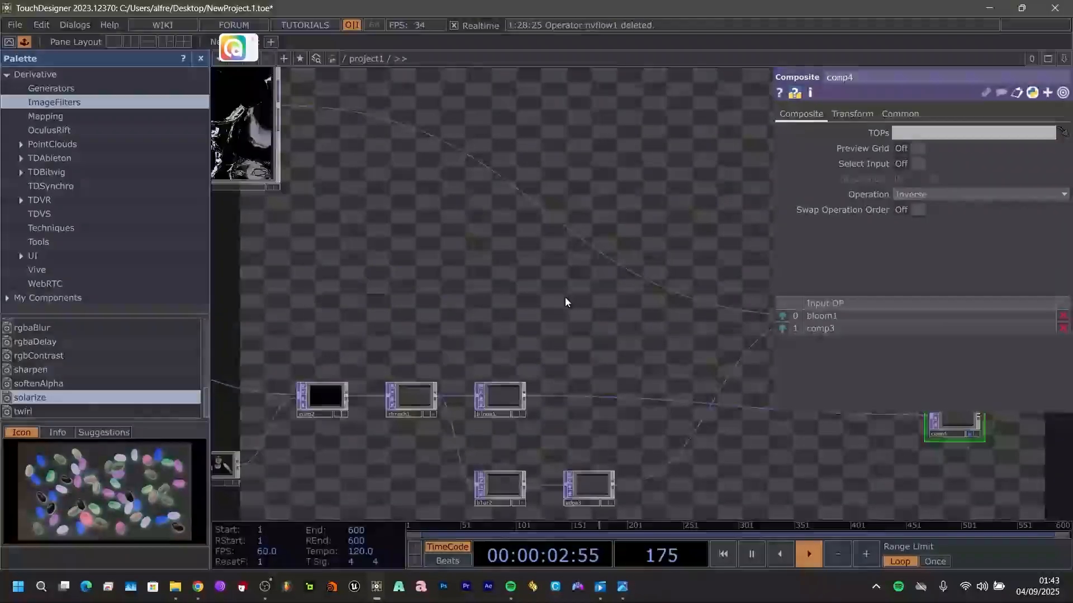
{"action": "scroll", "coordinate": [544, 282], "scroll_direction": "down", "scroll_amount": 3}
{"action": "left_click_drag", "start_coordinate": [519, 278], "coordinate": [489, 216]}
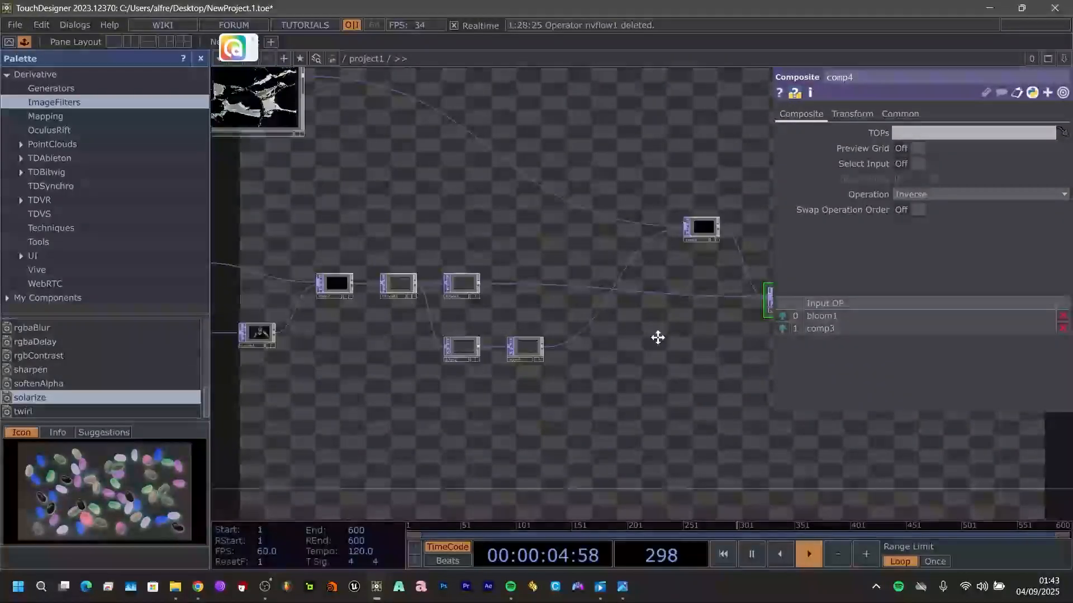
{"action": "left_click_drag", "start_coordinate": [658, 337], "coordinate": [582, 334]}
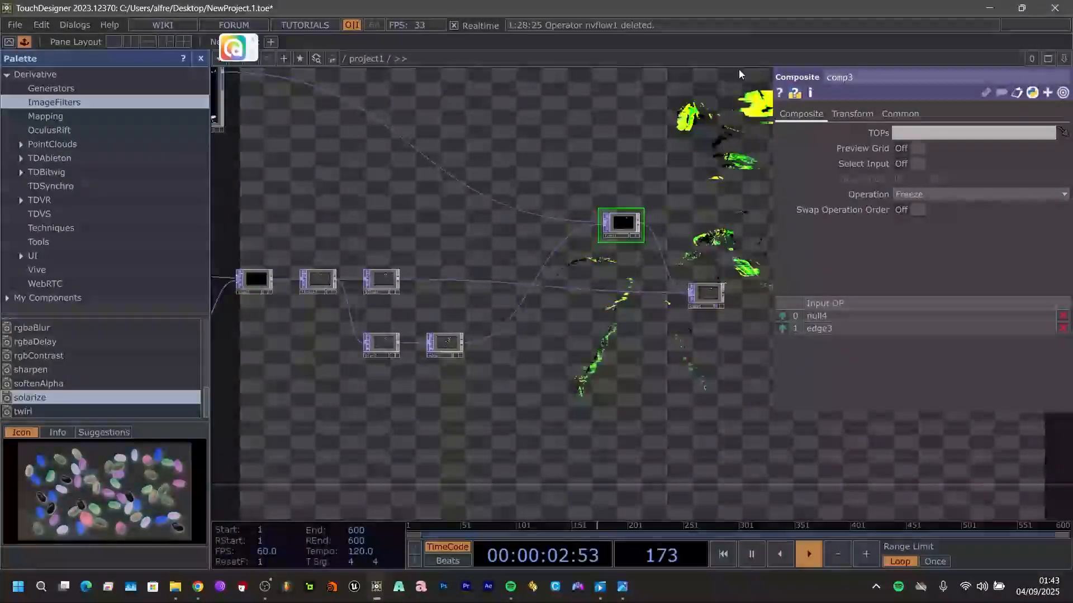
{"action": "left_click_drag", "start_coordinate": [637, 252], "coordinate": [596, 322]}
- Turn on Swap Operation Order for comp4
{"action": "scroll", "coordinate": [587, 239], "scroll_direction": "up", "scroll_amount": 5}
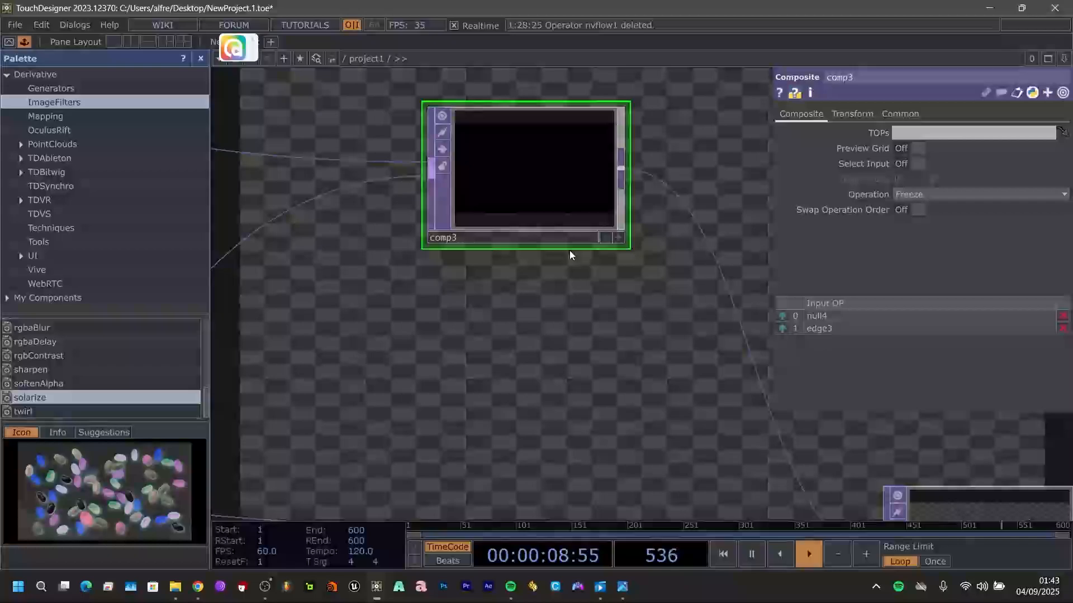
{"action": "left_click_drag", "start_coordinate": [622, 446], "coordinate": [550, 156]}
{"action": "left_click_drag", "start_coordinate": [635, 350], "coordinate": [621, 311]}
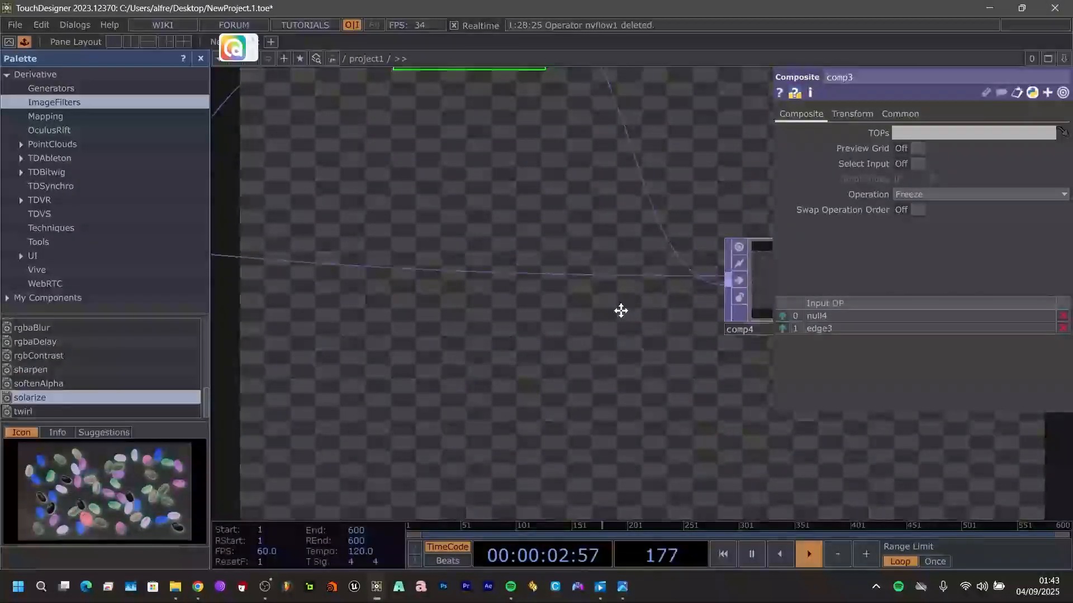
{"action": "left_click", "coordinate": [755, 279]}
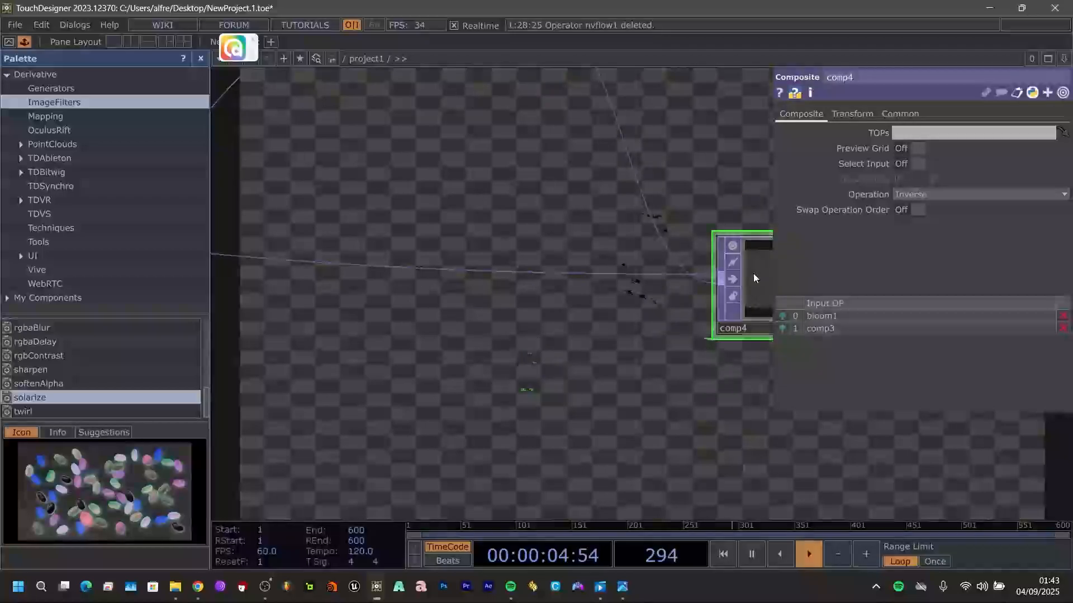
{"action": "left_click", "coordinate": [908, 210]}
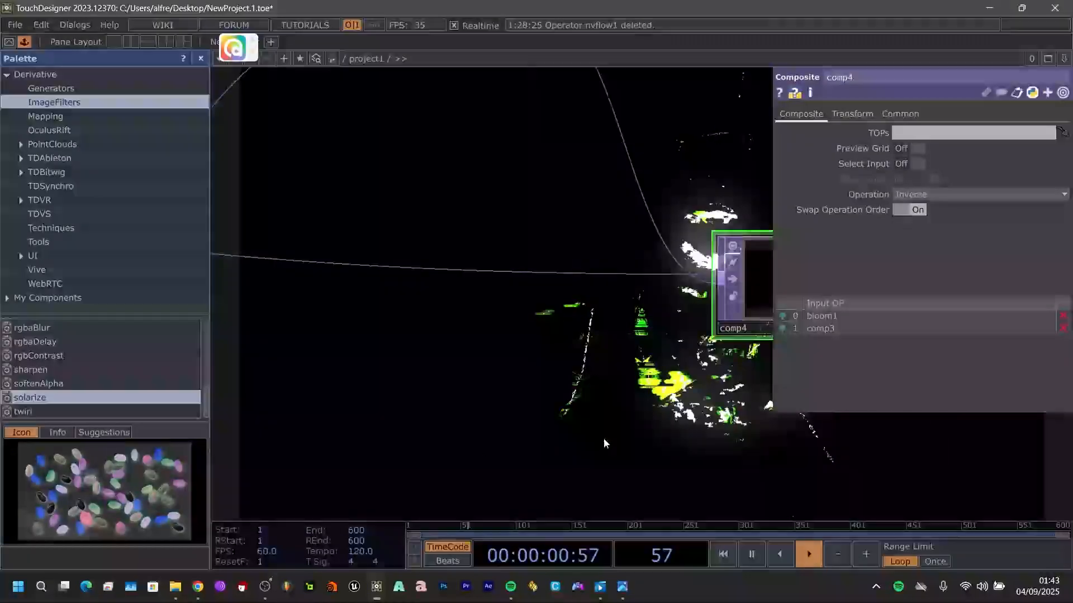
- Examine the comp4 background output and the whole network of the image-effect chain and webcam branch
{"action": "scroll", "coordinate": [564, 352], "scroll_direction": "down", "scroll_amount": 2}
{"action": "scroll", "coordinate": [564, 358], "scroll_direction": "down", "scroll_amount": 2}
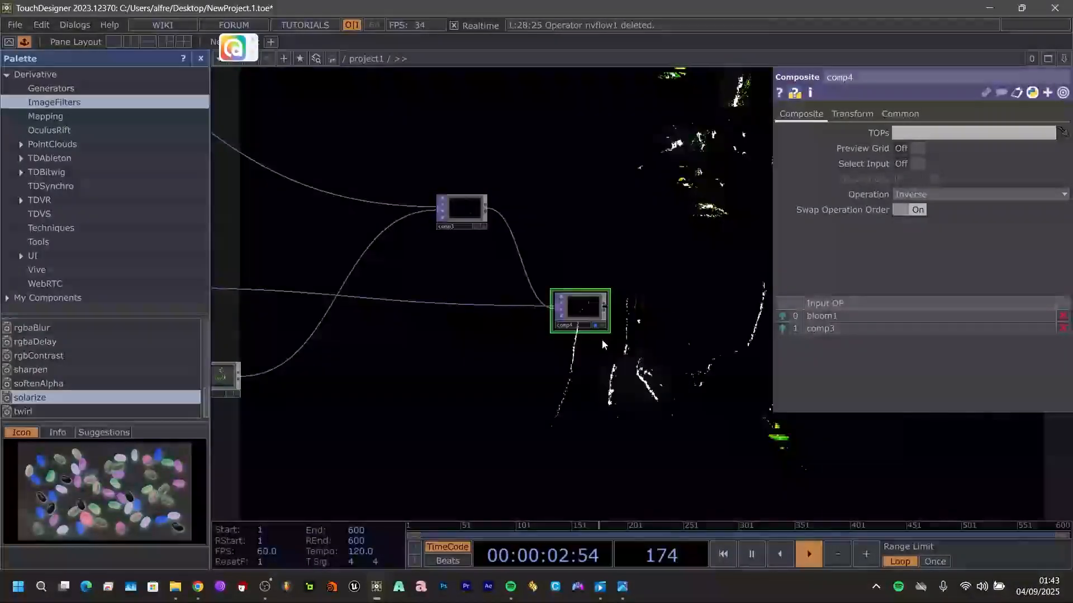
{"action": "scroll", "coordinate": [592, 335], "scroll_direction": "up", "scroll_amount": 4}
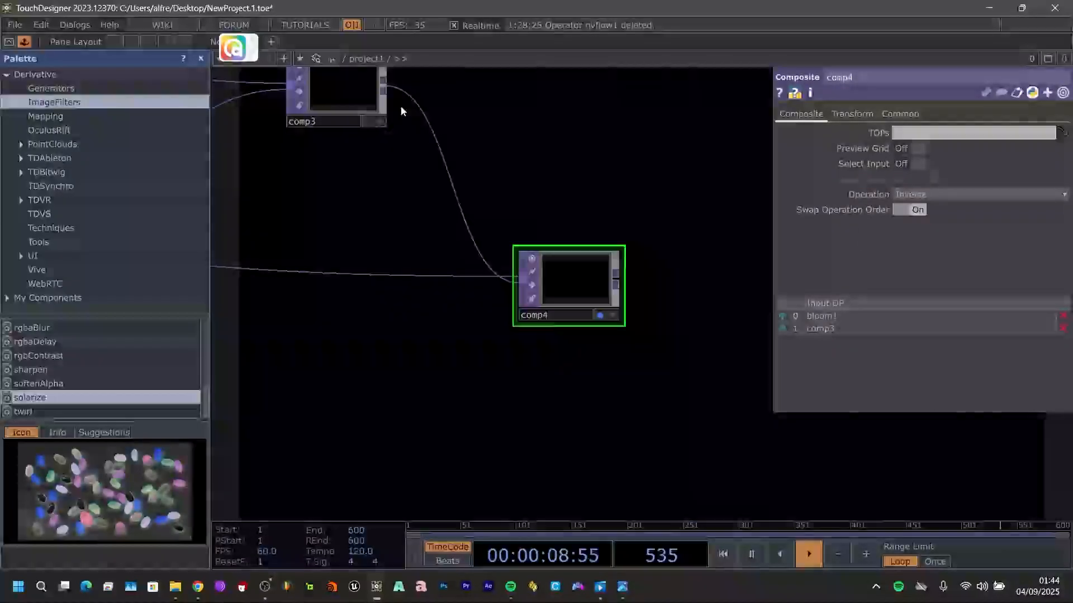
{"action": "scroll", "coordinate": [471, 371], "scroll_direction": "down", "scroll_amount": 4}
{"action": "left_click_drag", "start_coordinate": [447, 394], "coordinate": [605, 347]}
{"action": "scroll", "coordinate": [562, 342], "scroll_direction": "down", "scroll_amount": 6}
{"action": "left_click_drag", "start_coordinate": [610, 385], "coordinate": [688, 400]}
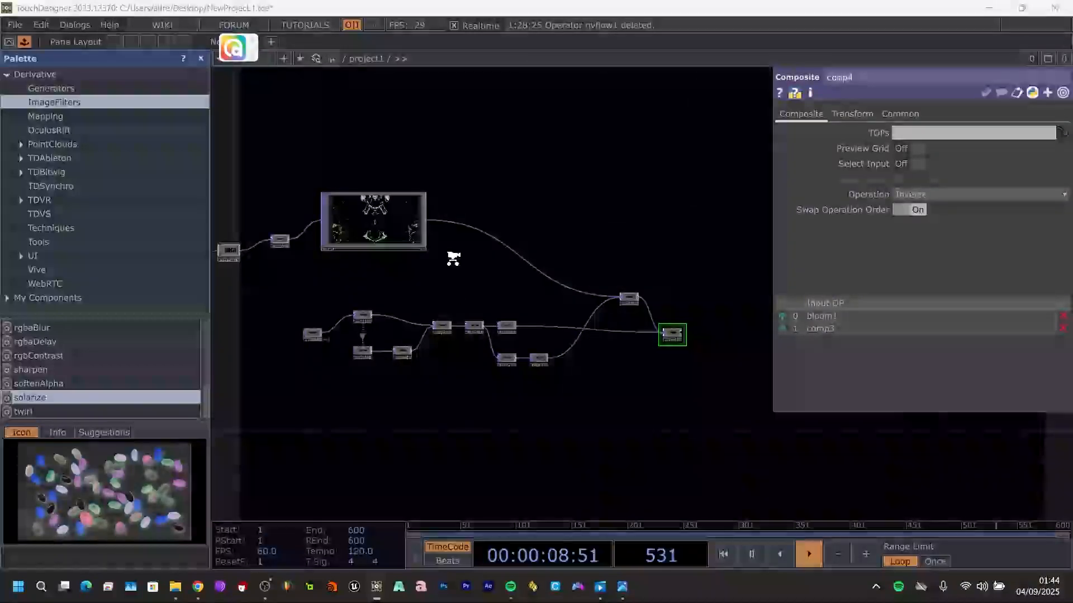
- Add an Audio File In CHOP in the empty space above the image-effect chain
{"action": "scroll", "coordinate": [432, 389], "scroll_direction": "down", "scroll_amount": 5}
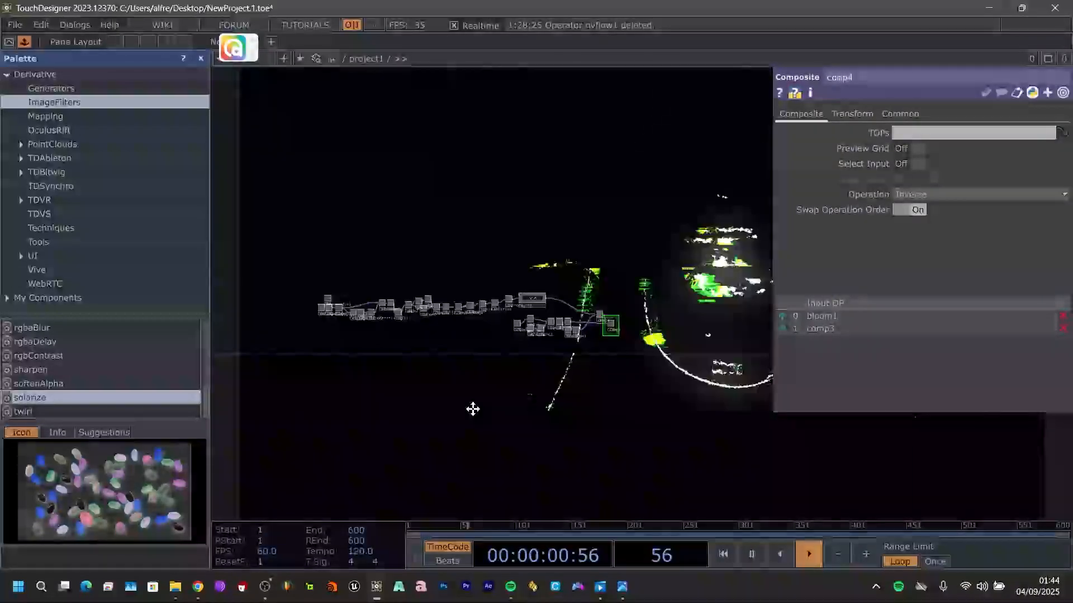
{"action": "left_click_drag", "start_coordinate": [473, 409], "coordinate": [491, 465]}
{"action": "scroll", "coordinate": [479, 223], "scroll_direction": "up", "scroll_amount": 5}
{"action": "left_click_drag", "start_coordinate": [511, 261], "coordinate": [557, 183]}
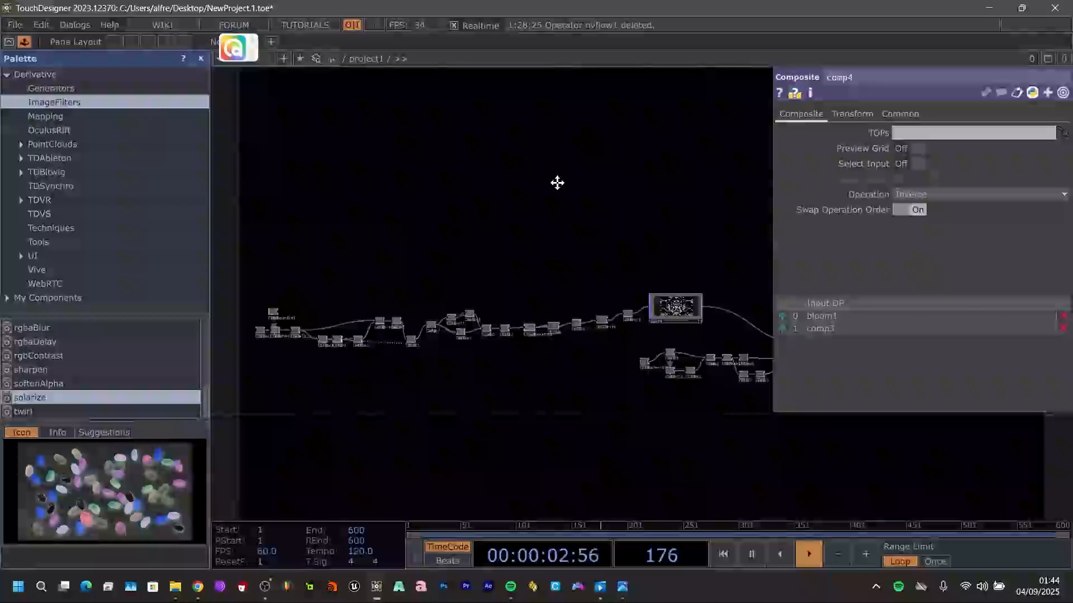
{"action": "key", "text": "Tab"}
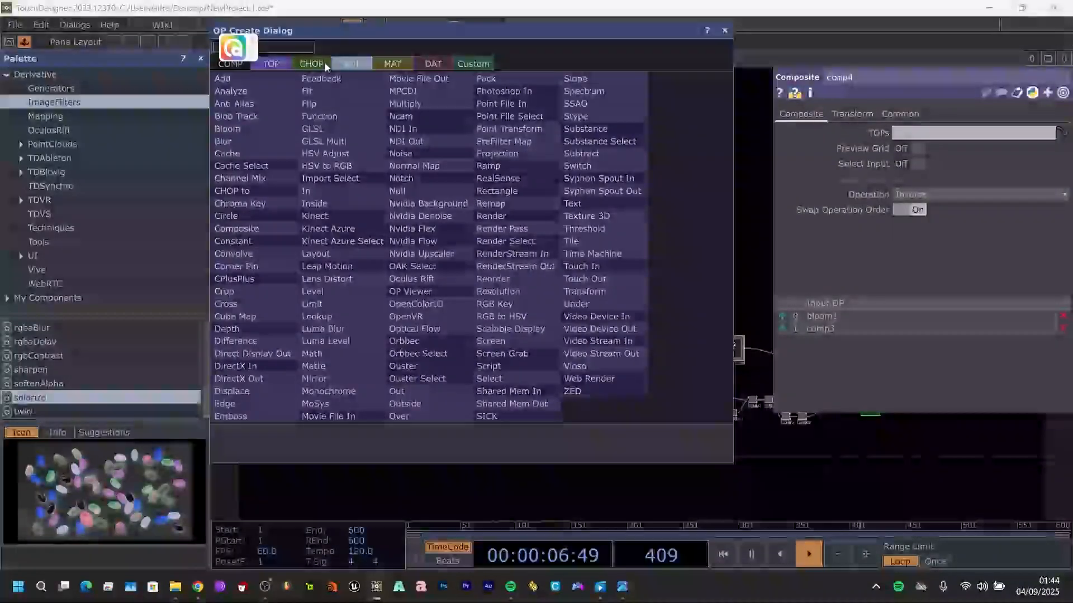
{"action": "left_click", "coordinate": [324, 62]}
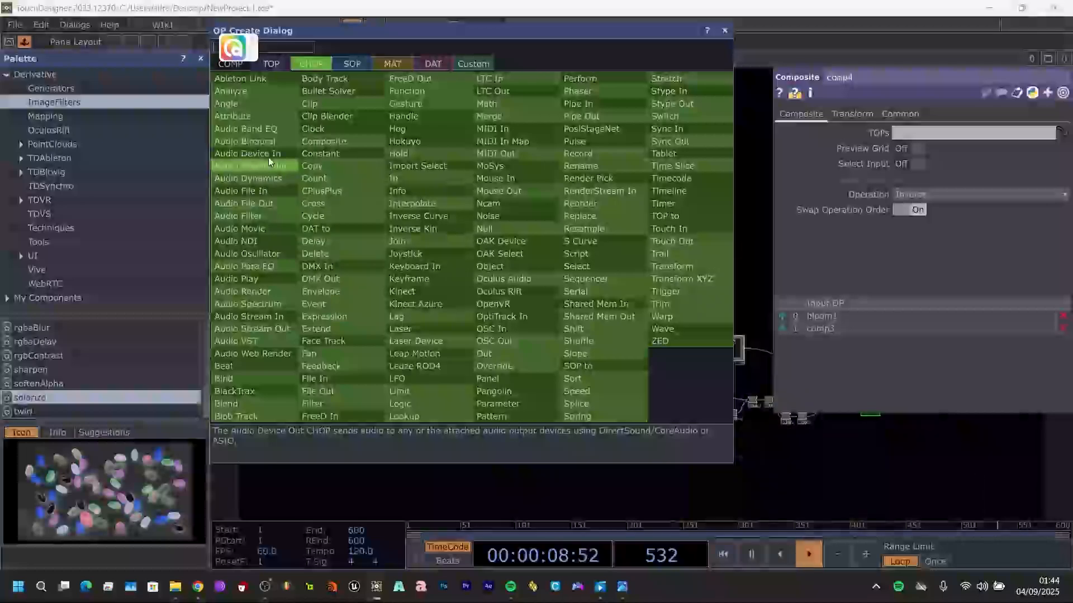
{"action": "left_click", "coordinate": [272, 191]}
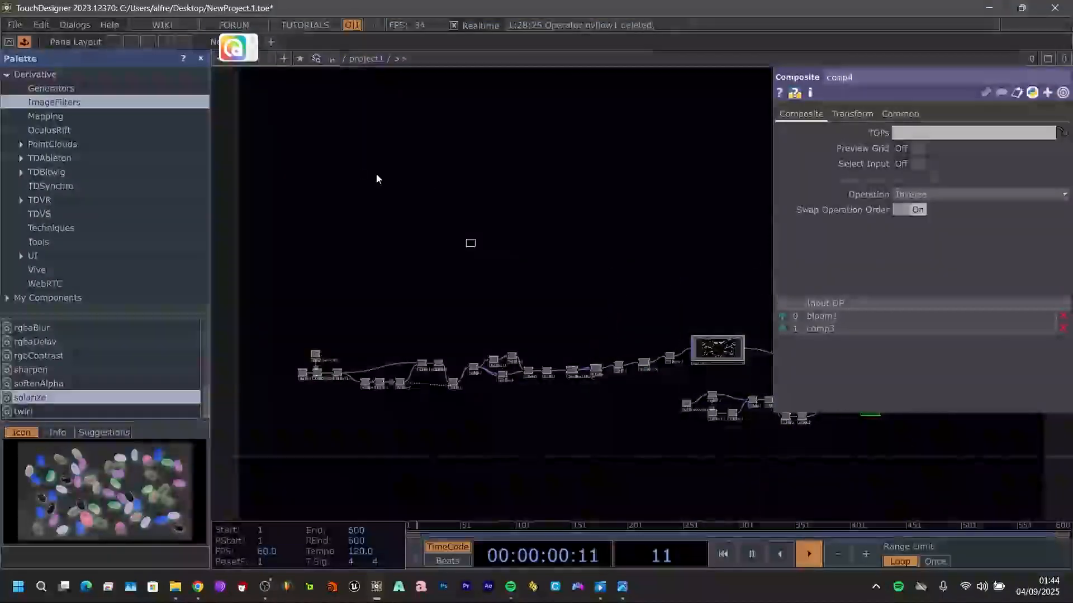
{"action": "left_click", "coordinate": [463, 202]}
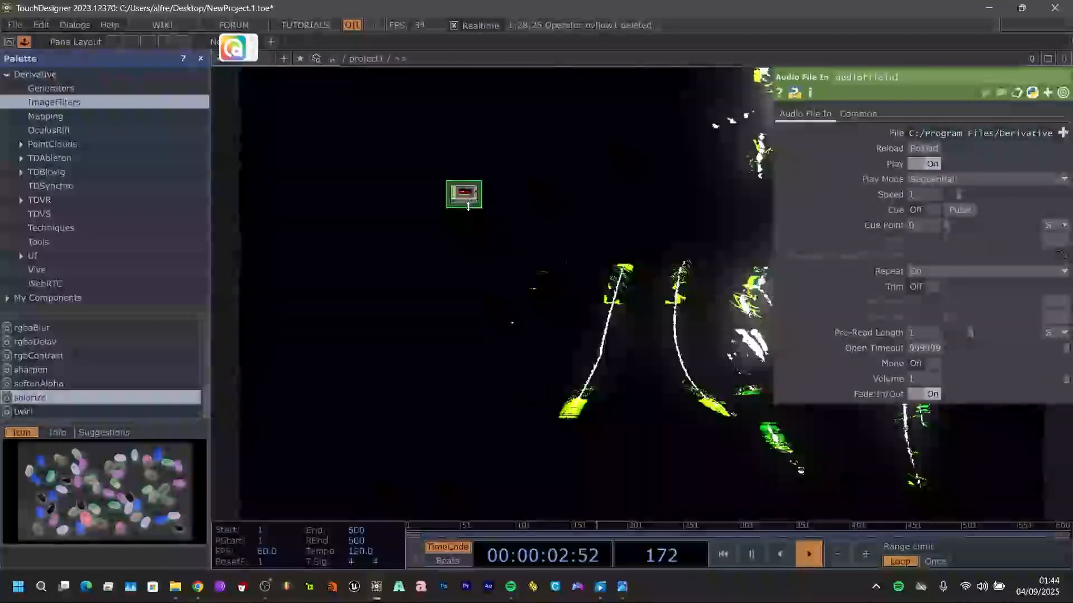
- Load the "I LOVEEEEE REDLINING" WAV file from the ssd (D:) drive into audiofilein1
{"action": "scroll", "coordinate": [472, 206], "scroll_direction": "up", "scroll_amount": 2}
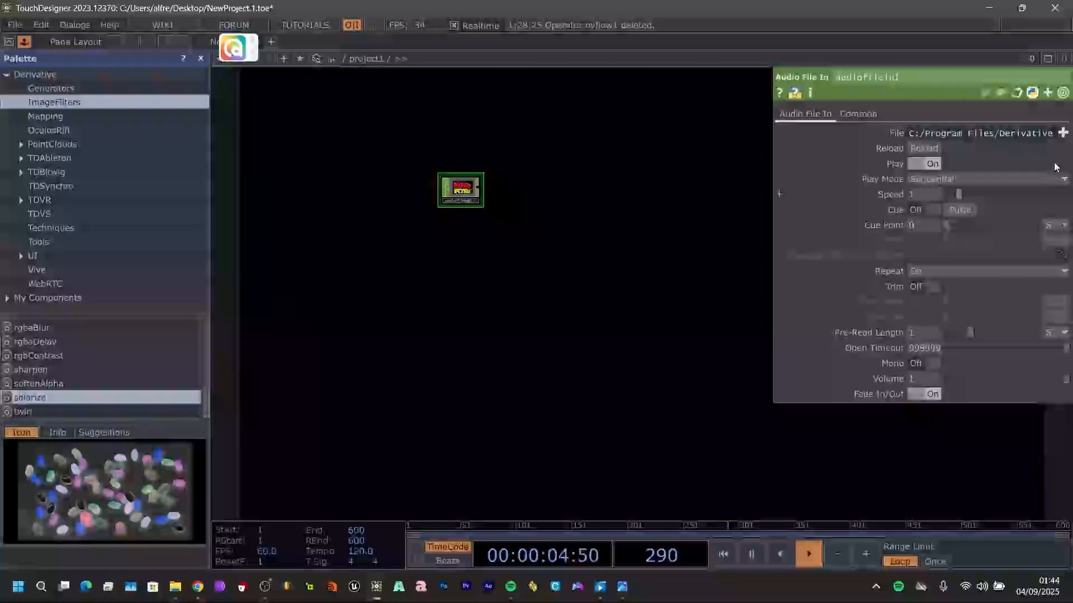
{"action": "left_click", "coordinate": [1063, 134]}
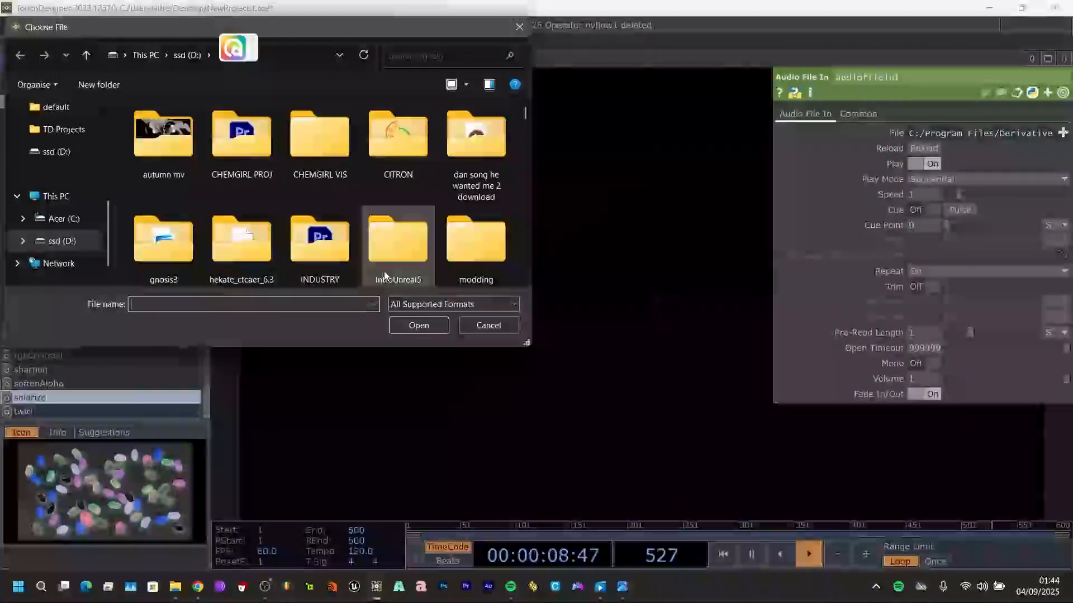
{"action": "scroll", "coordinate": [384, 275], "scroll_direction": "down", "scroll_amount": 15}
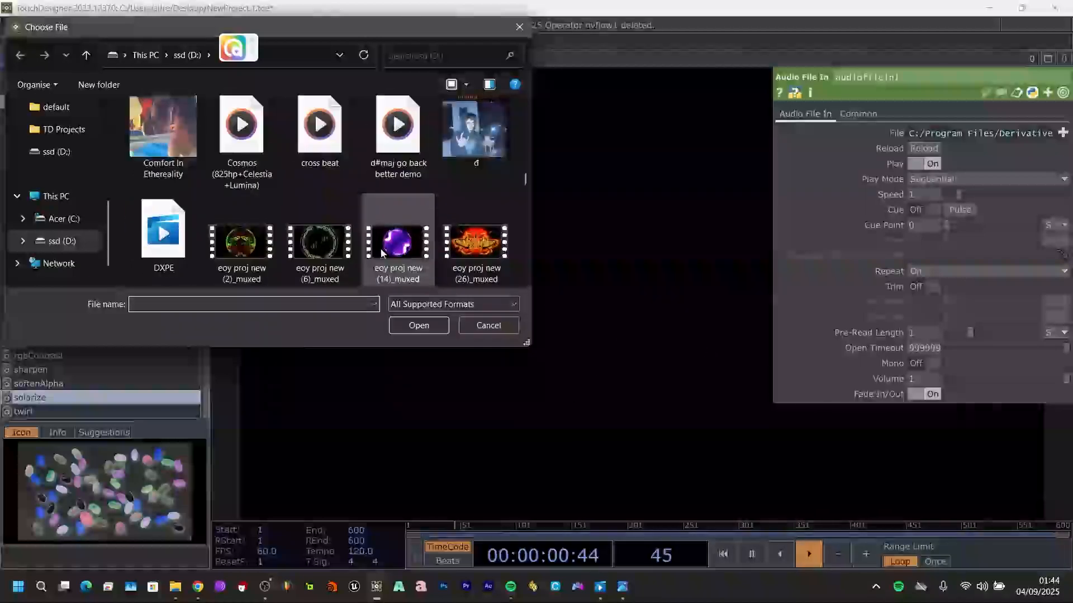
{"action": "scroll", "coordinate": [381, 252], "scroll_direction": "down", "scroll_amount": 15}
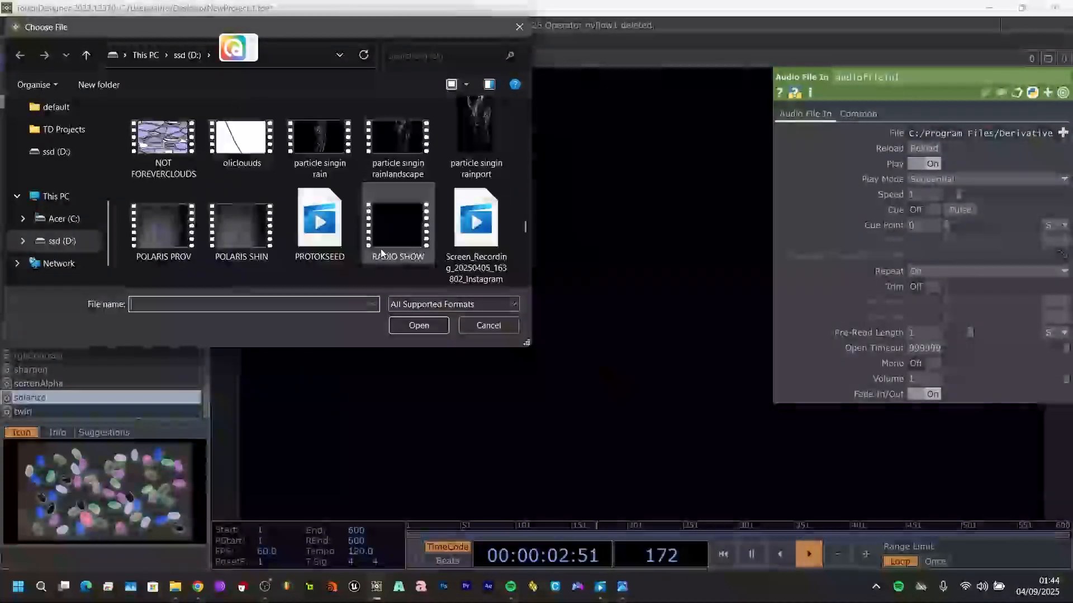
{"action": "scroll", "coordinate": [381, 249], "scroll_direction": "down", "scroll_amount": 2}
{"action": "scroll", "coordinate": [381, 248], "scroll_direction": "up", "scroll_amount": 6}
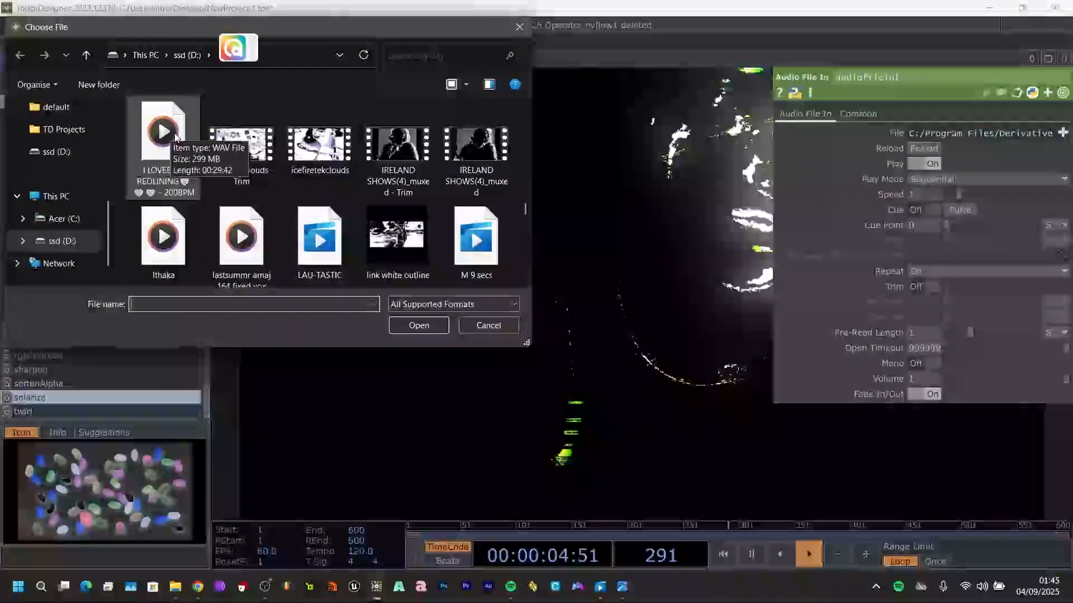
{"action": "double_click", "coordinate": [174, 137]}
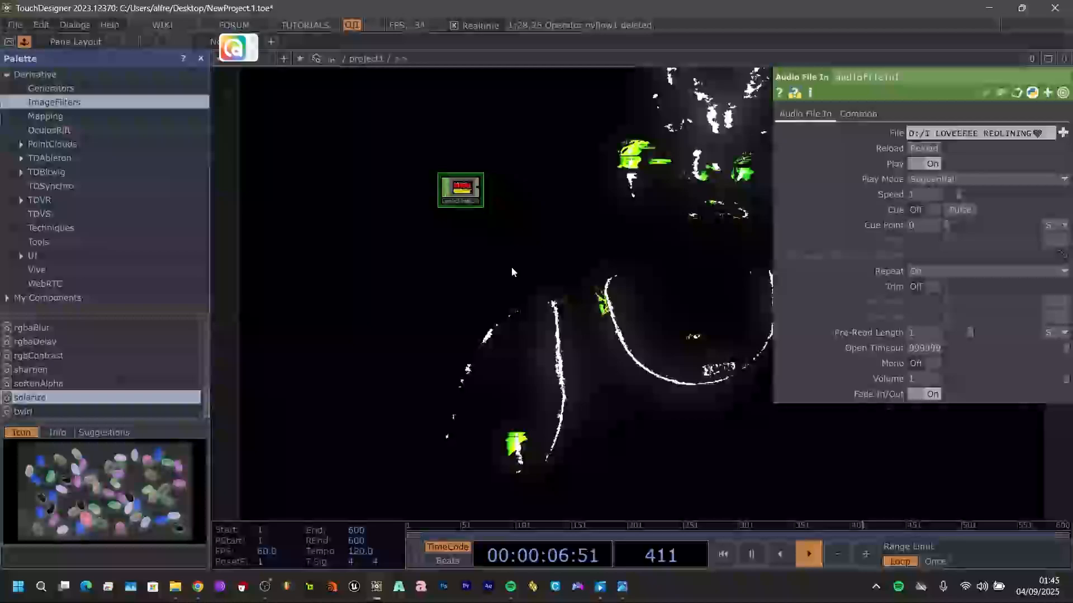
- Add an Audio Device Out CHOP connected to the output of audiofilein1
{"action": "left_click_drag", "start_coordinate": [511, 267], "coordinate": [417, 305]}
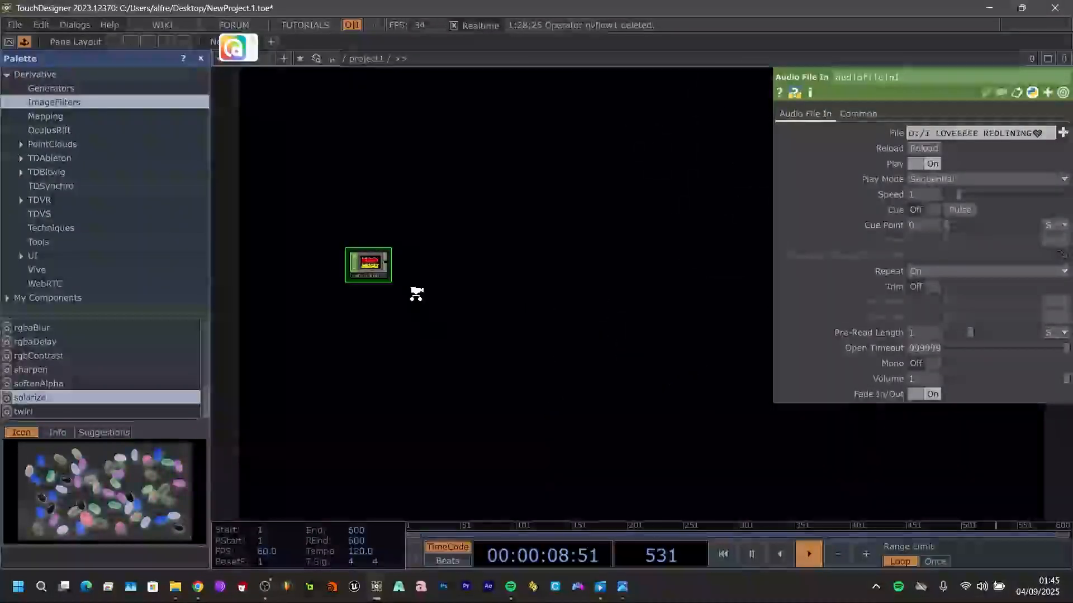
{"action": "scroll", "coordinate": [416, 292], "scroll_direction": "up", "scroll_amount": 2}
{"action": "left_click", "coordinate": [358, 232]}
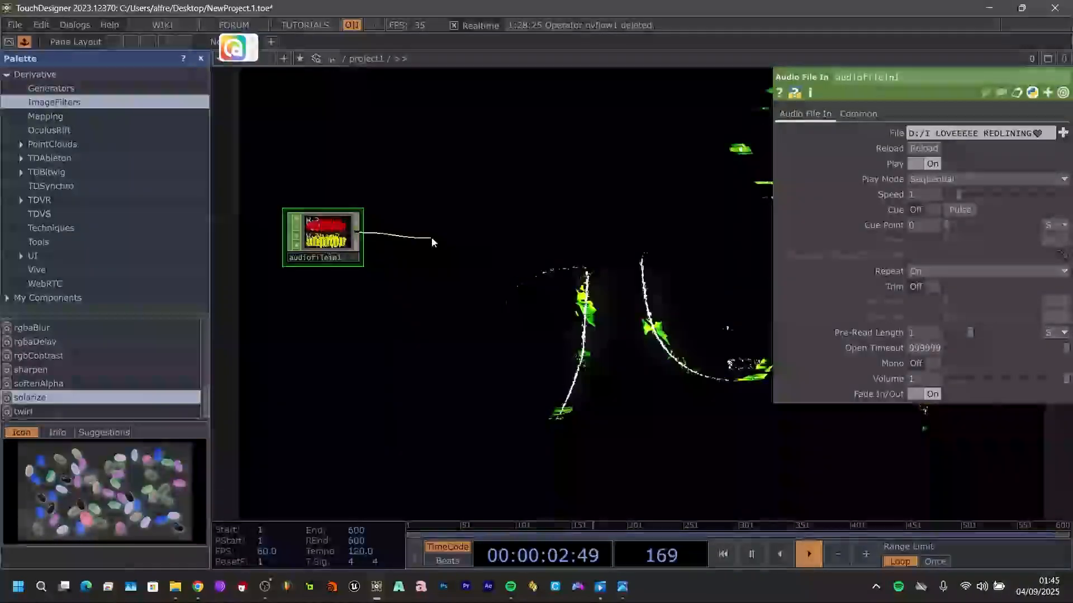
{"action": "left_click", "coordinate": [431, 237]}
{"action": "type", "text": "audio"}
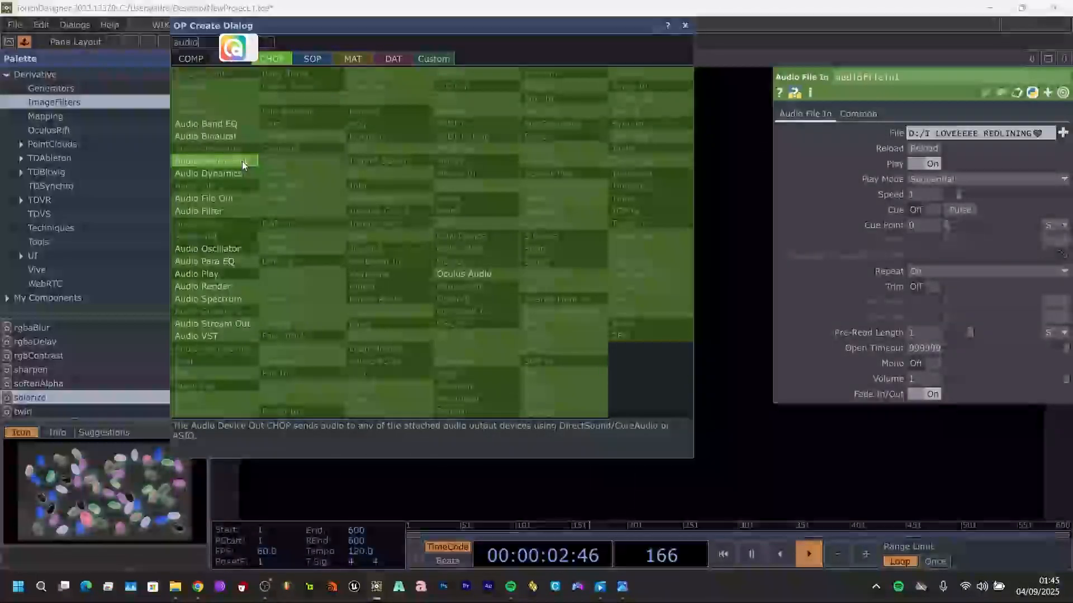
{"action": "left_click", "coordinate": [243, 161]}
{"action": "left_click", "coordinate": [462, 244]}
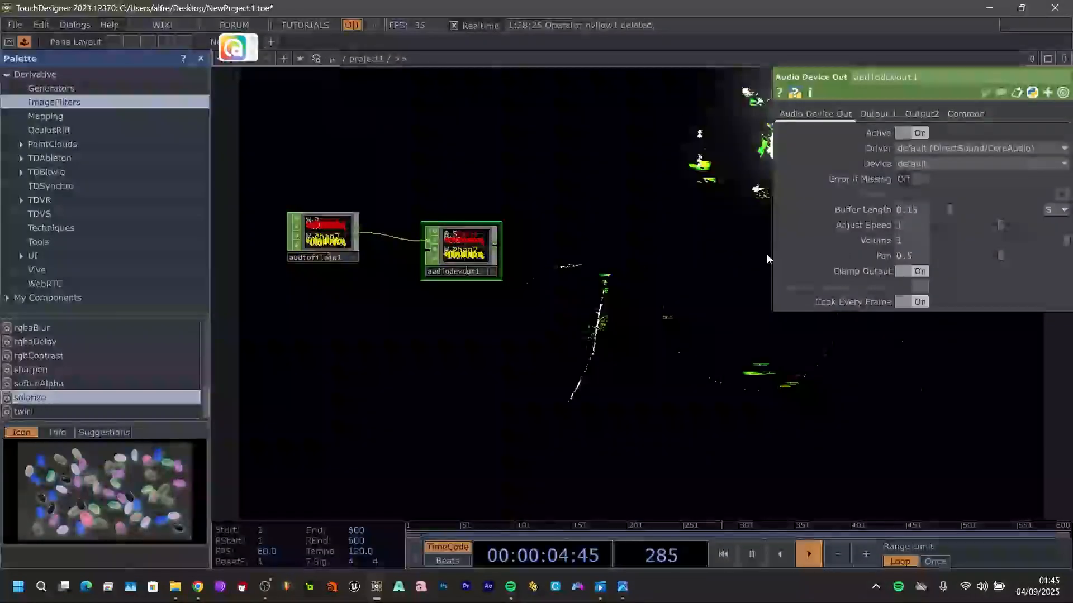
- Set the audiodevout1 volume to 0.002 and move the operator slightly farther from audiofilein1
{"action": "left_click_drag", "start_coordinate": [1061, 240], "coordinate": [935, 251]}
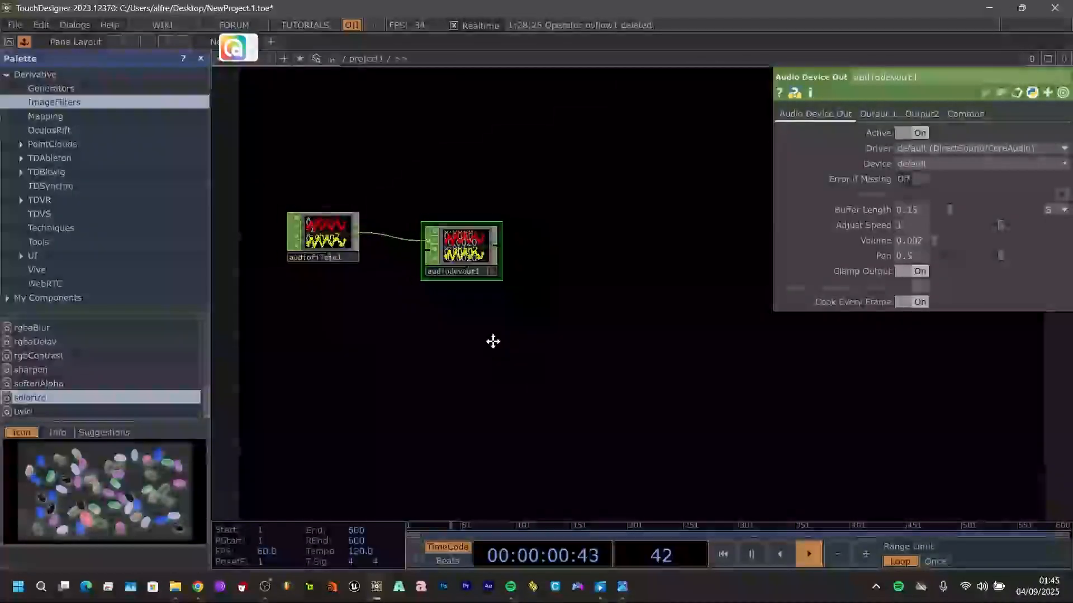
{"action": "left_click_drag", "start_coordinate": [493, 340], "coordinate": [405, 361]}
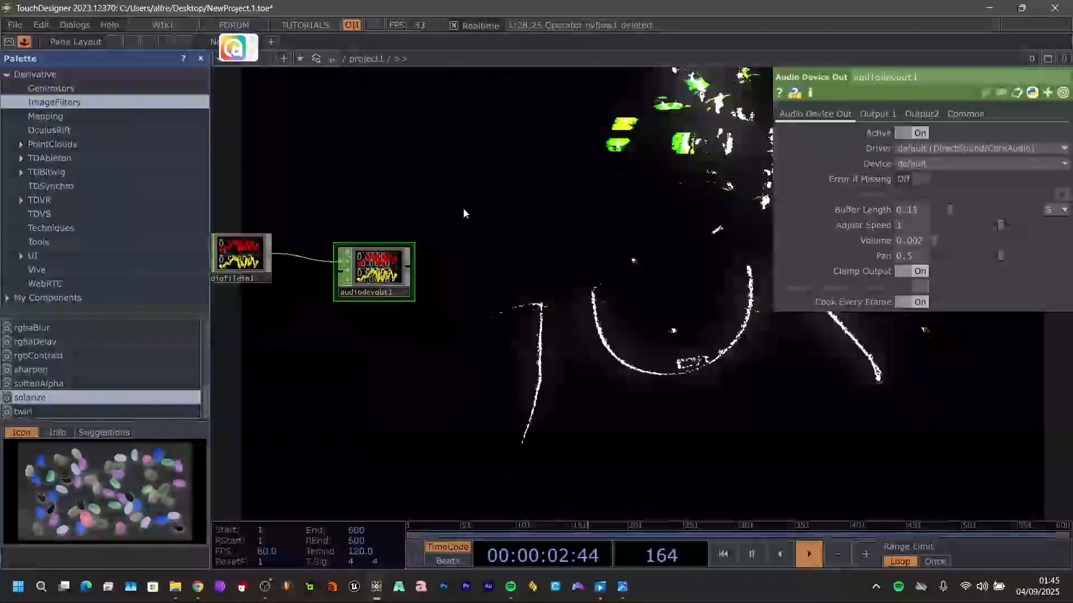
{"action": "left_click_drag", "start_coordinate": [367, 281], "coordinate": [395, 281]}
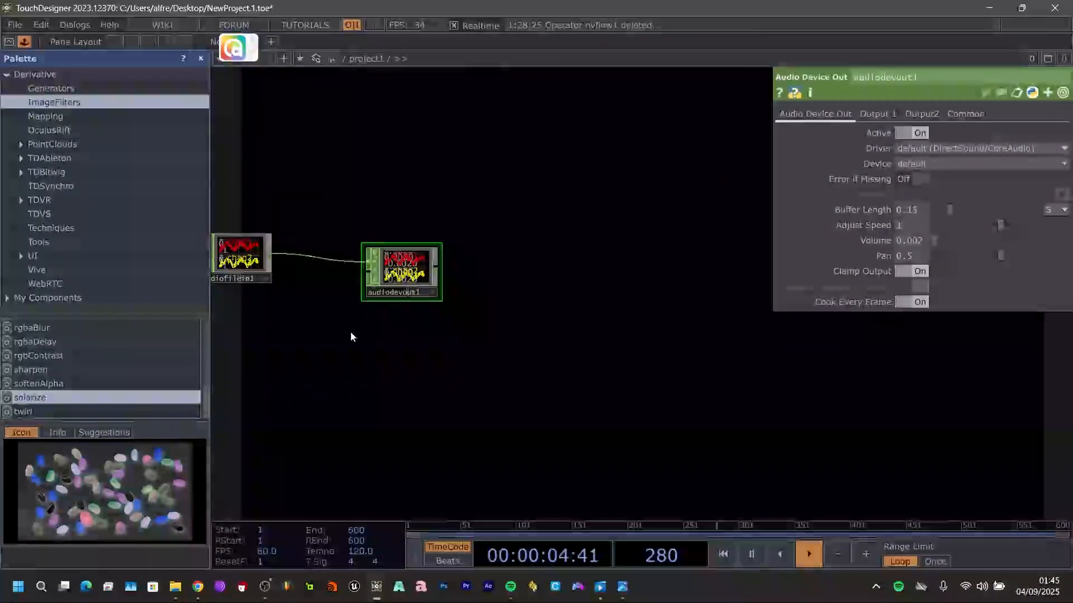
{"action": "left_click_drag", "start_coordinate": [352, 333], "coordinate": [512, 363]}
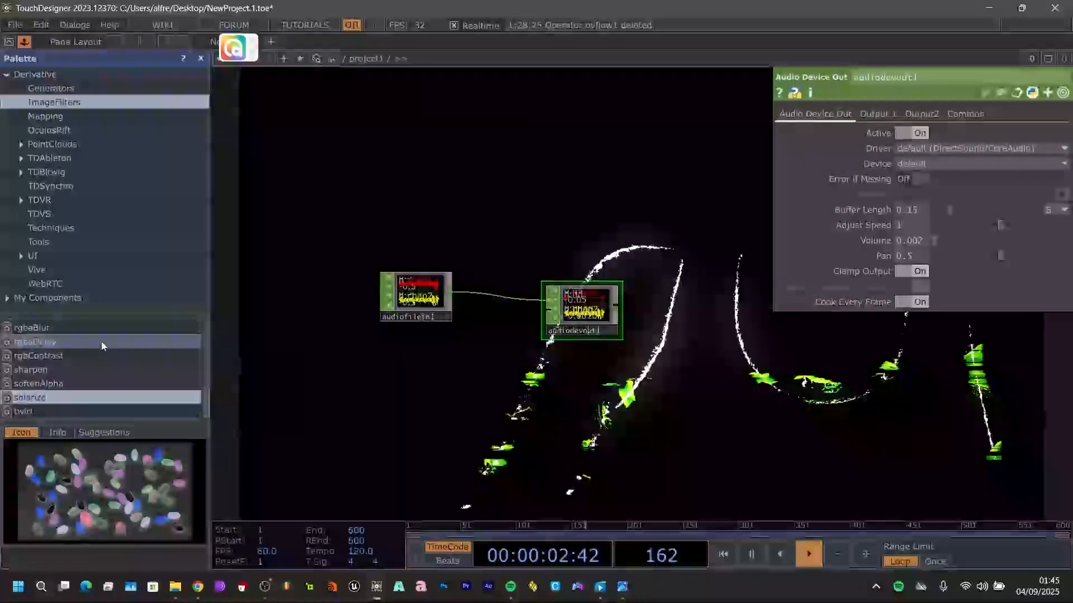
- Place the audioAnalysis component from the palette's Tools category above audiodevout1 and feed it from audiofilein1
{"action": "left_click", "coordinate": [111, 100]}
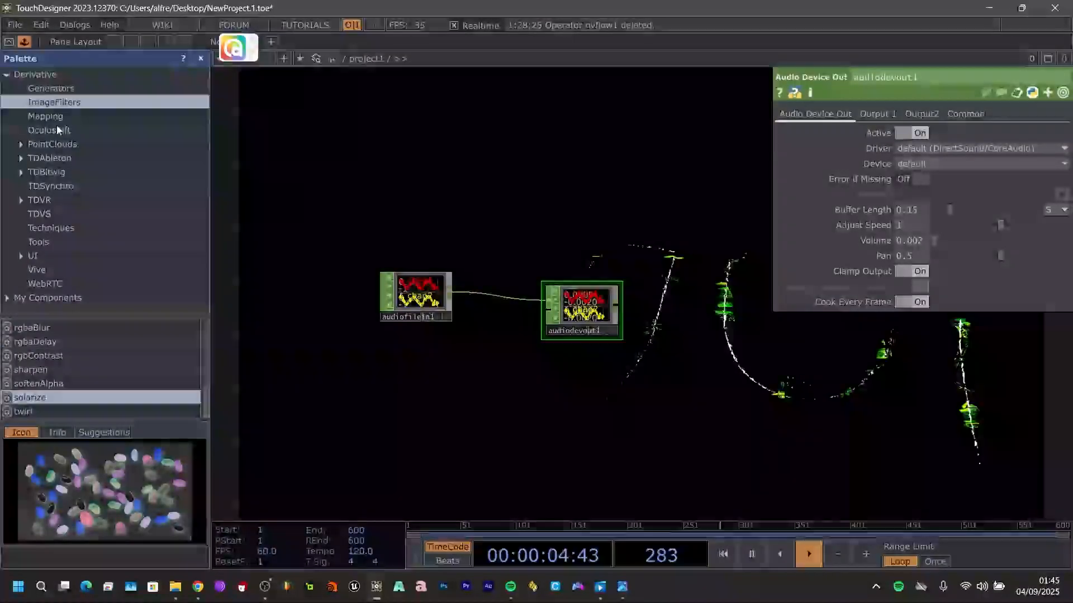
{"action": "left_click", "coordinate": [75, 240]}
{"action": "scroll", "coordinate": [84, 351], "scroll_direction": "up", "scroll_amount": 10}
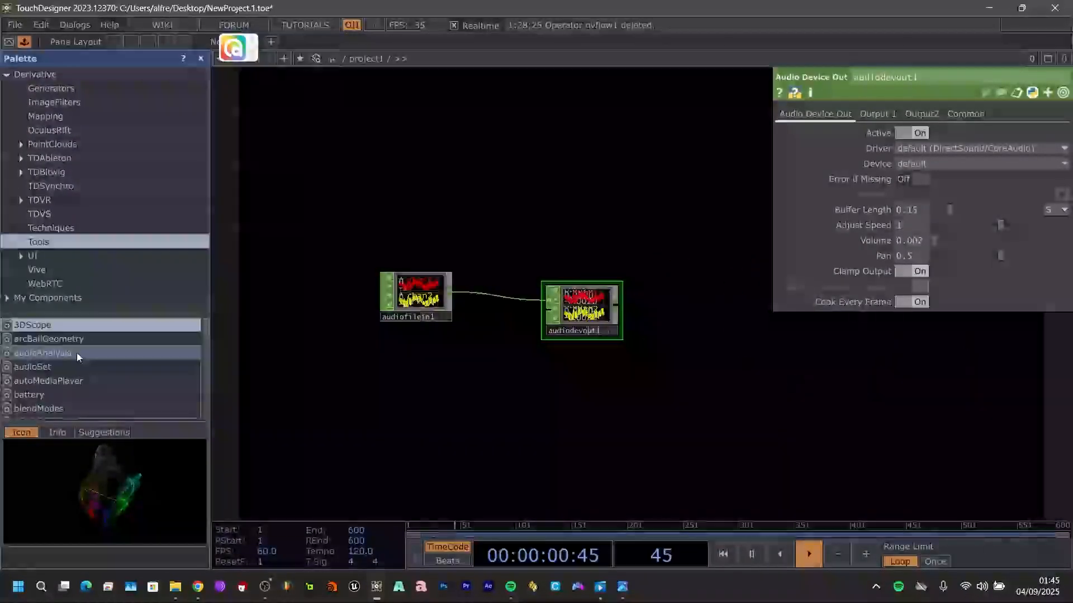
{"action": "left_click_drag", "start_coordinate": [77, 352], "coordinate": [605, 183]}
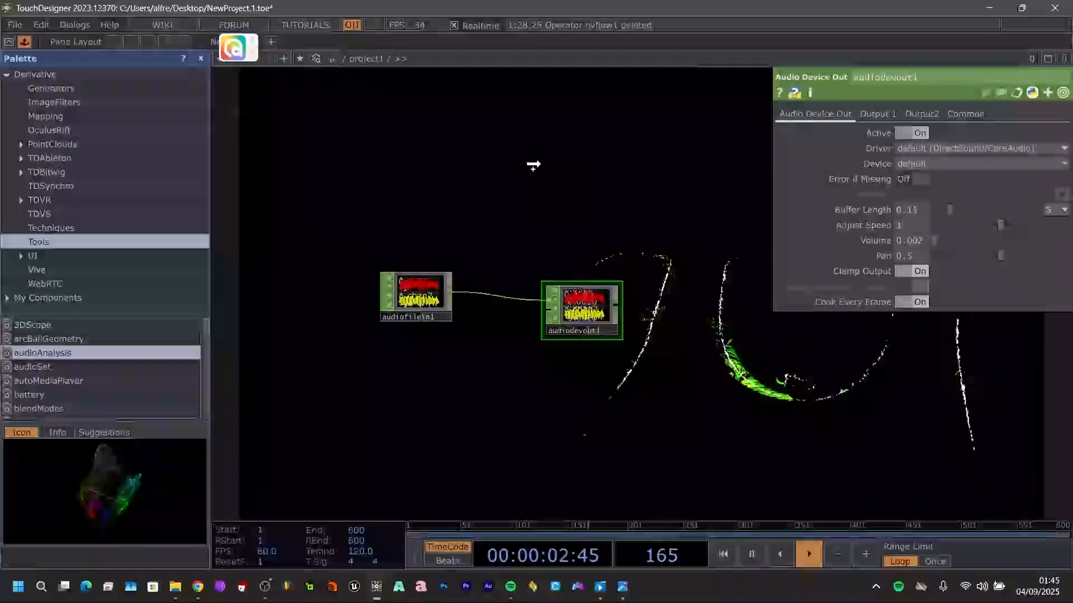
{"action": "left_click_drag", "start_coordinate": [534, 165], "coordinate": [538, 164]}
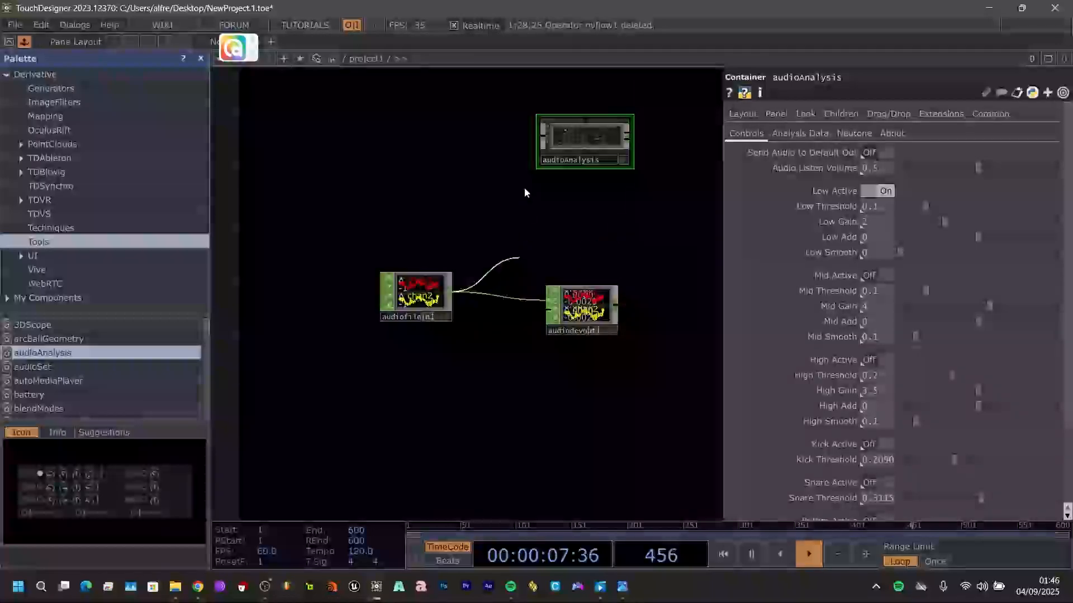
{"action": "left_click_drag", "start_coordinate": [605, 202], "coordinate": [511, 261]}
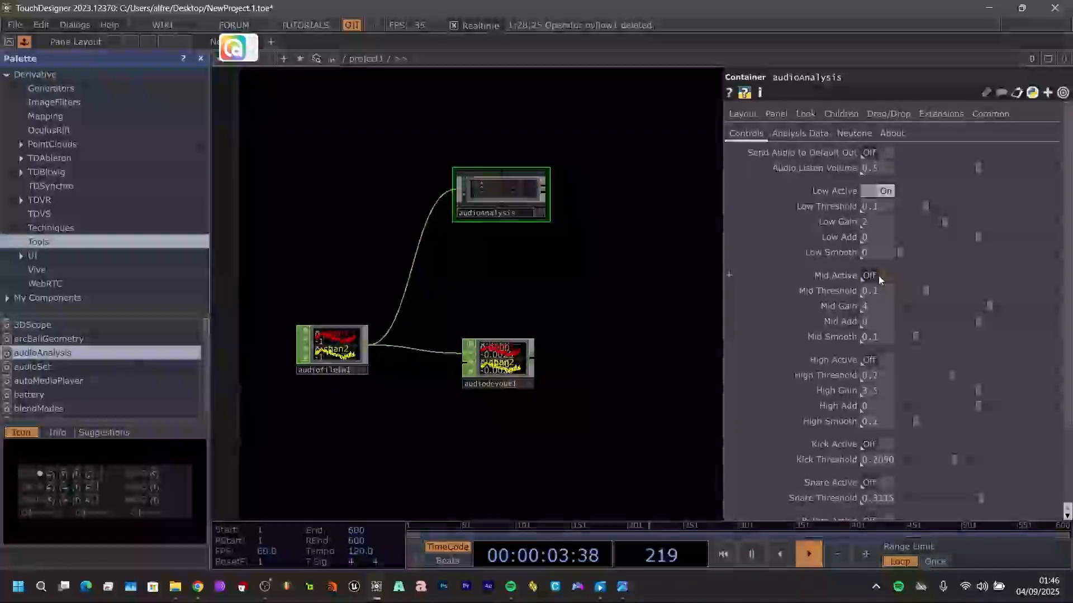
- Turn on Mid Active, High Active and Kick Active for audioAnalysis
{"action": "left_click", "coordinate": [877, 276]}
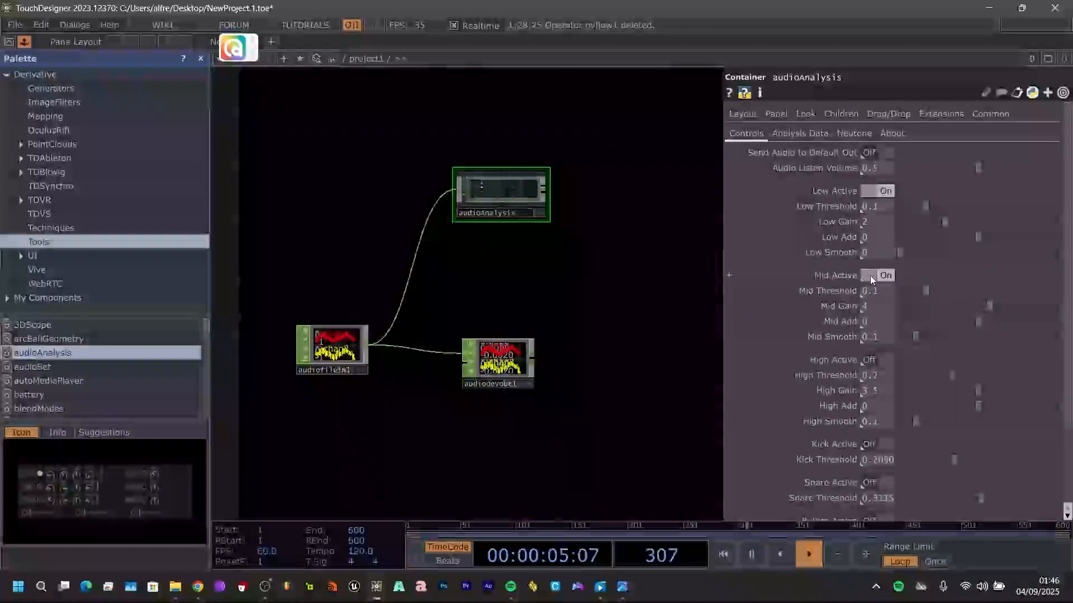
{"action": "left_click", "coordinate": [873, 360]}
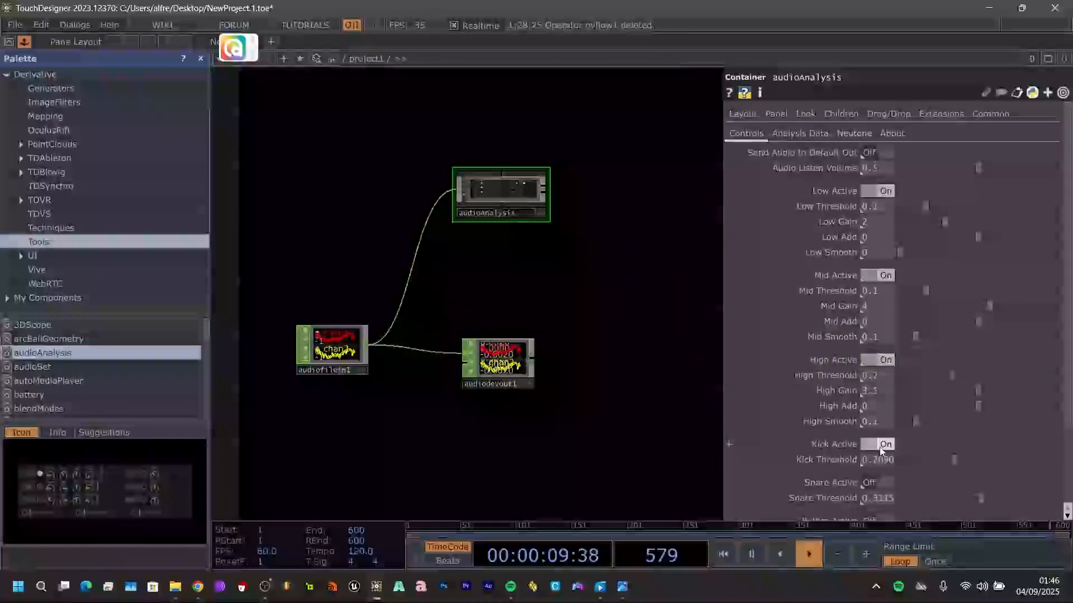
{"action": "left_click", "coordinate": [881, 444]}
- Add a Select CHOP connected to the first output of audioAnalysis
{"action": "left_click_drag", "start_coordinate": [637, 354], "coordinate": [348, 225]}
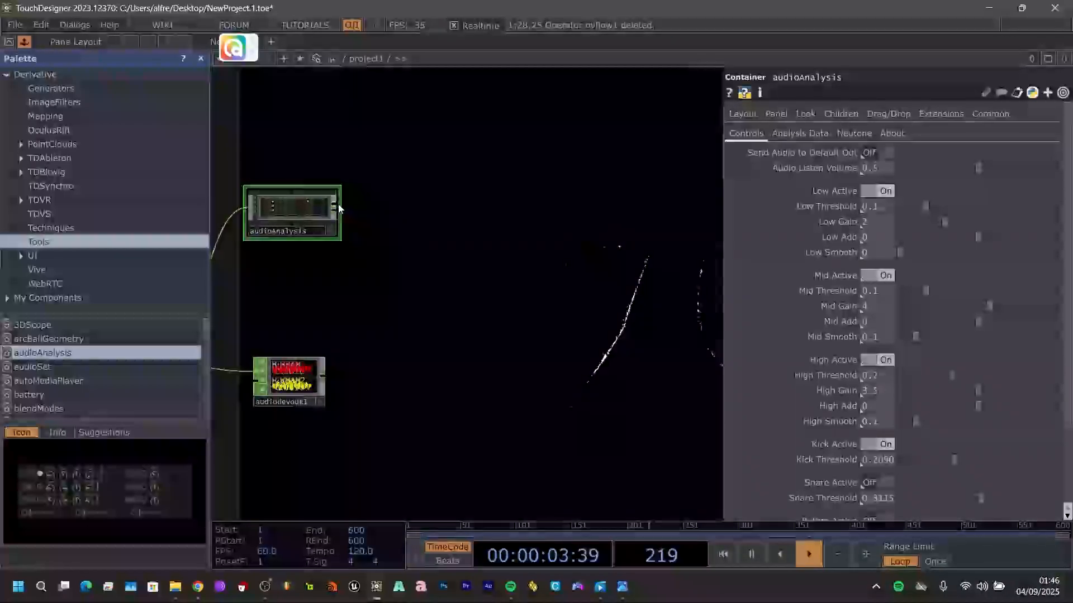
{"action": "scroll", "coordinate": [339, 208], "scroll_direction": "up", "scroll_amount": 4}
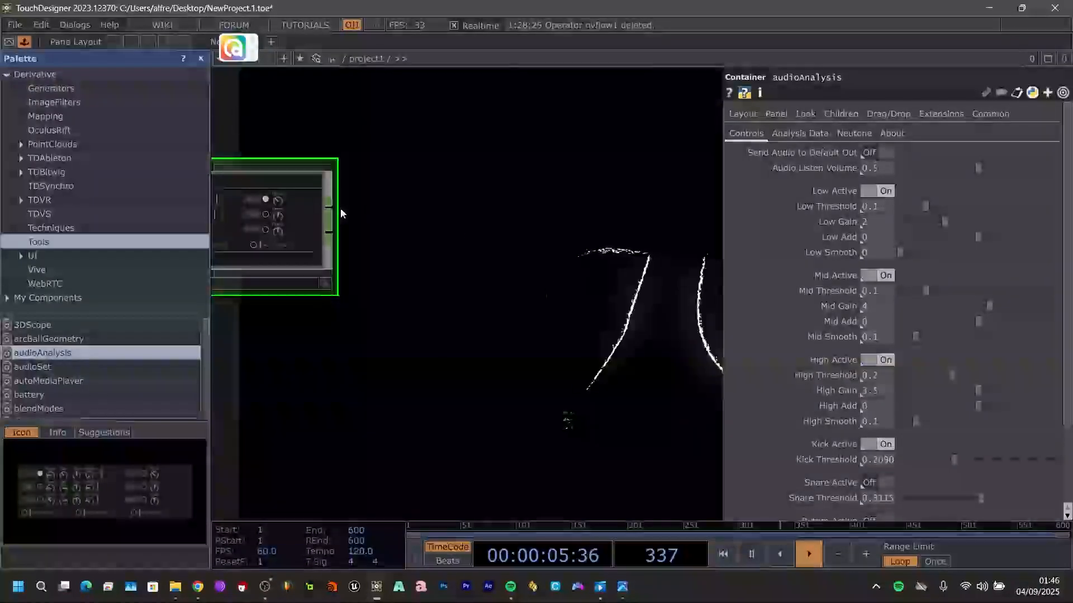
{"action": "left_click", "coordinate": [432, 226]}
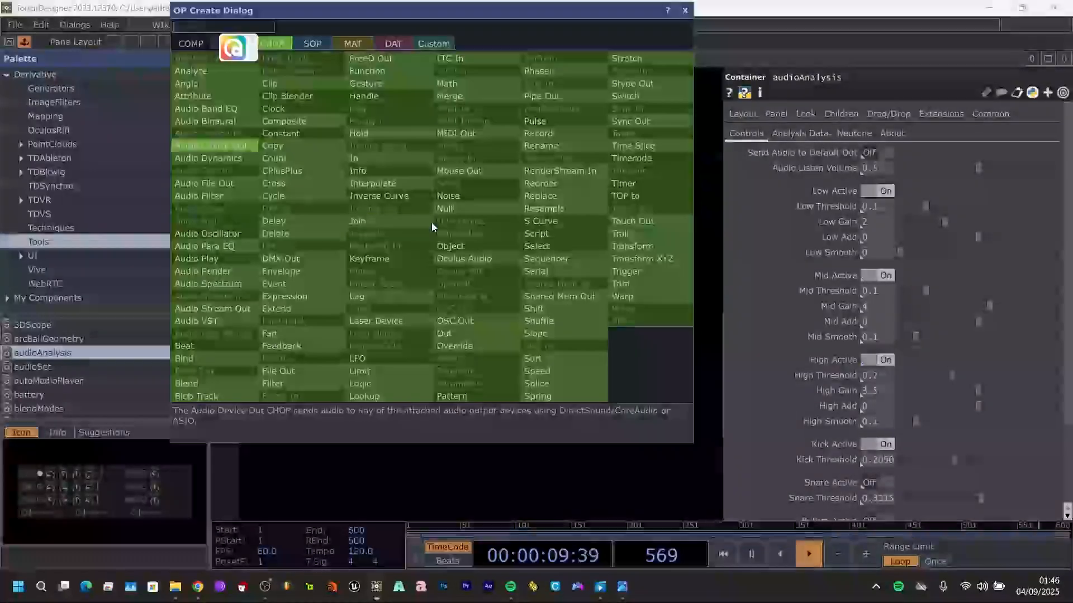
{"action": "type", "text": "sele"}
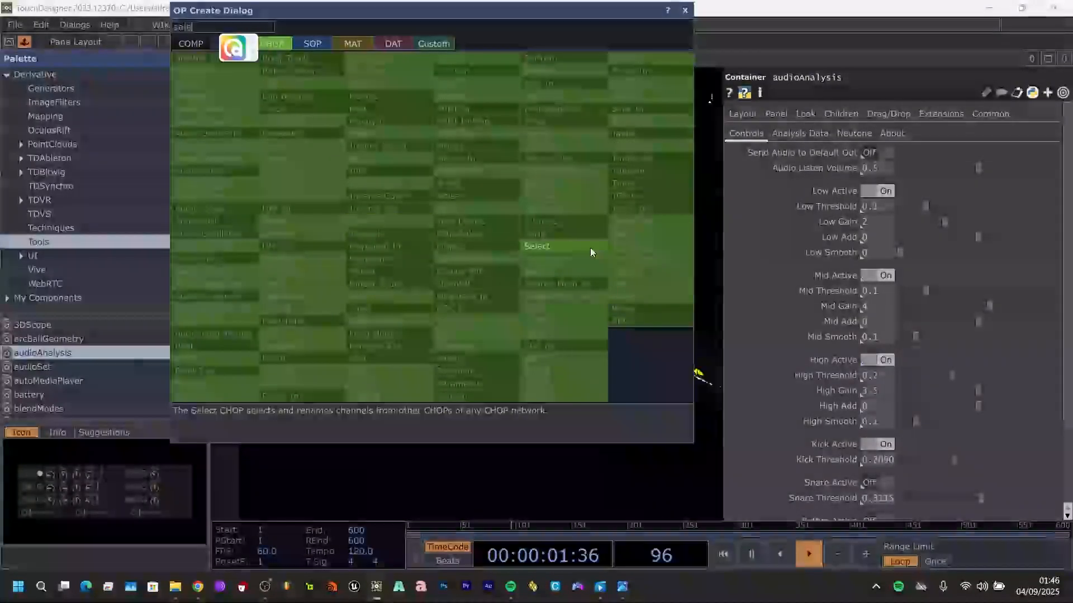
{"action": "left_click", "coordinate": [589, 247]}
{"action": "left_click", "coordinate": [539, 196]}
- Examine the analysis channels arriving in select2 and the matching band and kick controls of audioAnalysis
{"action": "mouse_move", "coordinate": [543, 350]}
{"action": "left_mouse_down"}
{"action": "mouse_move", "coordinate": [405, 373]}
{"action": "mouse_move", "coordinate": [611, 397]}
{"action": "mouse_move", "coordinate": [554, 346]}
{"action": "left_mouse_up"}
{"action": "scroll", "coordinate": [583, 255], "scroll_direction": "up", "scroll_amount": 4}
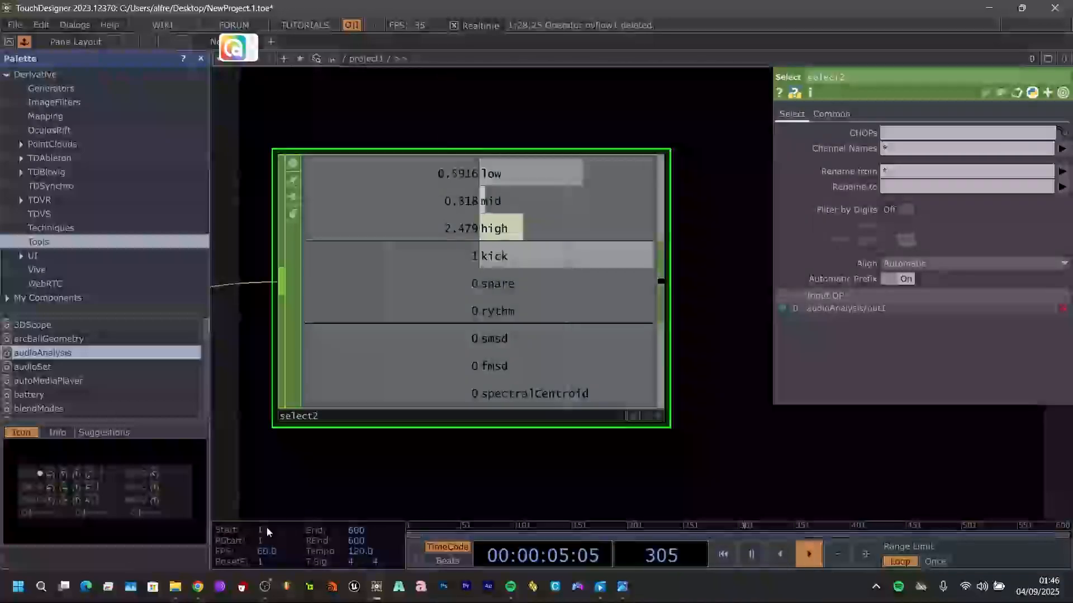
{"action": "left_click_drag", "start_coordinate": [267, 516], "coordinate": [632, 431]}
{"action": "left_click_drag", "start_coordinate": [519, 462], "coordinate": [824, 418]}
{"action": "left_click", "coordinate": [533, 273]}
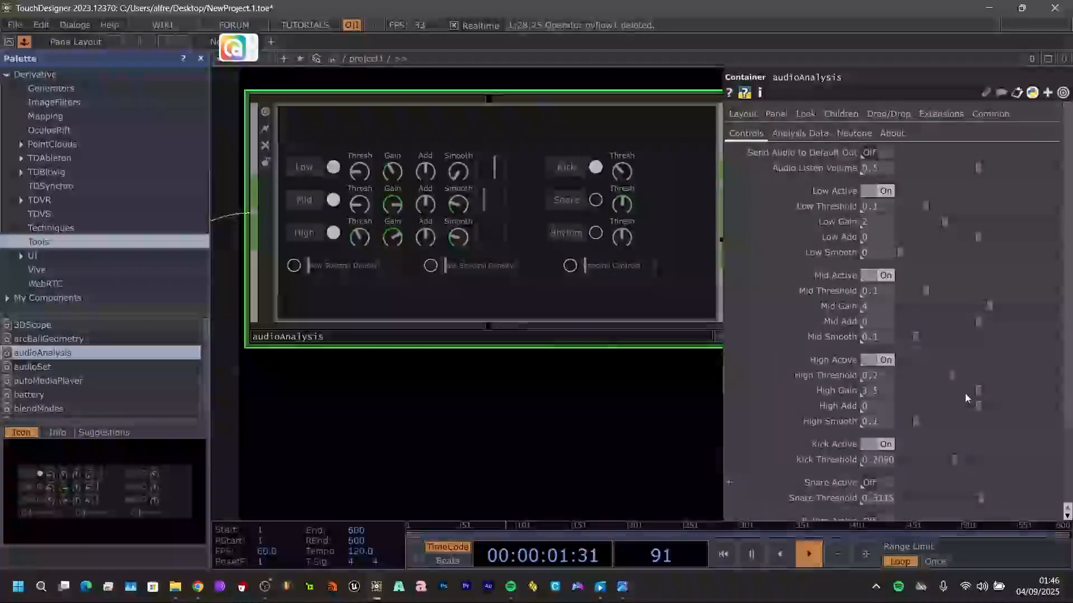
{"action": "left_click_drag", "start_coordinate": [517, 407], "coordinate": [229, 374]}
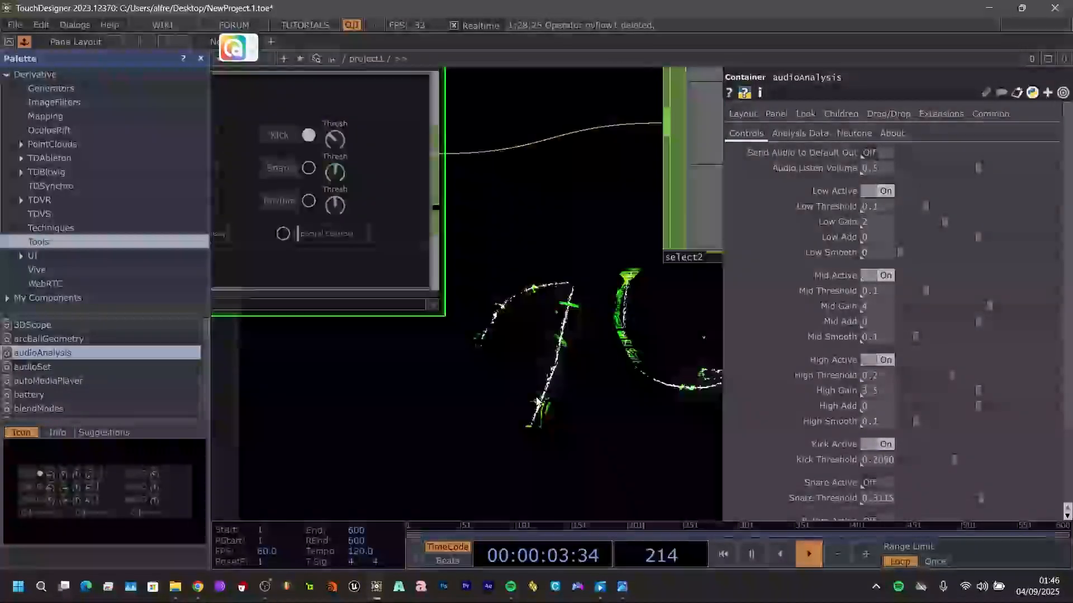
{"action": "scroll", "coordinate": [520, 371], "scroll_direction": "down", "scroll_amount": 3}
{"action": "scroll", "coordinate": [617, 364], "scroll_direction": "down", "scroll_amount": 1}
{"action": "left_click_drag", "start_coordinate": [617, 364], "coordinate": [446, 347]}
{"action": "scroll", "coordinate": [596, 367], "scroll_direction": "down", "scroll_amount": 4}
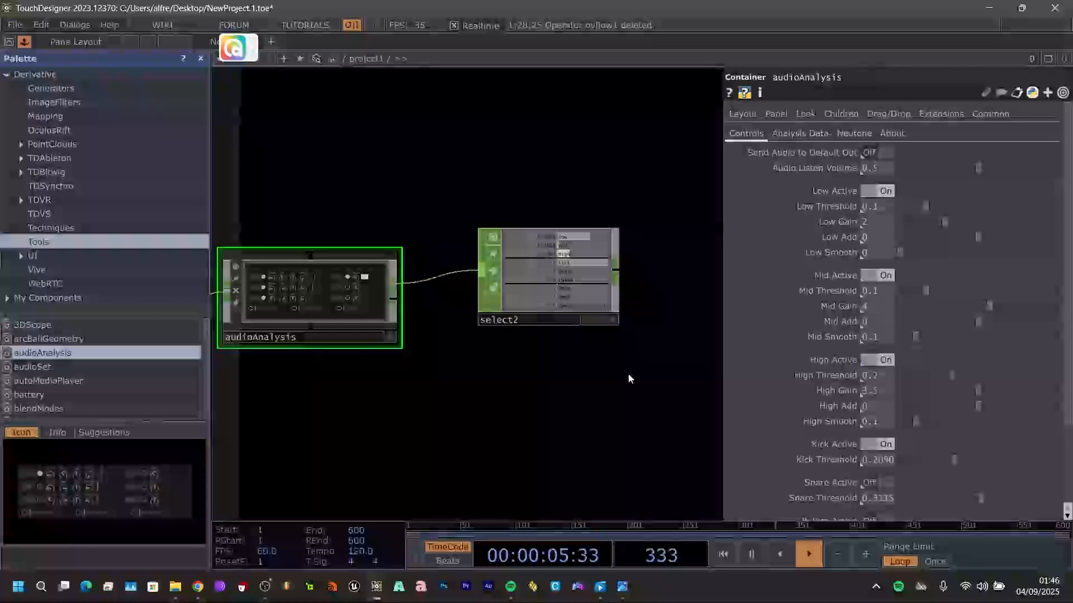
- Locate displace1 in the image chain below the audio branch and show its parameters
{"action": "left_click_drag", "start_coordinate": [584, 335], "coordinate": [461, 192]}
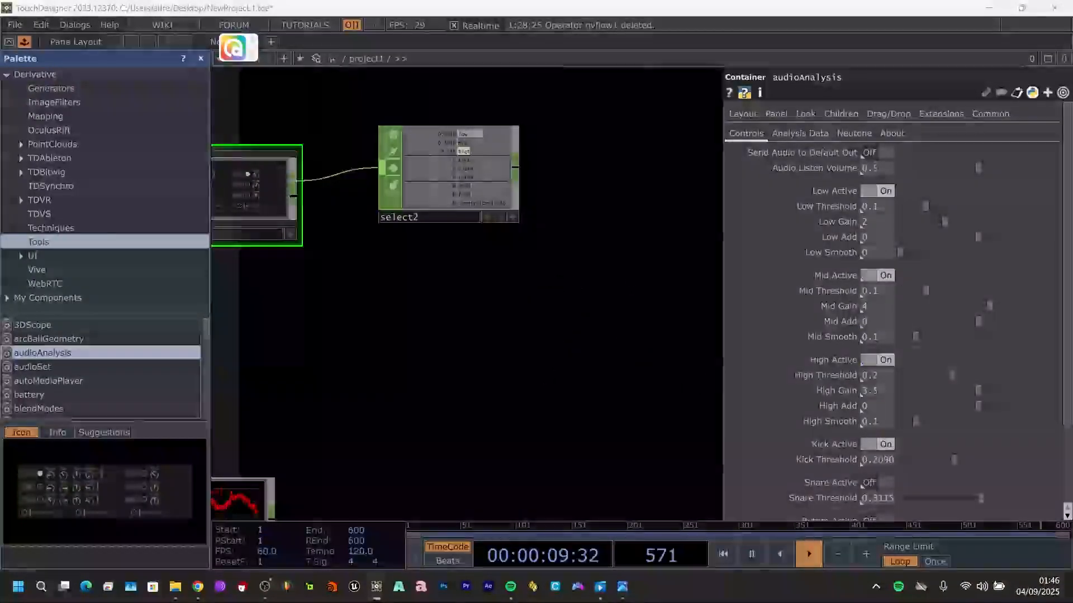
{"action": "left_click_drag", "start_coordinate": [498, 371], "coordinate": [616, 253]}
{"action": "scroll", "coordinate": [469, 361], "scroll_direction": "down", "scroll_amount": 8}
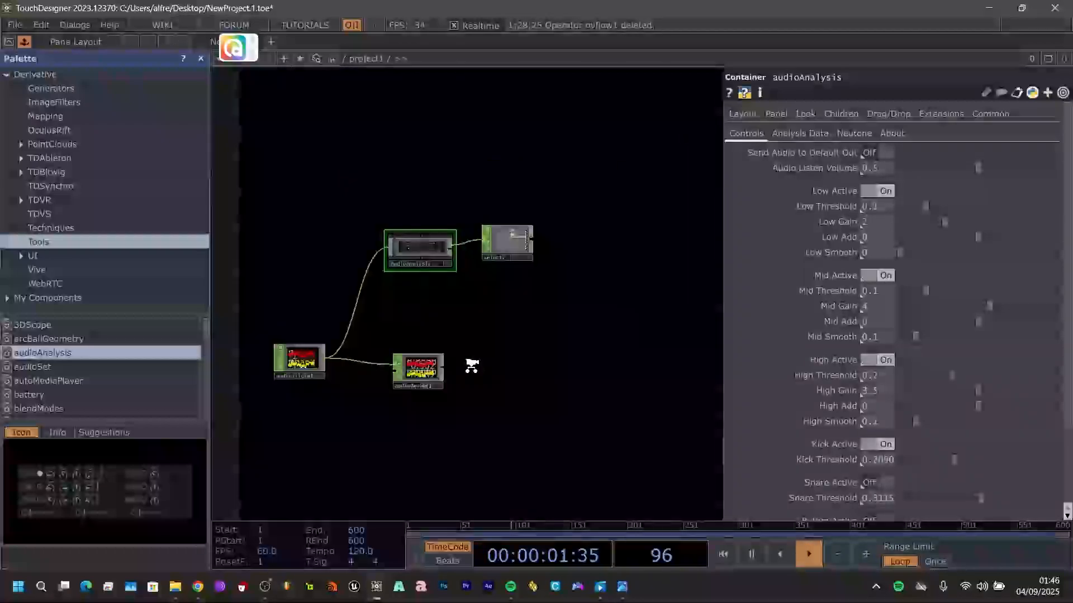
{"action": "left_click_drag", "start_coordinate": [473, 410], "coordinate": [630, 182]}
{"action": "scroll", "coordinate": [464, 326], "scroll_direction": "down", "scroll_amount": 10}
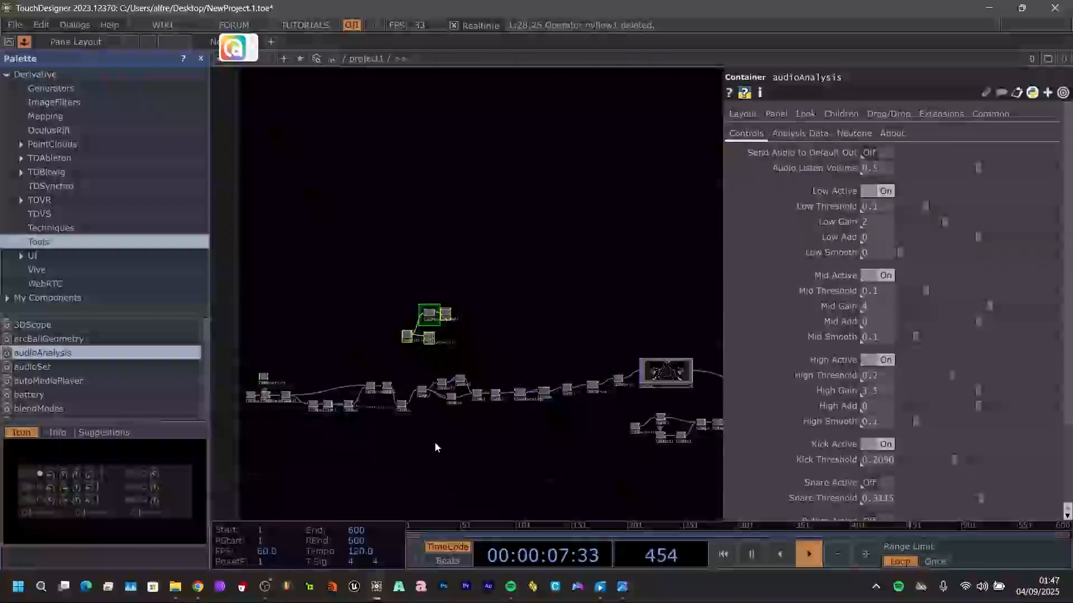
{"action": "scroll", "coordinate": [417, 363], "scroll_direction": "up", "scroll_amount": 5}
{"action": "left_click_drag", "start_coordinate": [468, 322], "coordinate": [656, 249]}
{"action": "scroll", "coordinate": [517, 266], "scroll_direction": "up", "scroll_amount": 4}
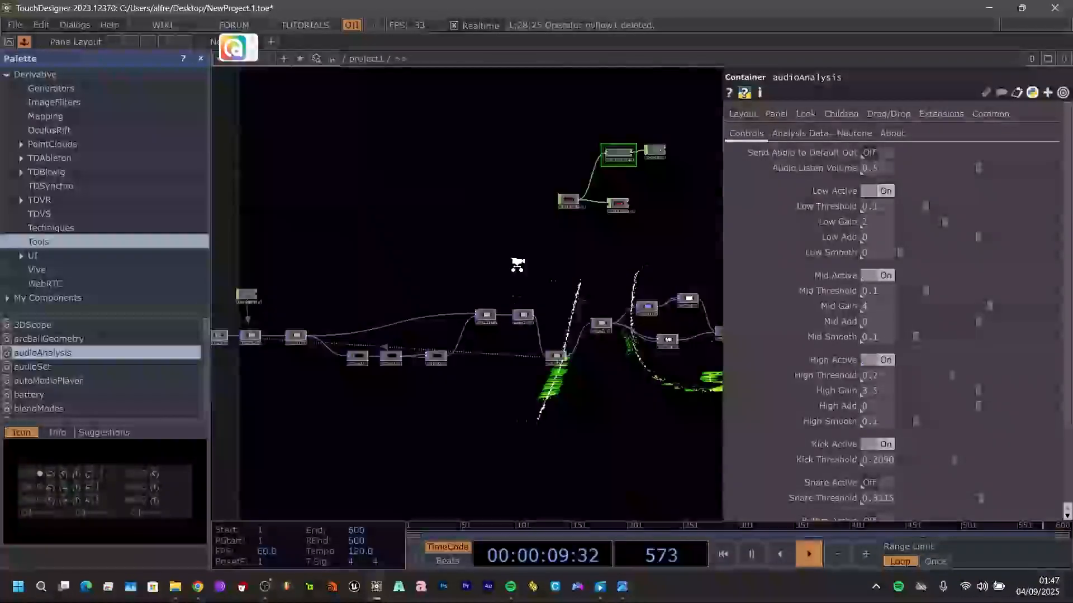
{"action": "left_click_drag", "start_coordinate": [538, 270], "coordinate": [453, 309]}
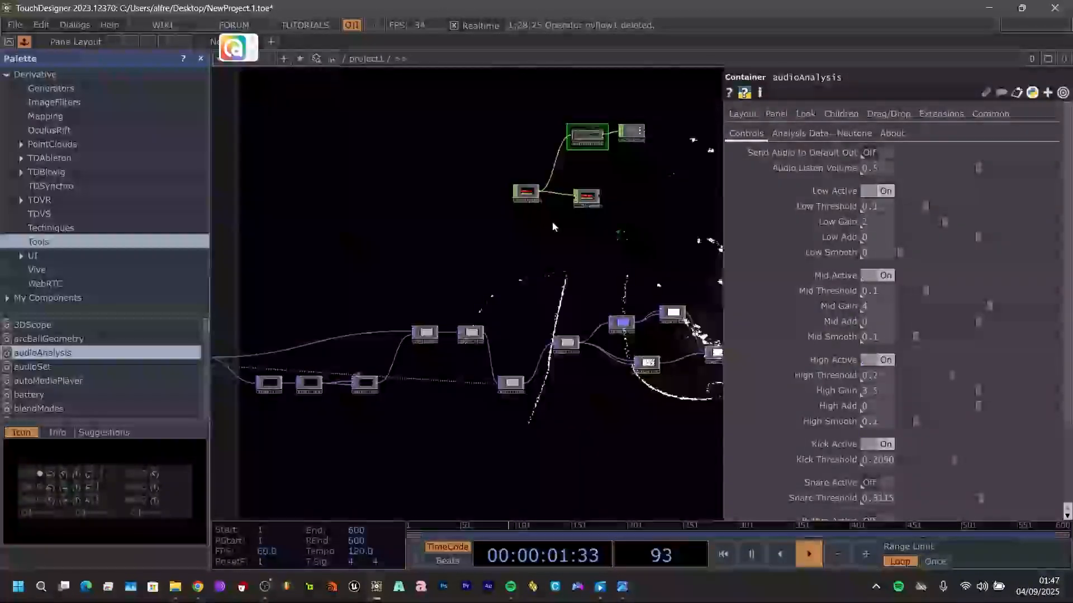
{"action": "scroll", "coordinate": [552, 221], "scroll_direction": "up", "scroll_amount": 3}
{"action": "left_click", "coordinate": [374, 380]}
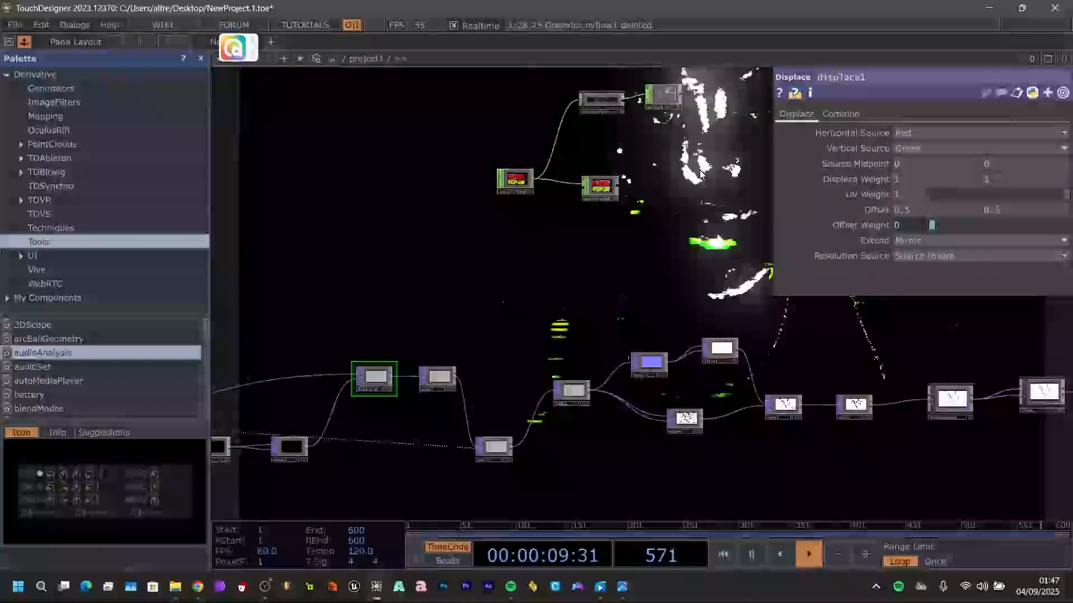
- Move audiofilein1, audiodevout1, audioAnalysis and select2 together so the audio branch sits just above displace1
{"action": "left_click_drag", "start_coordinate": [624, 179], "coordinate": [612, 218]}
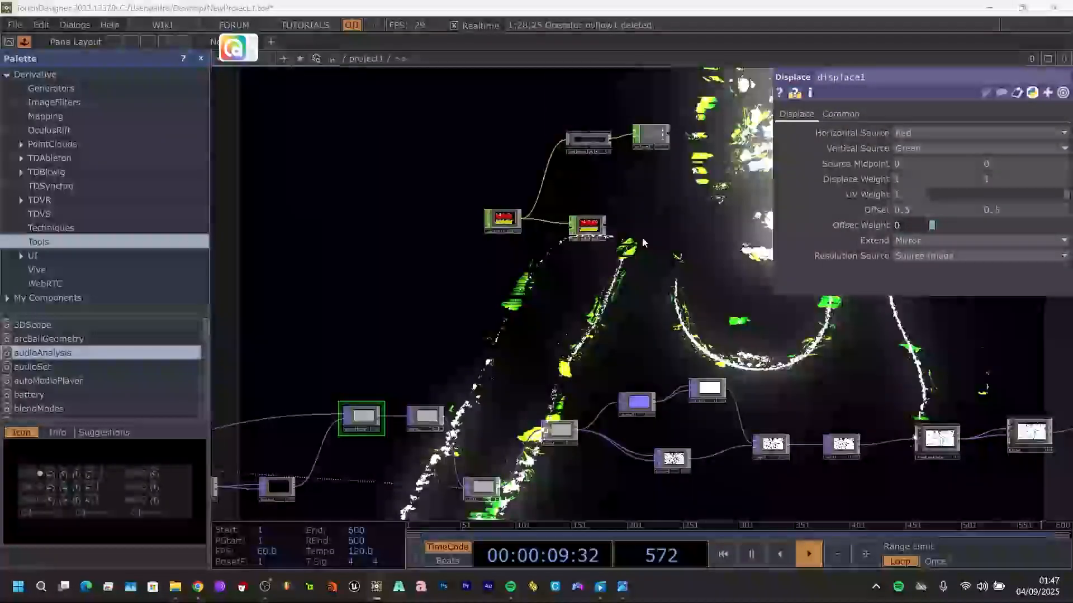
{"action": "scroll", "coordinate": [656, 135], "scroll_direction": "up", "scroll_amount": 5}
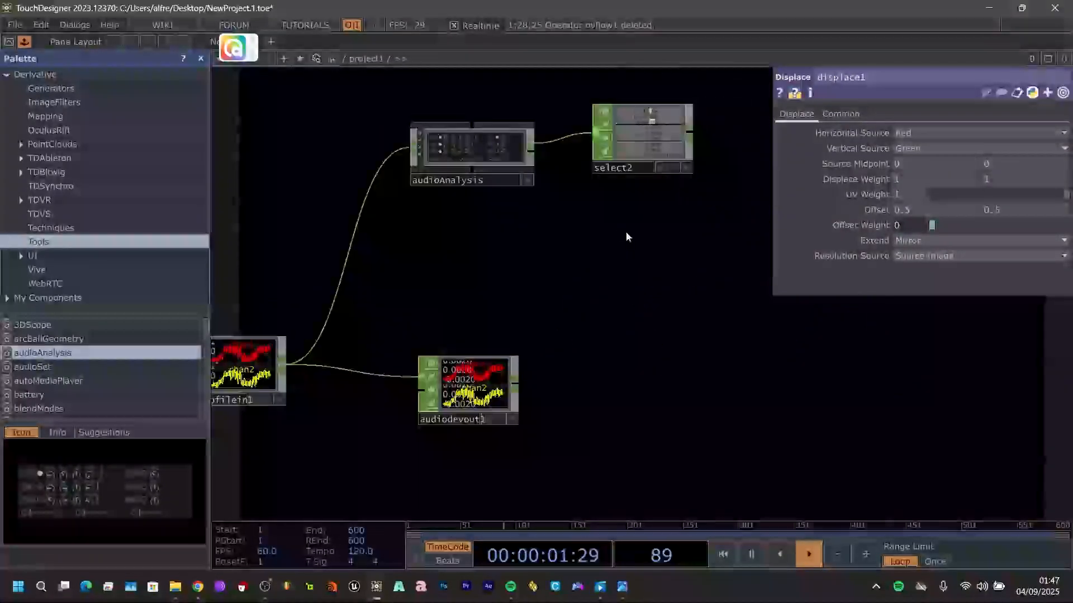
{"action": "scroll", "coordinate": [591, 255], "scroll_direction": "down", "scroll_amount": 2}
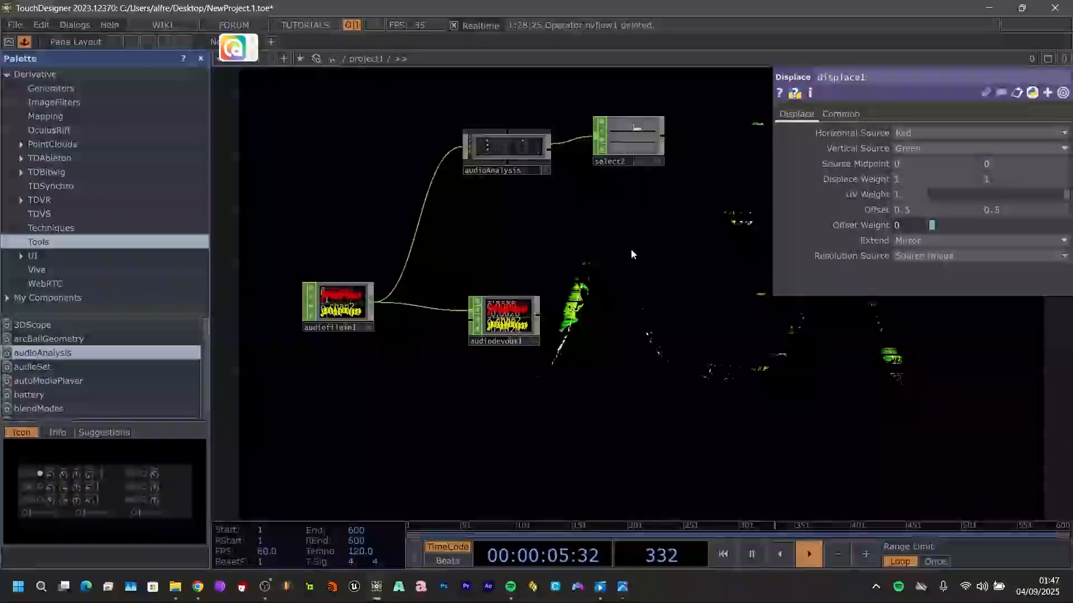
{"action": "left_click_drag", "start_coordinate": [606, 259], "coordinate": [685, 217]}
{"action": "scroll", "coordinate": [597, 258], "scroll_direction": "down", "scroll_amount": 5}
{"action": "right_click_drag", "start_coordinate": [419, 86], "coordinate": [703, 224]}
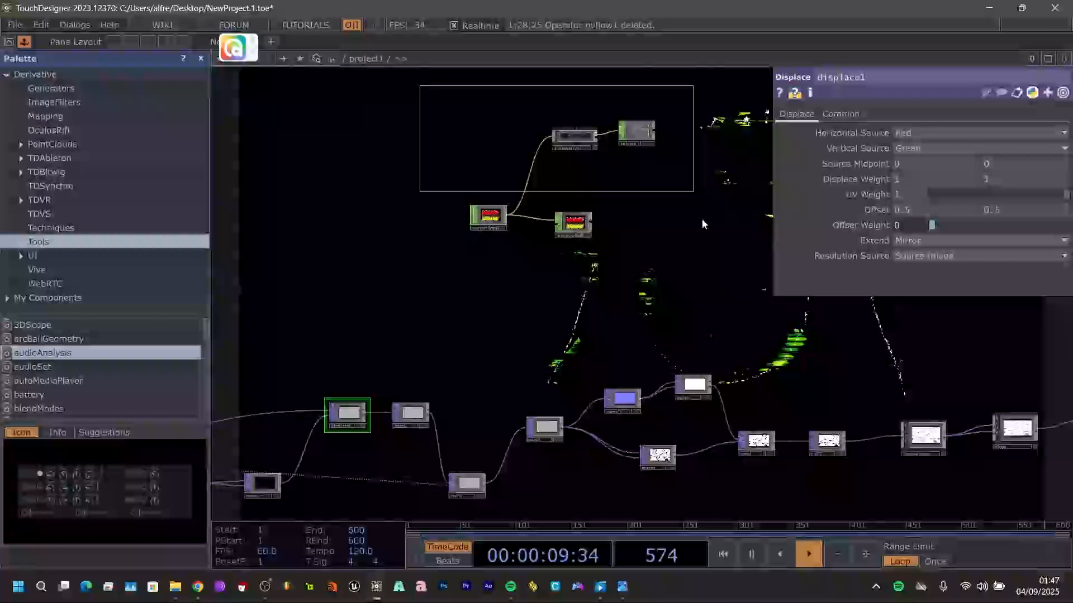
{"action": "left_click_drag", "start_coordinate": [639, 136], "coordinate": [413, 229]}
{"action": "scroll", "coordinate": [467, 263], "scroll_direction": "up", "scroll_amount": 5}
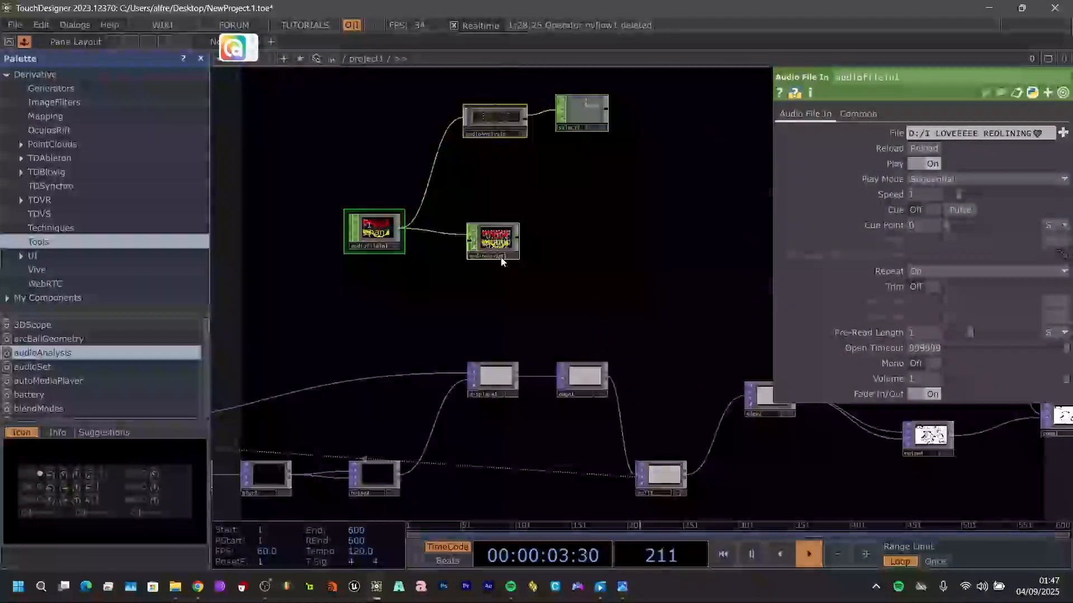
{"action": "mouse_move", "coordinate": [622, 242]}
{"action": "left_mouse_down"}
{"action": "mouse_move", "coordinate": [640, 167]}
{"action": "mouse_move", "coordinate": [613, 229]}
{"action": "left_mouse_up"}
- Drive displace1's first Displace Weight with select2's low channel and the second with its high channel, both as CHOP references
{"action": "left_click", "coordinate": [518, 353]}
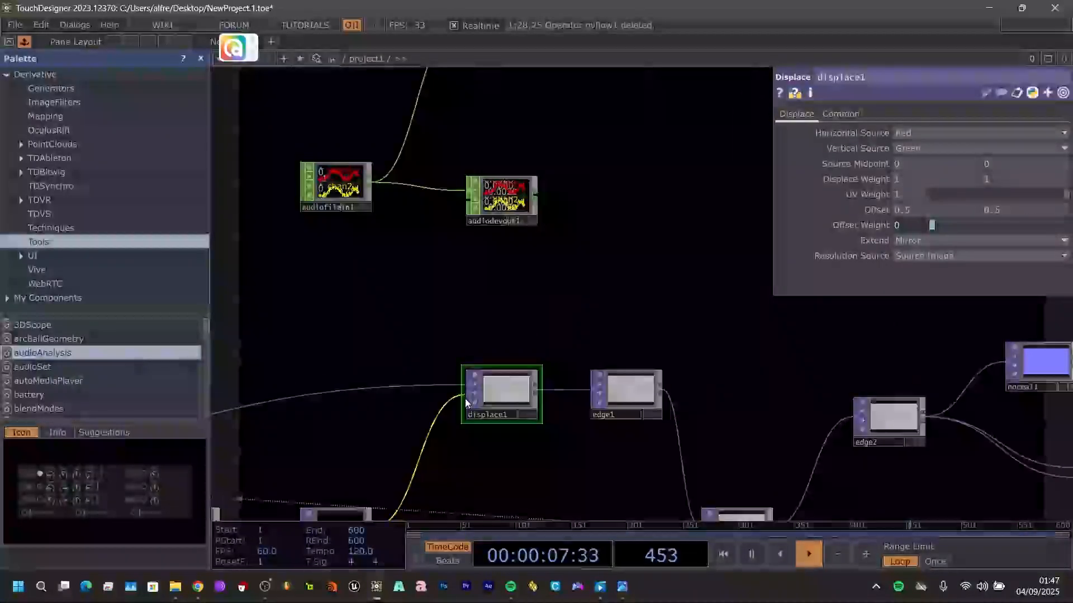
{"action": "left_click_drag", "start_coordinate": [626, 301], "coordinate": [608, 343]}
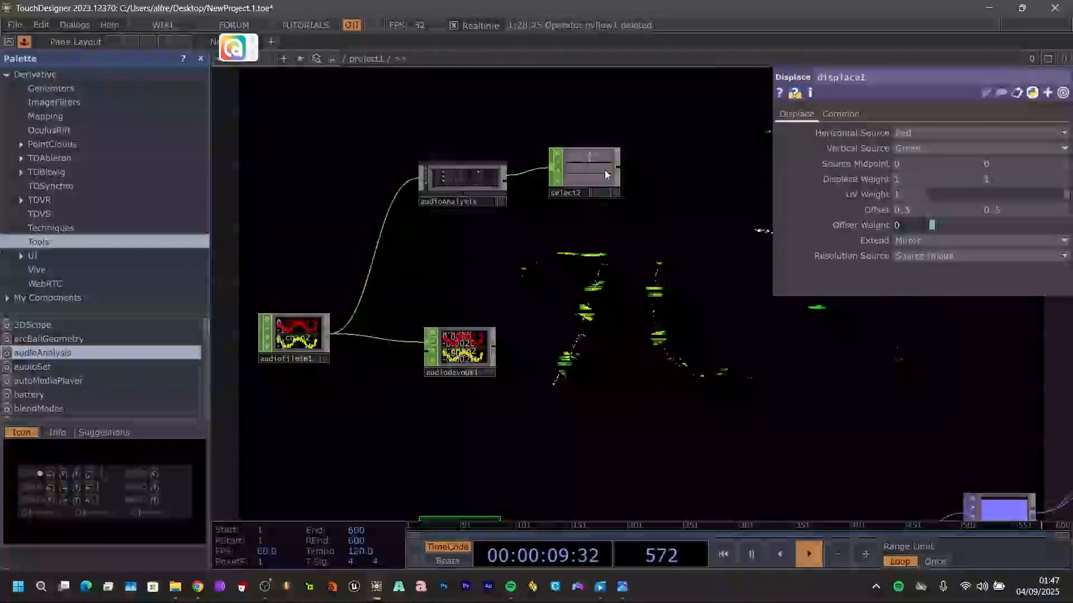
{"action": "left_click", "coordinate": [615, 194]}
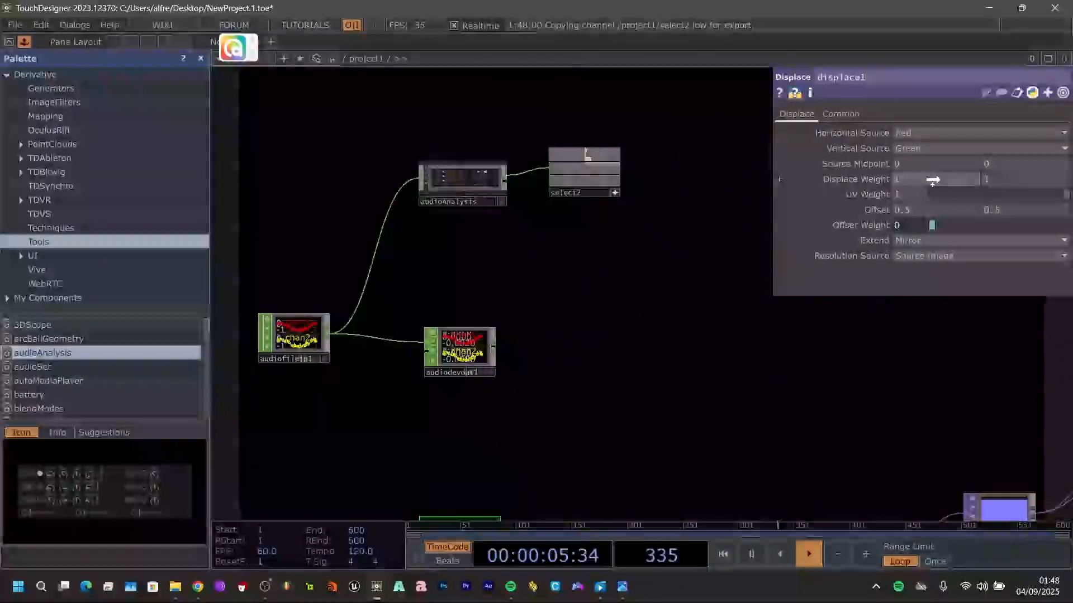
{"action": "left_click_drag", "start_coordinate": [933, 179], "coordinate": [940, 180]}
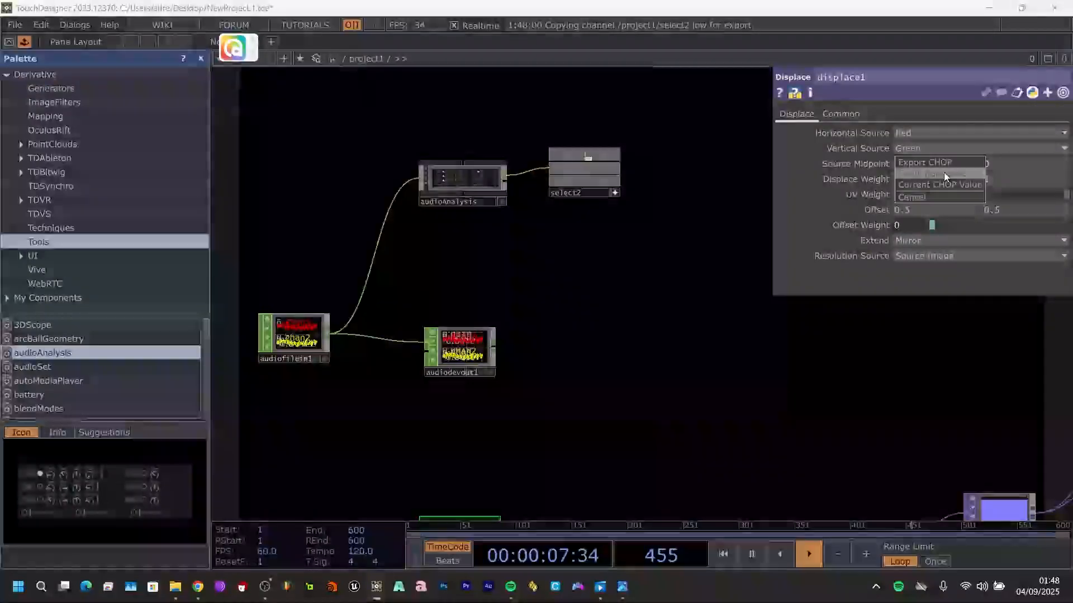
{"action": "left_click", "coordinate": [943, 172]}
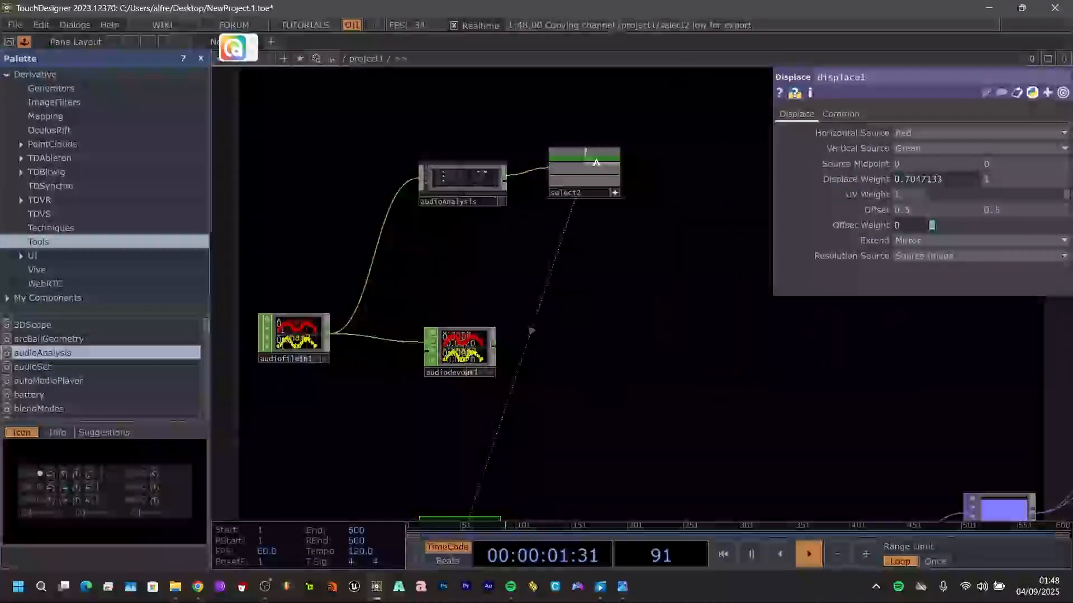
{"action": "left_click_drag", "start_coordinate": [756, 171], "coordinate": [1034, 179]}
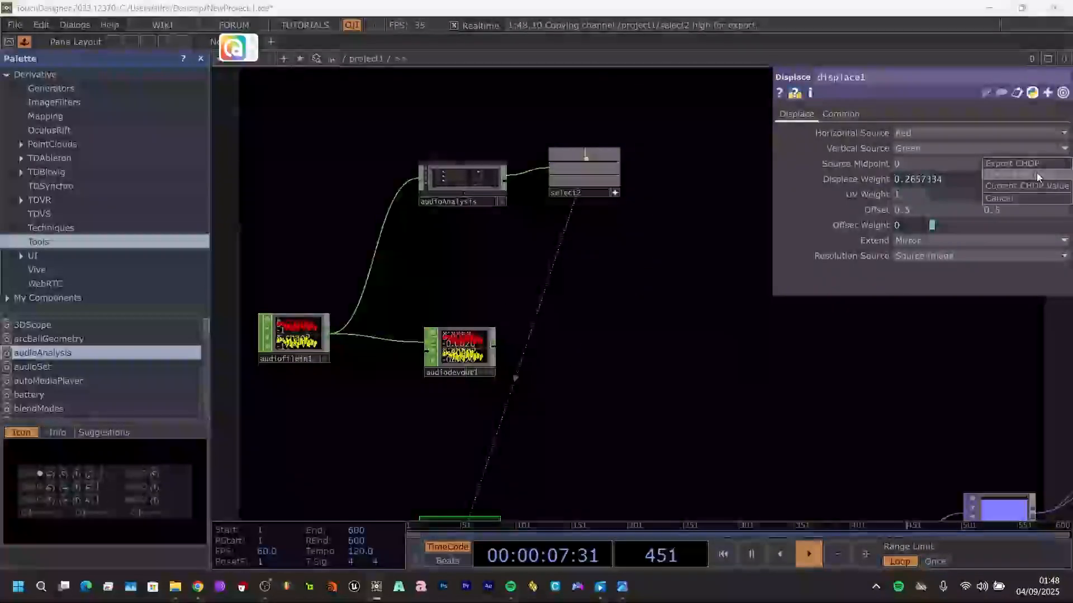
{"action": "left_click", "coordinate": [1037, 173]}
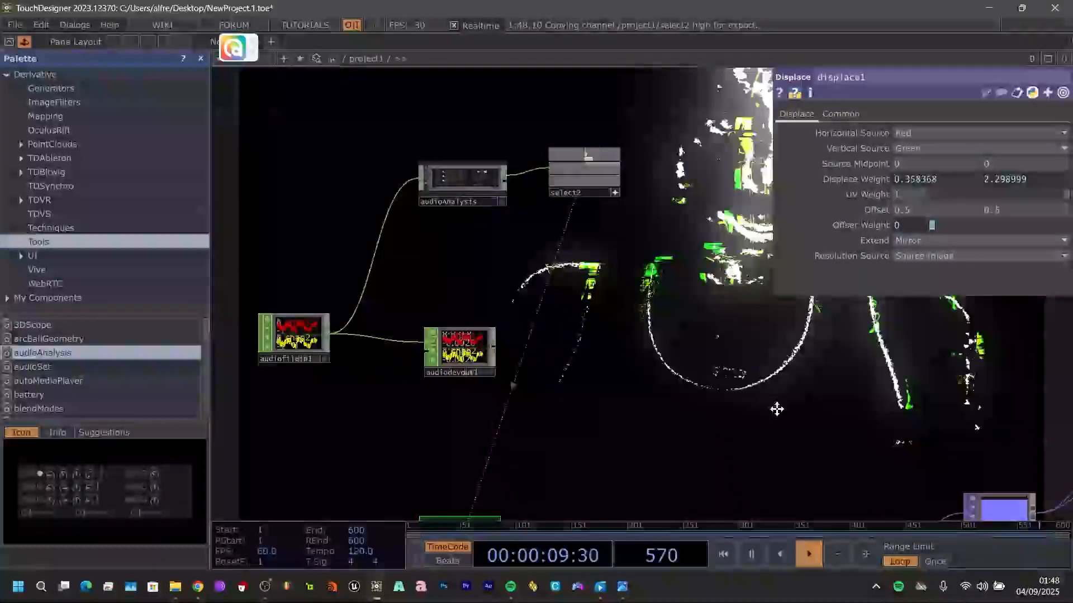
- Move noise4 slightly lower in the image chain and show its parameters
{"action": "left_click_drag", "start_coordinate": [776, 410], "coordinate": [654, 353]}
{"action": "scroll", "coordinate": [653, 352], "scroll_direction": "down", "scroll_amount": 3}
{"action": "left_click_drag", "start_coordinate": [578, 317], "coordinate": [682, 293]}
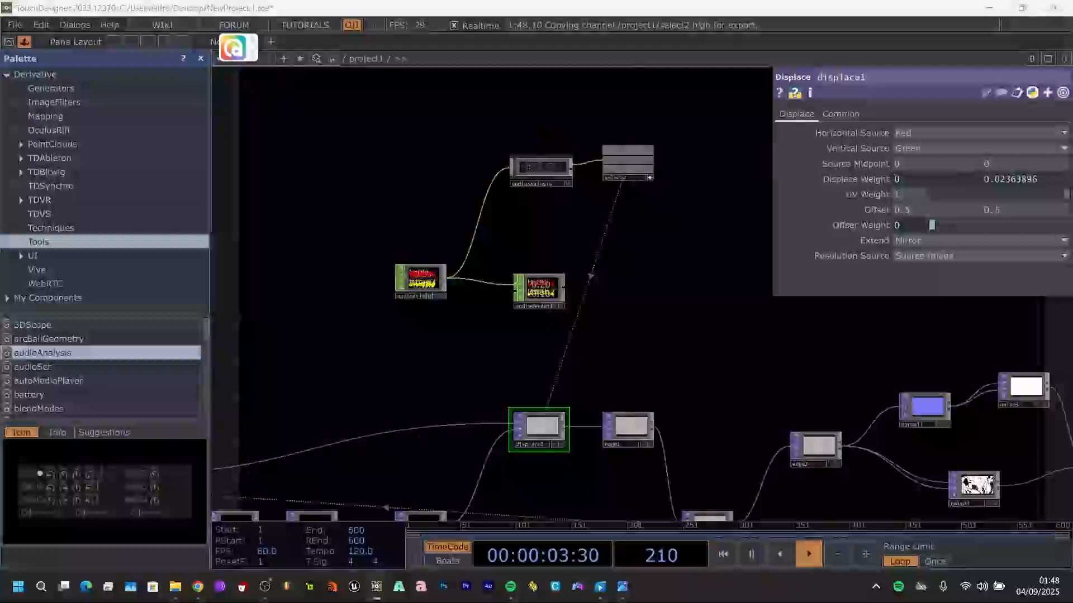
{"action": "left_click_drag", "start_coordinate": [686, 425], "coordinate": [539, 153]}
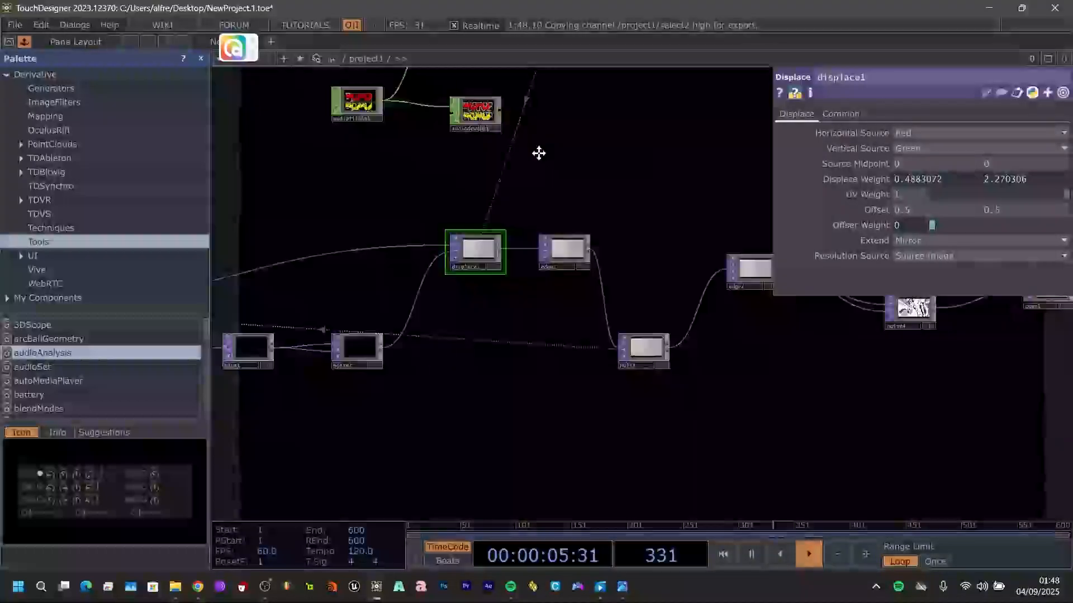
{"action": "left_click_drag", "start_coordinate": [723, 305], "coordinate": [501, 387]}
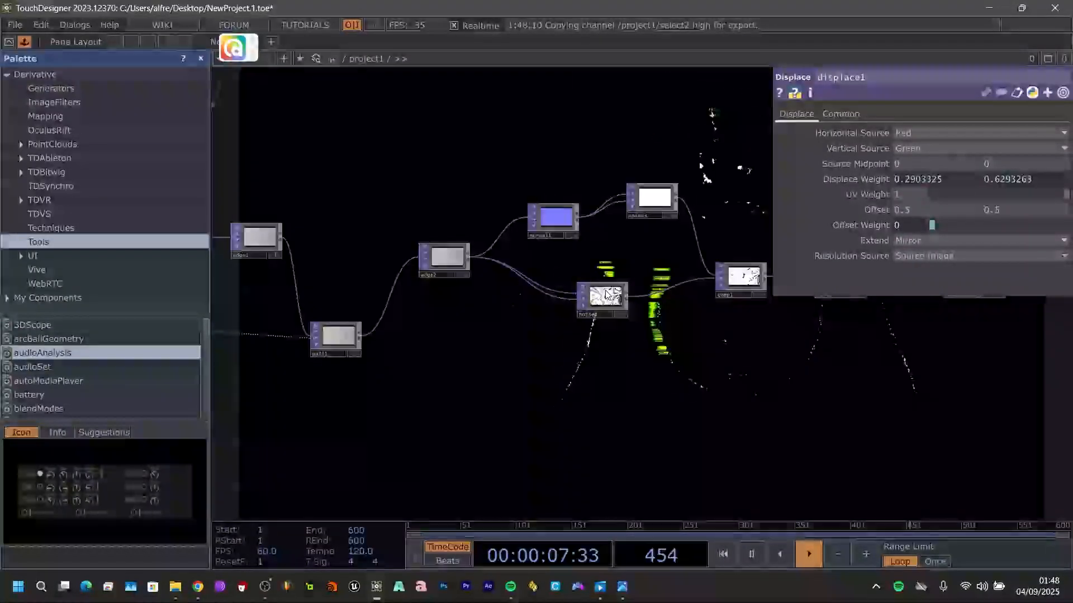
{"action": "left_click_drag", "start_coordinate": [606, 297], "coordinate": [615, 338]}
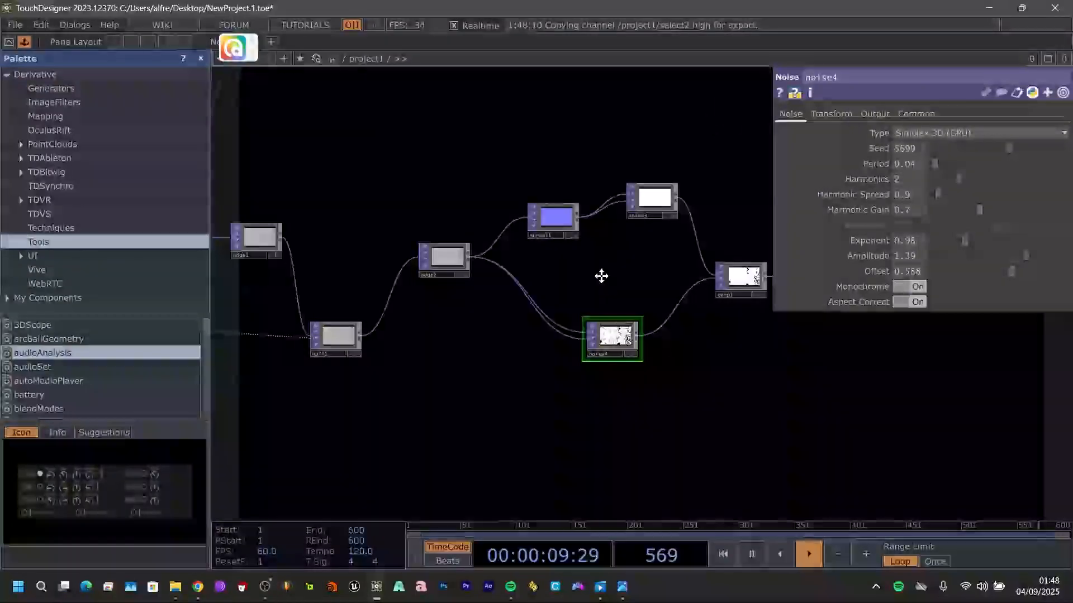
- Drive noise4's Harmonic Gain with select2's mid channel as a CHOP reference
{"action": "left_click_drag", "start_coordinate": [601, 276], "coordinate": [641, 317]}
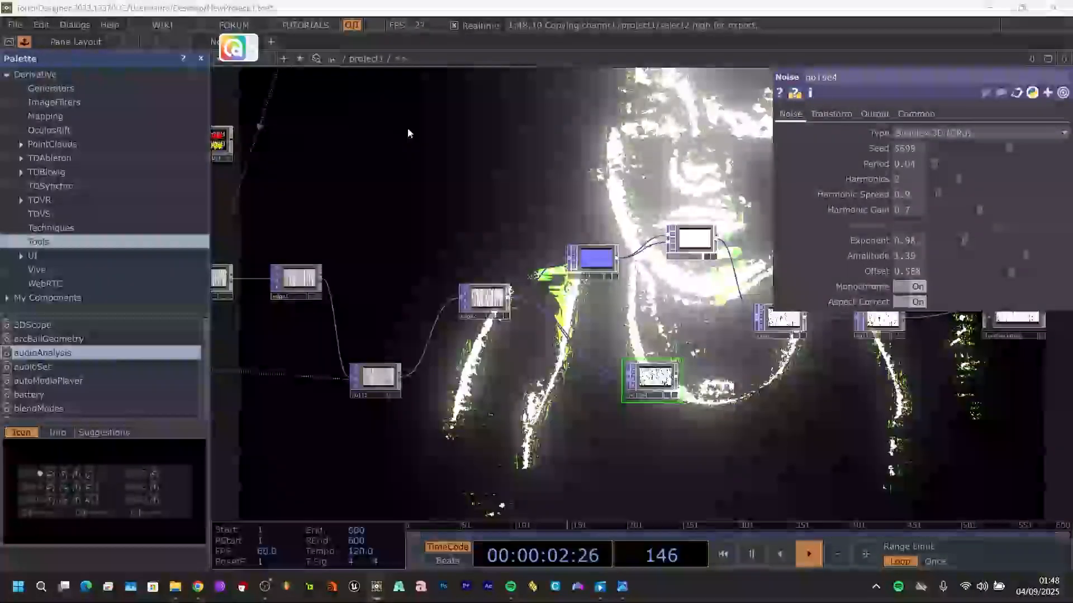
{"action": "left_click_drag", "start_coordinate": [418, 154], "coordinate": [576, 302]}
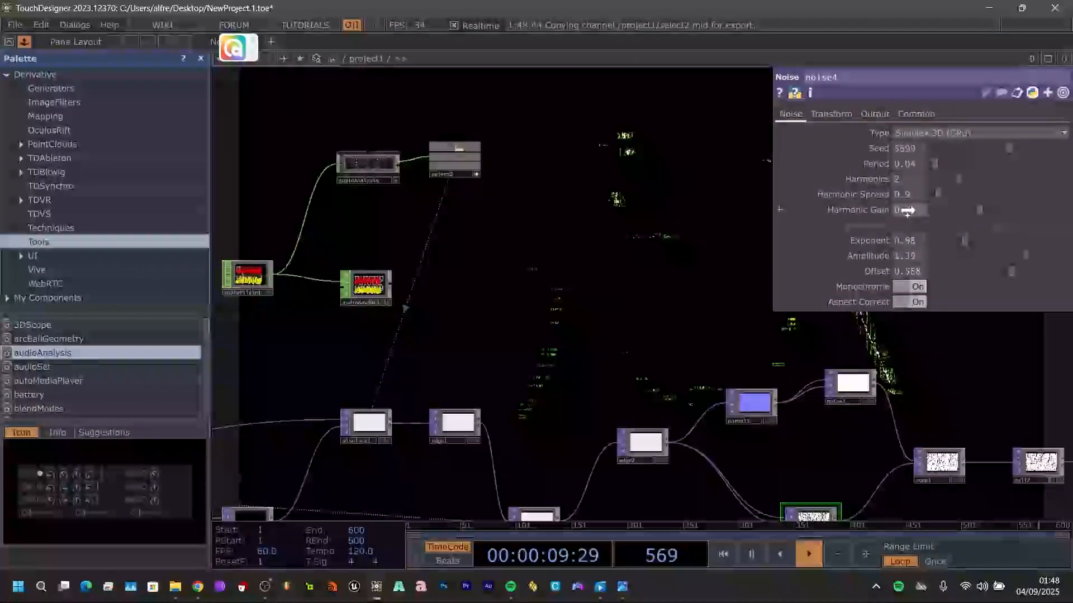
{"action": "left_click_drag", "start_coordinate": [908, 211], "coordinate": [908, 211]}
{"action": "left_click", "coordinate": [927, 206]}
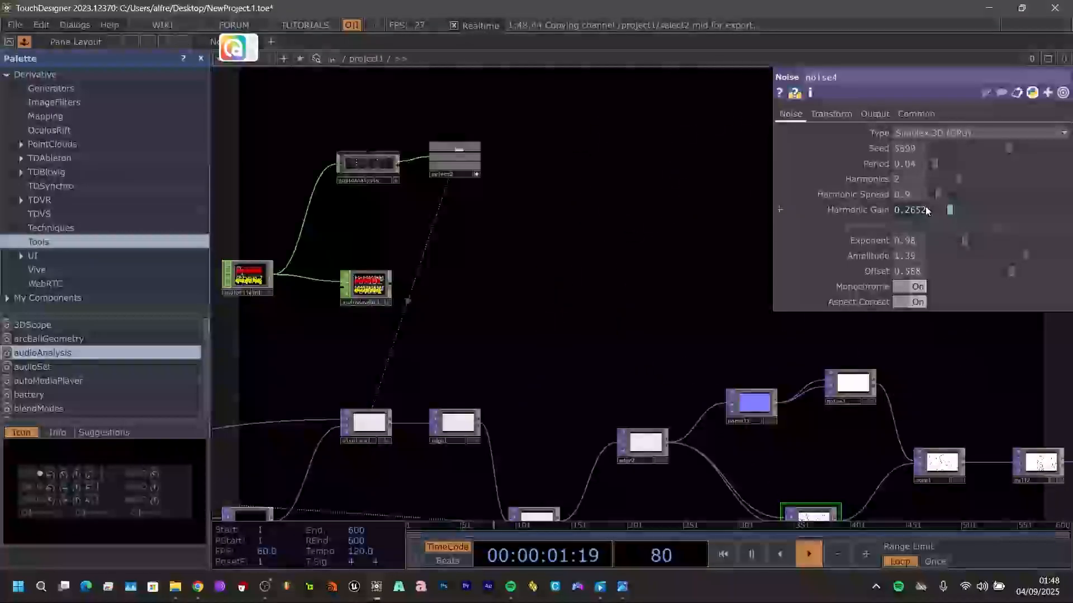
- Examine how the audio-driven image chain and the motion detection branch react on the way to the final output
{"action": "left_click_drag", "start_coordinate": [756, 333], "coordinate": [541, 224]}
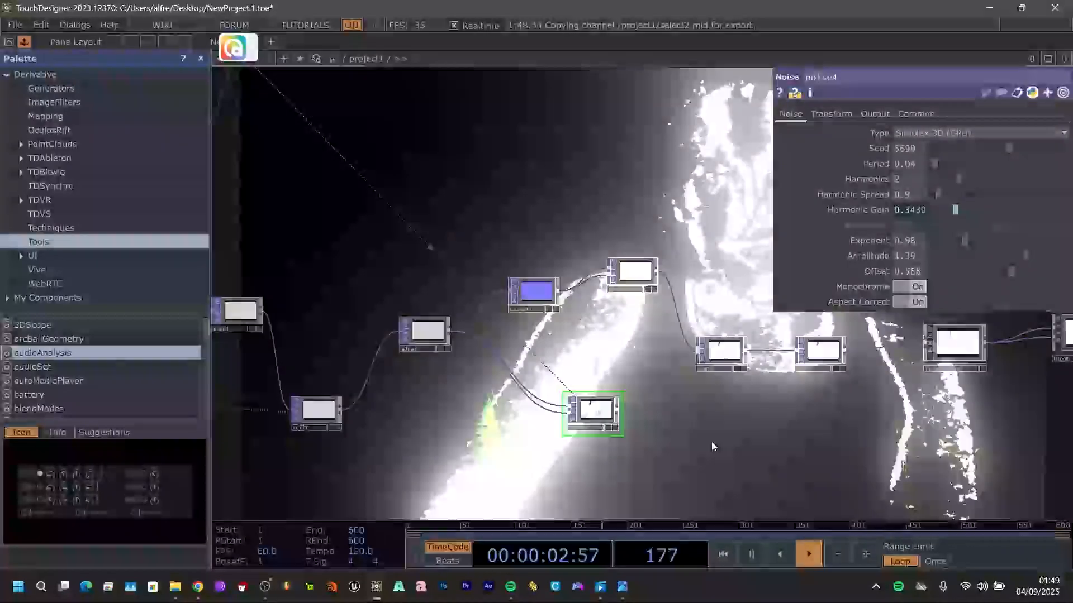
{"action": "left_click_drag", "start_coordinate": [741, 476], "coordinate": [749, 514]}
{"action": "left_click_drag", "start_coordinate": [808, 411], "coordinate": [583, 309]}
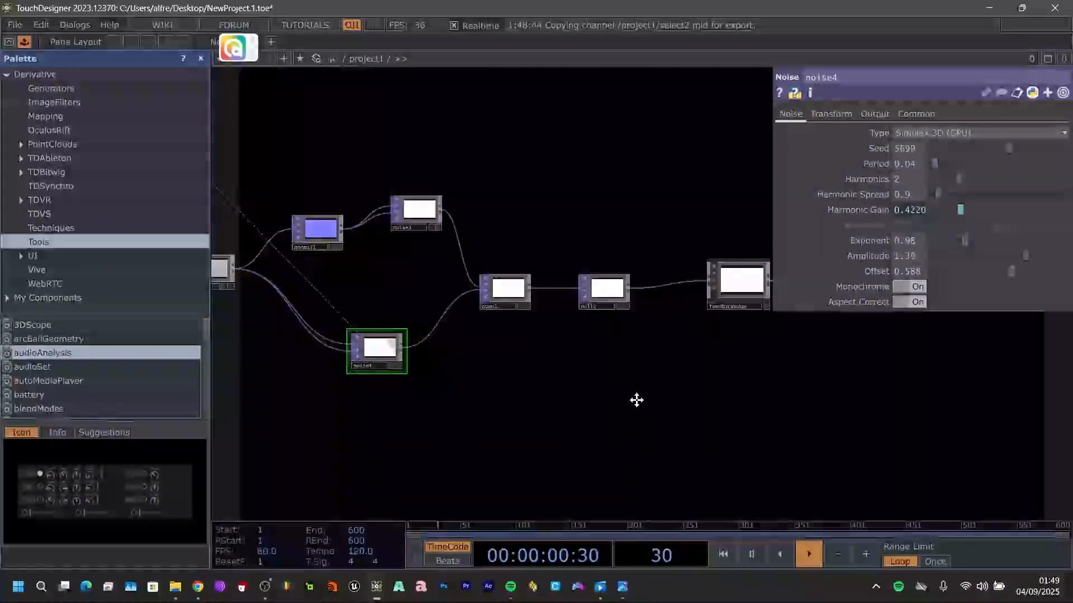
{"action": "left_click_drag", "start_coordinate": [637, 400], "coordinate": [222, 266]}
{"action": "scroll", "coordinate": [517, 340], "scroll_direction": "down", "scroll_amount": 3}
{"action": "left_click_drag", "start_coordinate": [612, 390], "coordinate": [216, 352]}
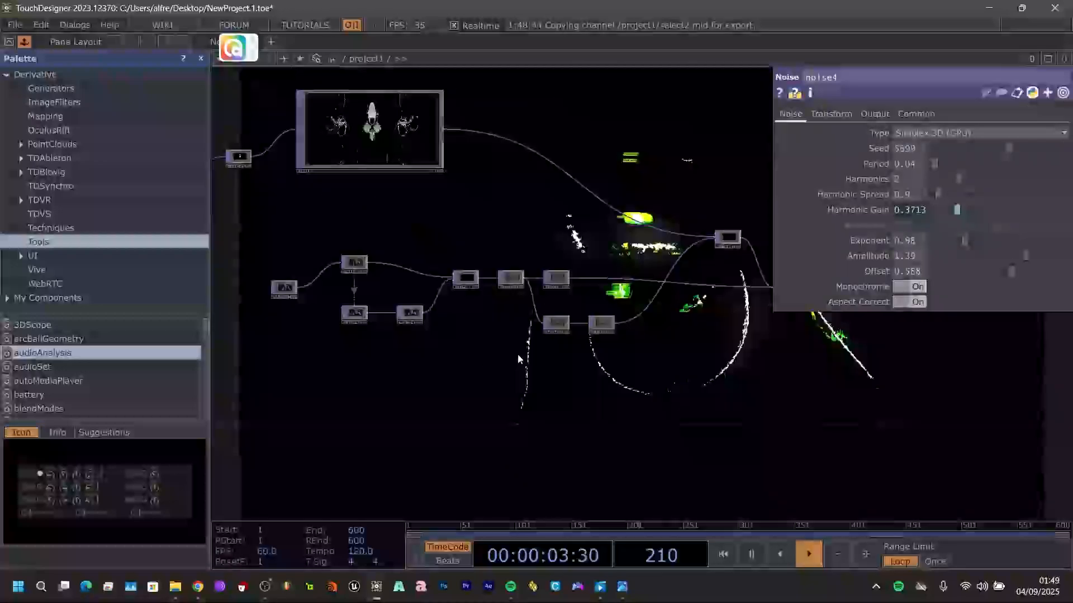
{"action": "left_click_drag", "start_coordinate": [580, 353], "coordinate": [399, 340]}
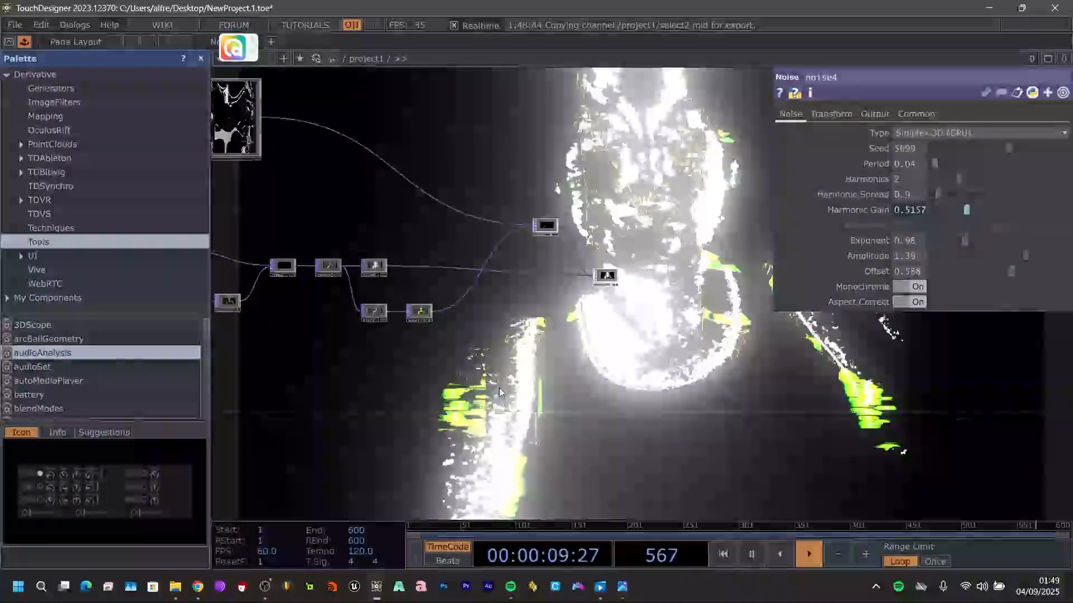
{"action": "left_click_drag", "start_coordinate": [498, 387], "coordinate": [789, 378]}
{"action": "left_click_drag", "start_coordinate": [456, 375], "coordinate": [645, 402]}
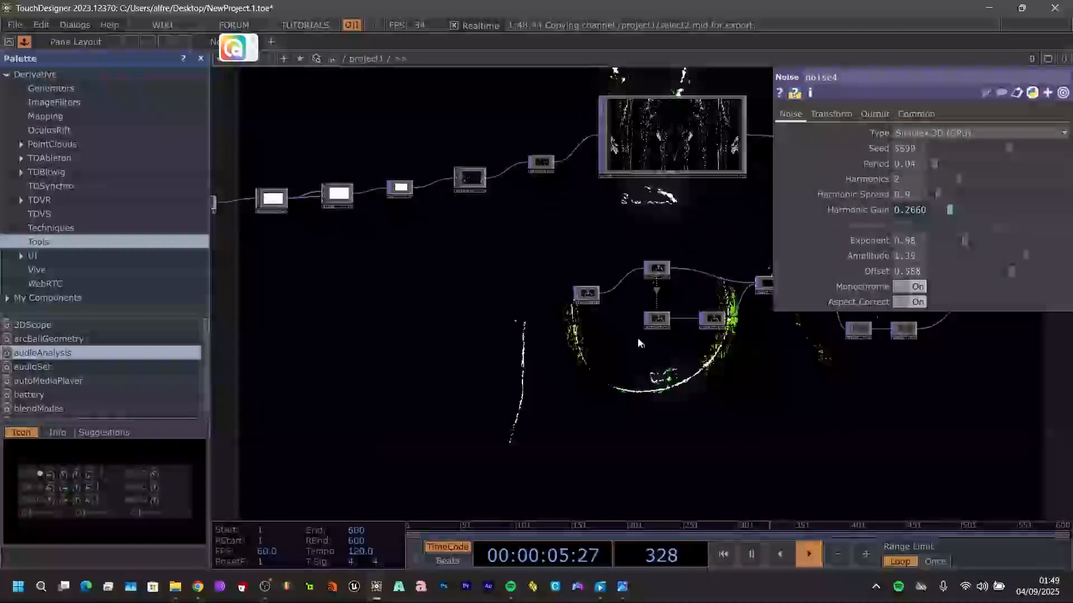
{"action": "left_click_drag", "start_coordinate": [536, 389], "coordinate": [523, 388]}
{"action": "scroll", "coordinate": [544, 403], "scroll_direction": "down", "scroll_amount": 3}
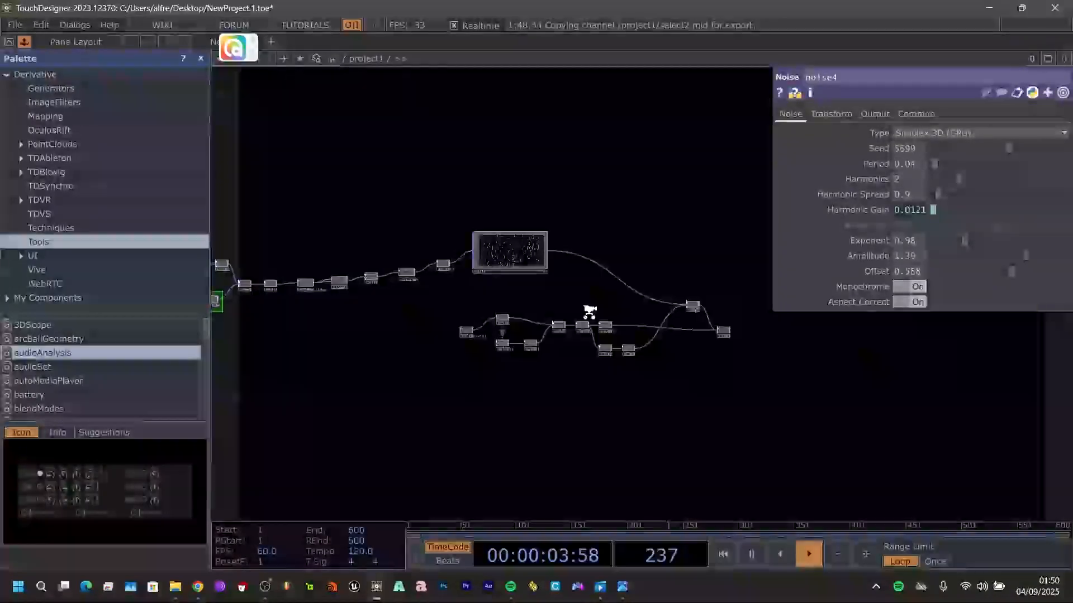
{"action": "scroll", "coordinate": [591, 313], "scroll_direction": "up", "scroll_amount": 5}
{"action": "left_click_drag", "start_coordinate": [520, 437], "coordinate": [531, 376]}
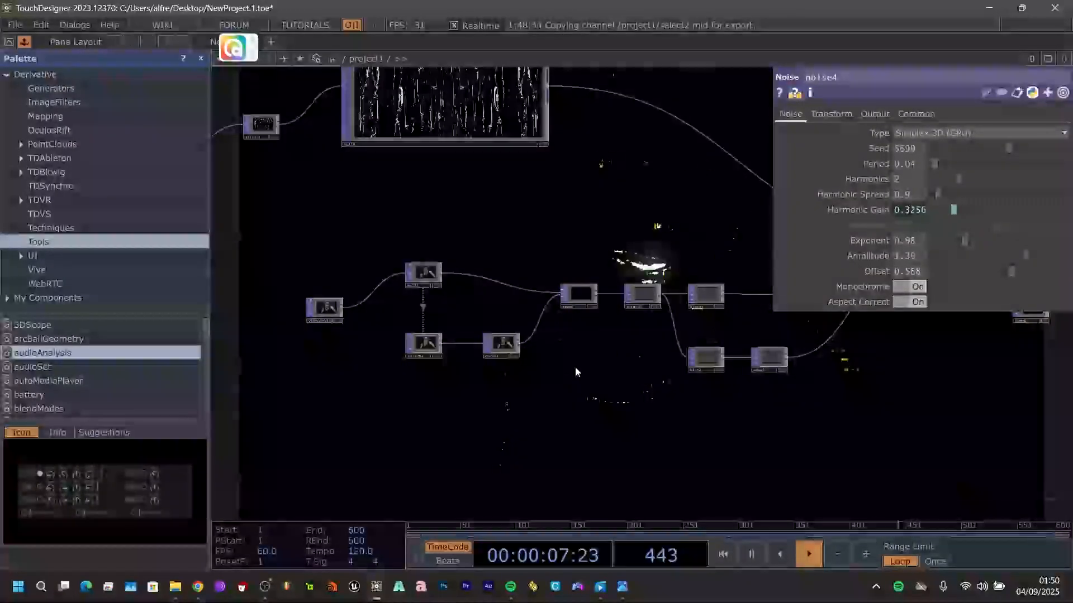
{"action": "left_click_drag", "start_coordinate": [473, 321], "coordinate": [475, 320]}
{"action": "left_click_drag", "start_coordinate": [479, 225], "coordinate": [417, 228]}
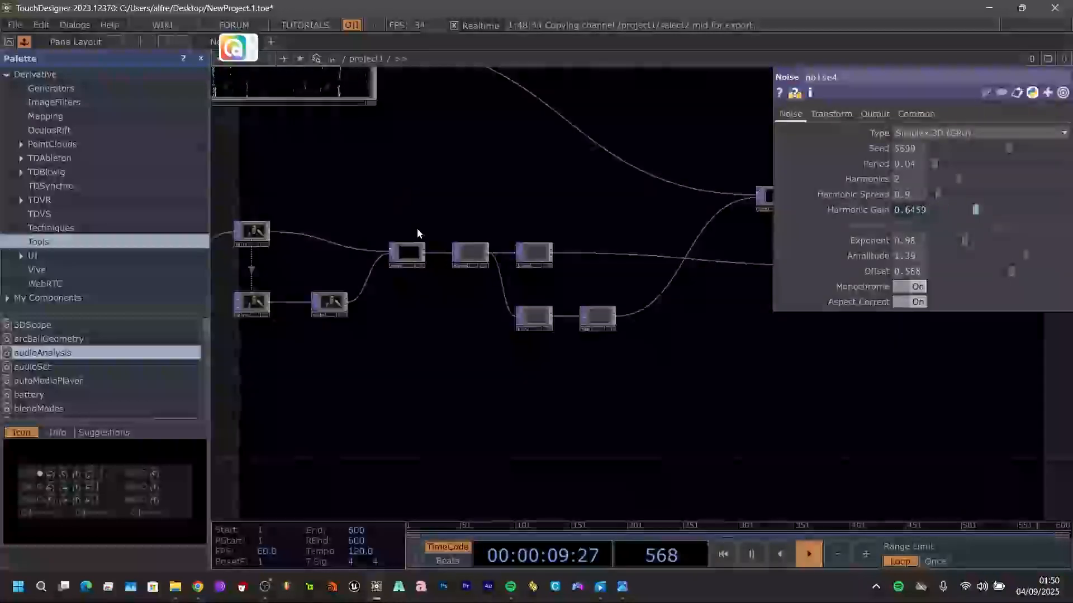
{"action": "left_click_drag", "start_coordinate": [593, 258], "coordinate": [835, 381]}
{"action": "left_click_drag", "start_coordinate": [633, 302], "coordinate": [827, 364]}
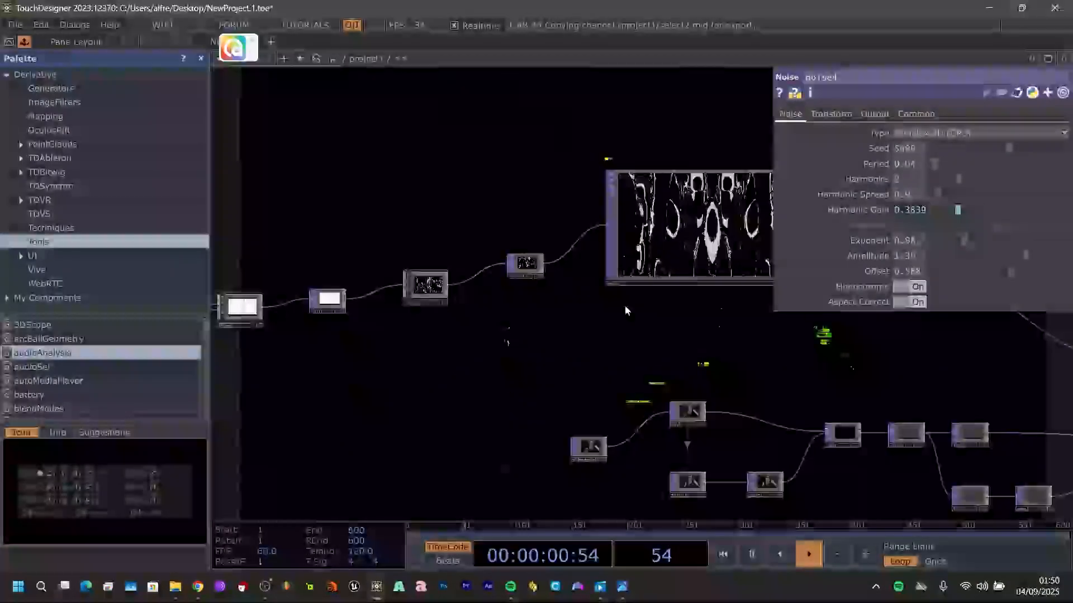
- Show the solarize component's parameters and review the whole network
{"action": "left_click", "coordinate": [424, 282]}
{"action": "left_click_drag", "start_coordinate": [657, 333], "coordinate": [551, 308]}
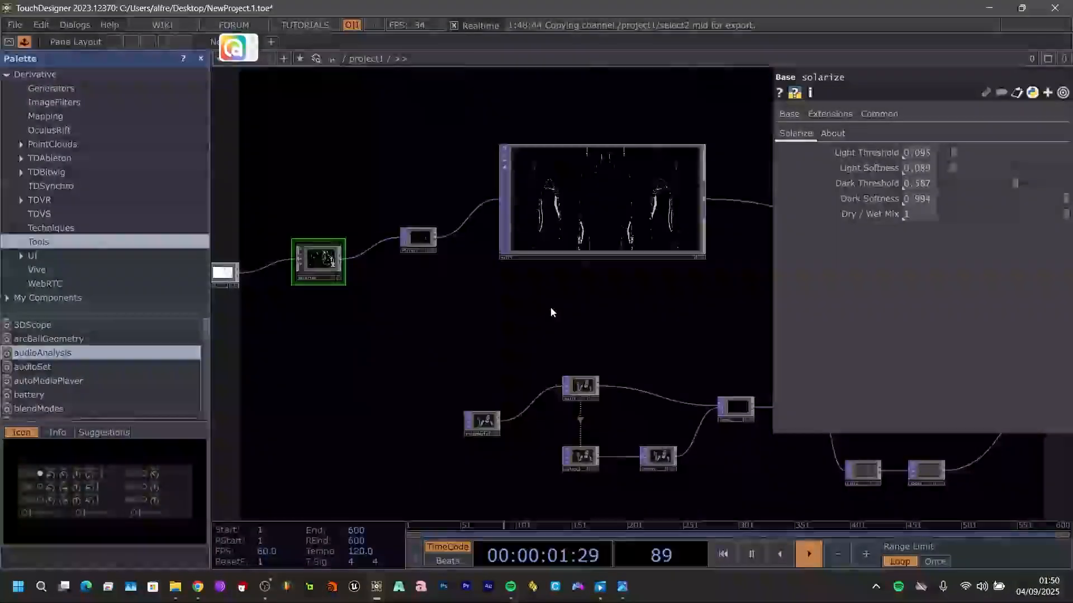
{"action": "scroll", "coordinate": [542, 331], "scroll_direction": "down", "scroll_amount": 10}
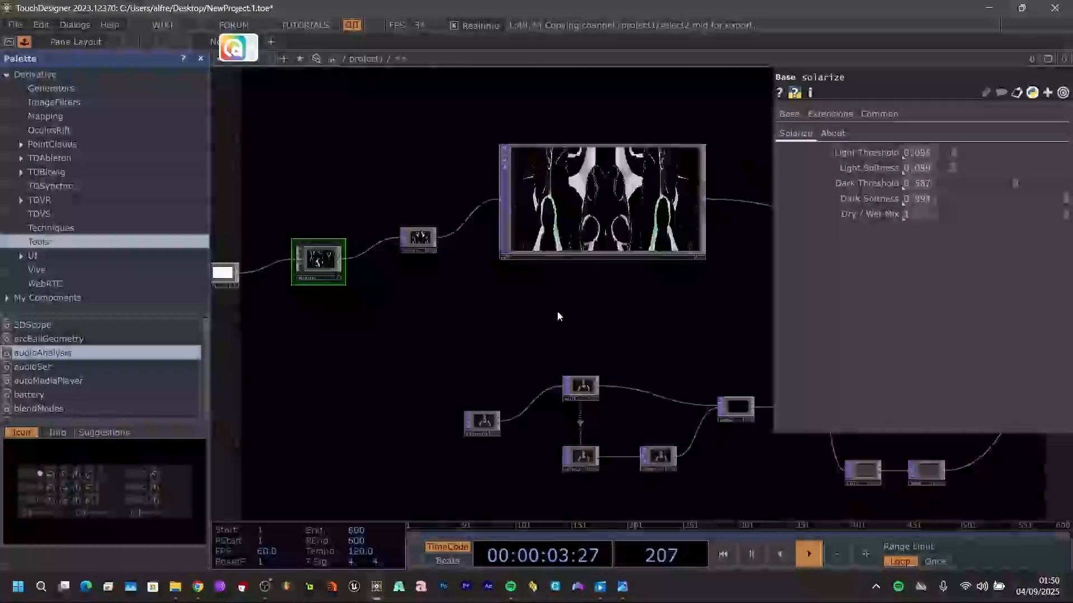
{"action": "left_click_drag", "start_coordinate": [472, 392], "coordinate": [383, 397]}
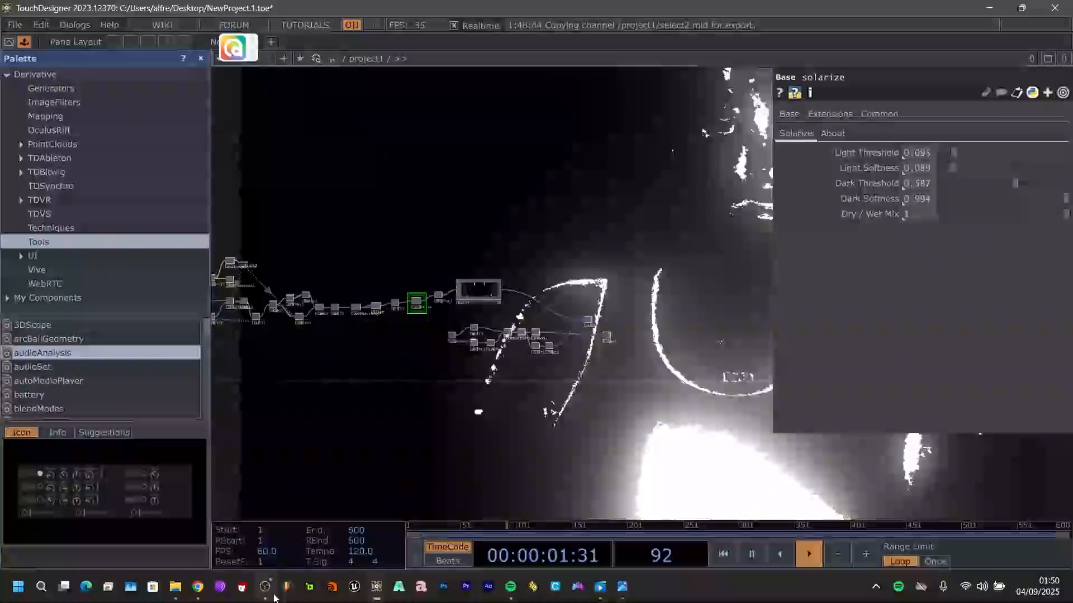
- Switch to OBS
{"action": "mouse_move", "coordinate": [272, 595]}
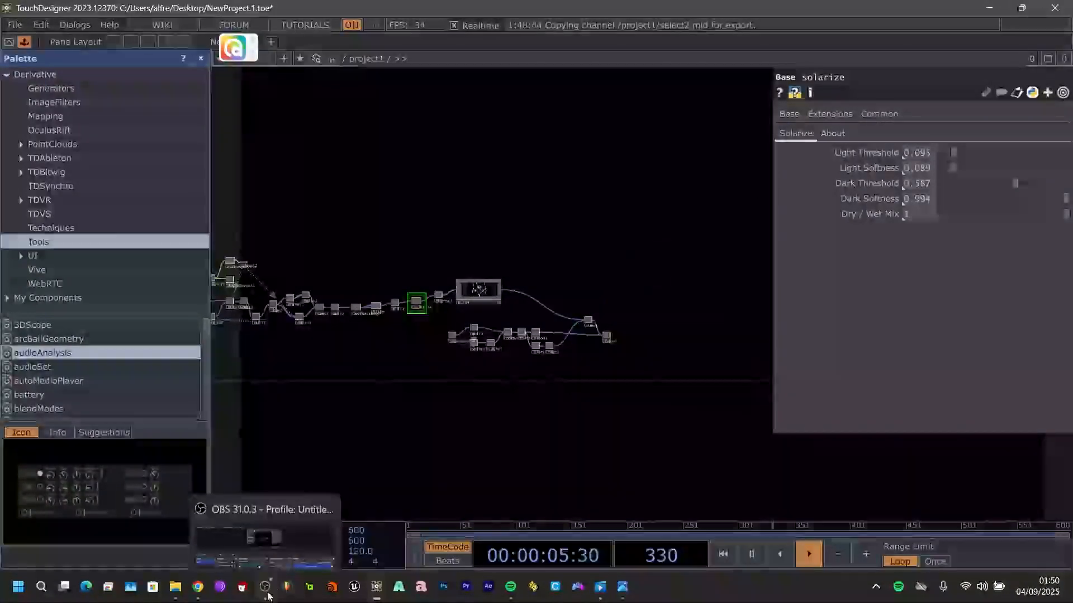
{"action": "left_click", "coordinate": [268, 596]}
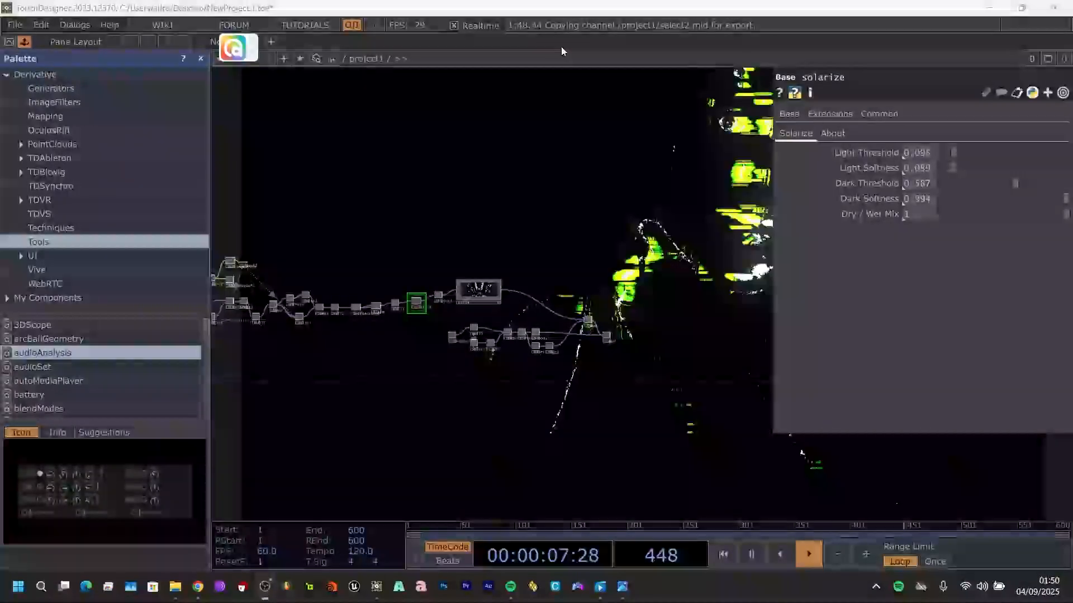